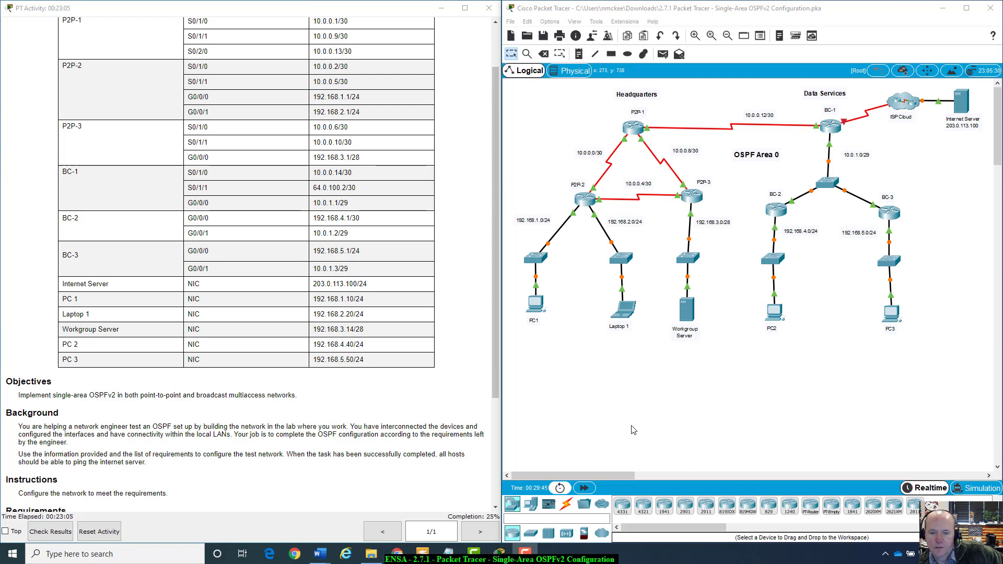
- Fast-forward the simulation time twice and inspect the serial link between BC-1 and the ISP cloud
left_click(584, 494)
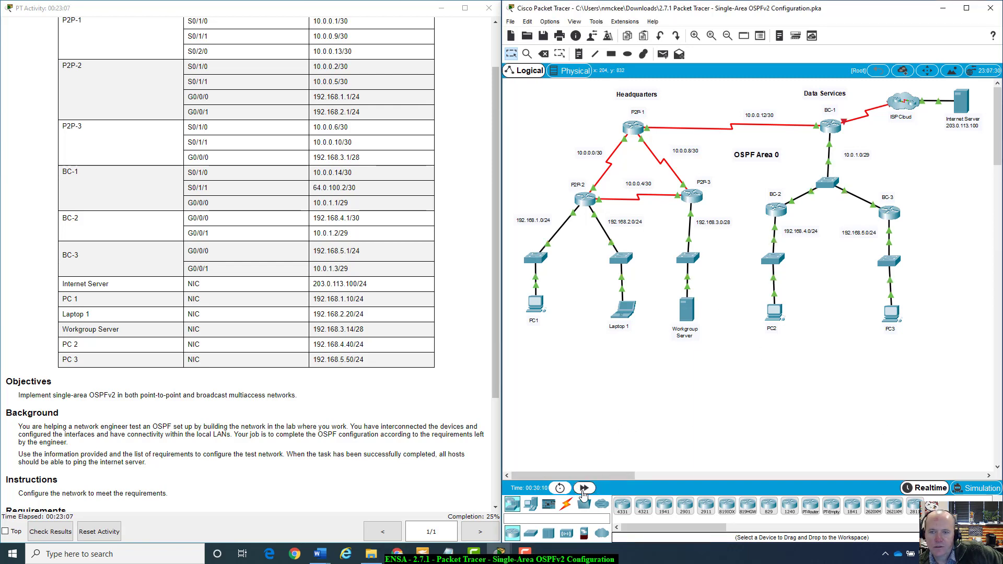
left_click(583, 494)
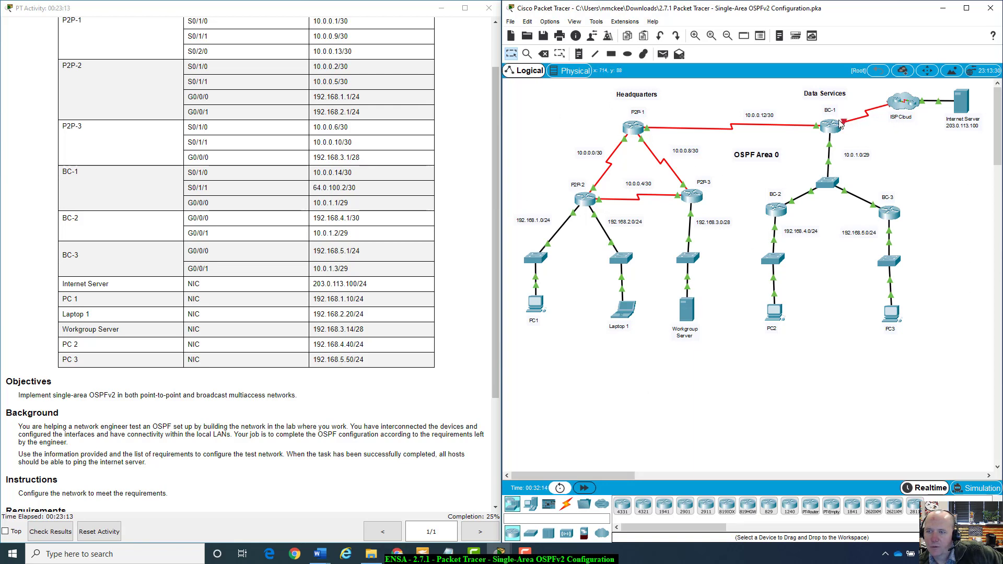
mouse_move(846, 123)
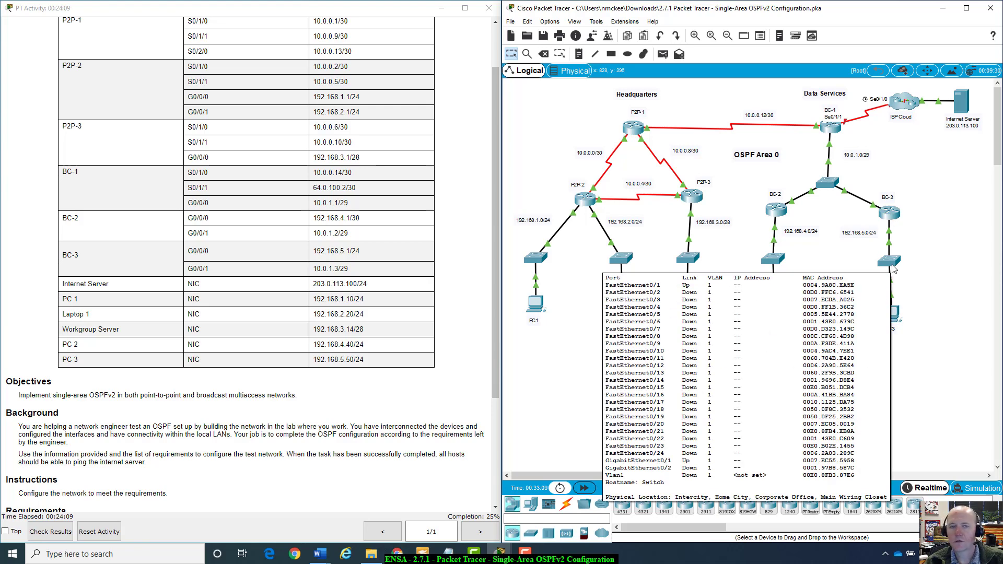
- Compare the addressing table with the interfaces of P2P-1, P2P-2, P2P-3 and BC-1 in the topology, including BC-1's S0/1/1 address
scroll(436, 263, "up", 2)
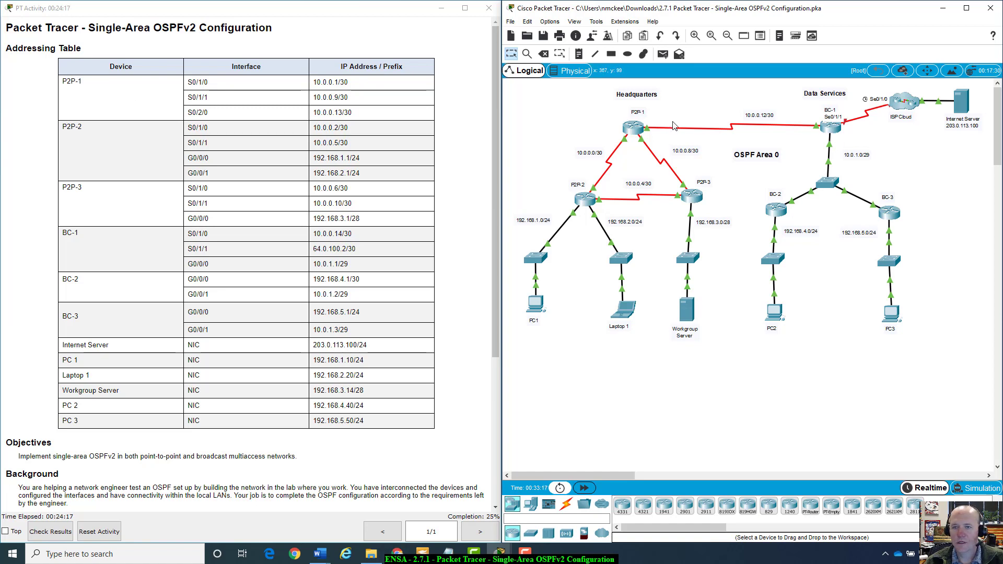
mouse_move(636, 131)
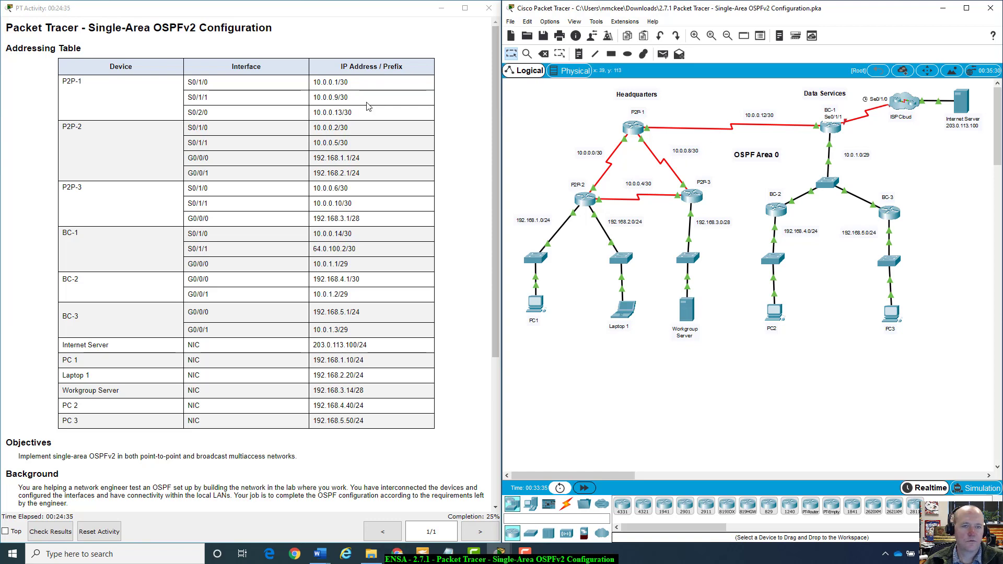
scroll(324, 112, "down", 1)
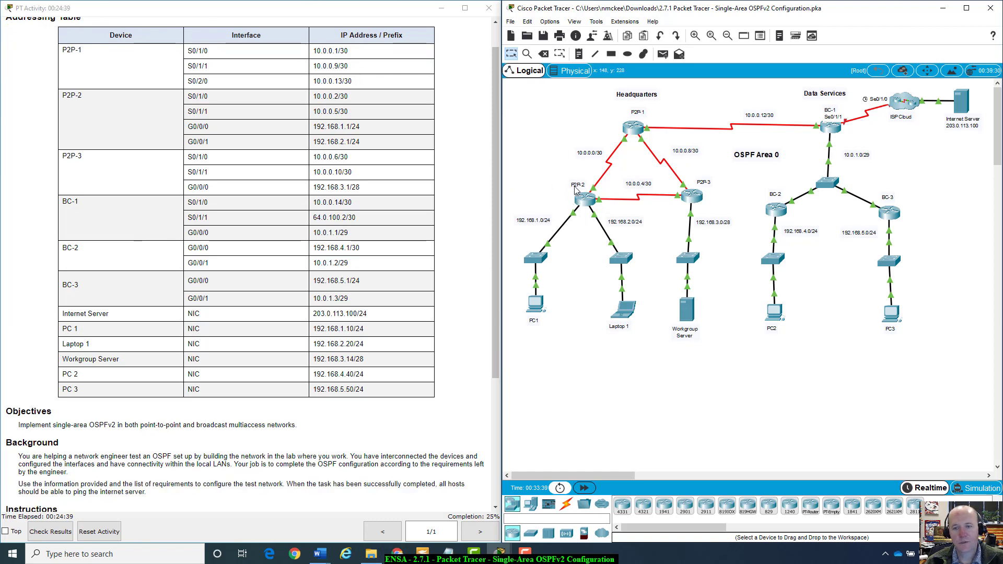
mouse_move(578, 199)
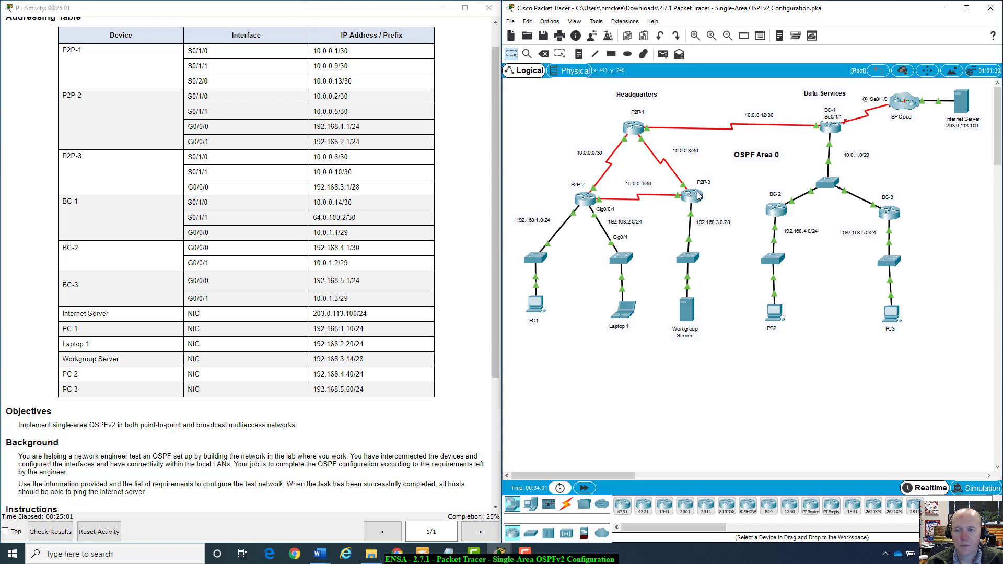
mouse_move(698, 196)
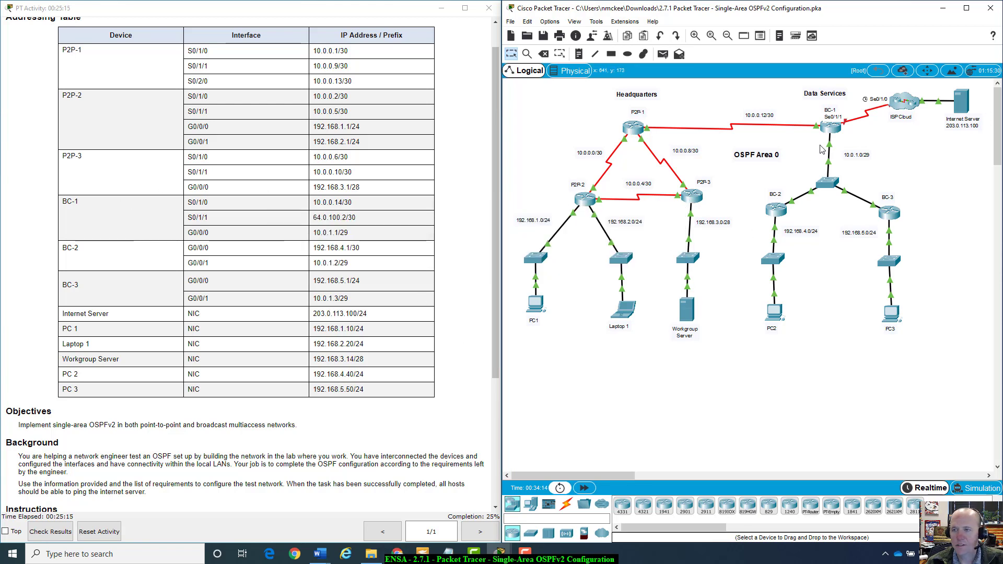
mouse_move(834, 131)
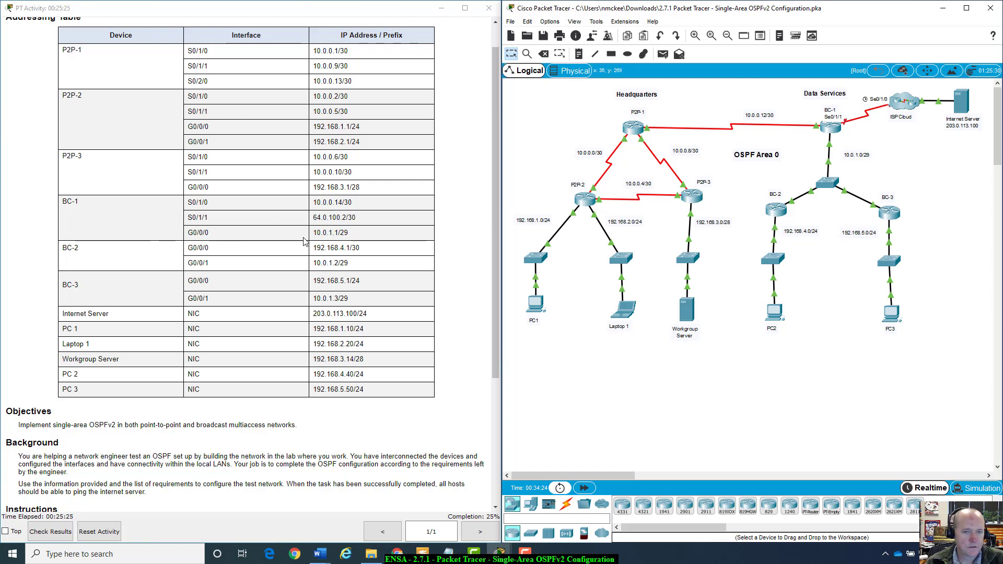
left_click_drag(312, 218, 364, 226)
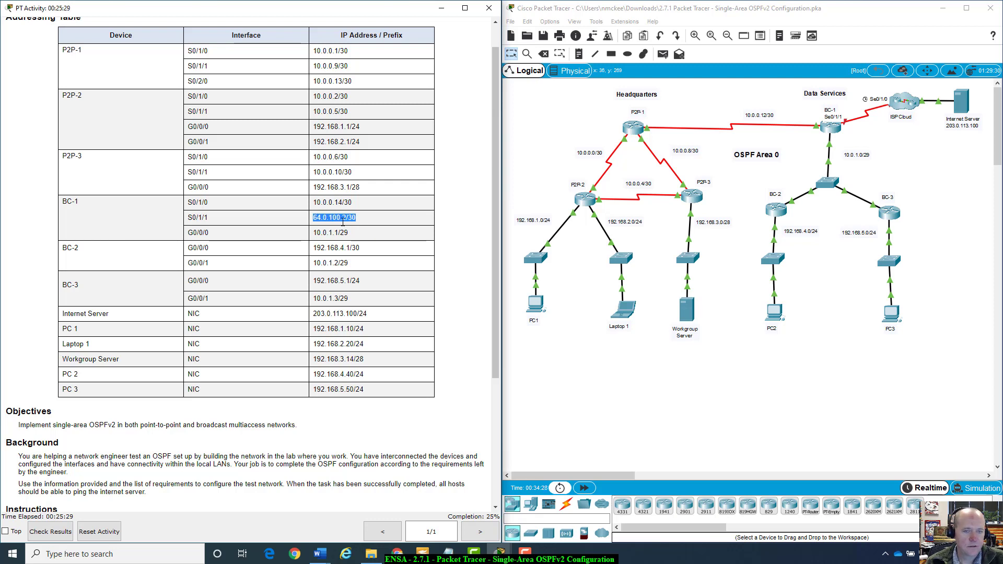
- Read the activity's objectives, background and the full list of OSPF requirements in the instructions
scroll(340, 248, "down", 1)
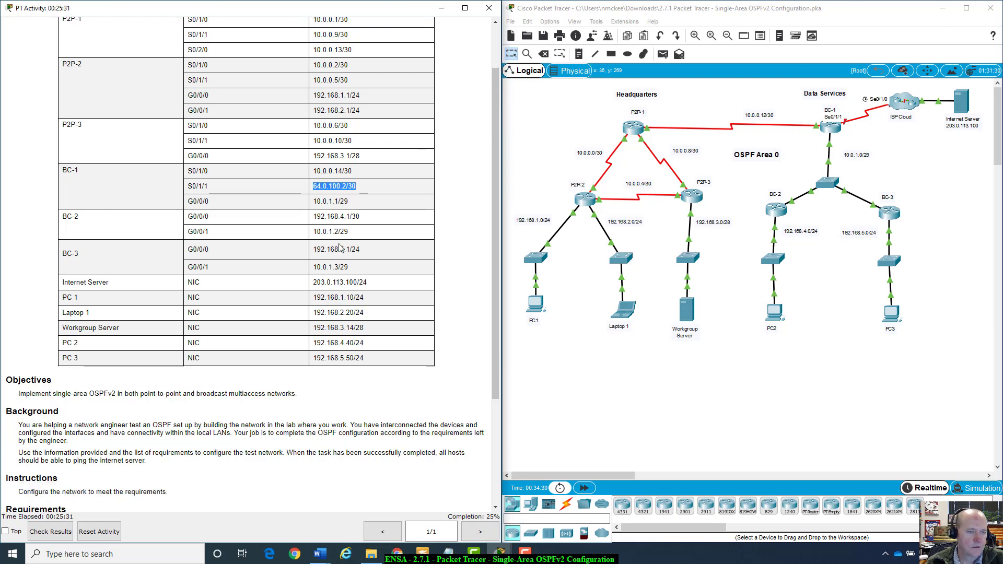
scroll(340, 248, "down", 1)
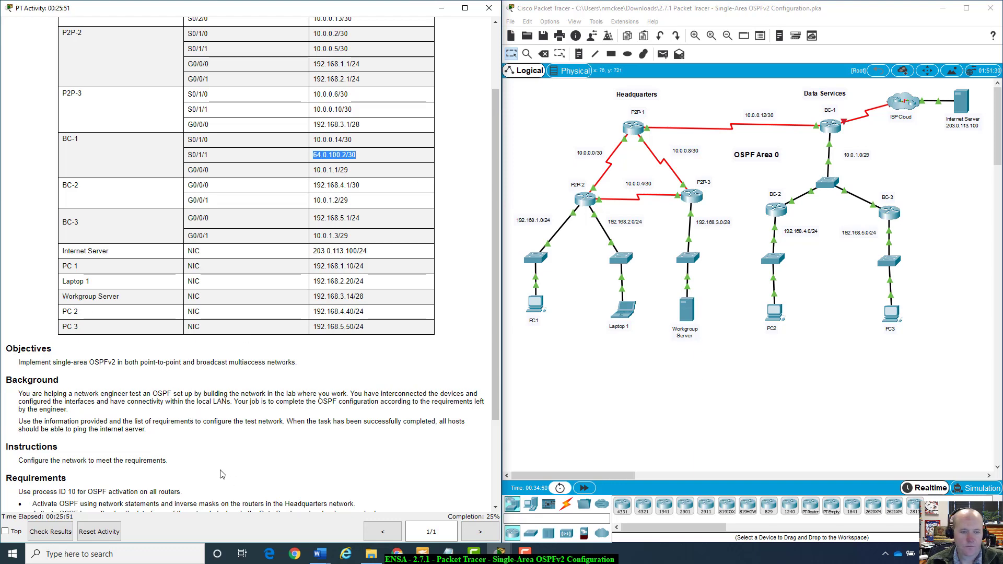
scroll(223, 474, "down", 3)
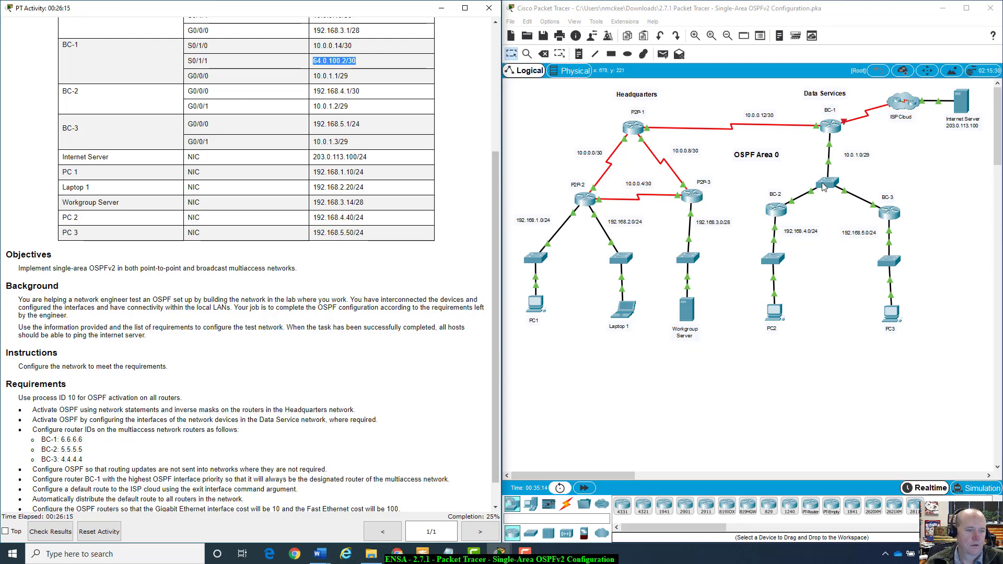
scroll(345, 356, "down", 1)
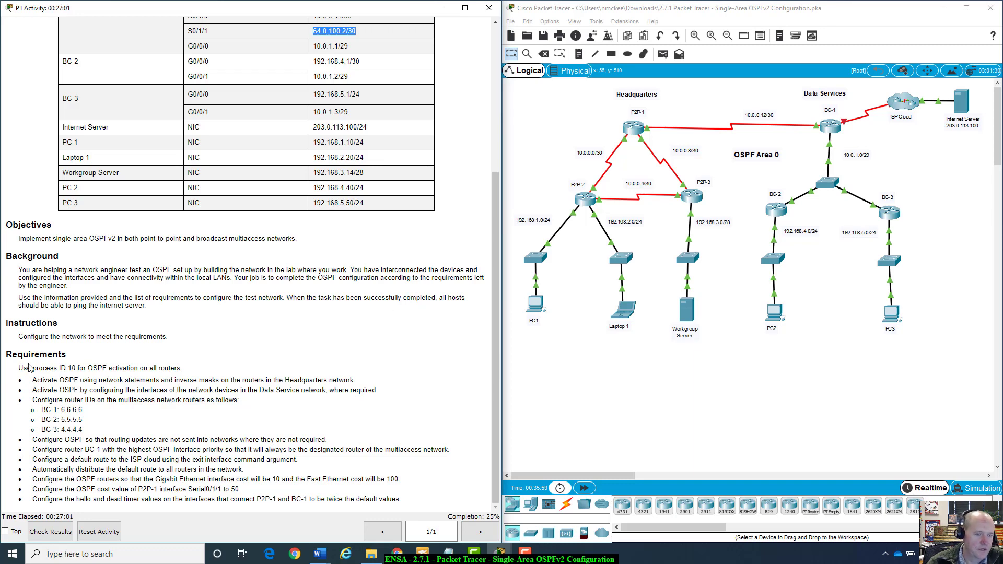
left_click_drag(9, 356, 438, 501)
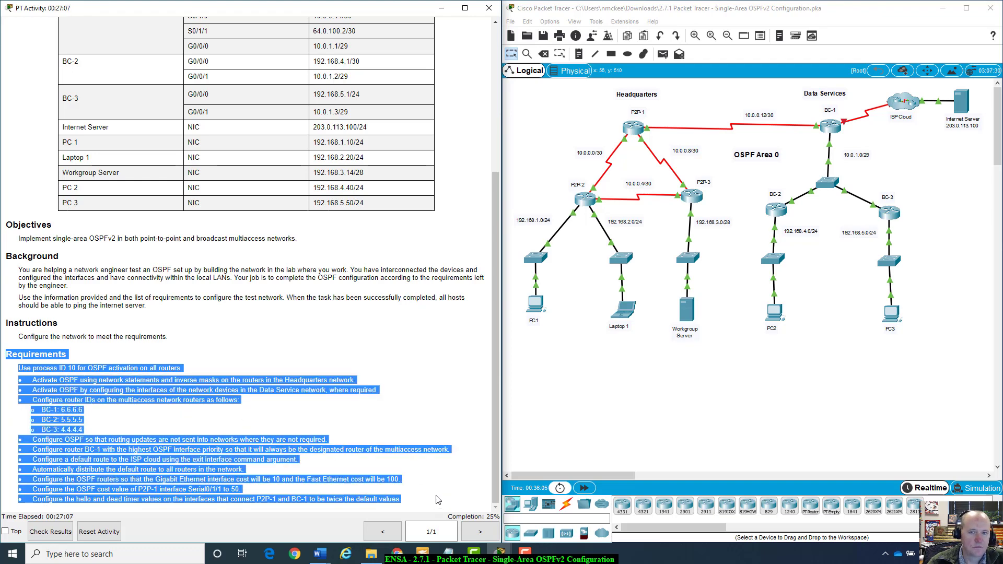
left_click(438, 501)
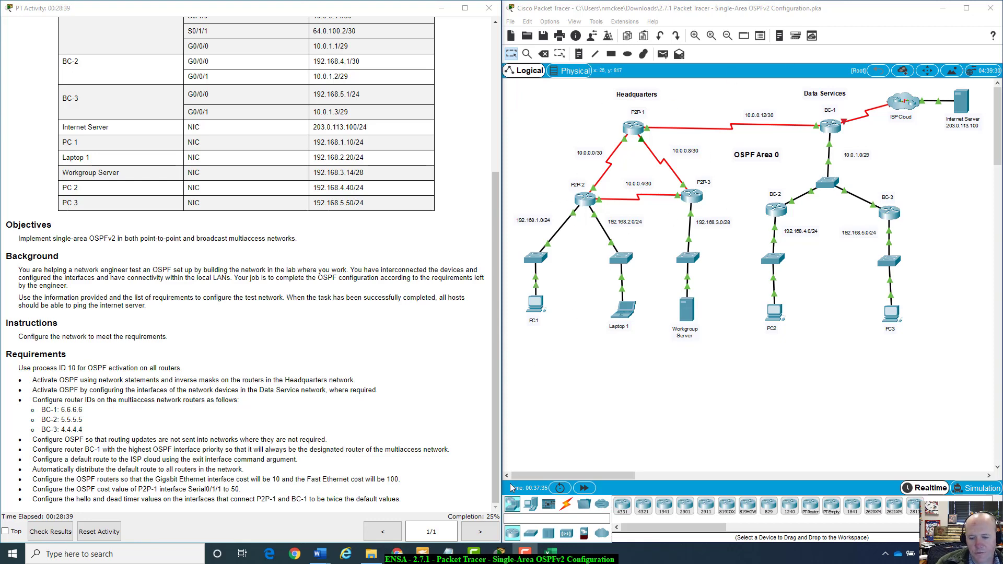
- Switch to a blank Excel workbook and move its window down to uncover the upper part of the network topology
left_click(557, 558)
left_click_drag(811, 92, 824, 224)
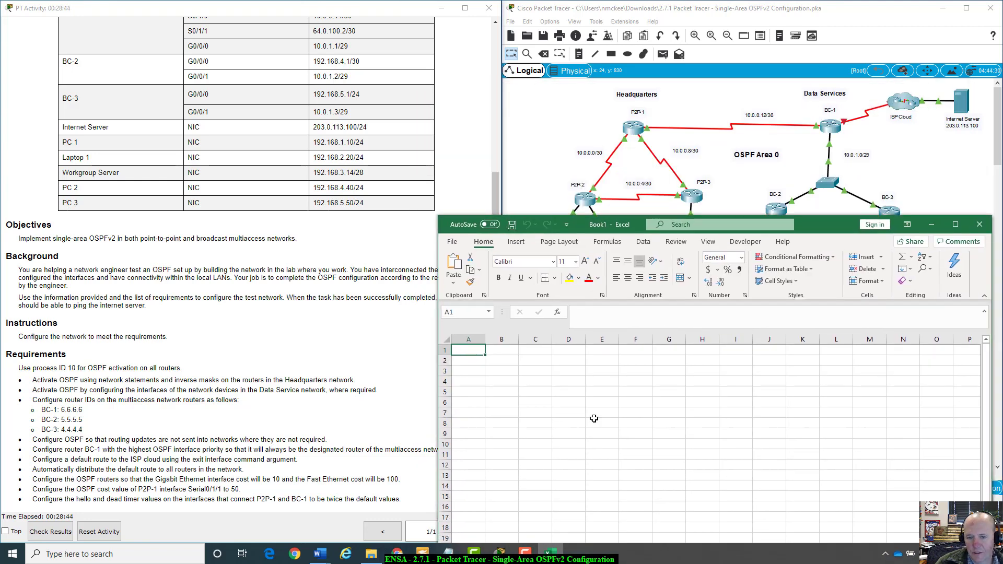
- Enter /24 in cell A2 and fill the prefix series across row 2 to /32 in cell I2
left_click(465, 363)
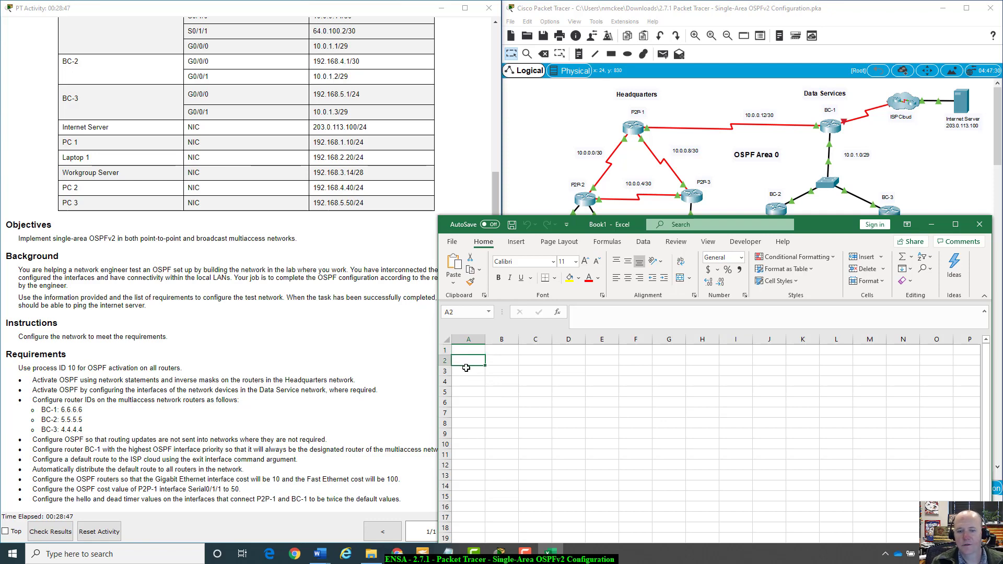
key("alt")
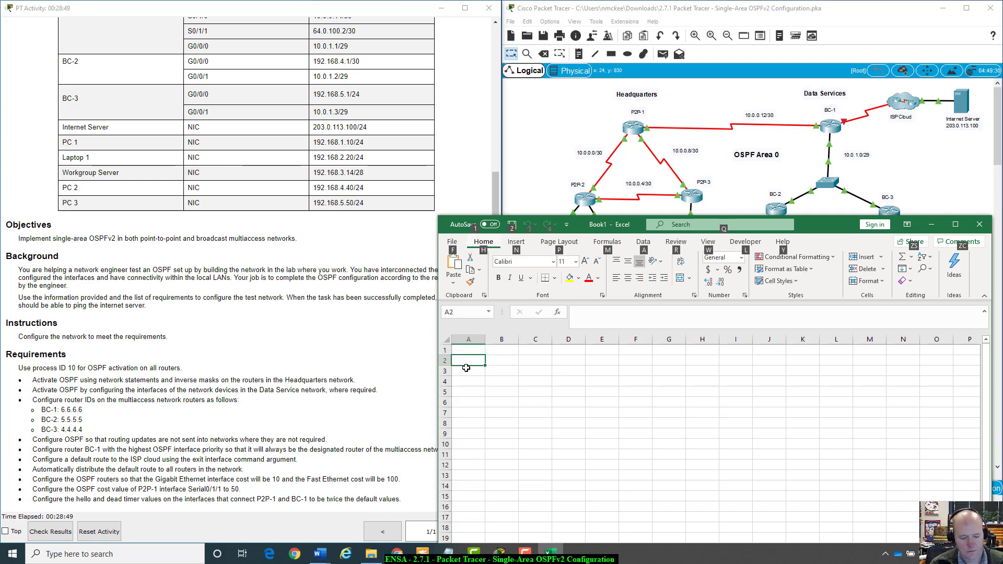
key("alt")
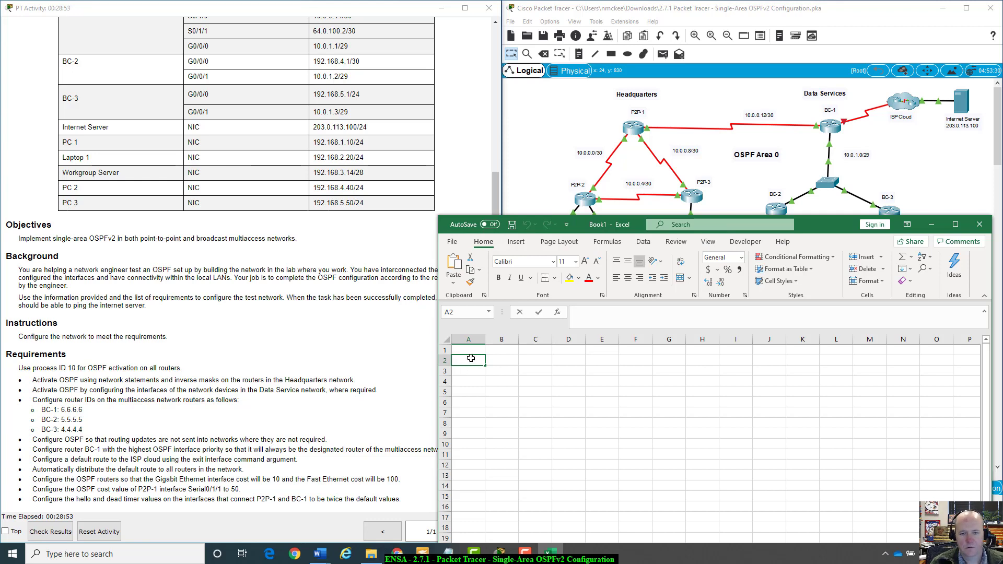
type("/24")
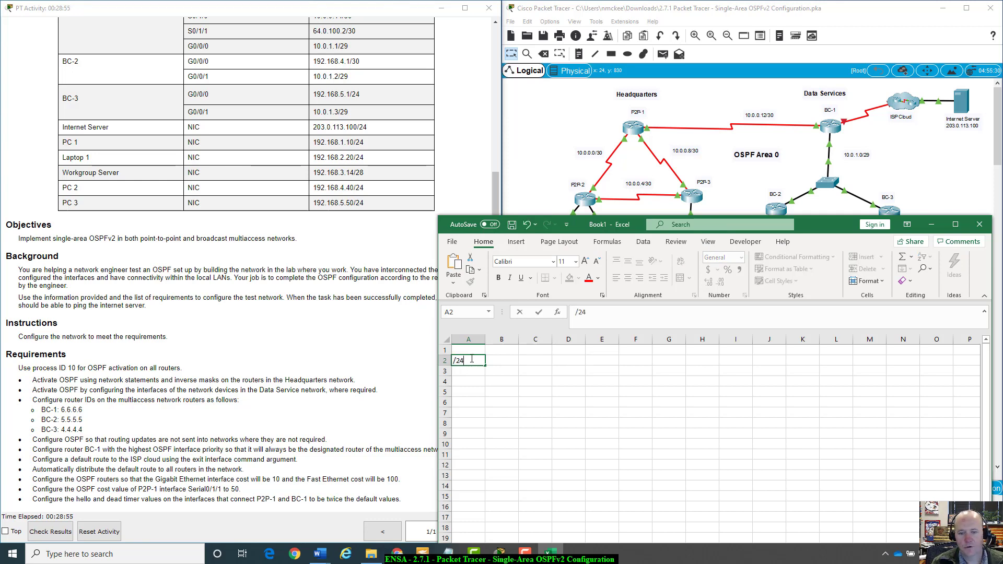
key("Tab")
left_click(471, 358)
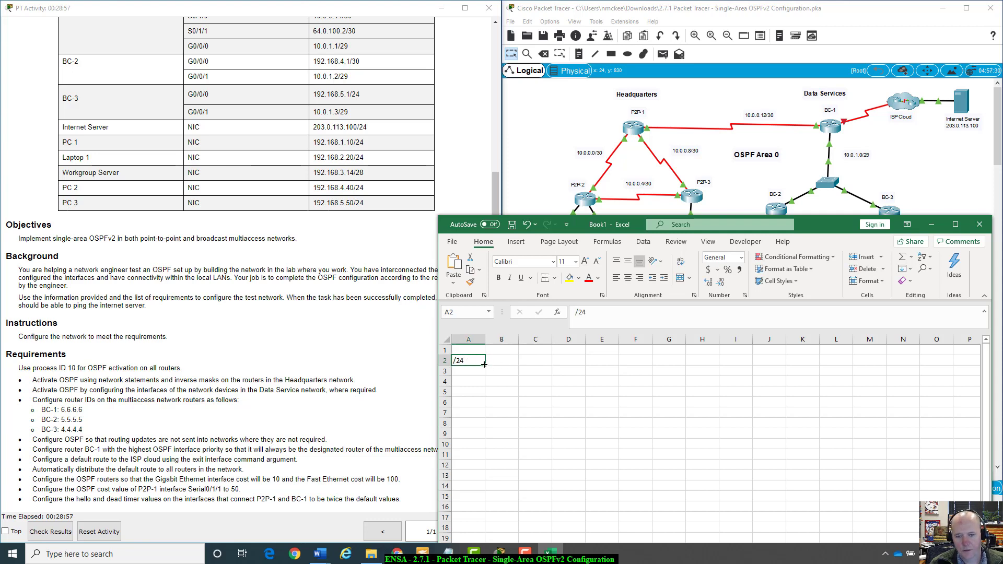
left_click_drag(485, 368, 747, 361)
- Reposition the workbook window below P2P-1 and enter .0 under /24 in cell A3, starting cell B3 with a period
left_click(468, 372)
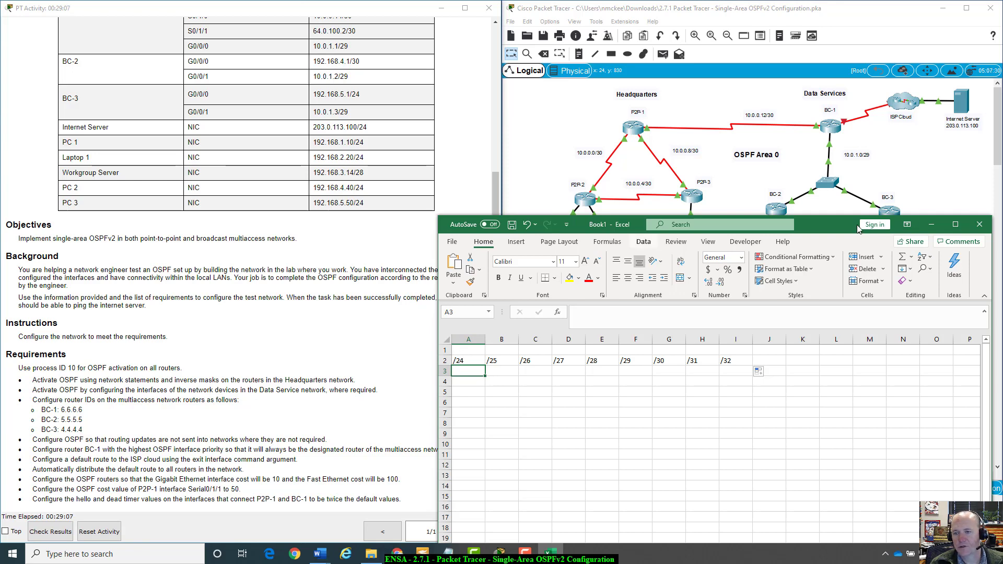
left_click_drag(835, 227, 816, 335)
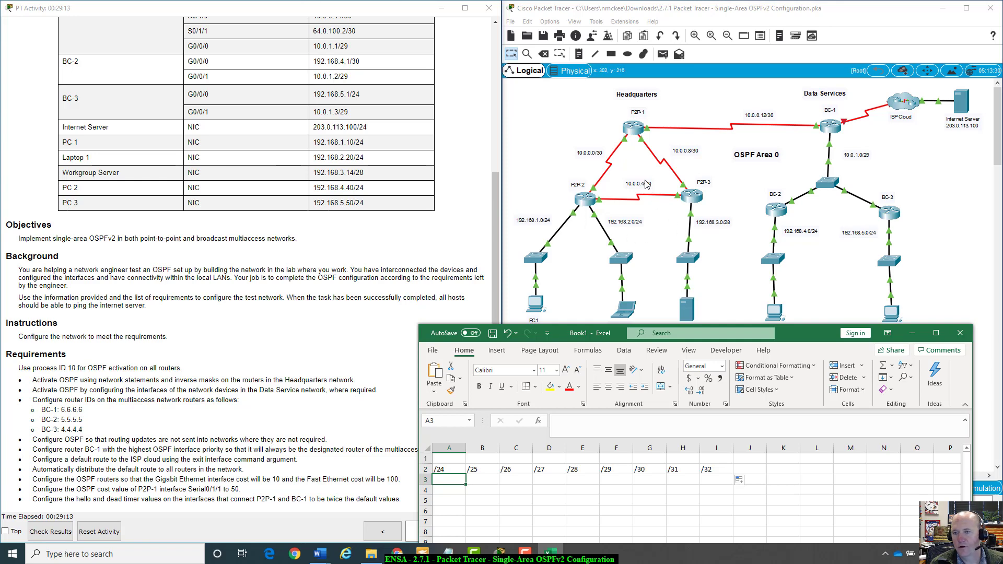
left_click_drag(809, 337, 828, 188)
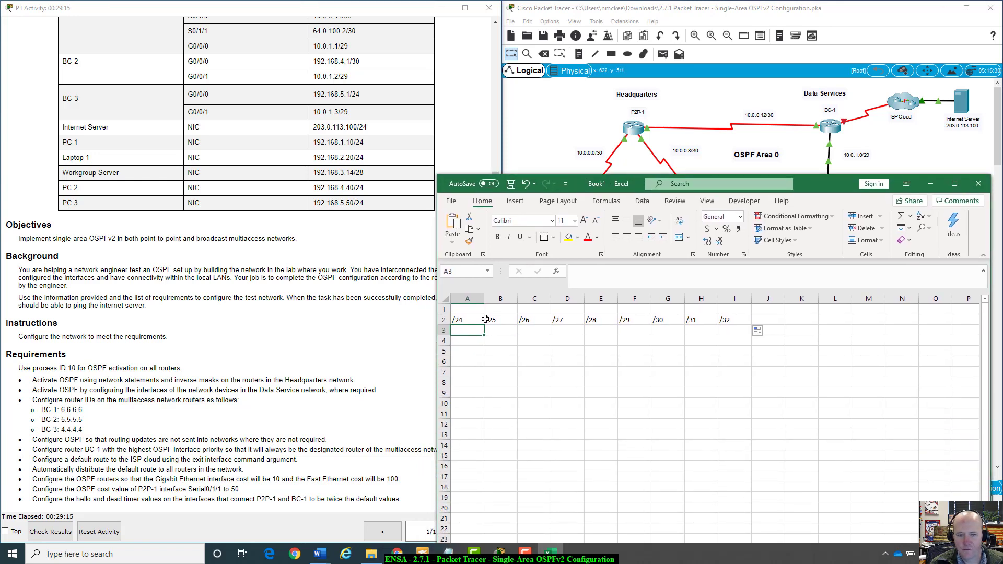
type(".")
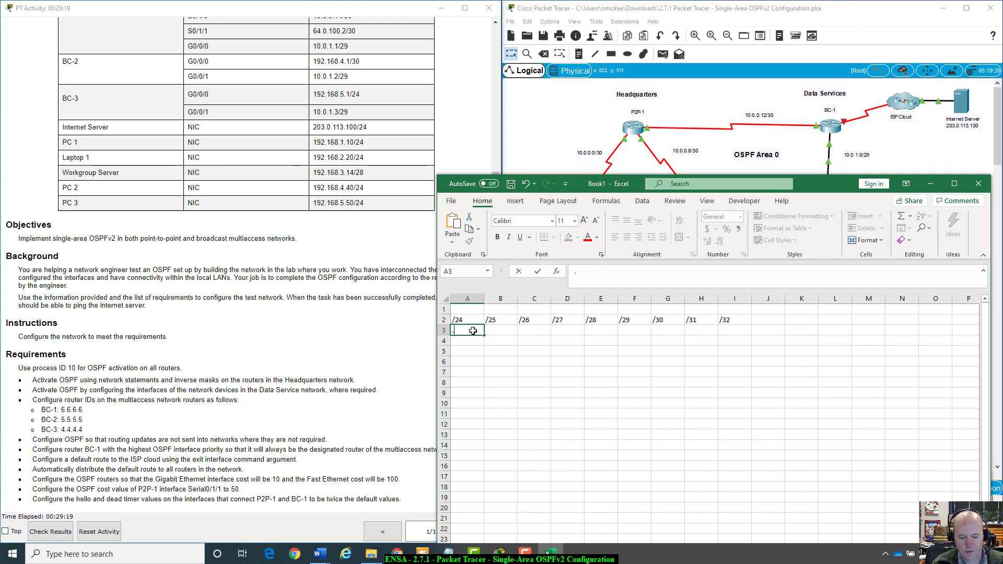
type("0")
key("Tab")
type(".")
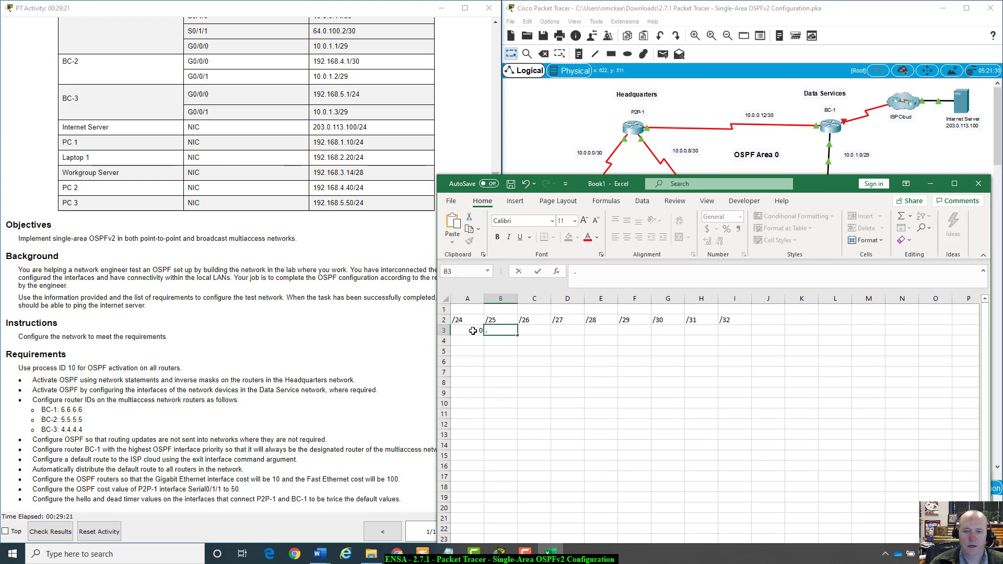
- Format cells A3 through I3 with the Text number category
left_click_drag(473, 331, 728, 331)
right_click(728, 333)
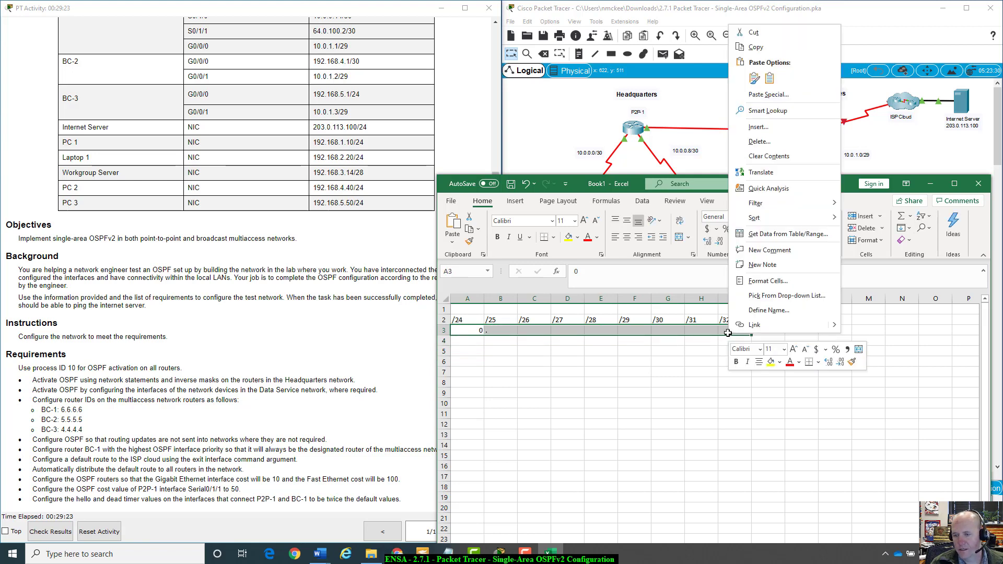
left_click(795, 285)
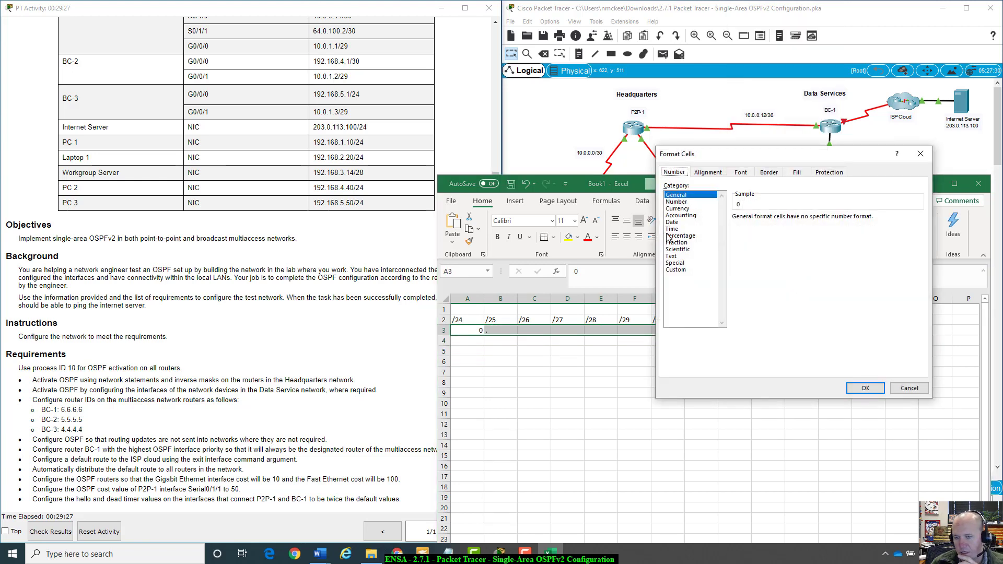
left_click(673, 229)
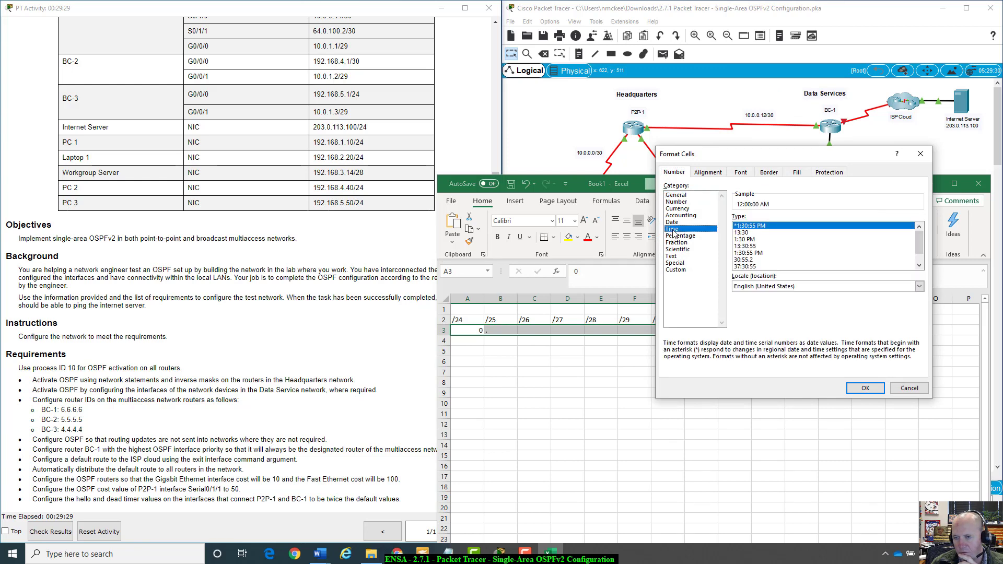
left_click(674, 257)
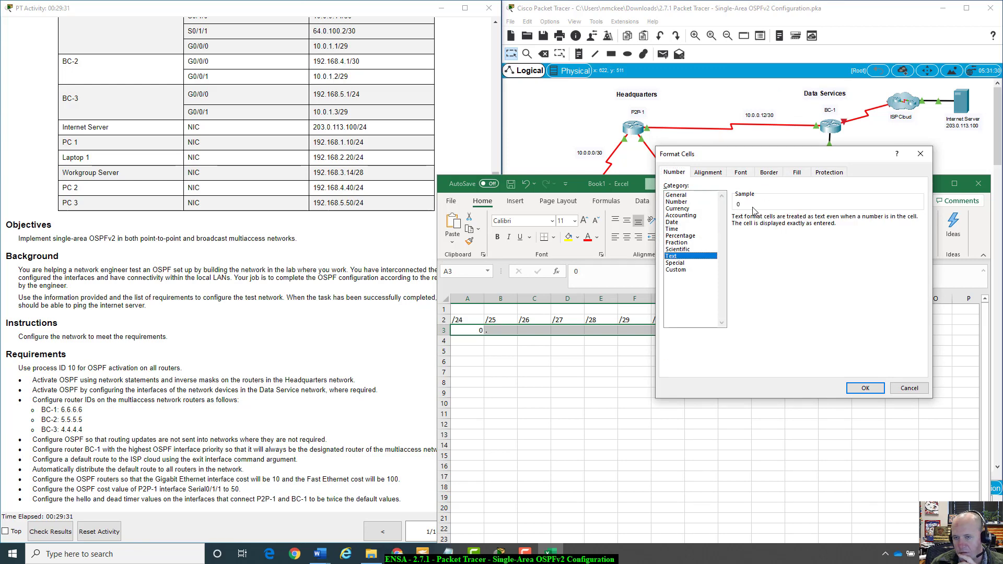
left_click(863, 389)
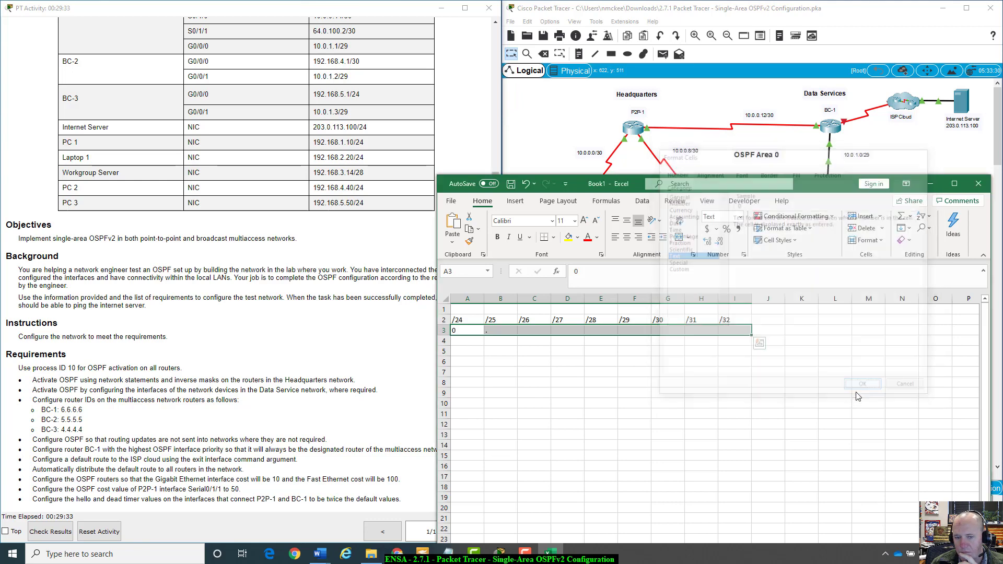
- Correct the entry in cell A3 under /24 to .0
double_click(458, 331)
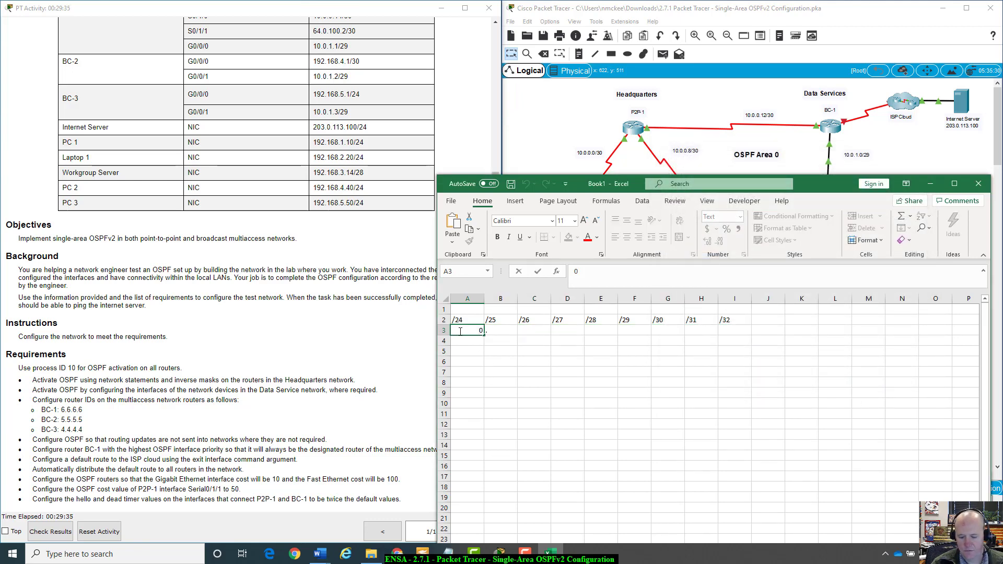
type(".")
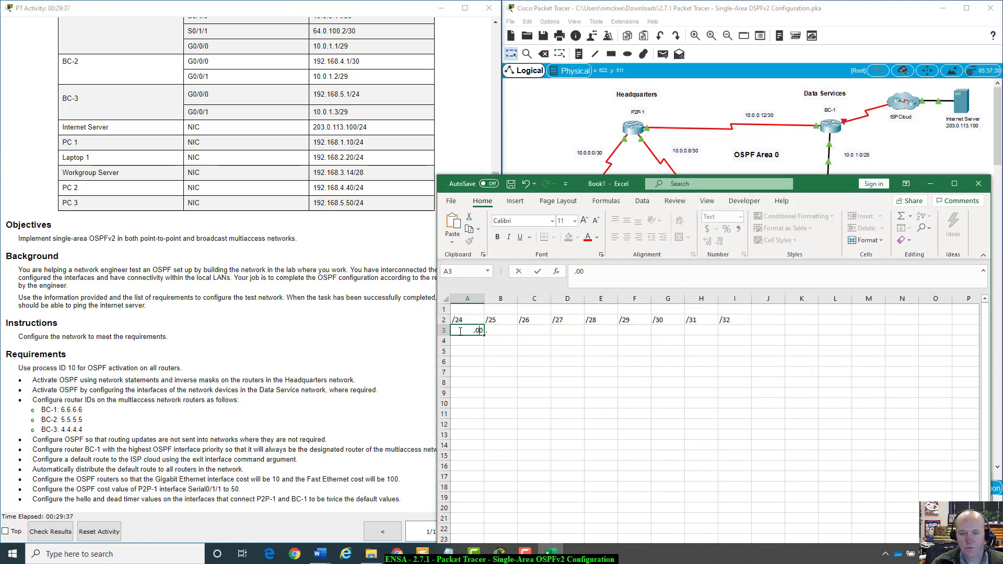
key("Tab")
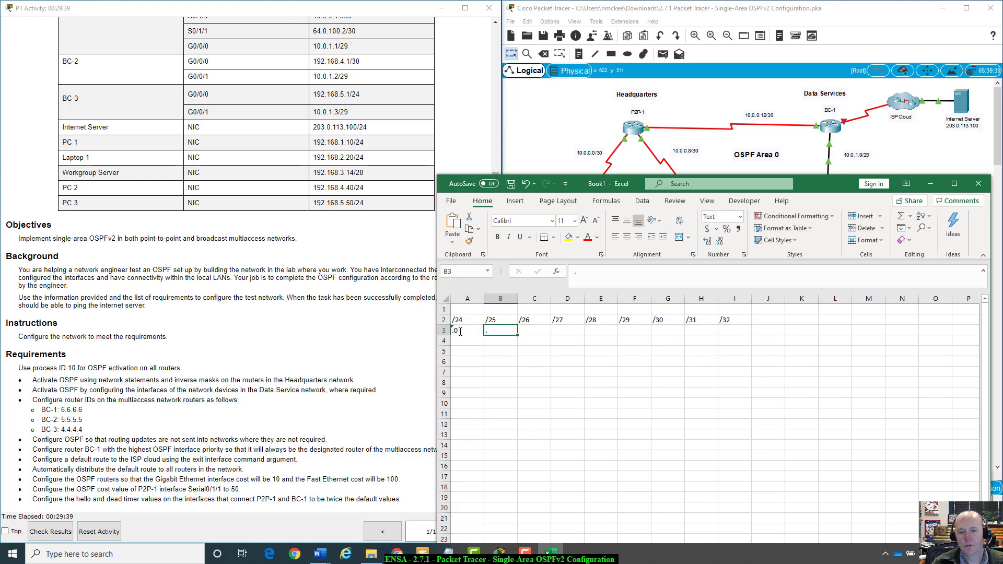
- Enter .192 under /25 in cell B3 and .128 under /26 in cell C3
type(".1")
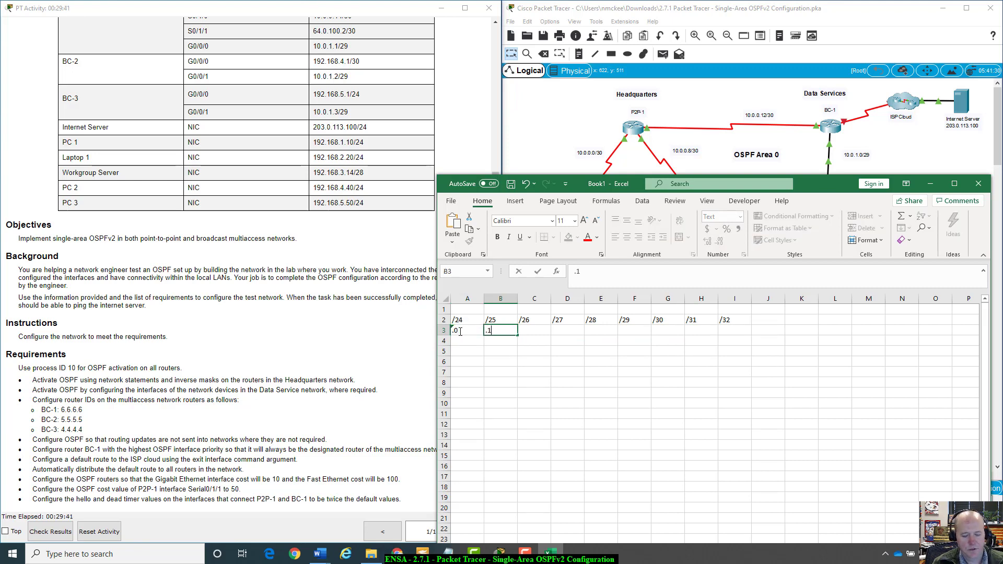
type("92")
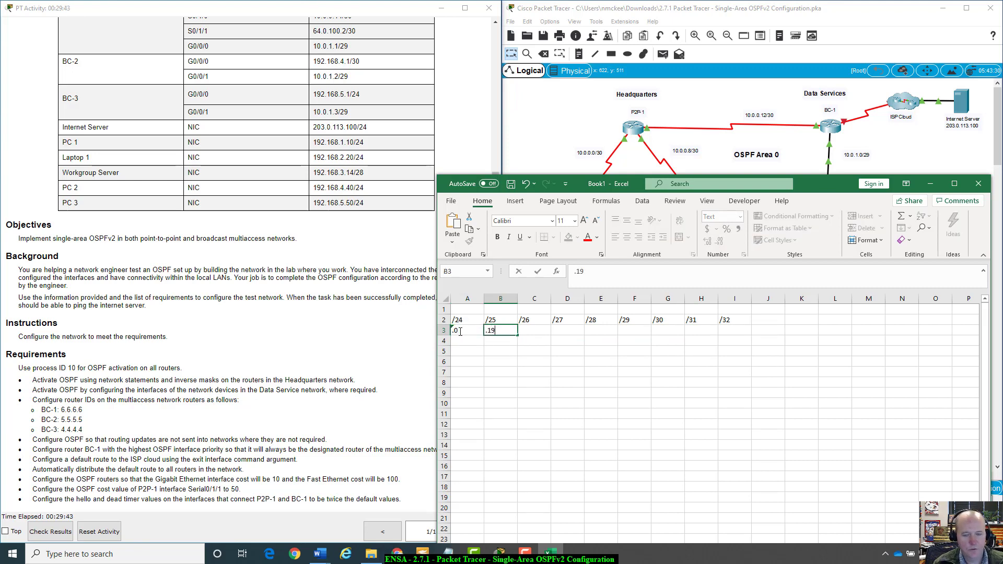
key("Tab")
type(".1")
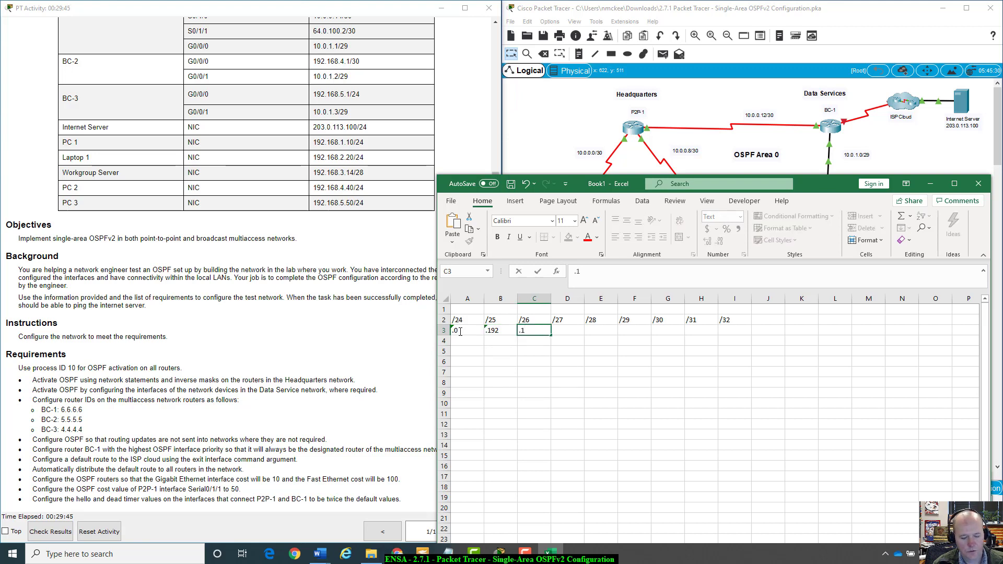
type("28")
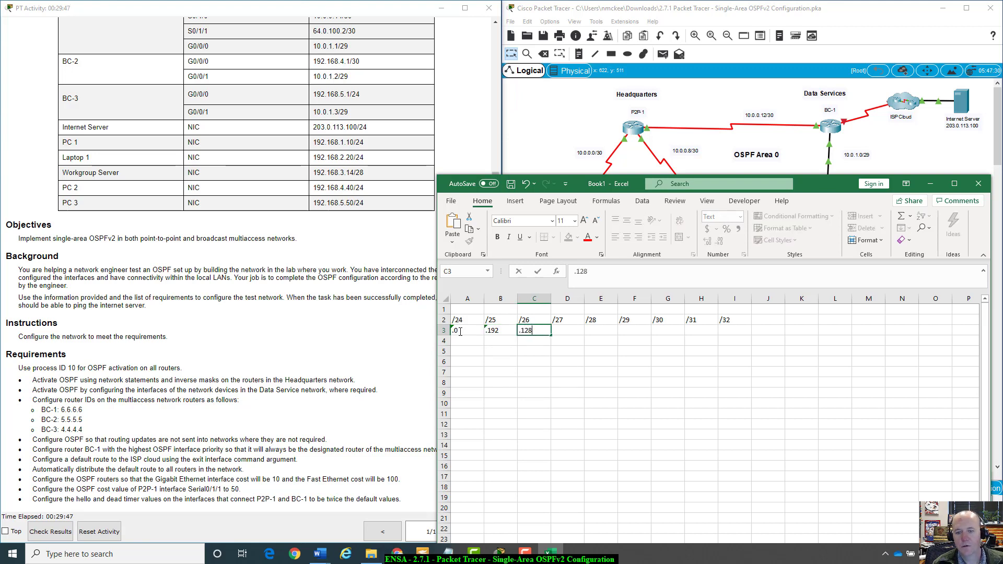
key("Tab")
- Correct the subnet values to .128 under /25 in cell B3 and .192 under /26 in cell C3
left_click_drag(460, 331, 553, 330)
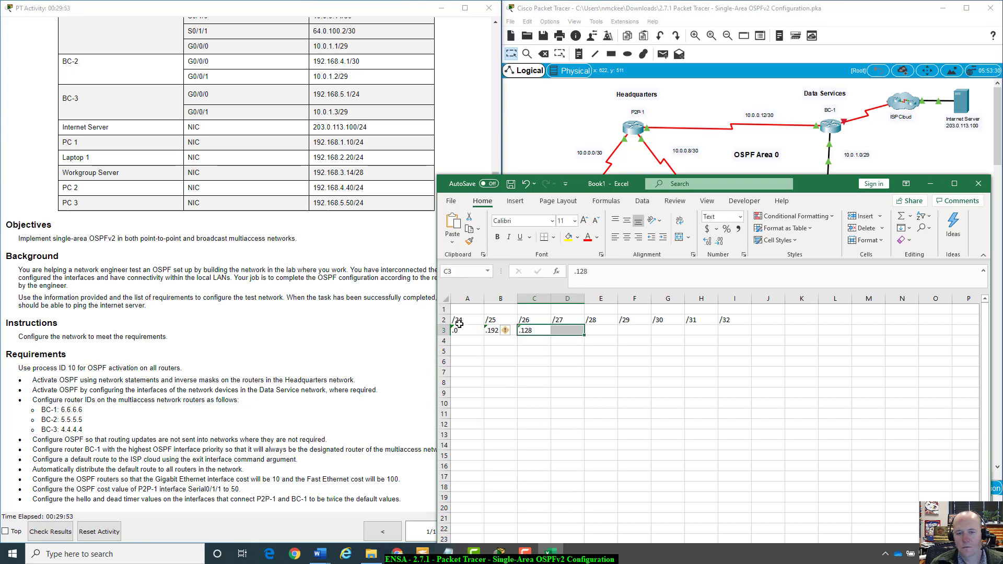
left_click(528, 354)
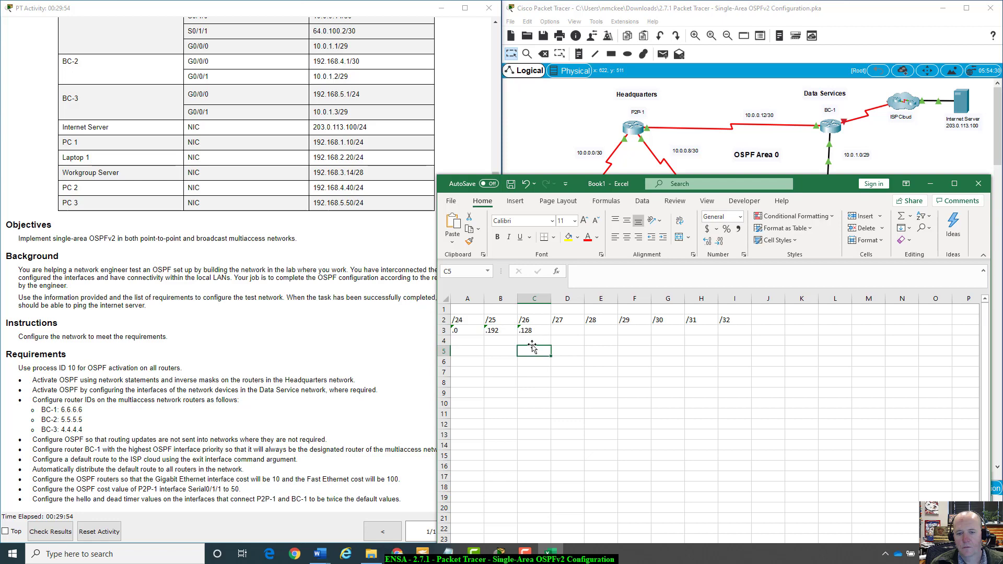
left_click(493, 331)
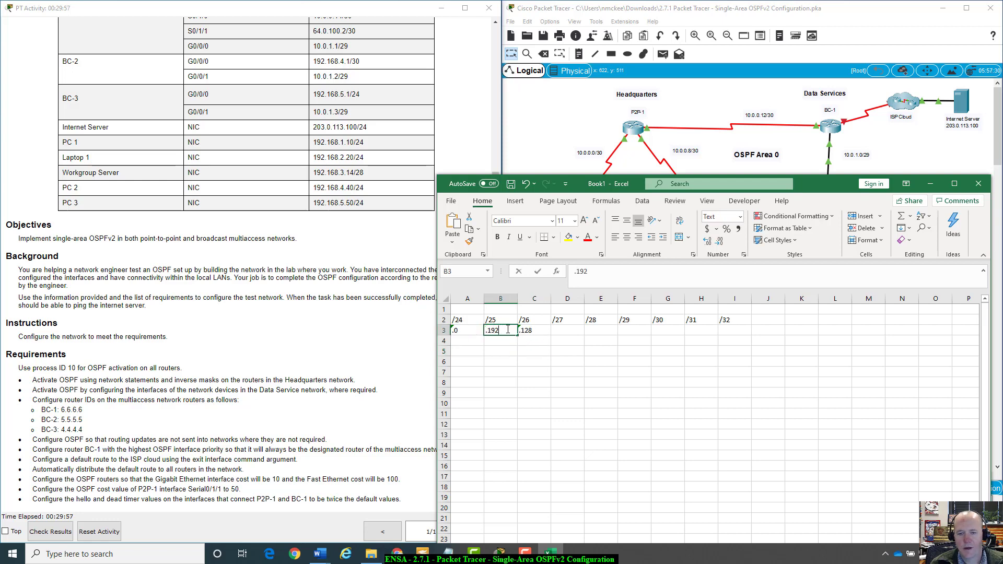
double_click(507, 329)
key("BackSpace")
key("BackSpace")
type("28")
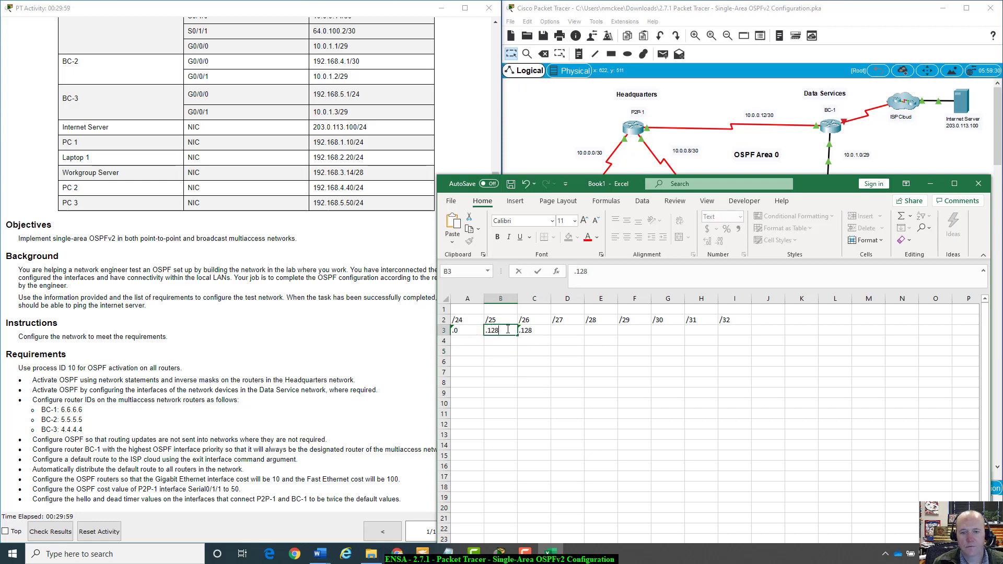
key("Tab")
key("Delete")
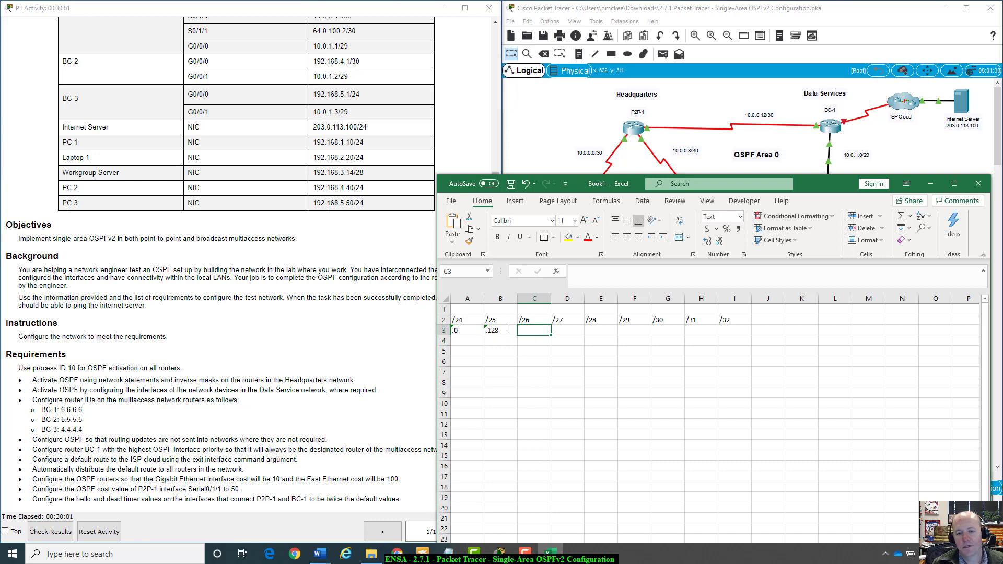
type(".")
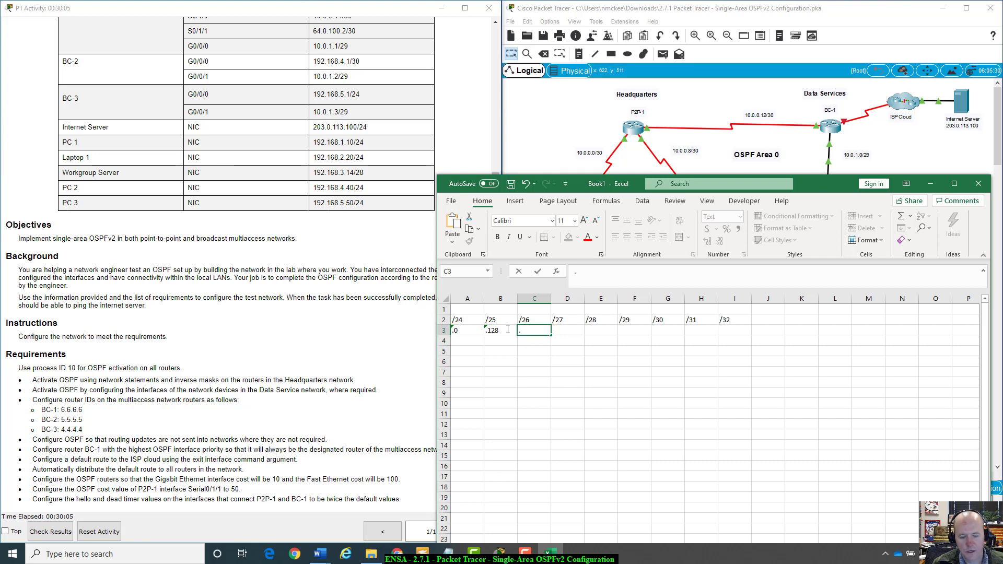
type("92")
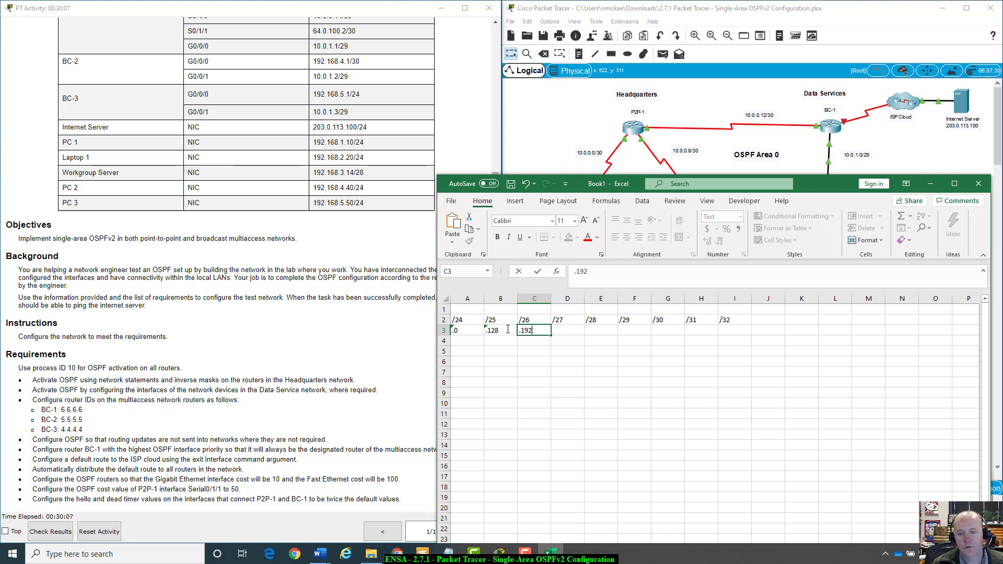
key("Tab")
- Enter .224 under /27, .240 under /28 and .248 under /29 in cells D3 through F3
type(".")
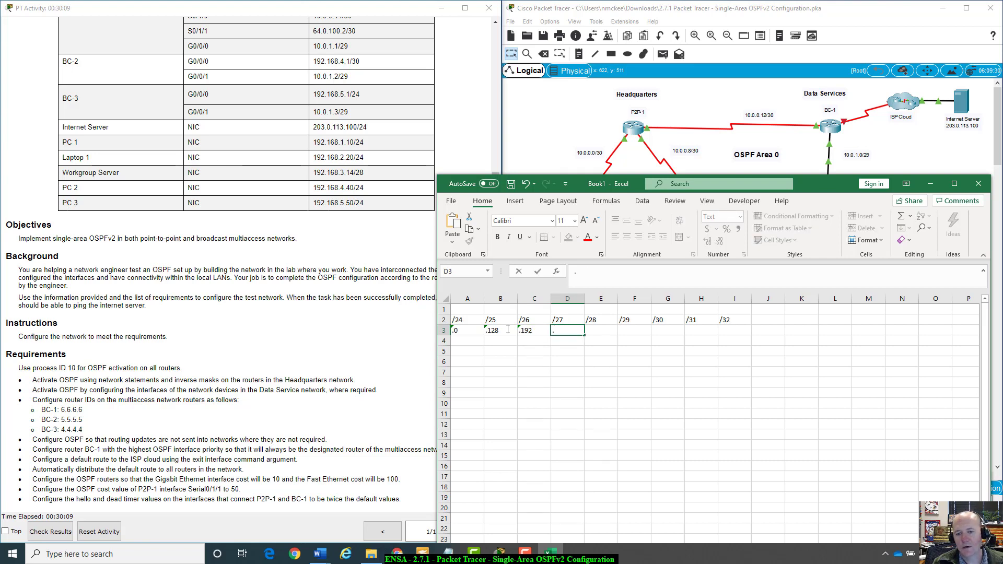
type("224")
key("Tab")
type(".")
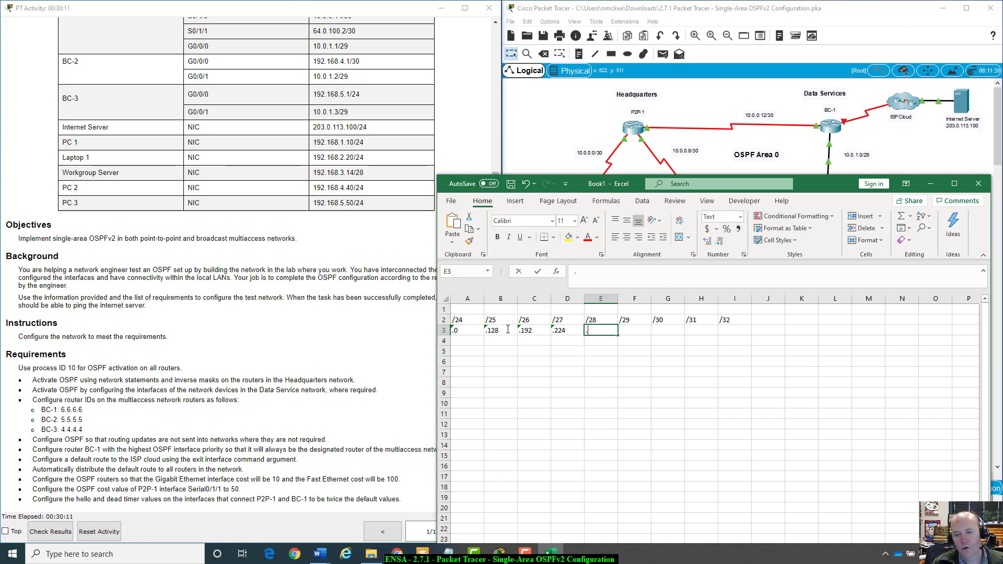
type("240")
key("Tab")
type(".")
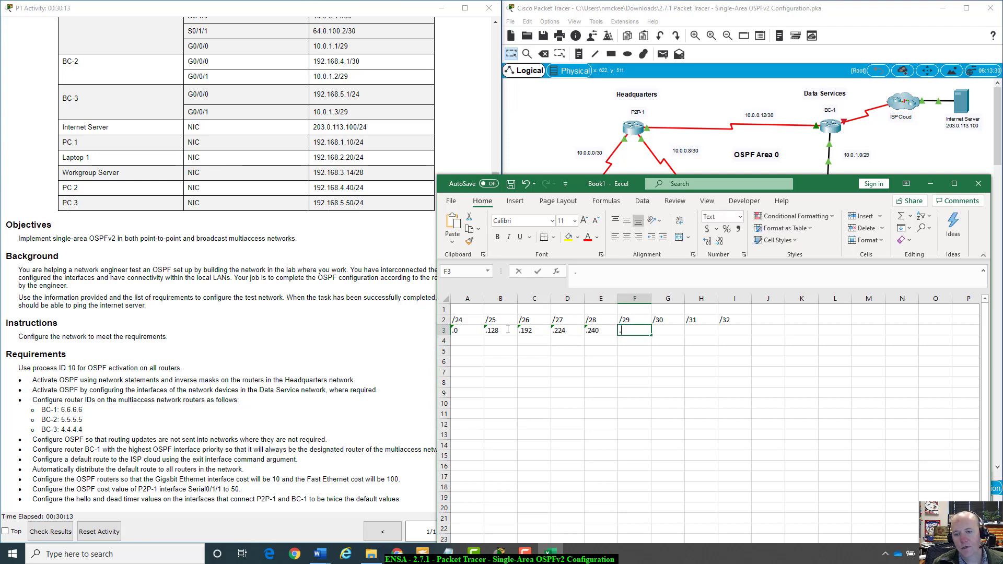
type("248")
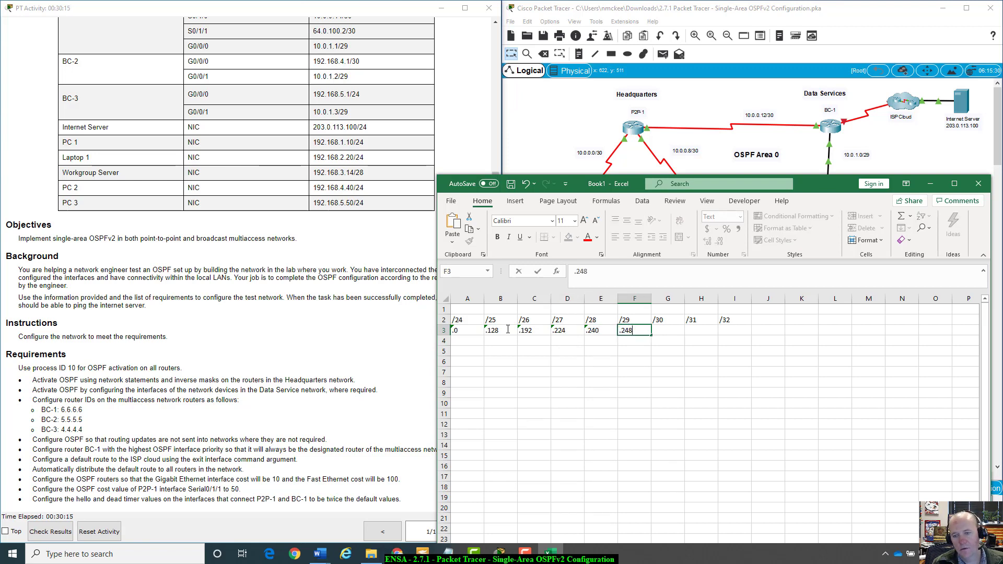
key("Tab")
- Enter .252 under /30, .254 under /31 and .255 under /32 in cells G3 through I3
type(".25")
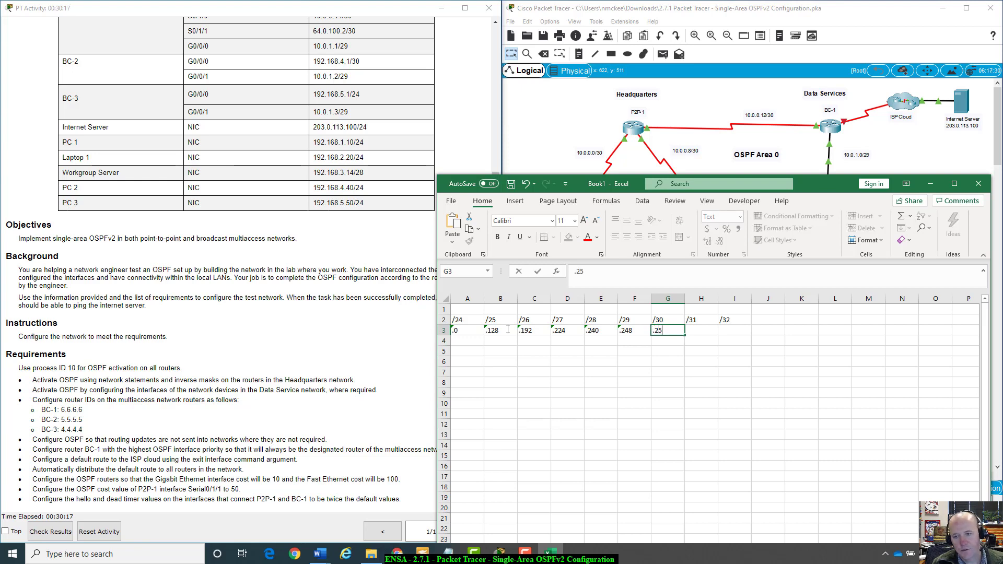
type("22")
key("Tab")
type(".")
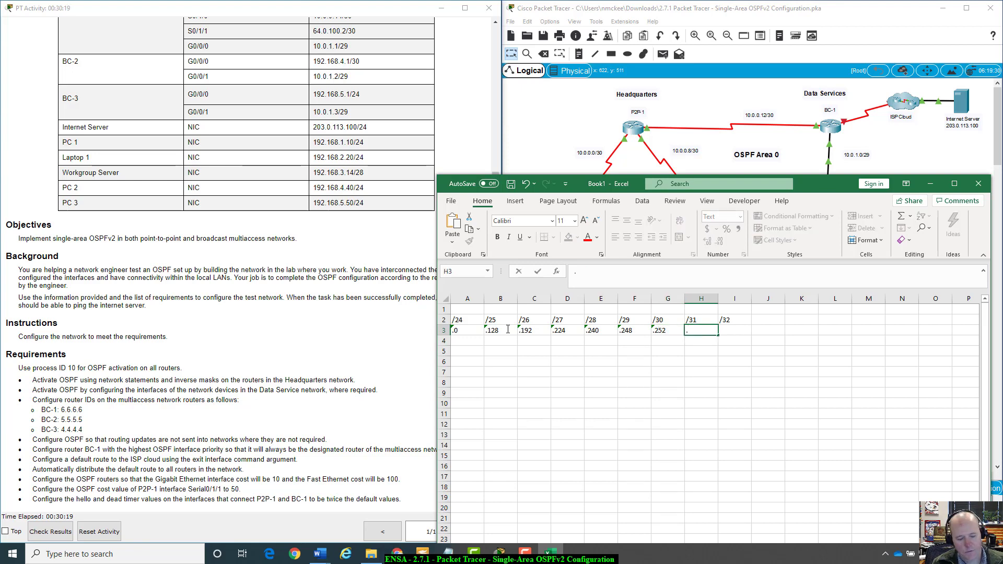
type("254")
key("Tab")
type(".")
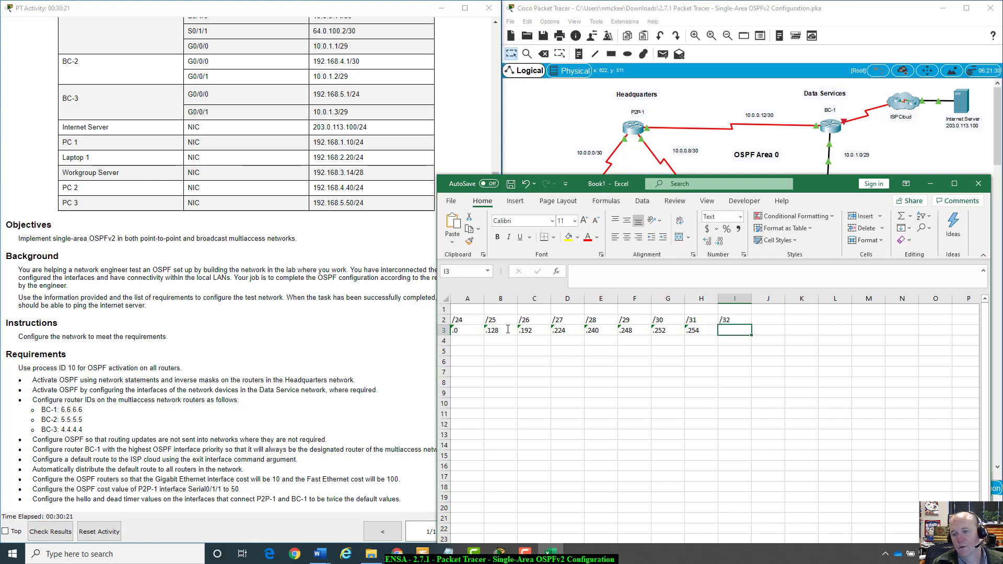
type("255")
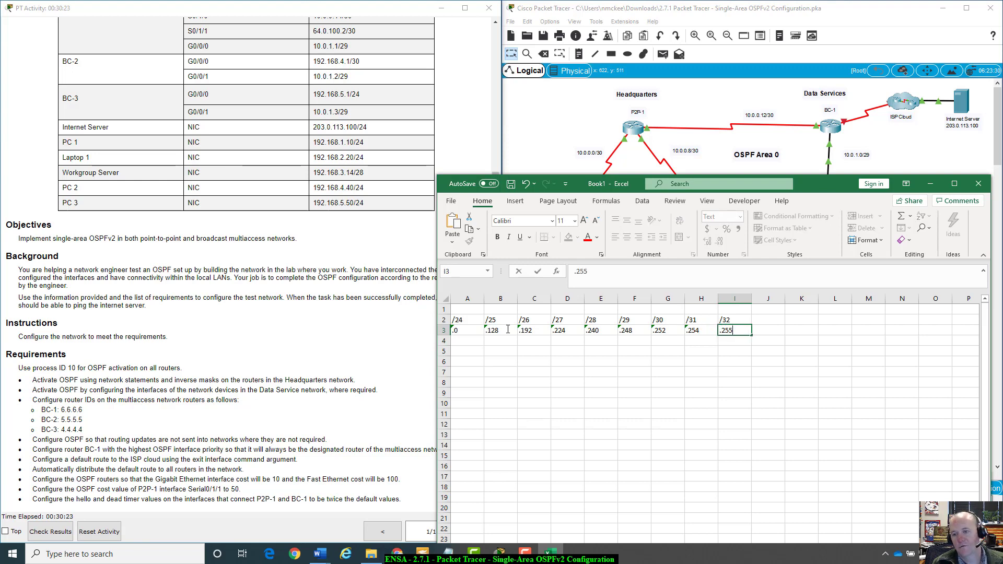
key("Tab")
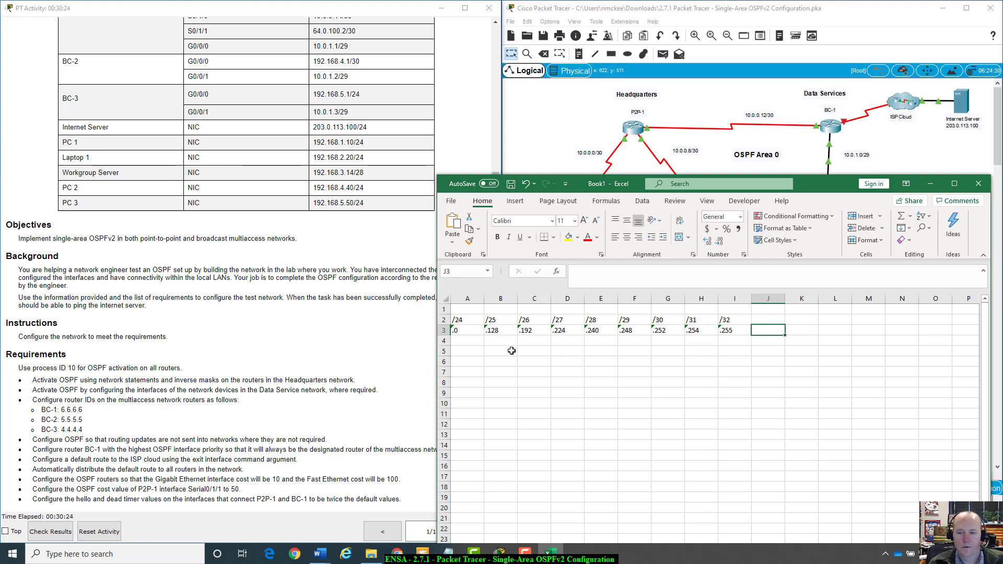
- Insert a new column before the /24 column and label the prefix row CIDR in cell A2
right_click(476, 299)
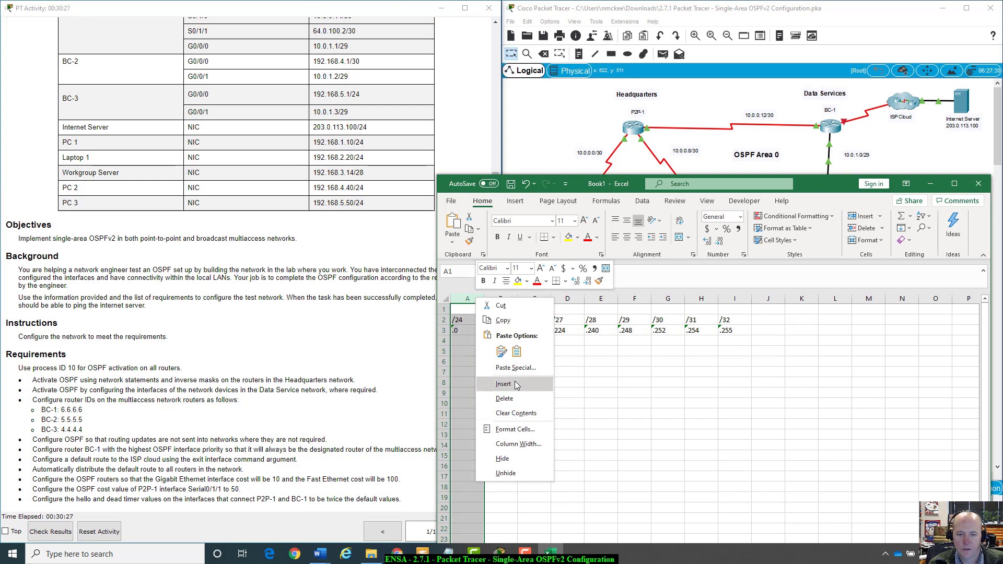
left_click(518, 382)
left_click(478, 321)
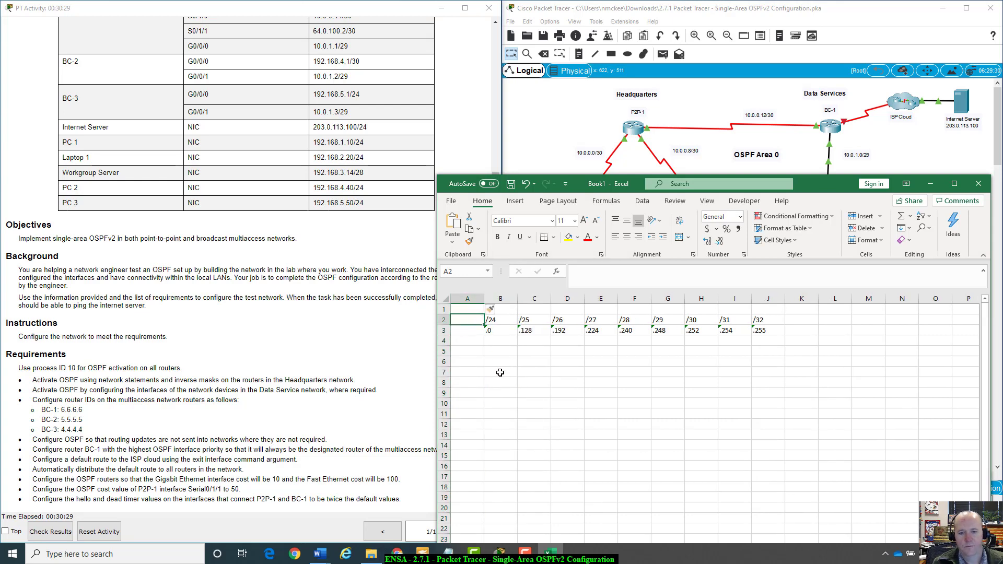
key("BackSpace")
type("CIRR")
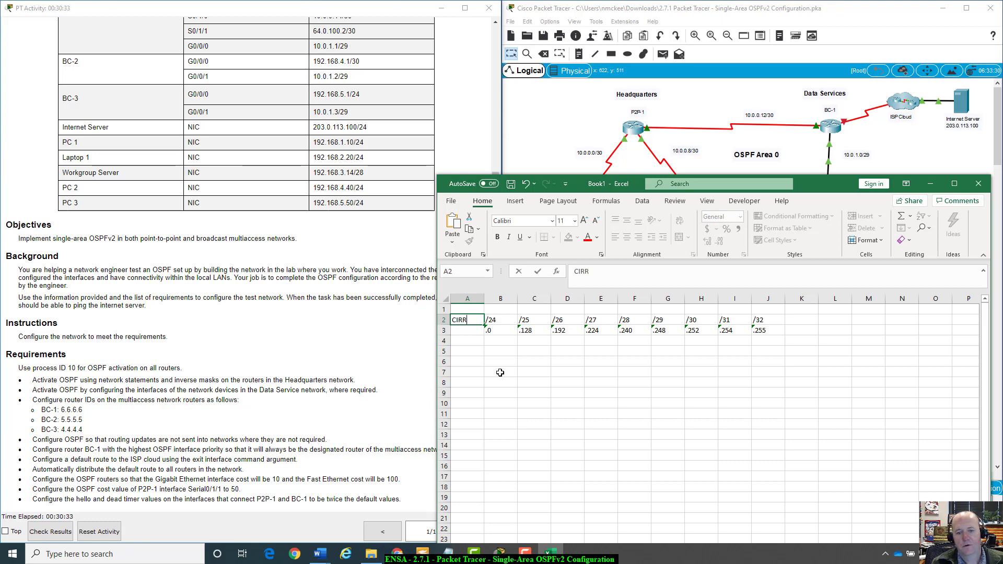
key("BackSpace")
key("BackSpace")
type("DR")
key("Return")
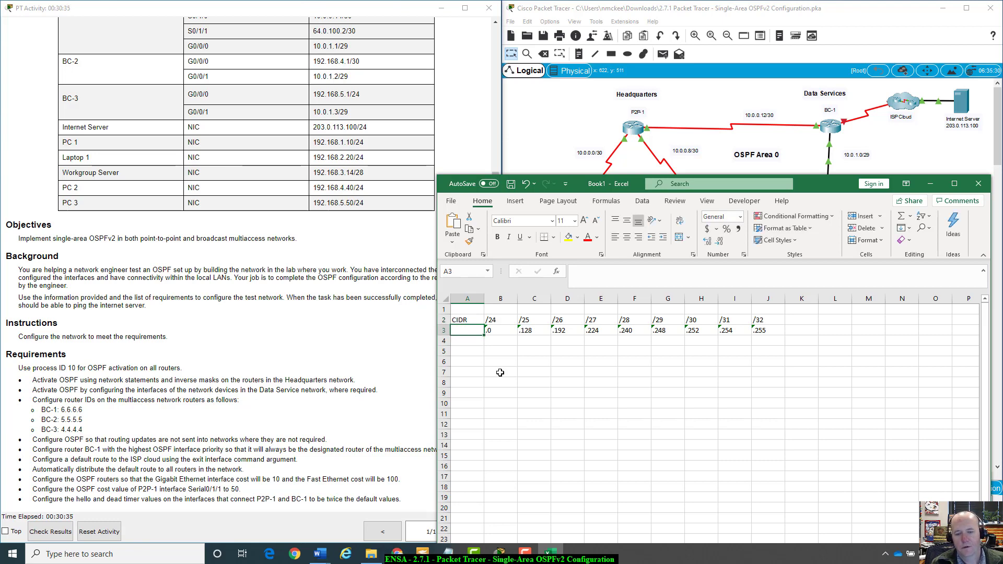
- Label row 3 Subnet in cell A3 and row 4 Wildcard in cell A4
type("Submi")
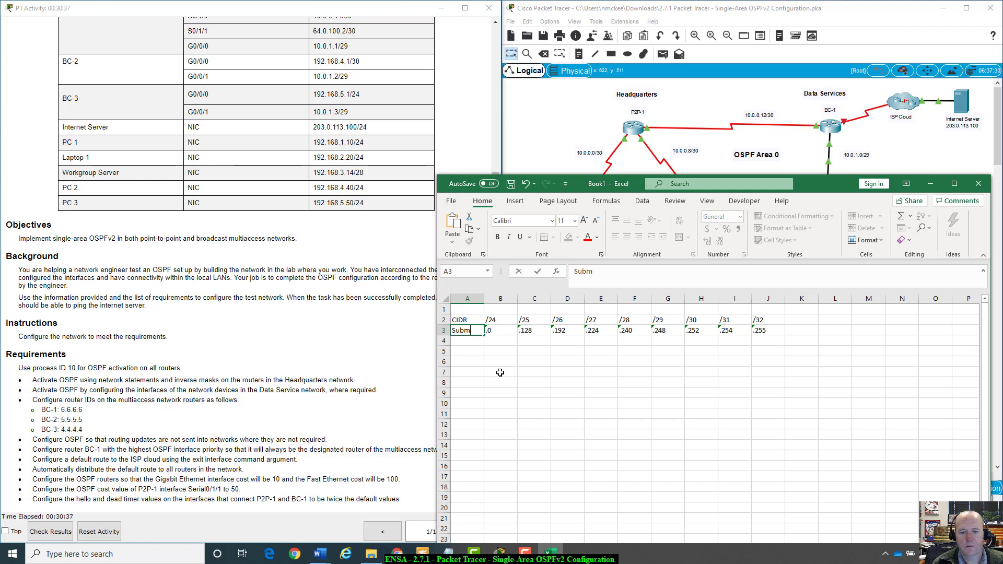
key("BackSpace")
type("net")
key("Return")
type("Wirl")
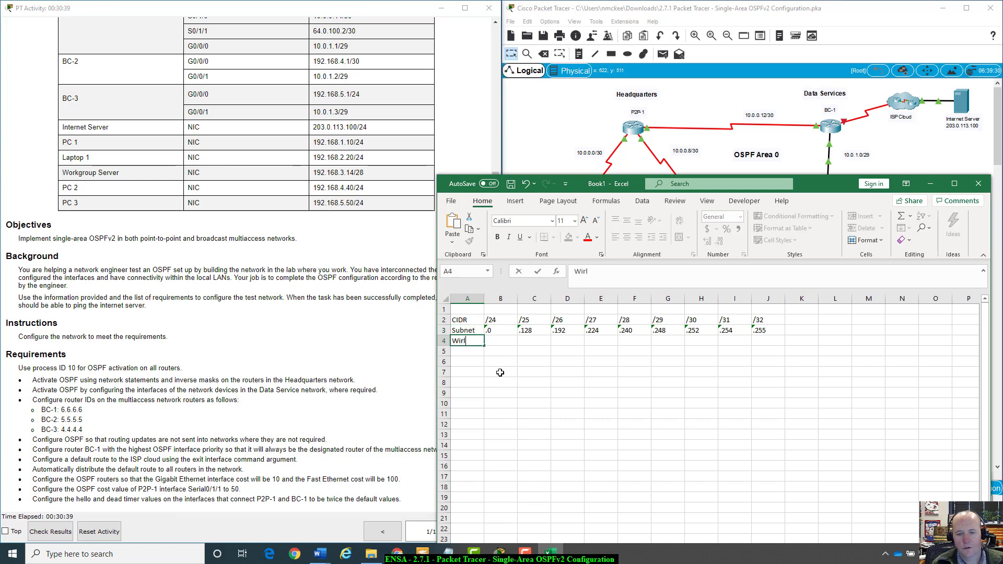
key("BackSpace")
key("BackSpace")
type("ldcard")
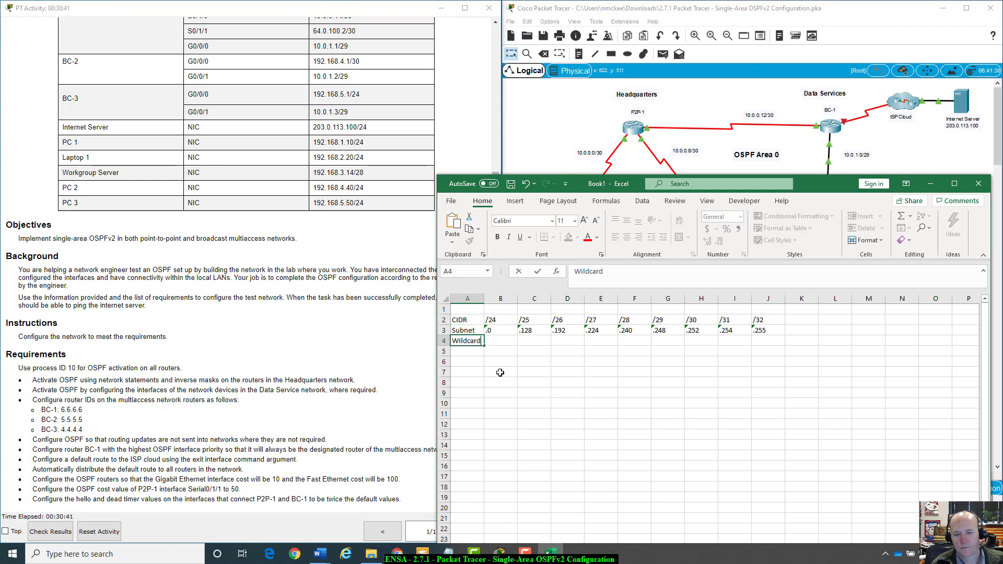
key("Tab")
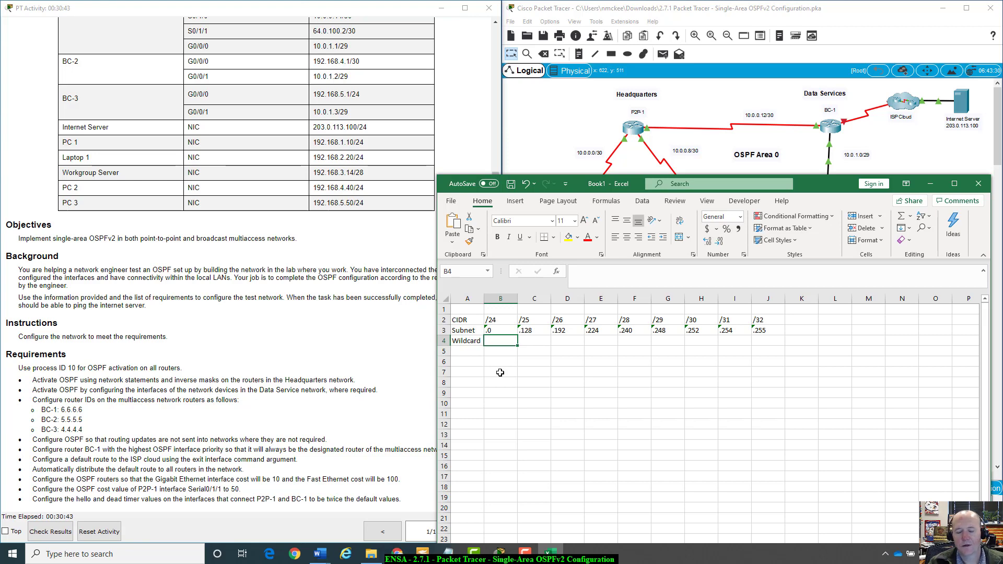
- Write the note Wildcard=255-subnet in cell C7 below the table
left_click(529, 374)
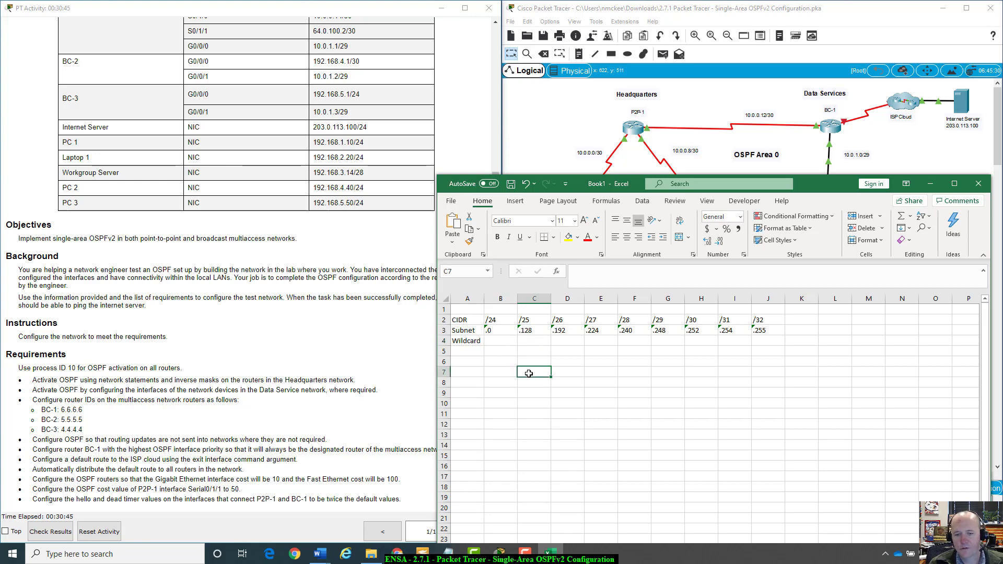
type("Wild")
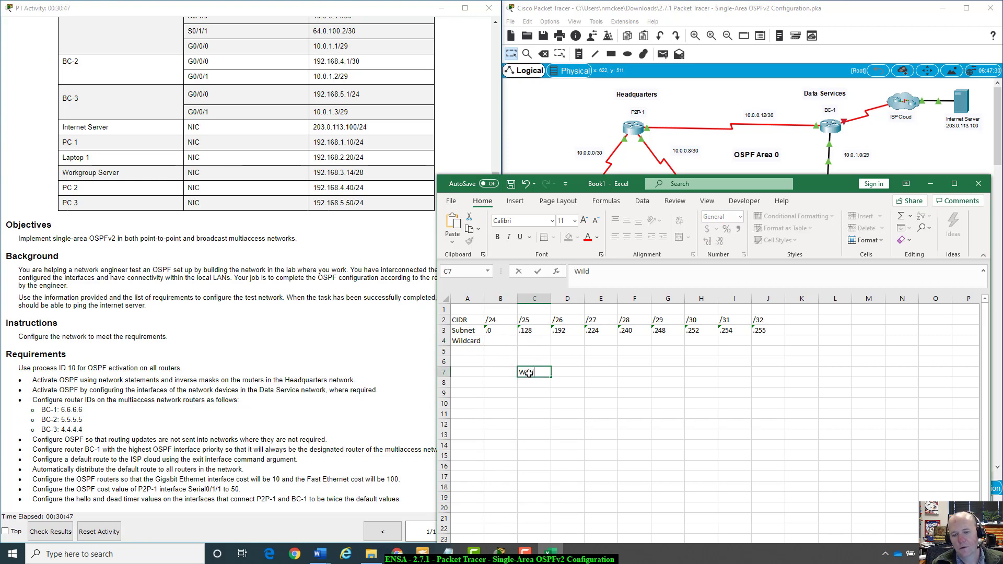
type("card")
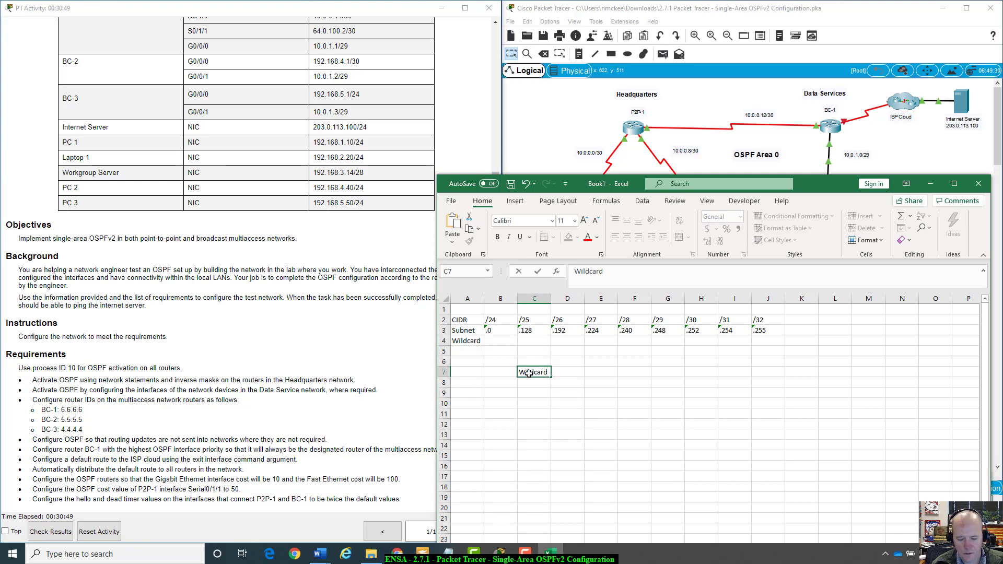
type("=sub")
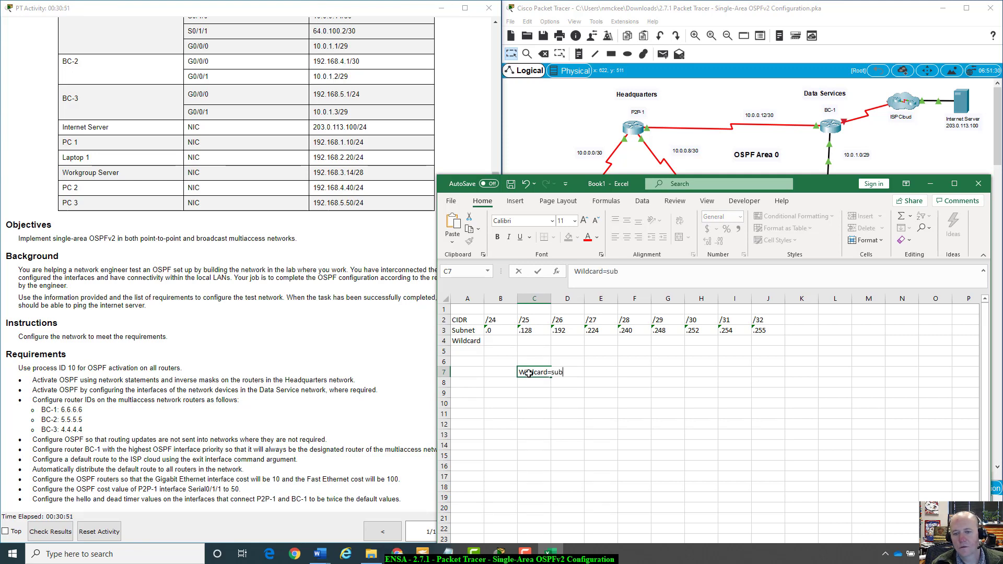
key("BackSpace")
key("BackSpace")
key("BackSpace")
type("265")
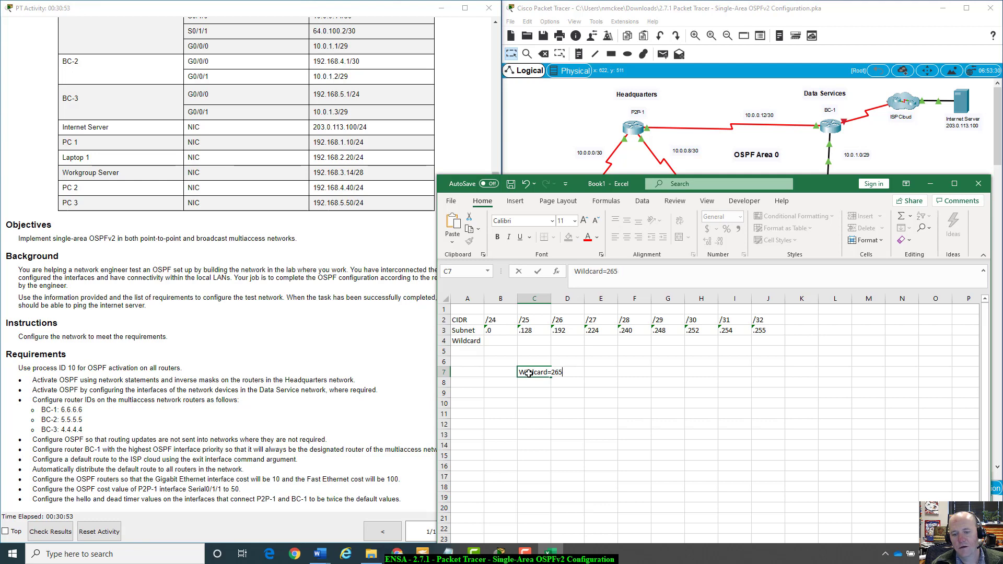
key("BackSpace")
key("BackSpace")
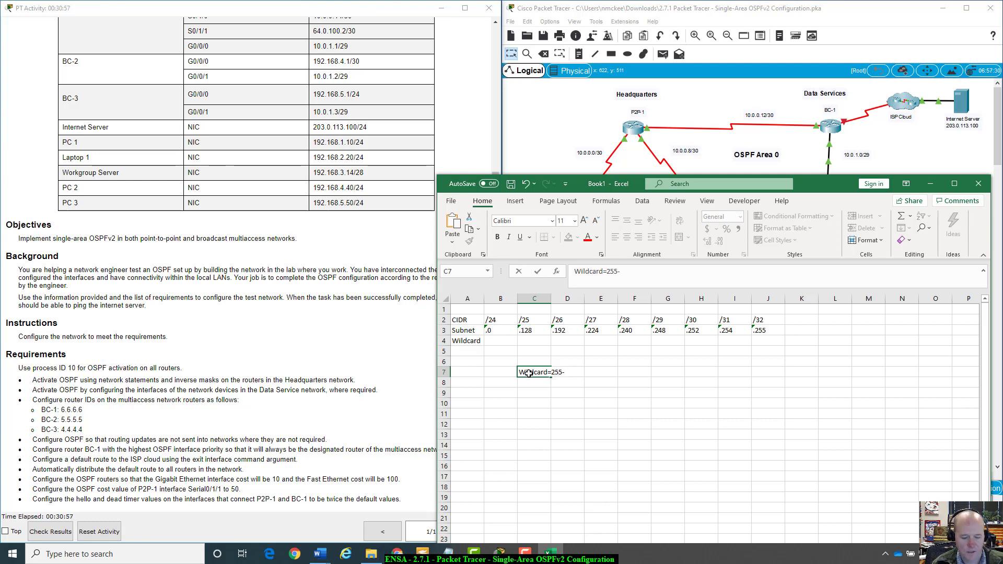
type("55-subnet")
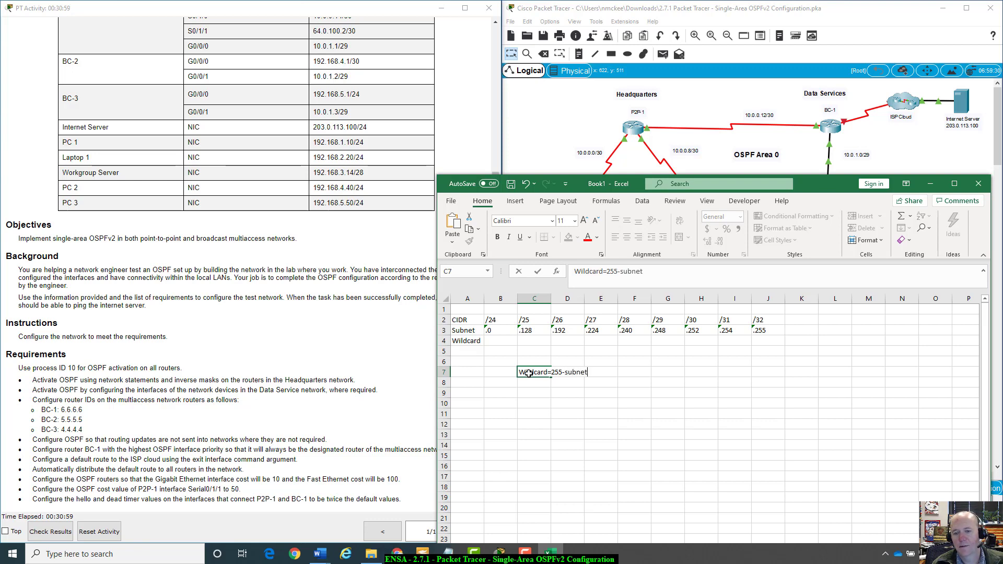
- Enter 255 as the /24 wildcard value in cell B4
key("Return")
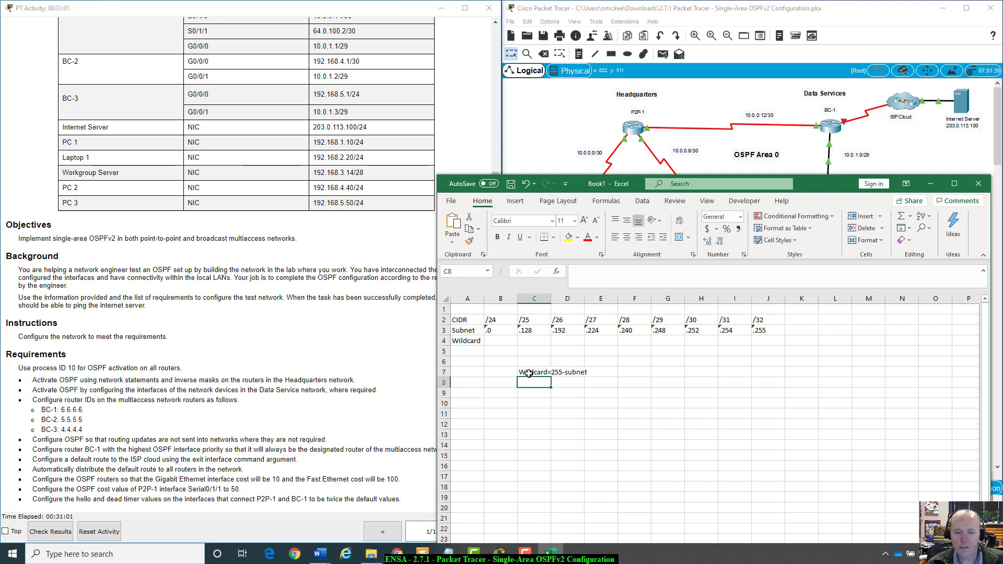
left_click(507, 338)
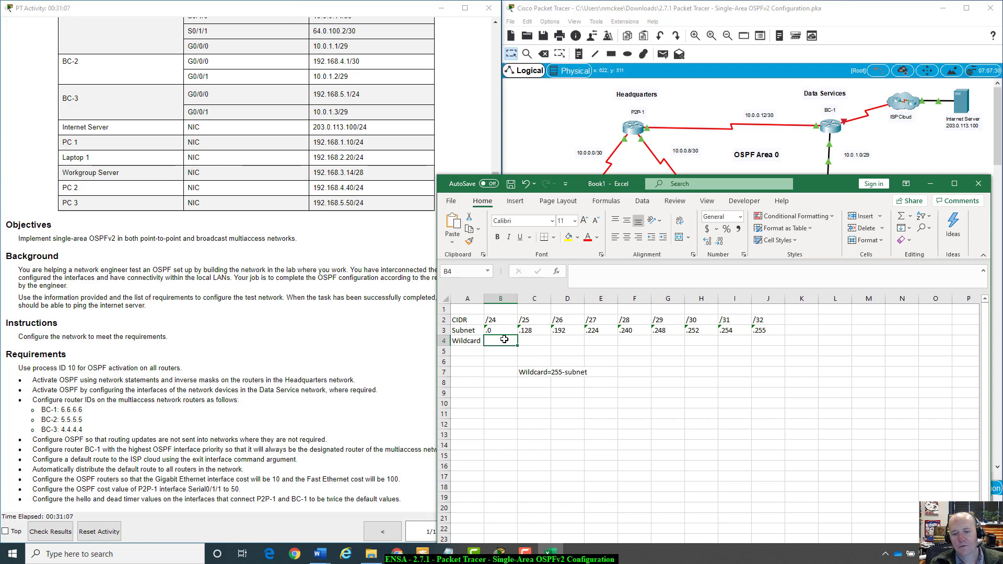
type("2")
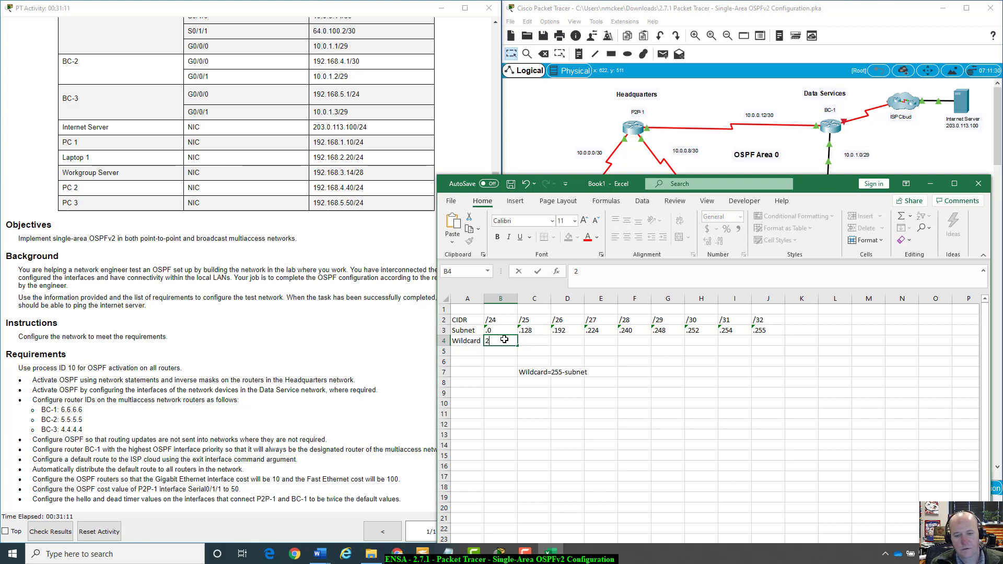
type("55")
key("Tab")
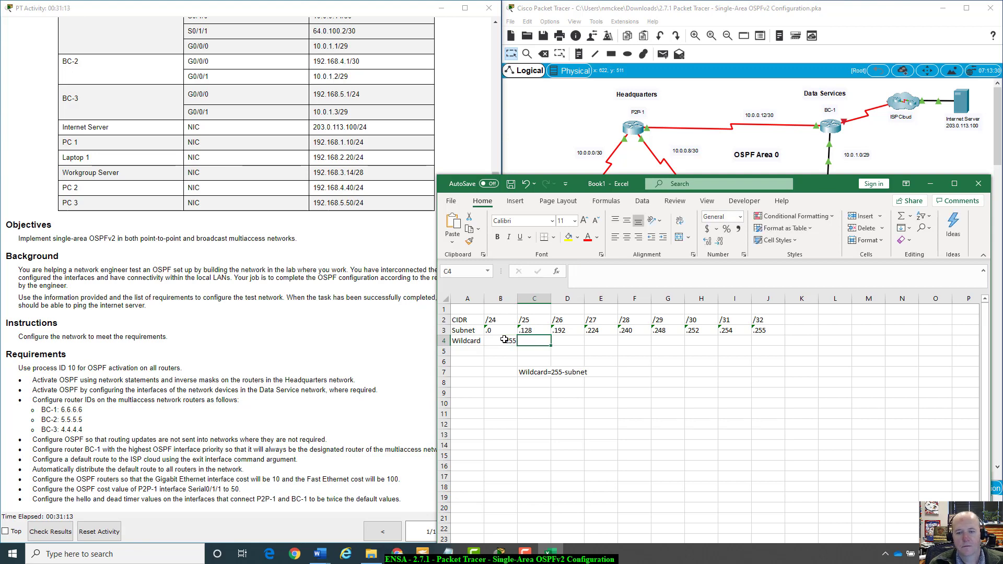
- Copy the text formatting of subnet cell B3 onto the wildcard cells B4 through J4 with Format Painter
left_click(505, 340)
key("F2")
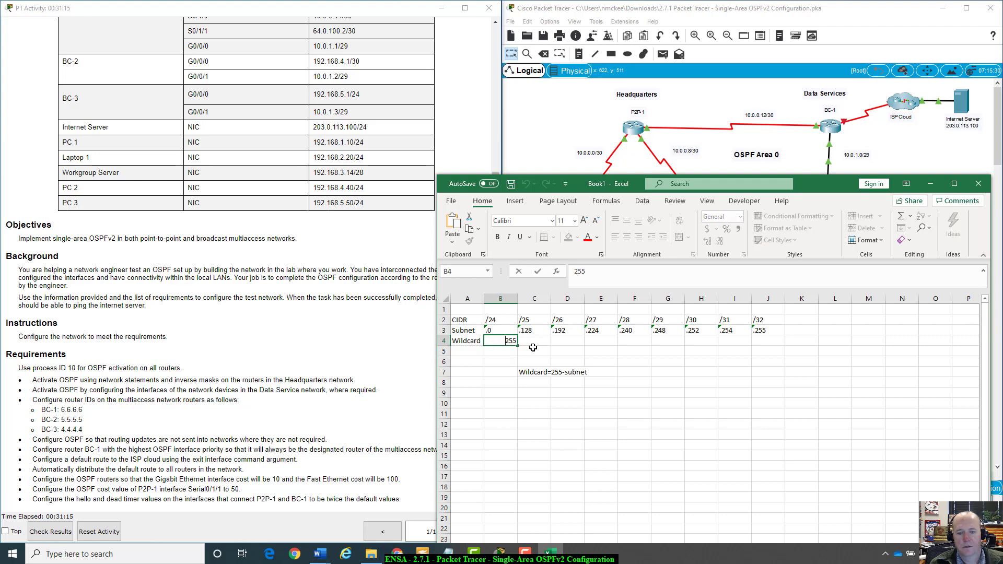
left_click_drag(760, 340, 503, 340)
right_click(503, 341)
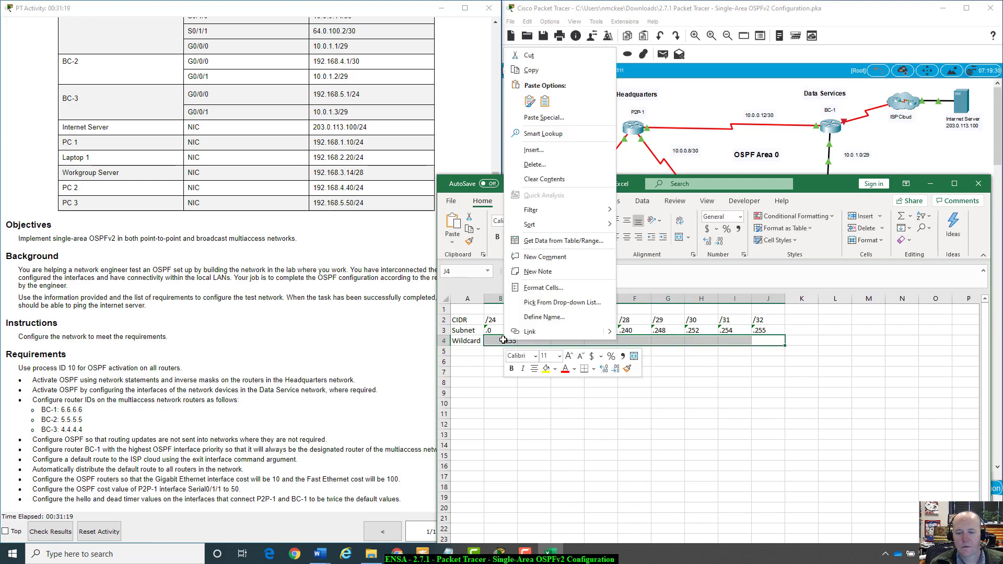
left_click(767, 418)
left_click(497, 333)
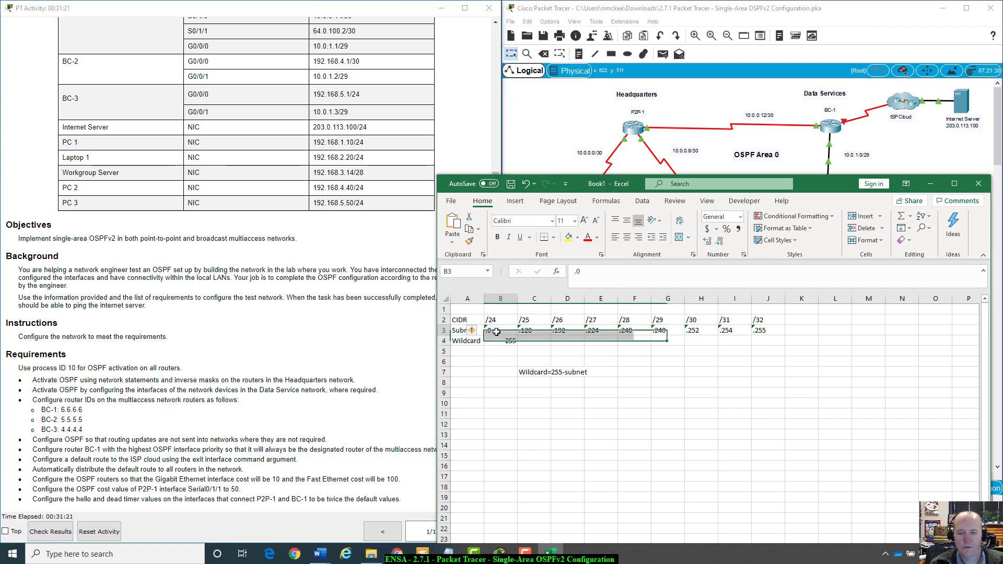
left_click(469, 241)
left_click_drag(501, 341, 768, 343)
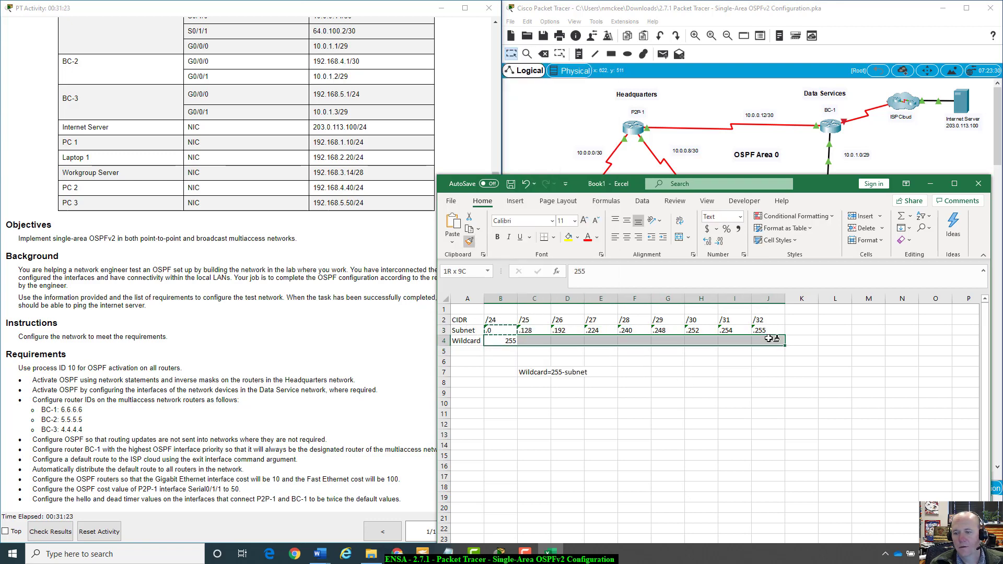
- Add a leading dot to the /24 wildcard in cell B4 so it reads .255
double_click(502, 341)
type(".")
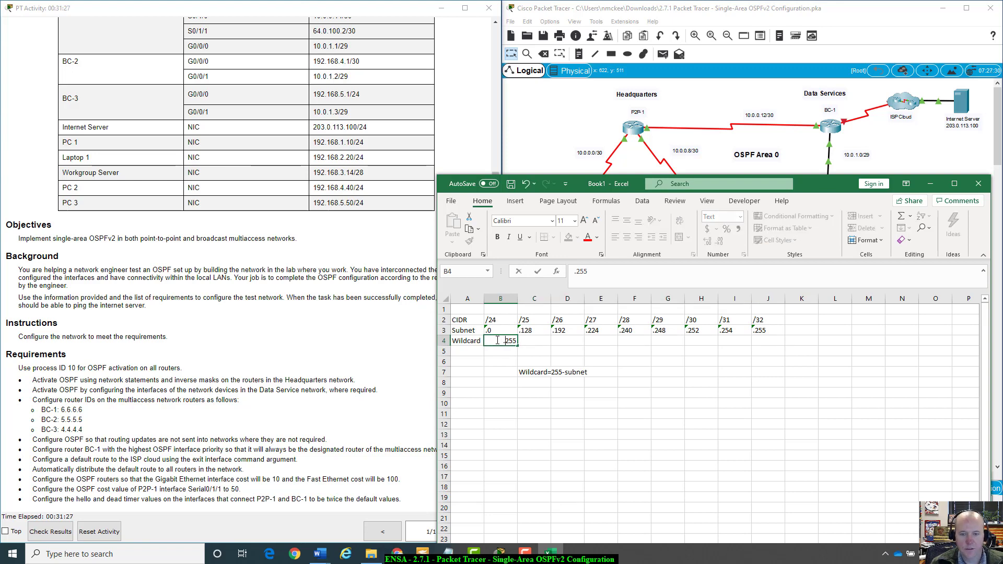
key("Tab")
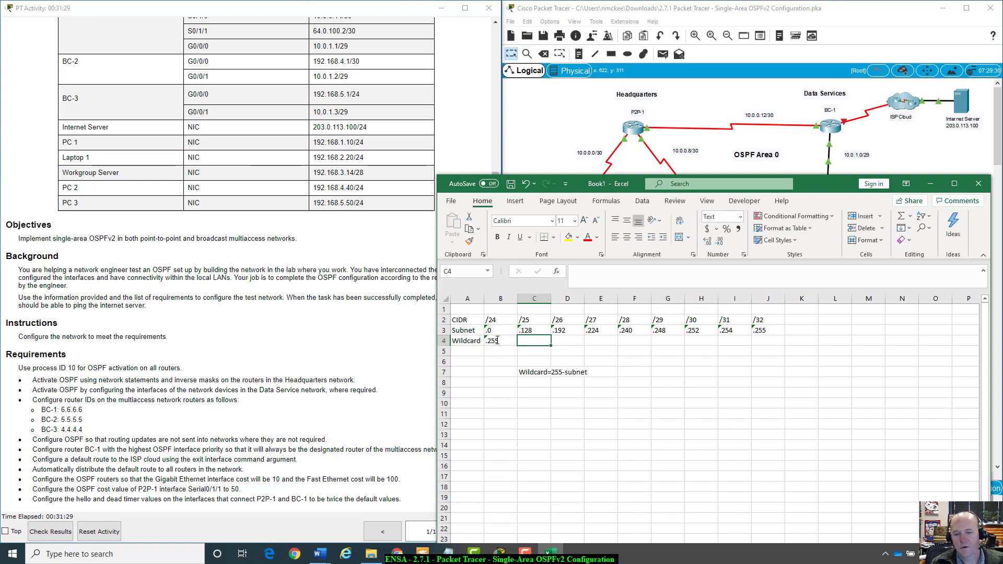
- Try .128 as the /25 wildcard in cell C4 and clear it again
type(".")
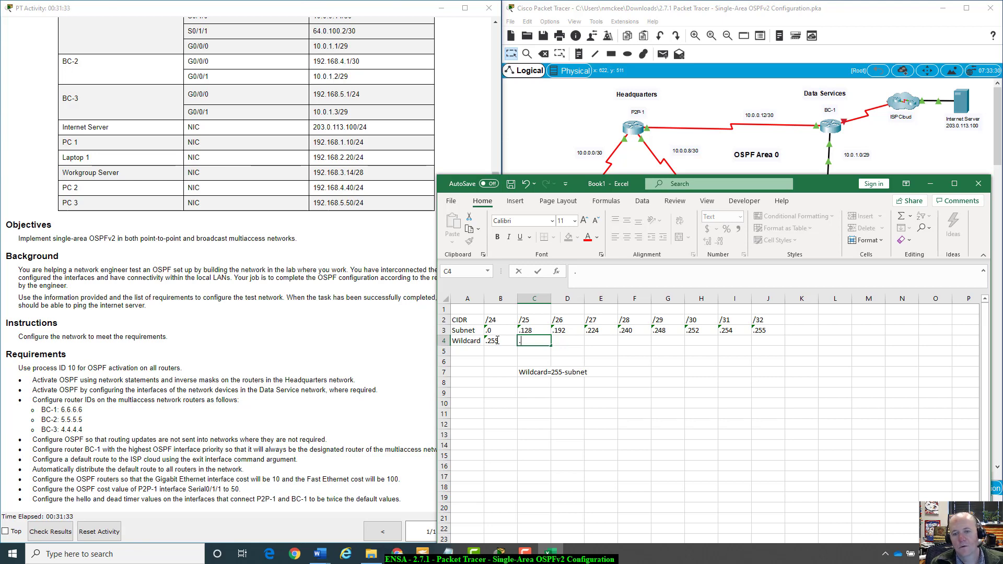
type("128")
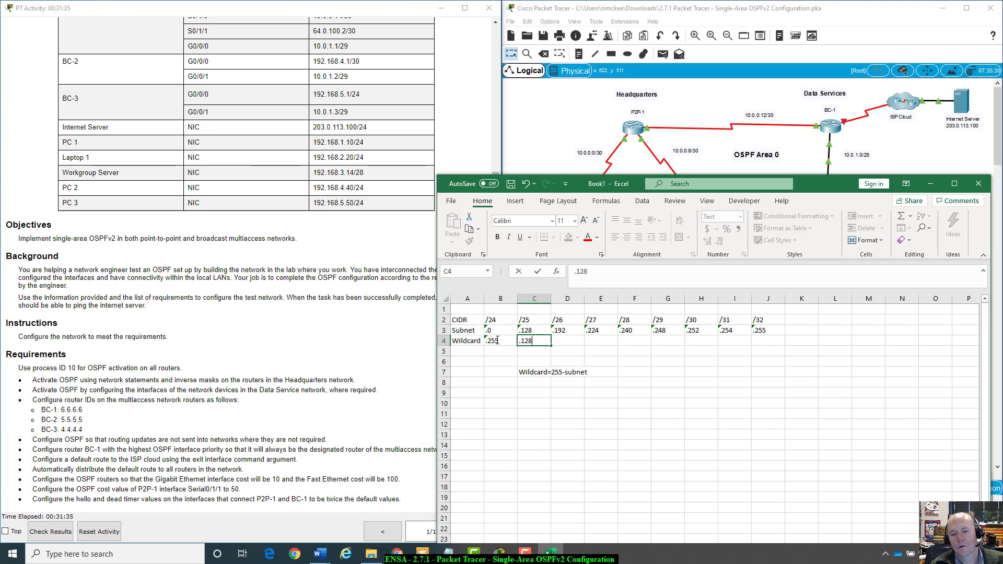
key("Tab")
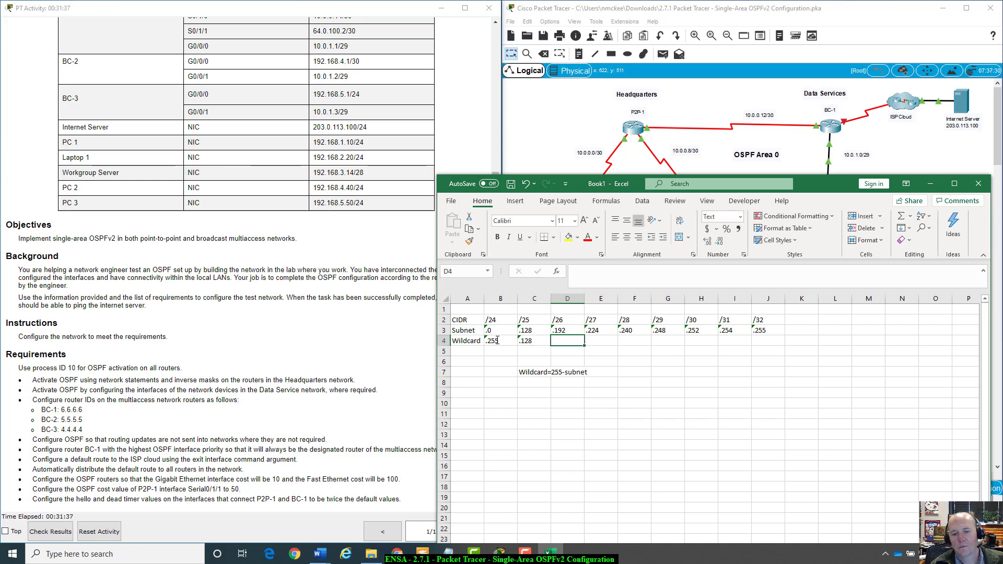
key("Left")
key("BackSpace")
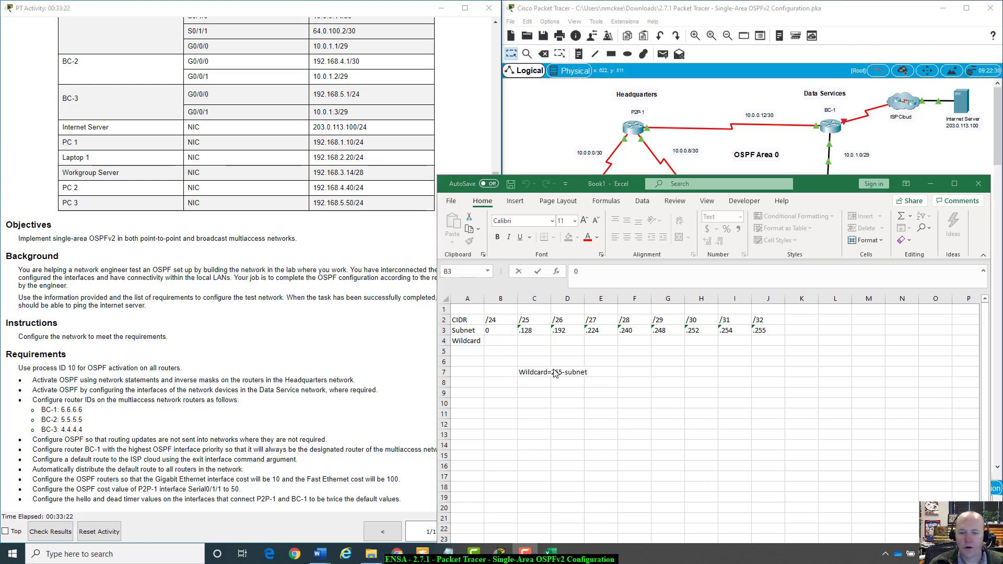
- Clear all the subnet values in cells B3 through J3
left_click(772, 331)
left_click_drag(773, 330, 500, 330)
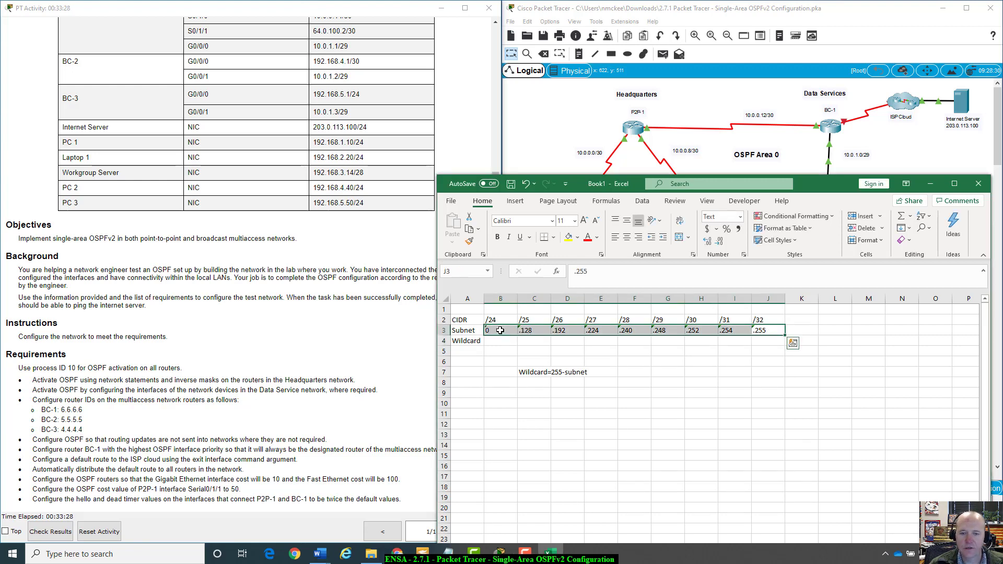
key("Delete")
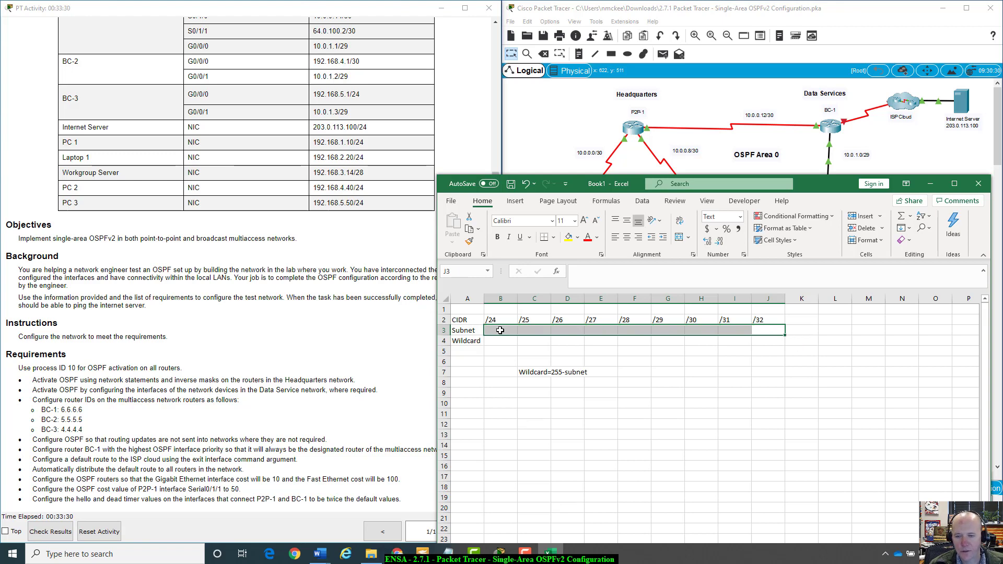
- Format the subnet cells B3 through J3 as Number with 0 decimal places
right_click(501, 331)
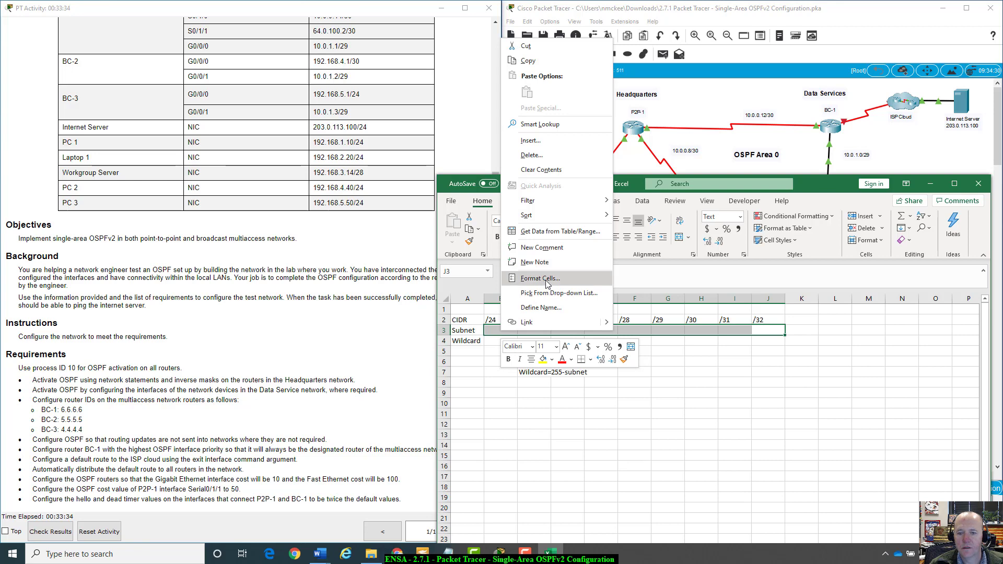
left_click(528, 279)
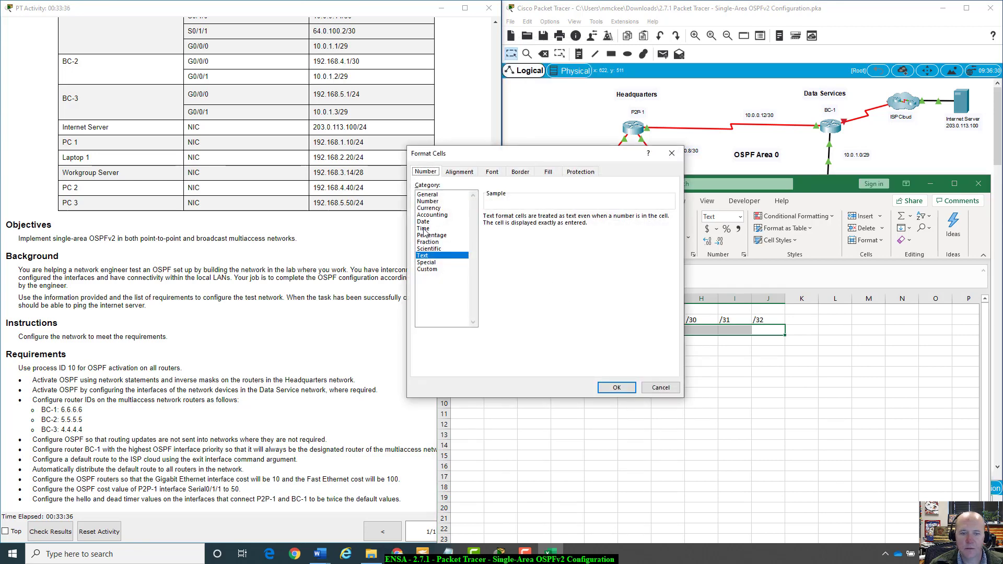
left_click(423, 202)
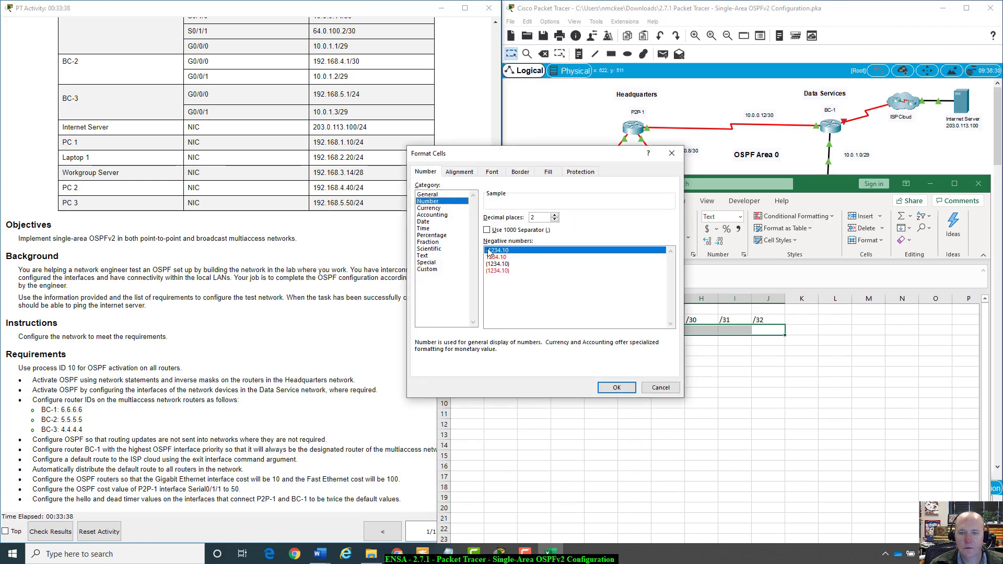
left_click(555, 220)
left_click(617, 387)
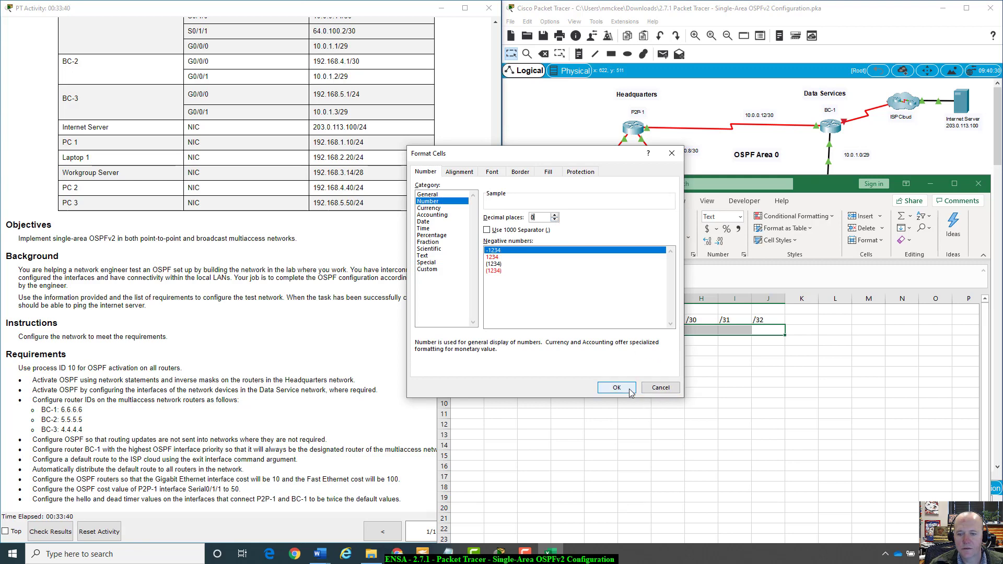
left_click(635, 393)
- Enter the subnet values 0 under /24, 128 under /25 and 192 under /26 in cells B3 through D3
left_click(505, 329)
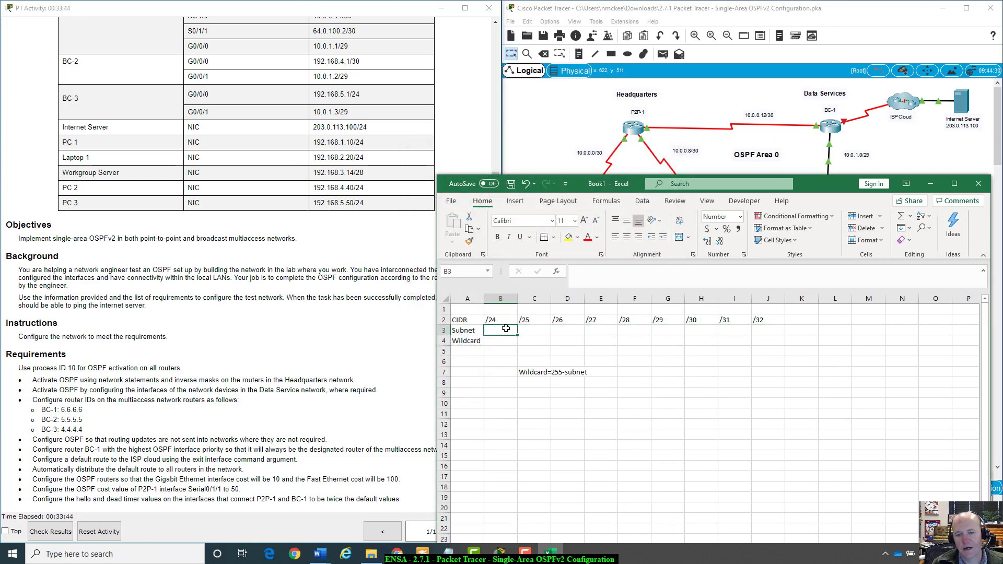
type(".")
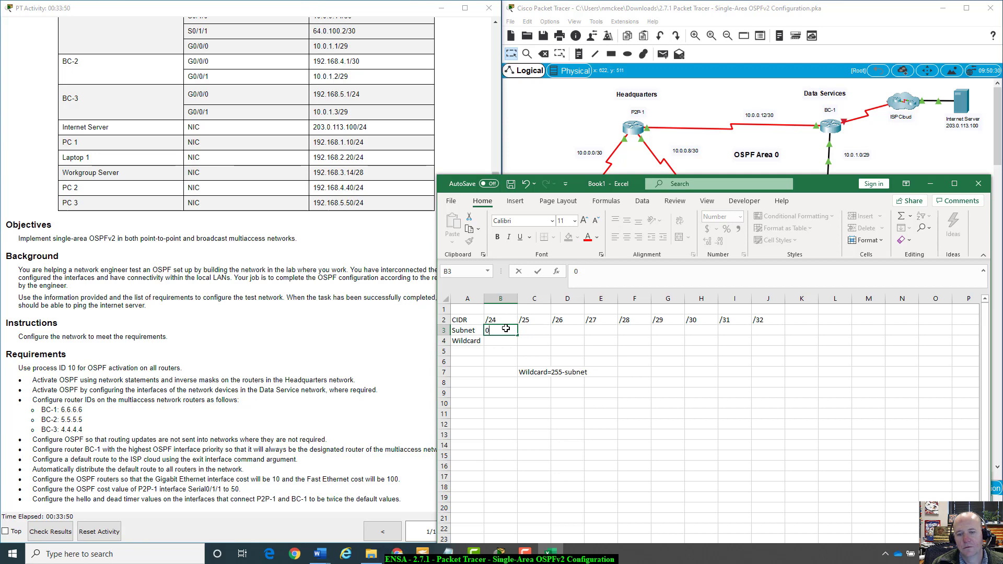
key("Tab")
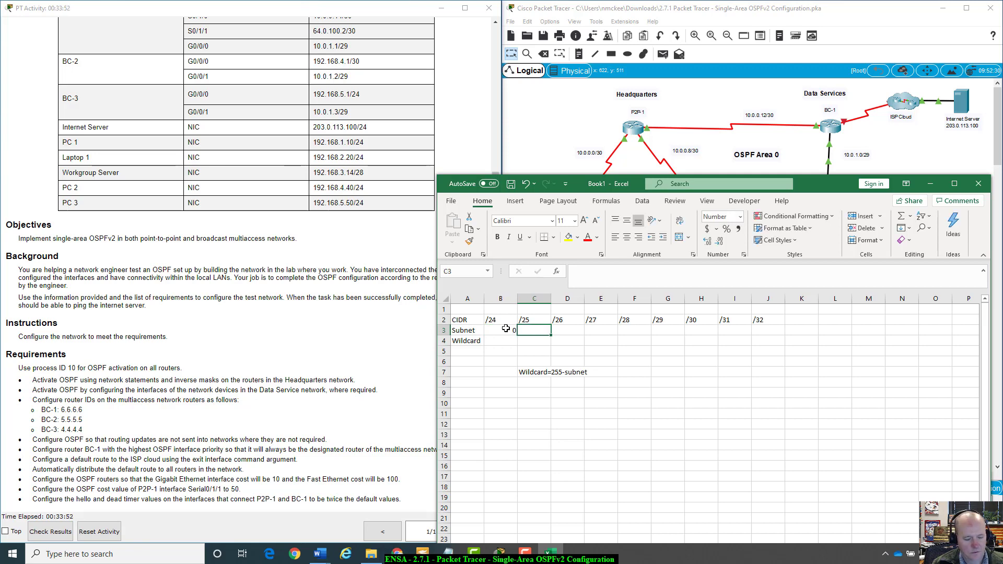
type("128")
key("Tab")
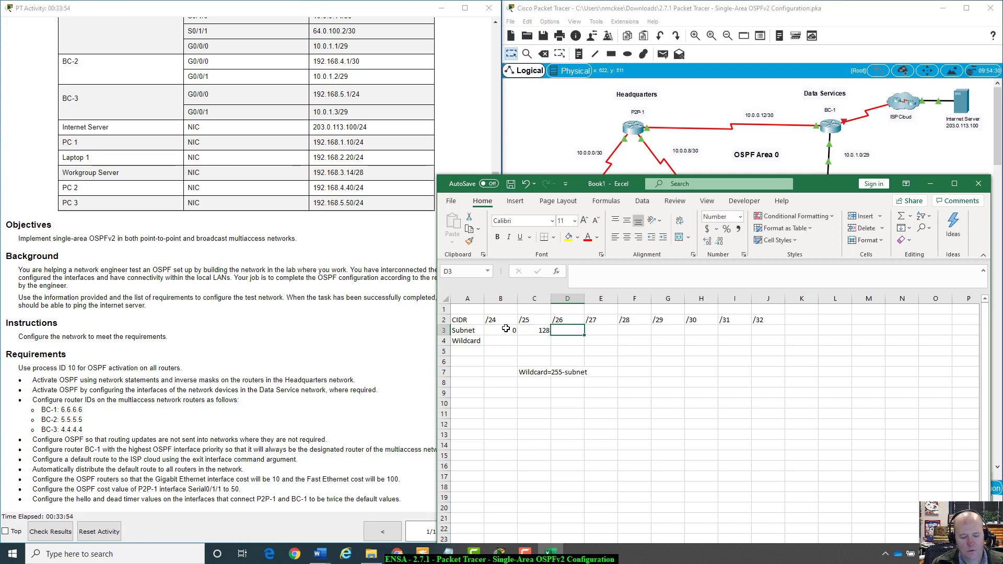
type("192")
key("Tab")
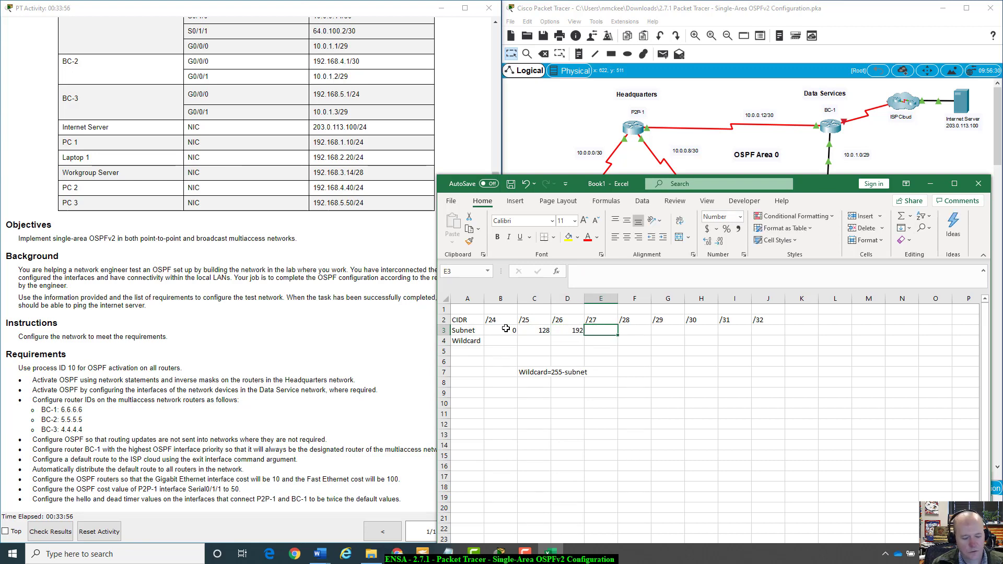
- Enter the subnet values 224 under /27, 240 under /28 and 248 under /29 in cells E3 through G3
type("224")
key("Tab")
type("3")
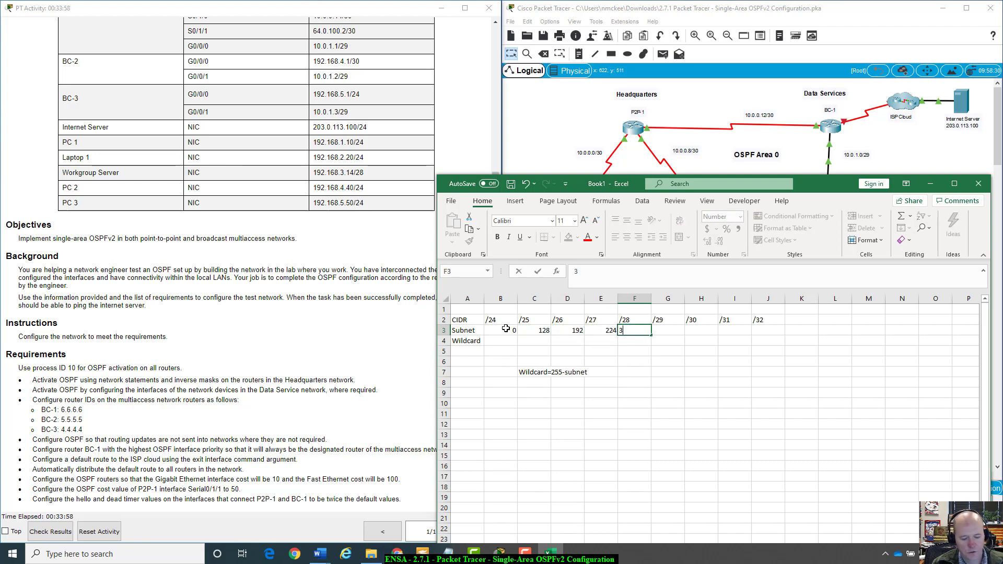
type("40")
key("Tab")
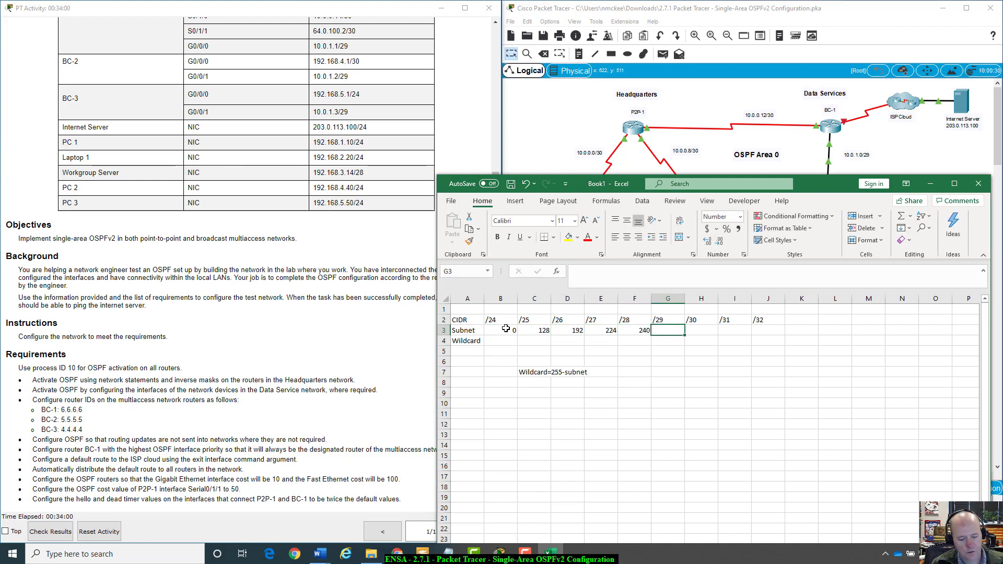
type("248")
key("Tab")
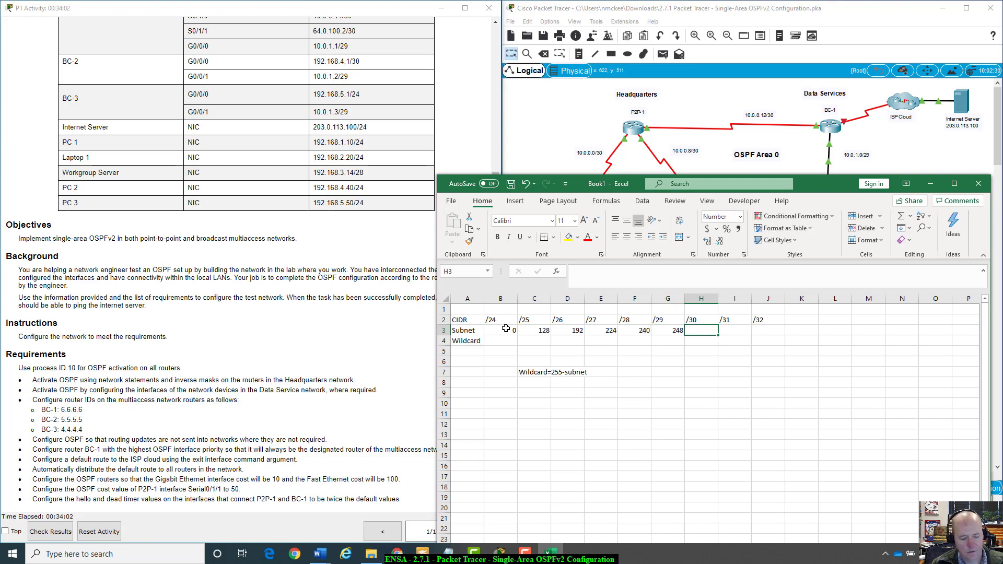
- Enter the subnet values 252 under /30, 254 under /31 and 255 under /32 in cells H3 through J3
type("252")
key("Tab")
type("2")
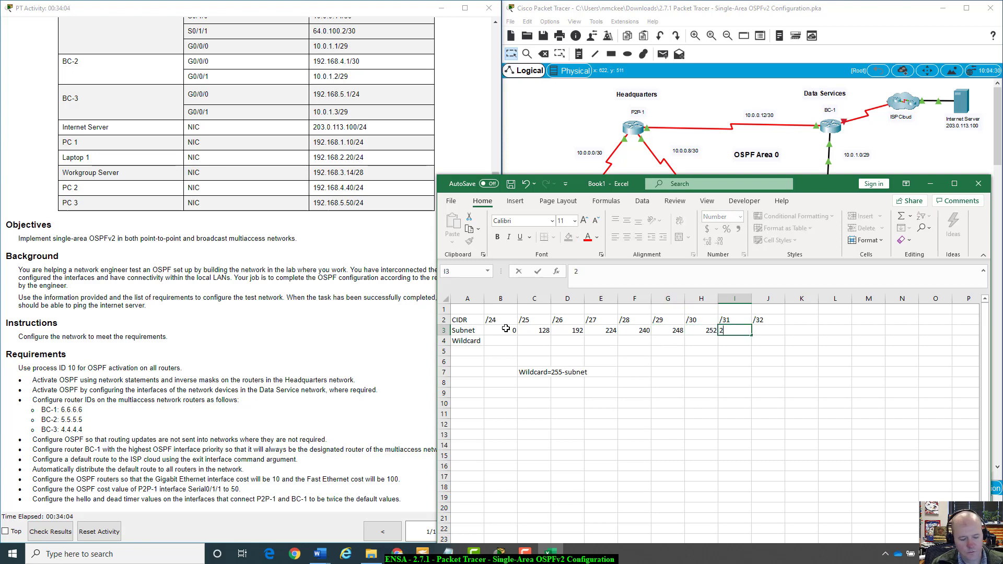
type("54")
key("Tab")
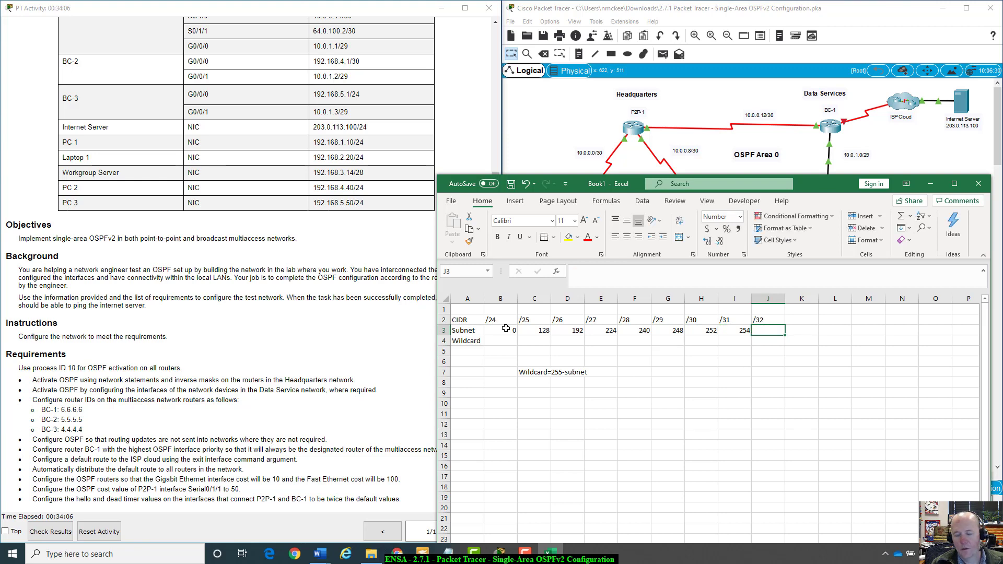
type("255")
key("Return")
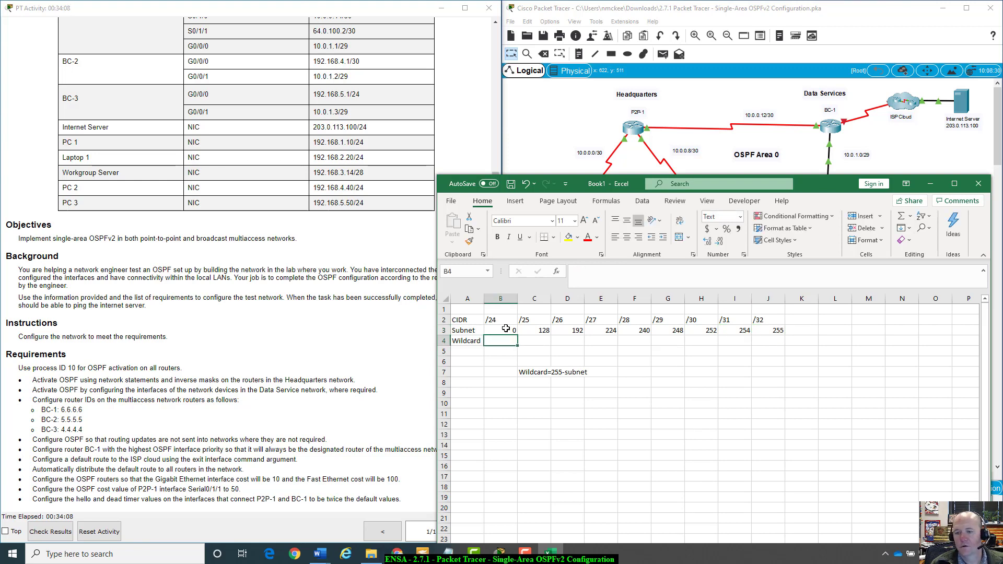
- Enter the wildcard formula =(255-B3) in cell B4 under /24, referencing the subnet value above it
double_click(502, 342)
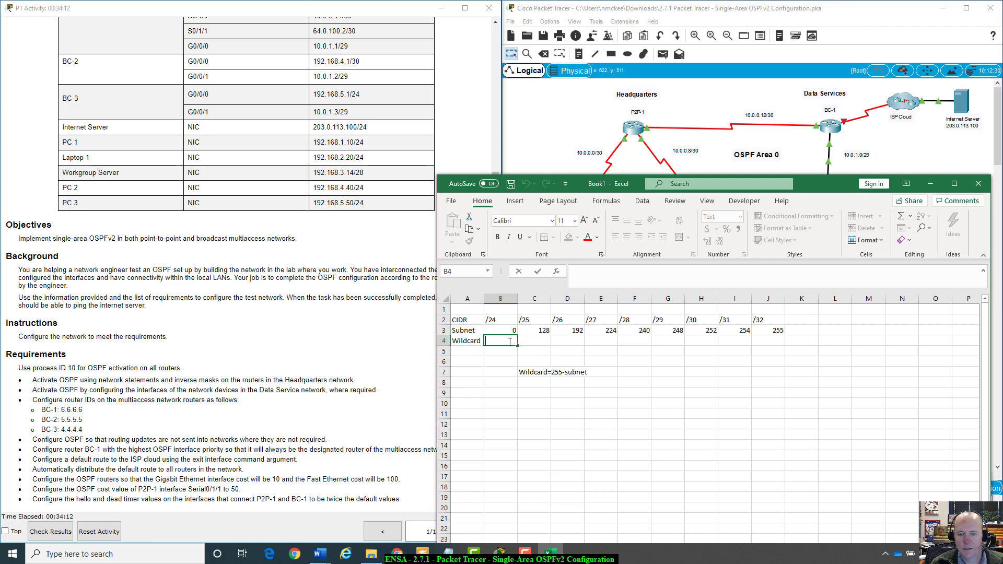
type("=")
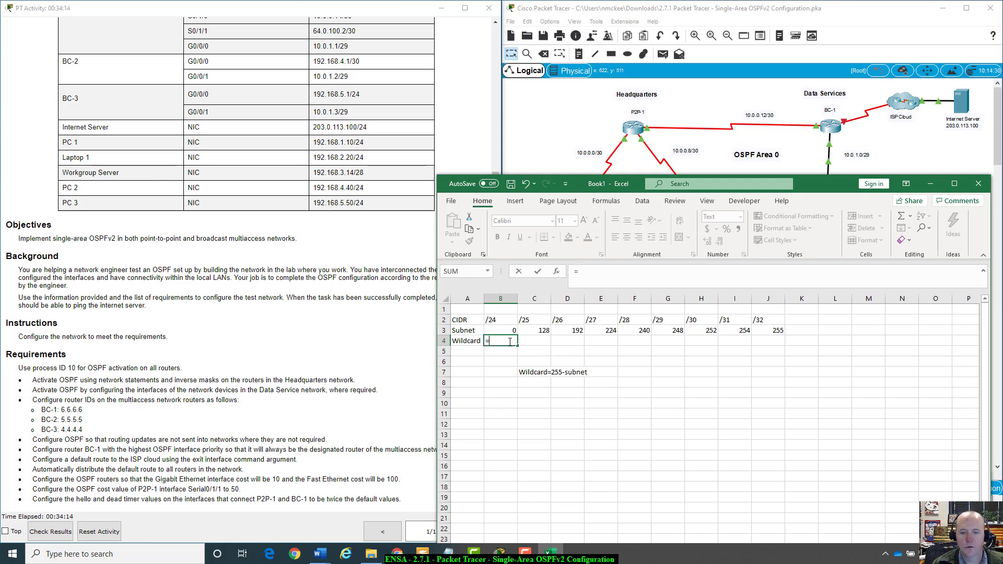
type("(255")
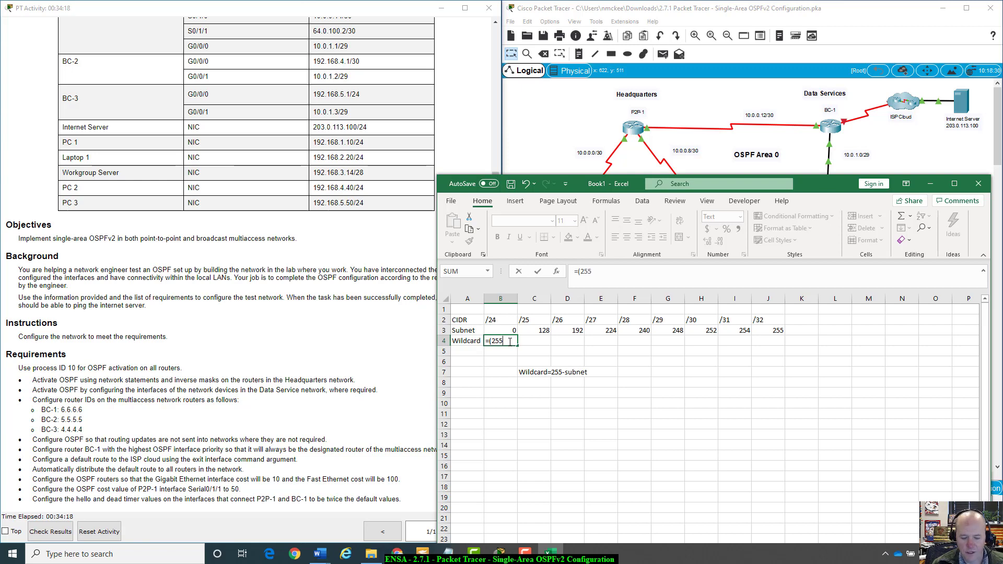
type("-")
left_click(511, 331)
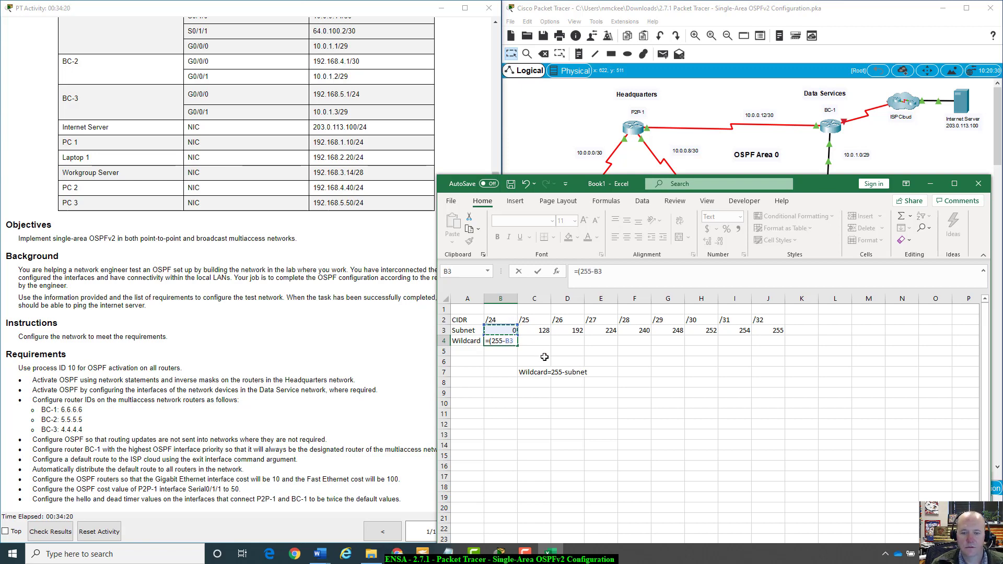
type(")")
key("Return")
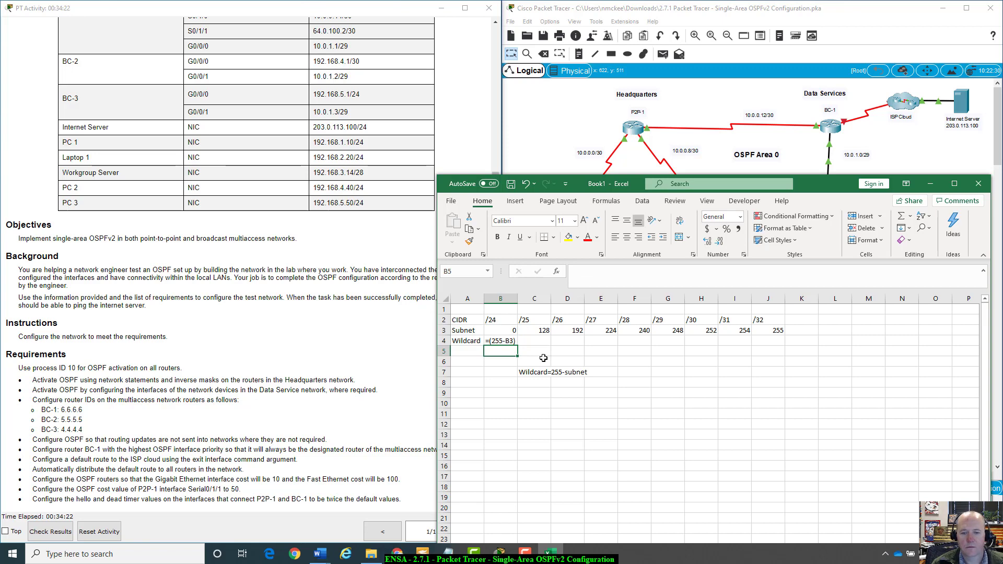
- Remove the parentheses from the formula in cell B4 so it reads =255-B3
double_click(494, 343)
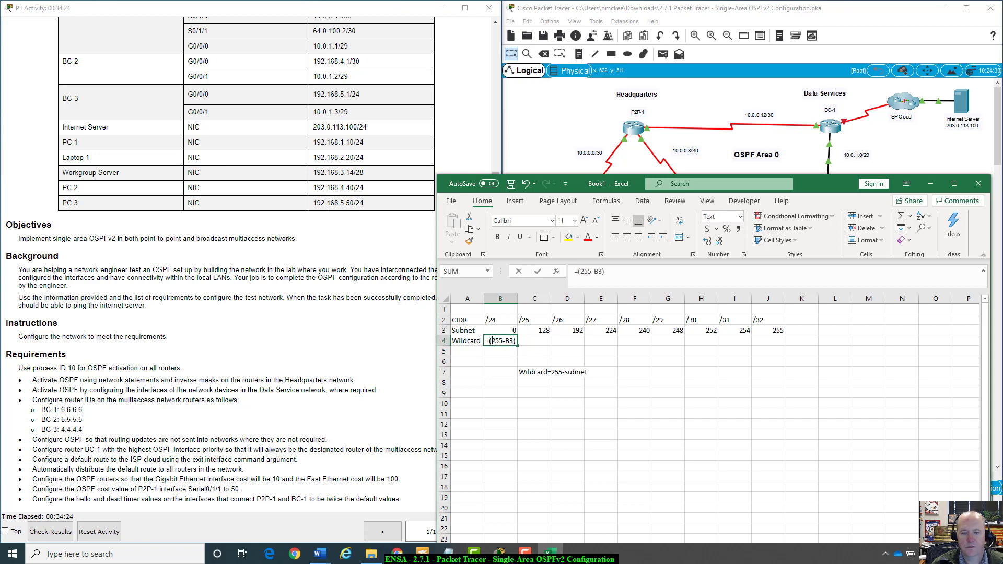
key("Delete")
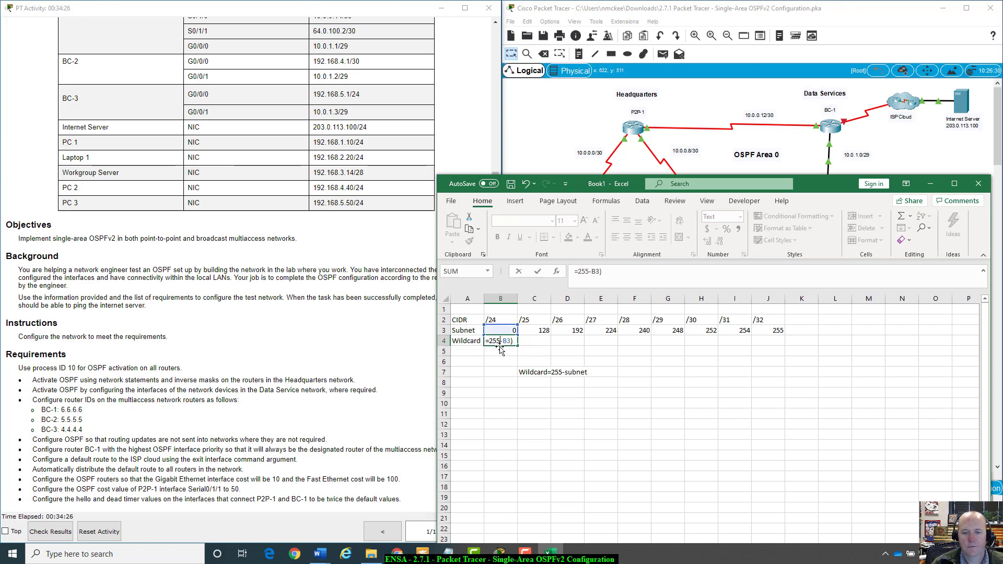
key("Return")
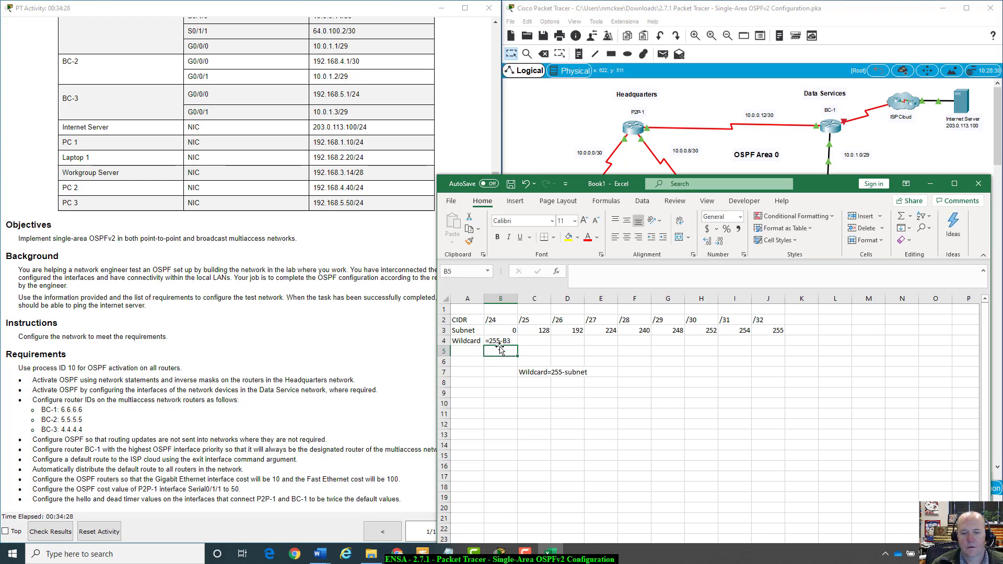
- Format the wildcard cells B4 through J4 as Number with 0 decimal places
left_click_drag(500, 342, 764, 342)
right_click(765, 342)
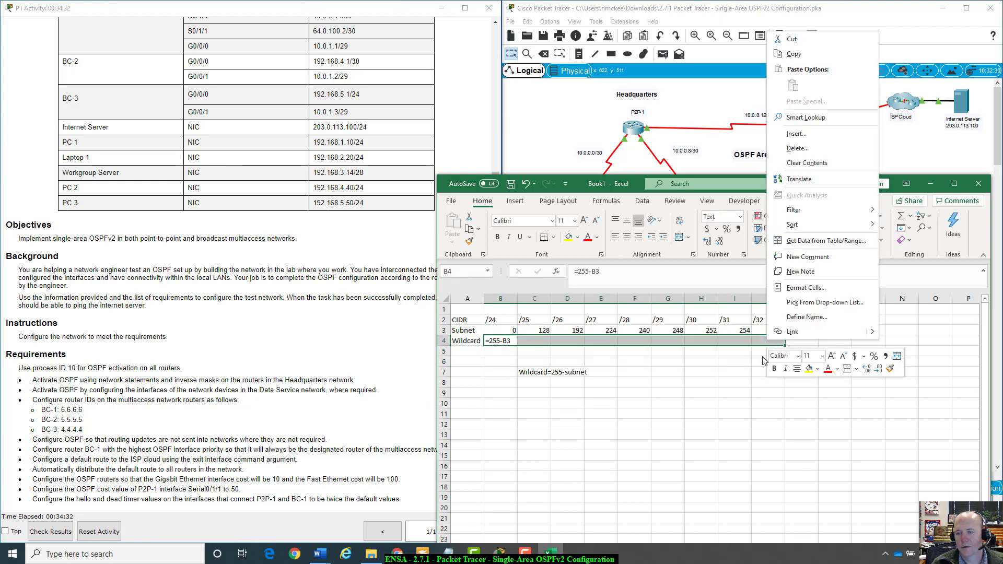
left_click(808, 288)
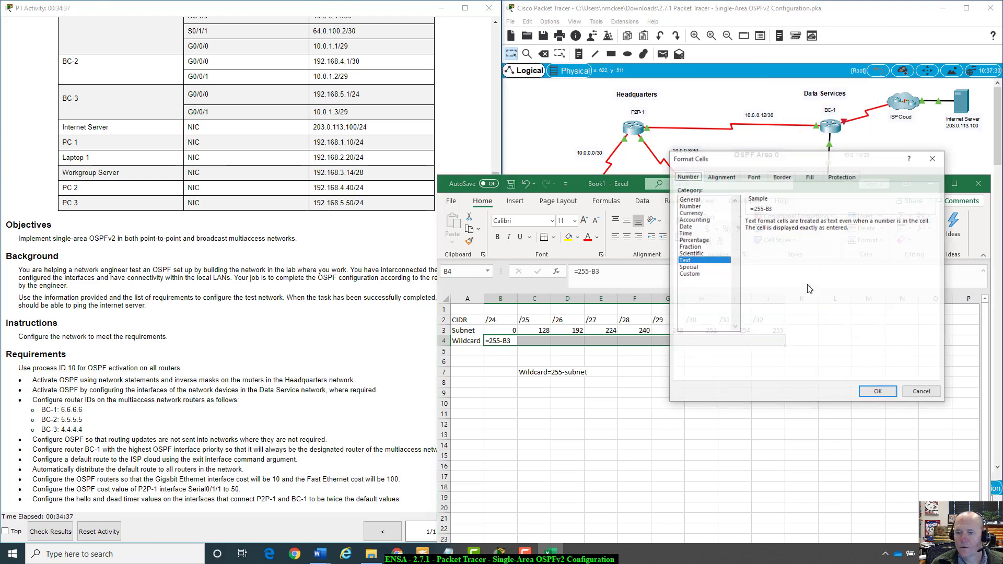
left_click(690, 206)
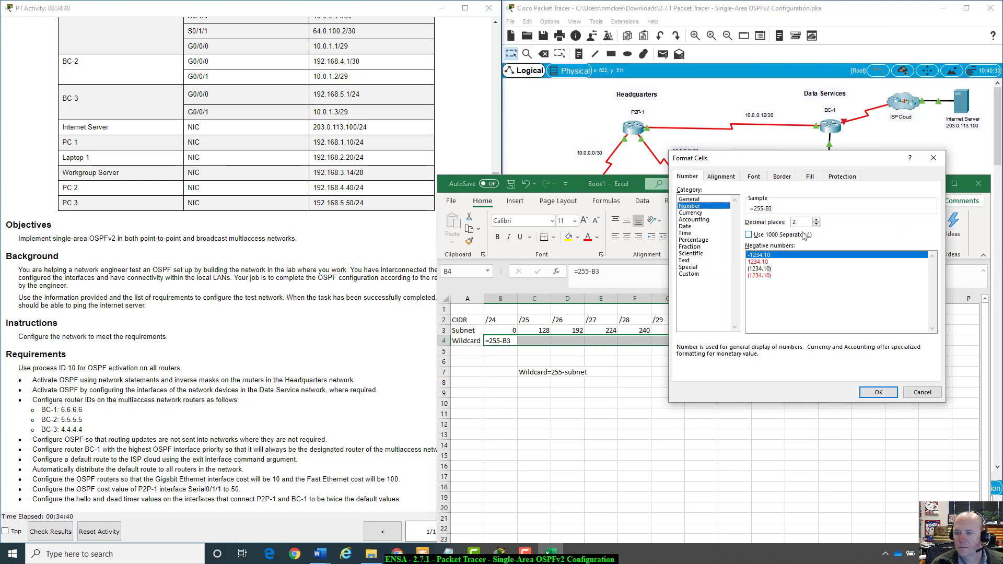
left_click(816, 225)
left_click(817, 225)
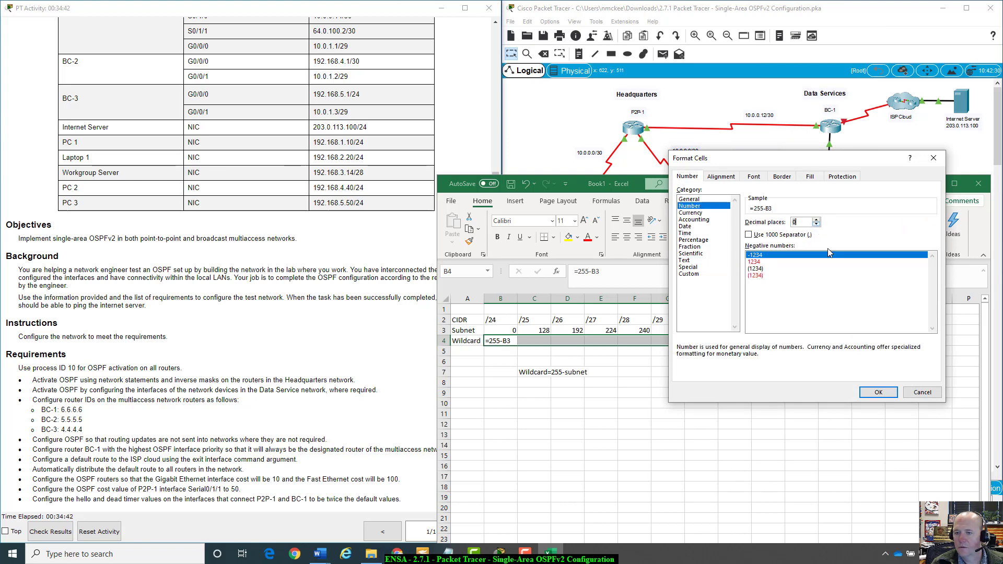
left_click(880, 393)
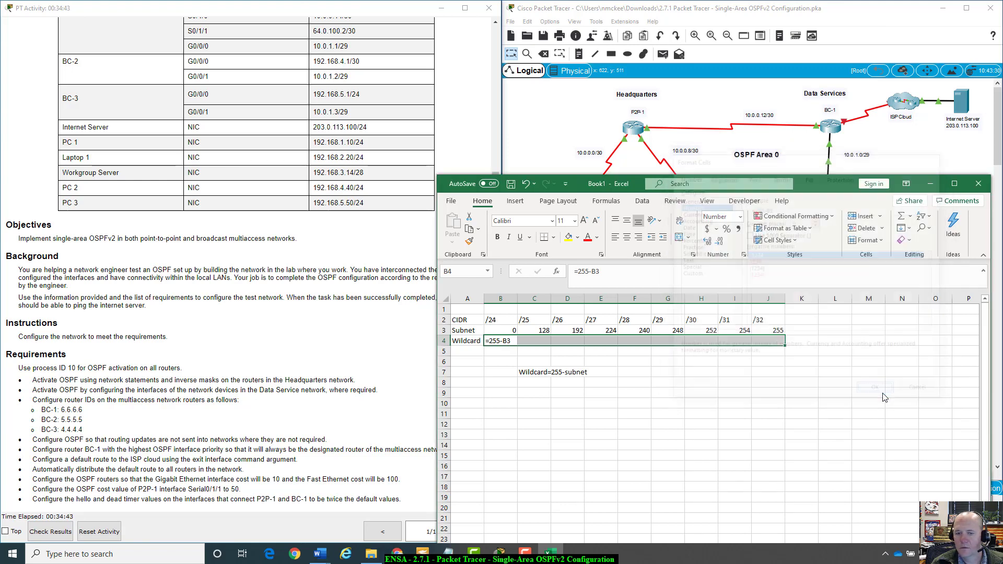
- Re-enter the B3 reference in cell B4 so the formula =255-B3 calculates as a number
double_click(514, 341)
key("BackSpace")
key("BackSpace")
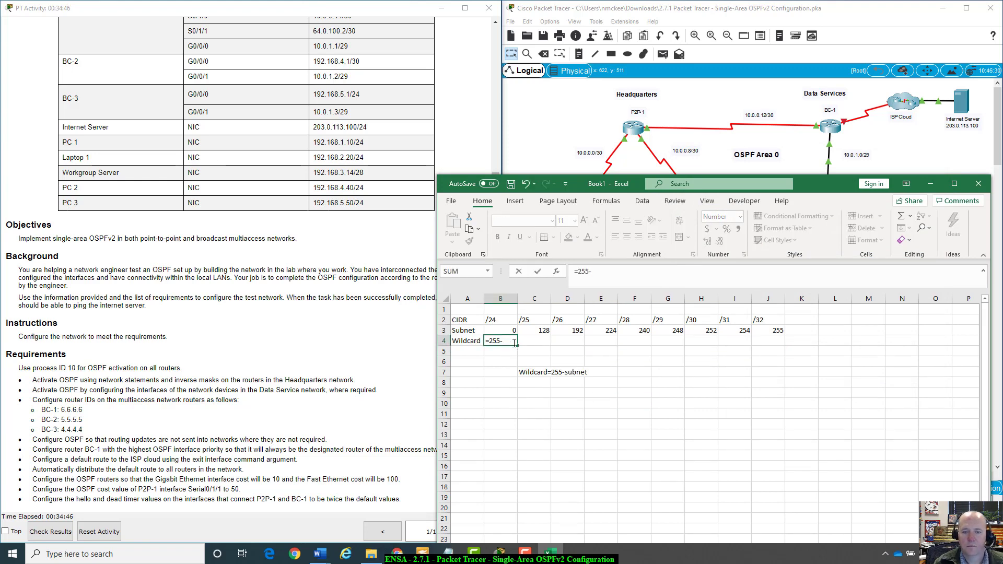
left_click(506, 330)
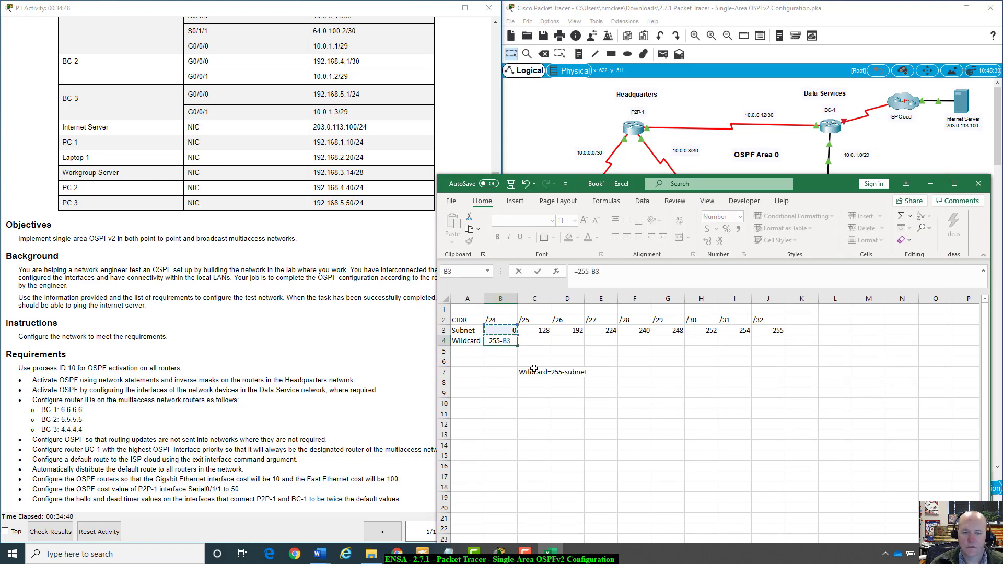
key("Return")
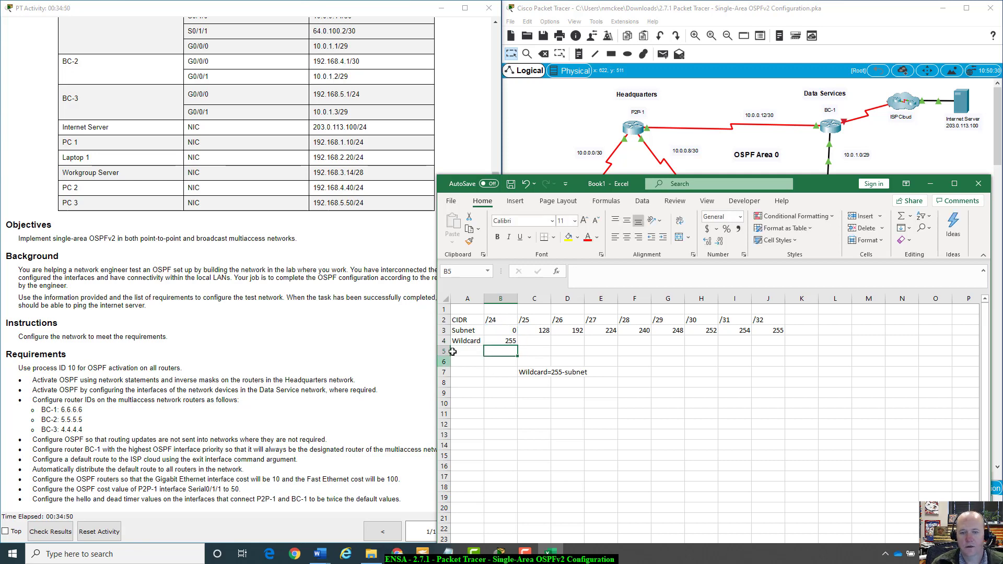
- Fill the wildcard formula from B4 across to J4 for the /25 through /32 columns
left_click(503, 341)
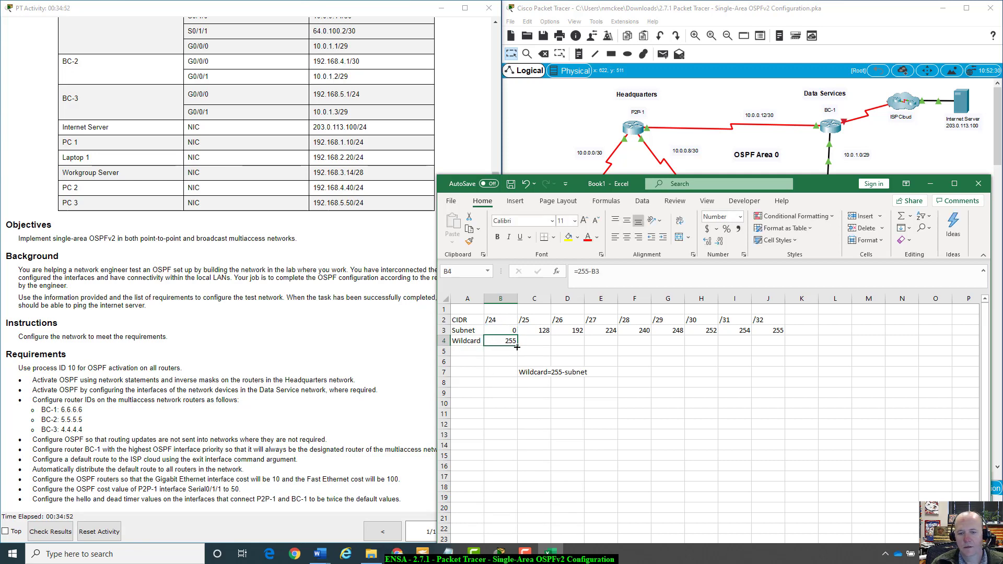
left_click_drag(521, 345, 779, 344)
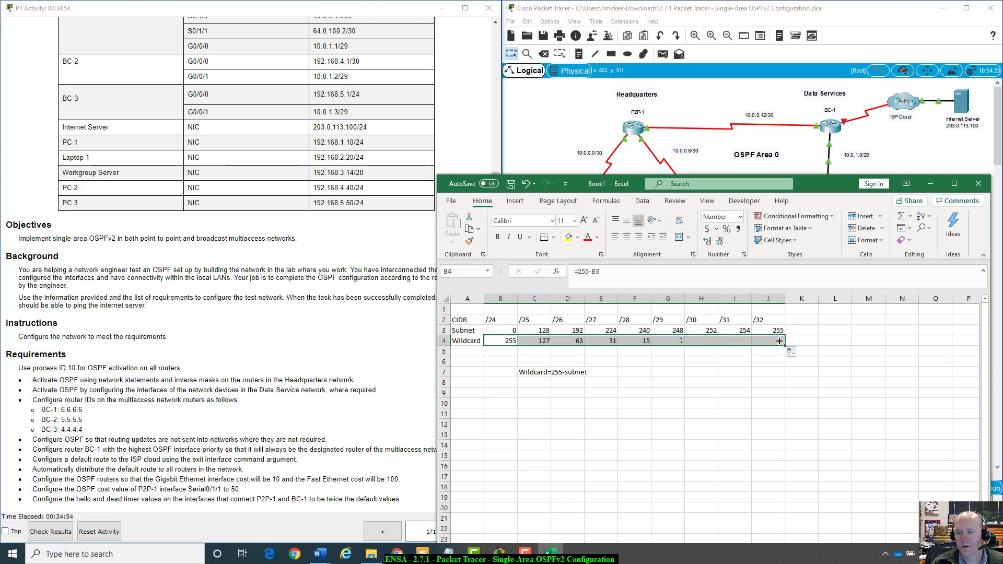
left_click(762, 382)
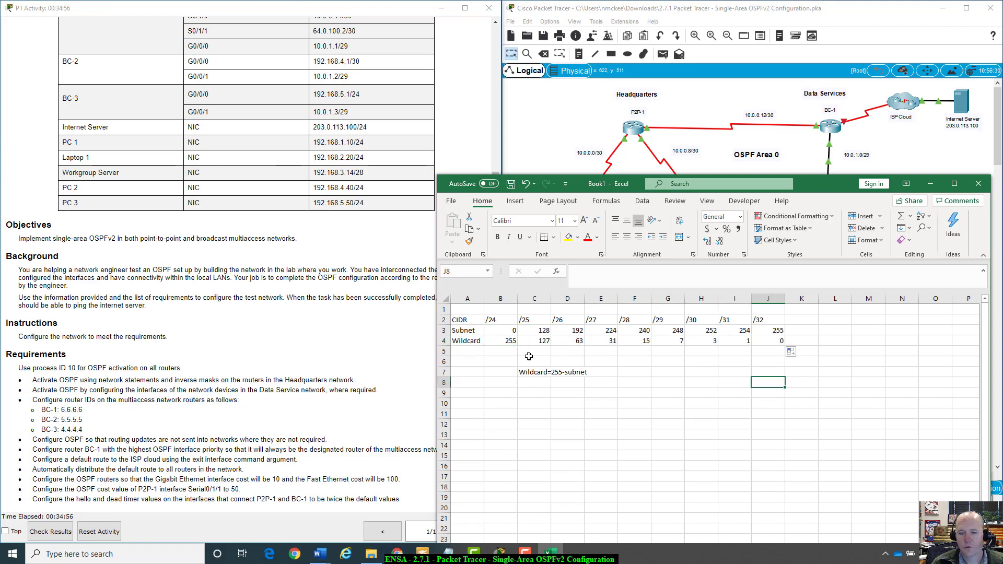
- Review the wildcard values in row 4 across the CIDR prefixes, keeping the network topology in view for comparison
left_click(506, 341)
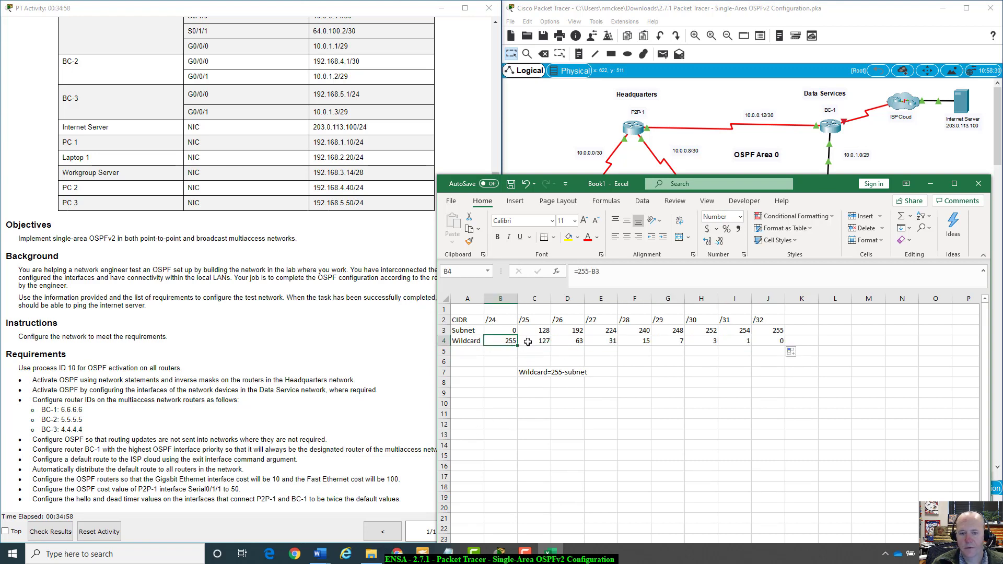
left_click(530, 342)
left_click(570, 343)
left_click(609, 341)
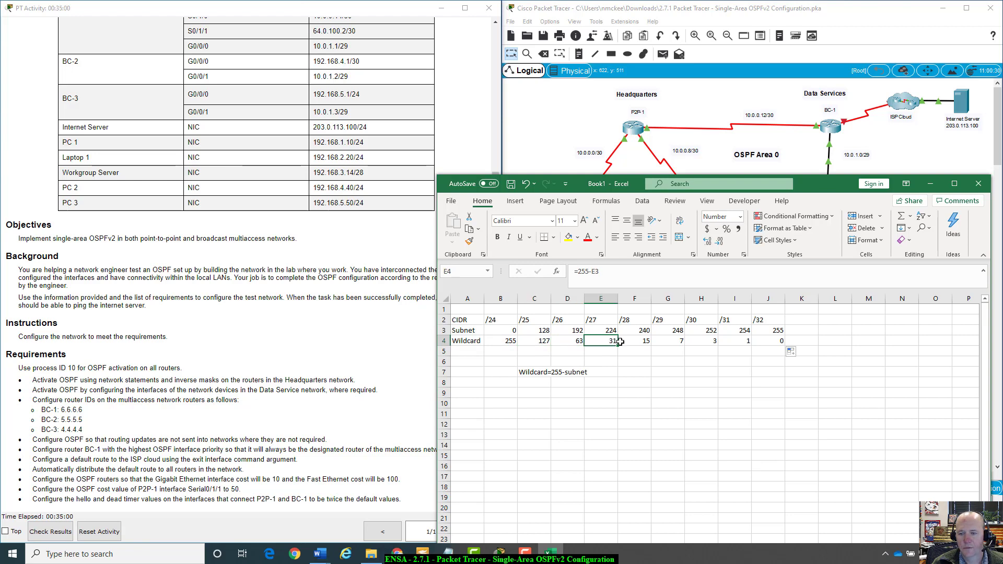
left_click_drag(823, 191, 771, 236)
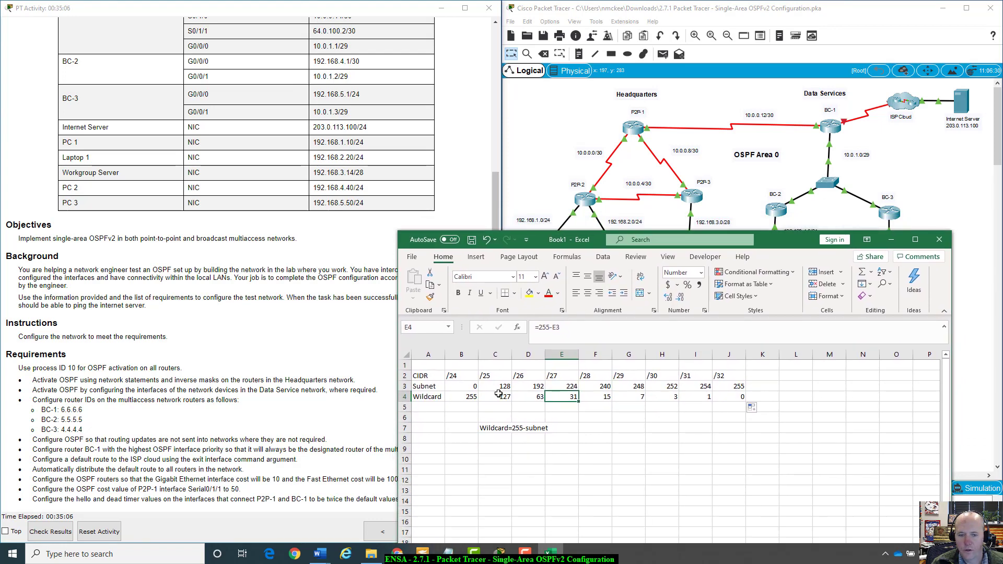
left_click(457, 398)
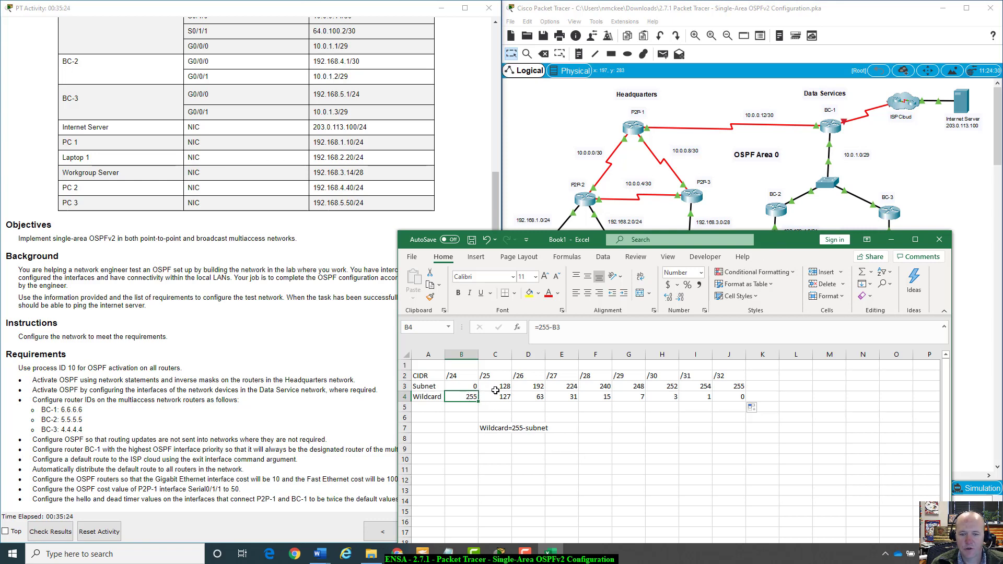
mouse_move(505, 398)
left_mouse_down()
mouse_move(730, 389)
mouse_move(499, 397)
left_mouse_up()
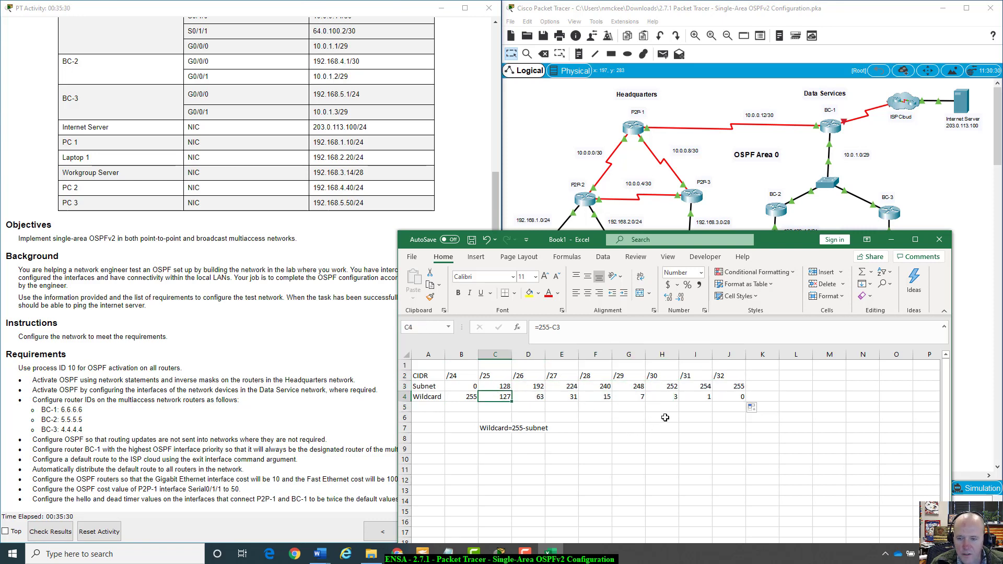
left_click(738, 396)
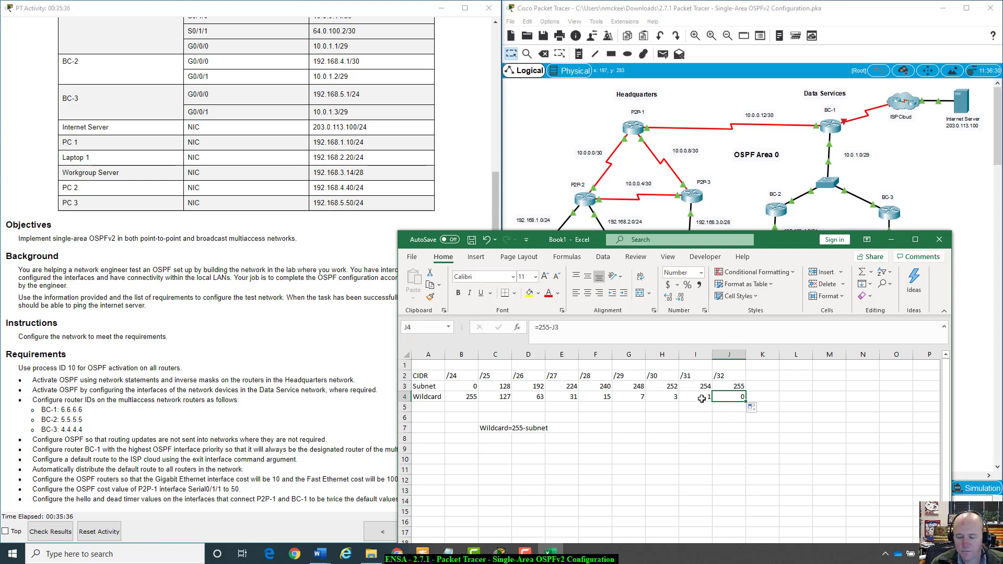
left_click(665, 398)
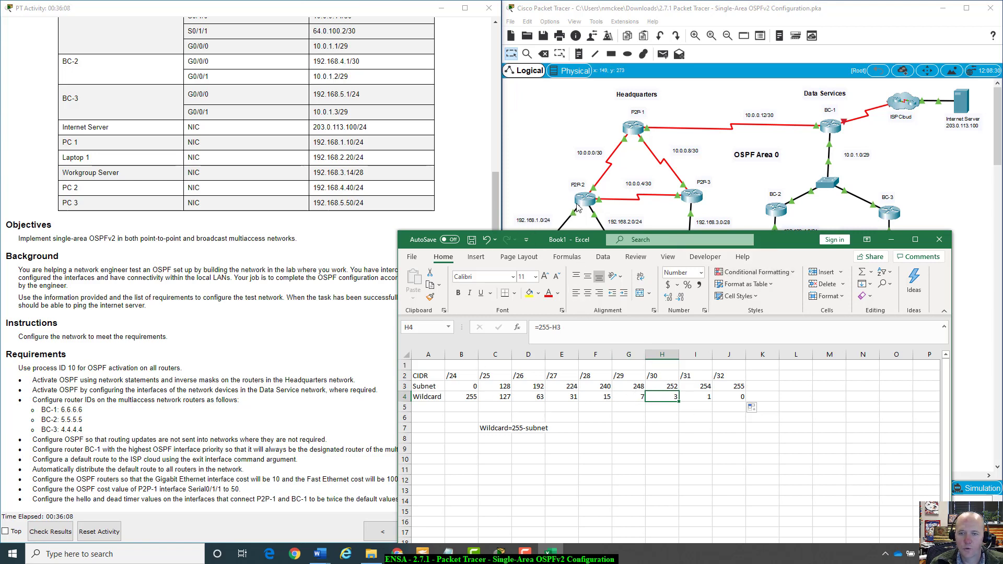
left_click(601, 398)
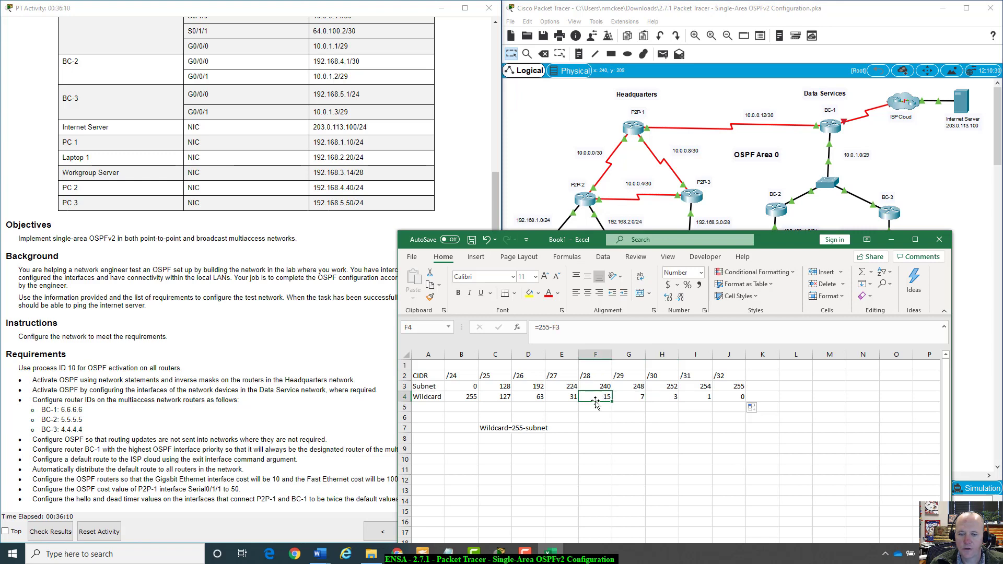
left_click(660, 395)
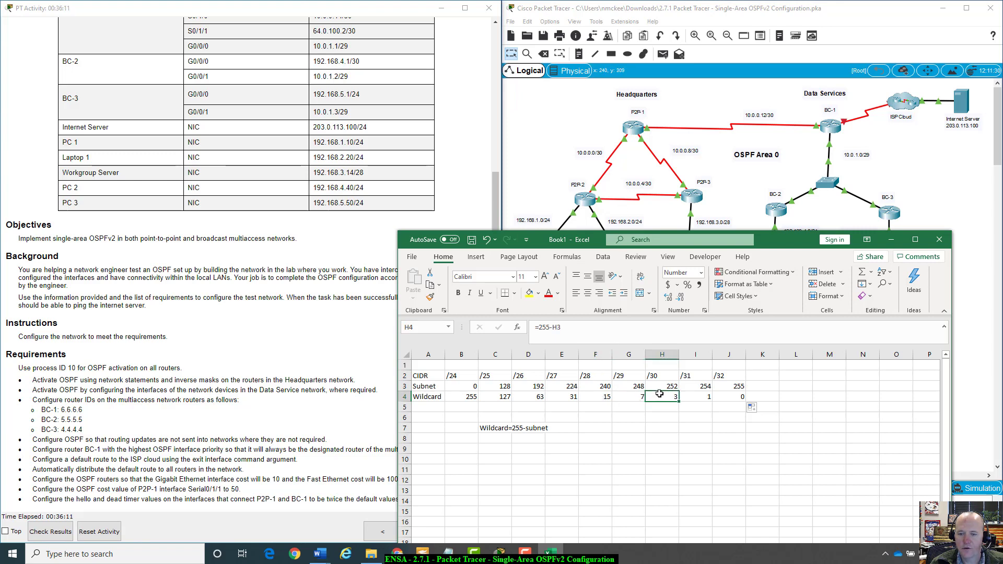
left_click(594, 397)
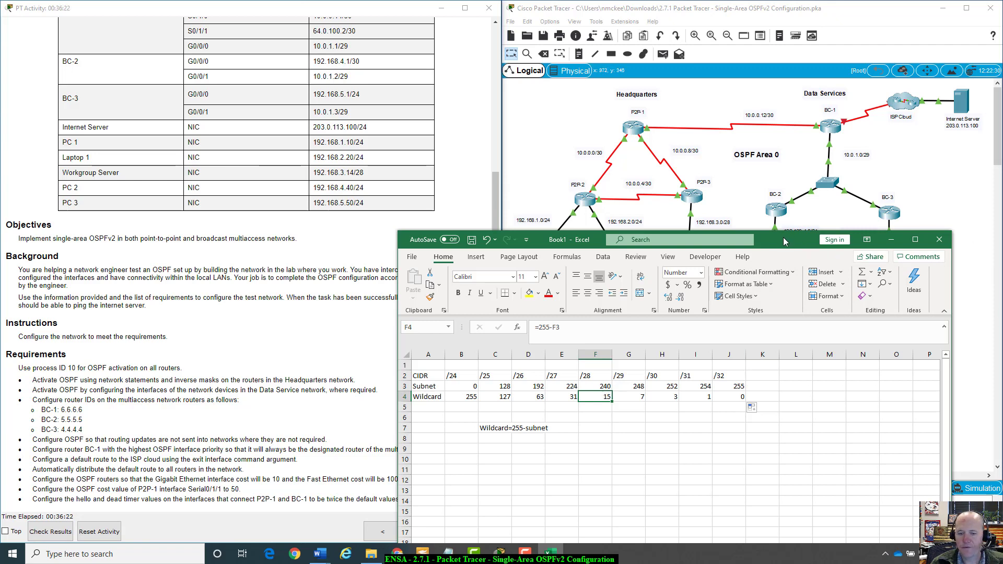
- Minimize the Excel workbook, check the addressing table in the Packet Tracer activity, and open router P2P-1's command line
left_click_drag(782, 237, 812, 249)
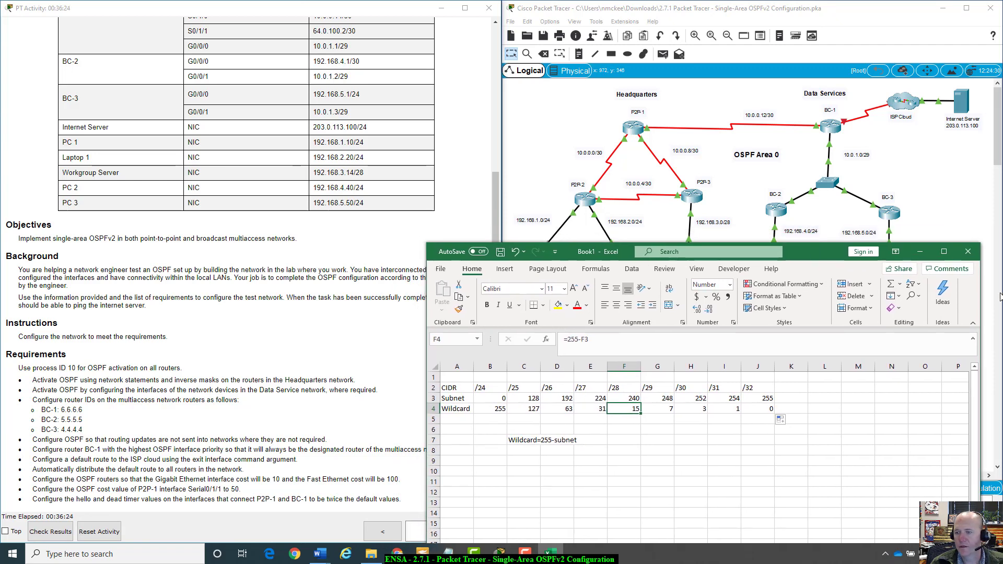
left_click(920, 251)
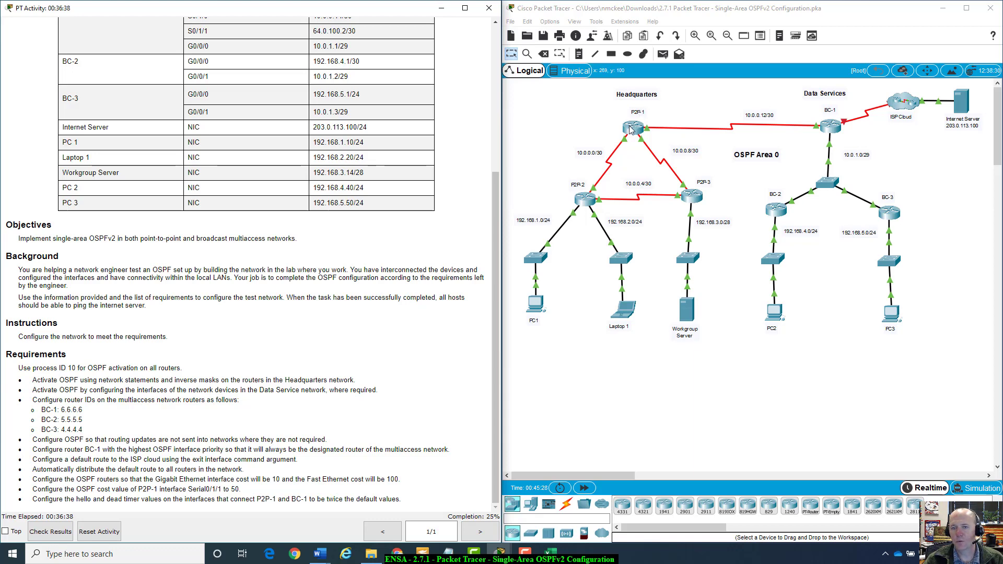
scroll(432, 246, "up", 4)
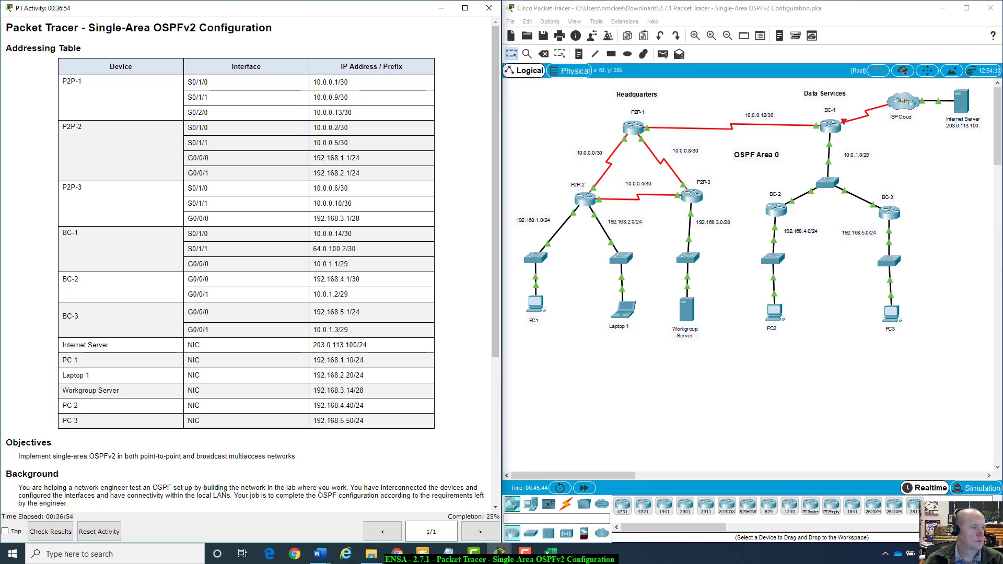
scroll(256, 298, "down", 3)
scroll(295, 288, "up", 3)
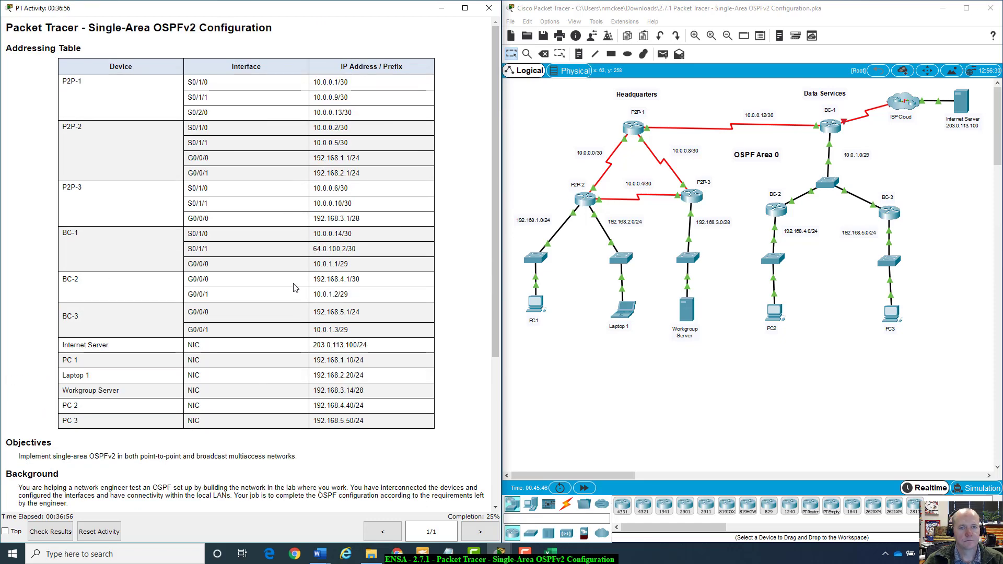
scroll(295, 288, "down", 5)
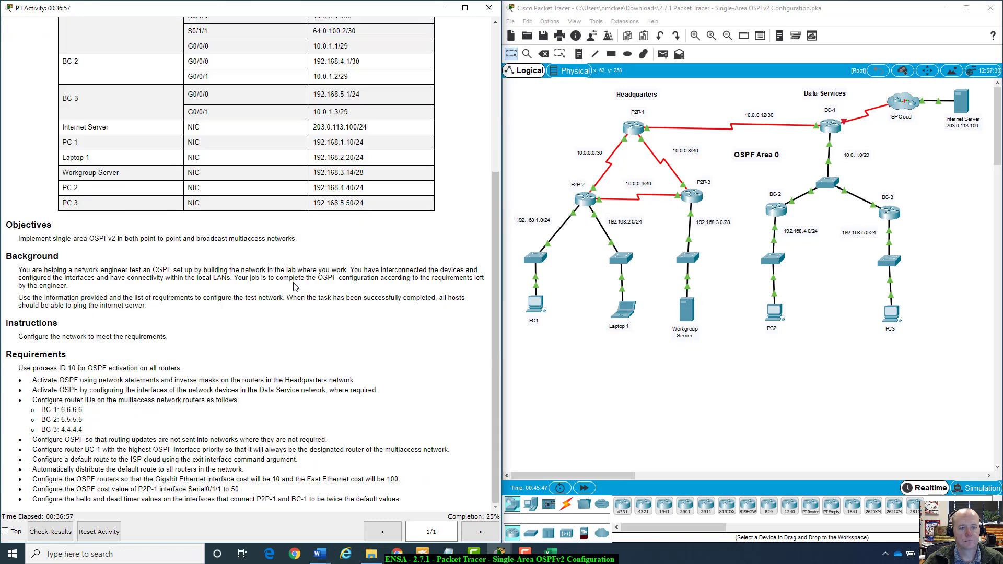
left_click(635, 127)
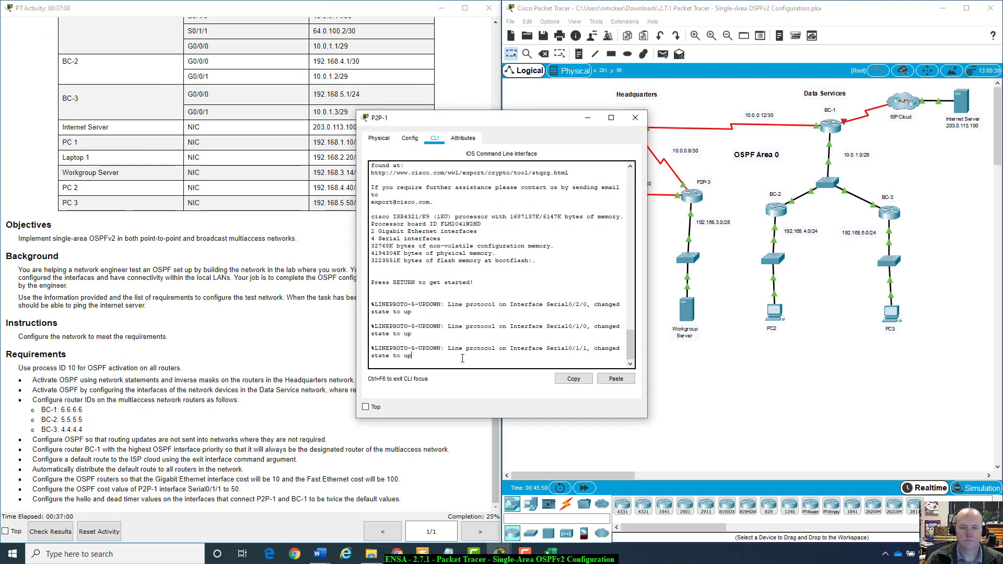
- Wake P2P-1's console, enter privileged EXEC mode, and open global configuration mode
key("Return")
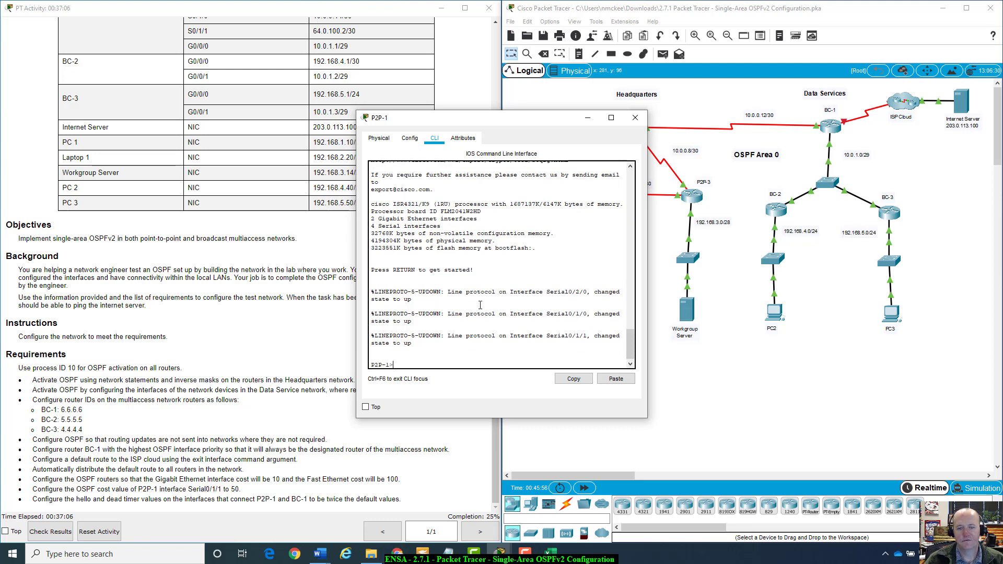
left_click_drag(527, 128, 675, 131)
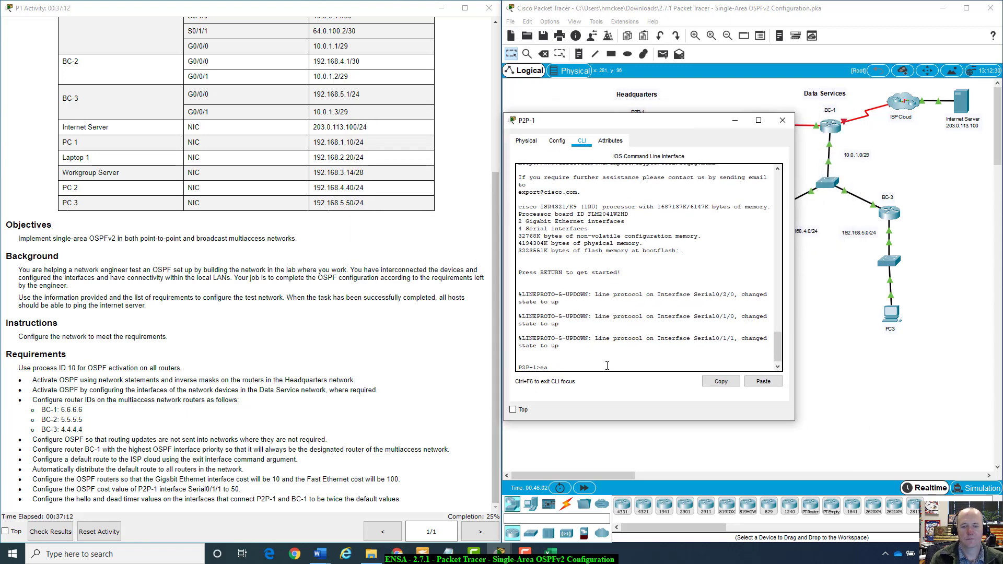
key("BackSpace")
type("bn")
key("Tab")
type("en")
key("Tab")
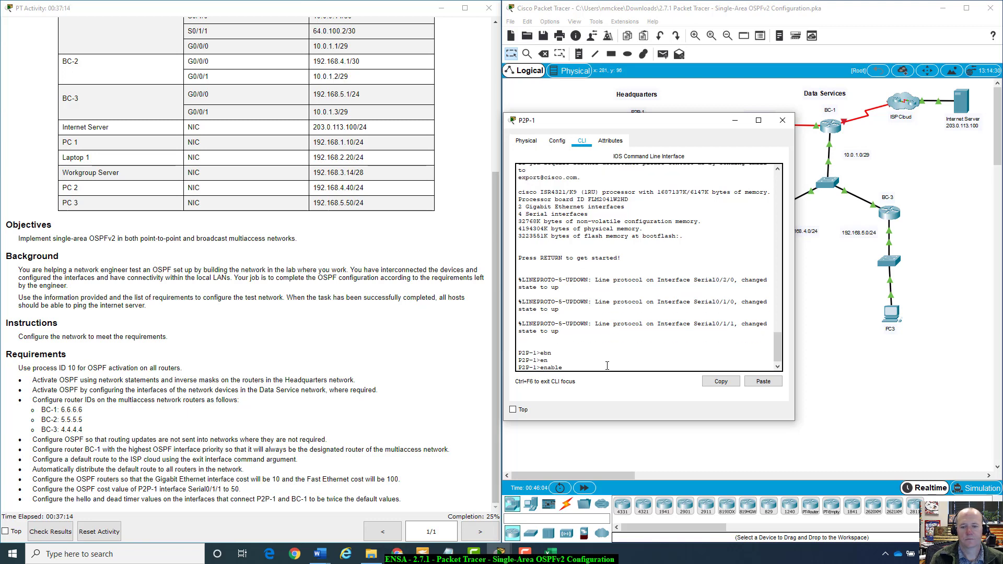
key("Return")
type("config t")
key("Return")
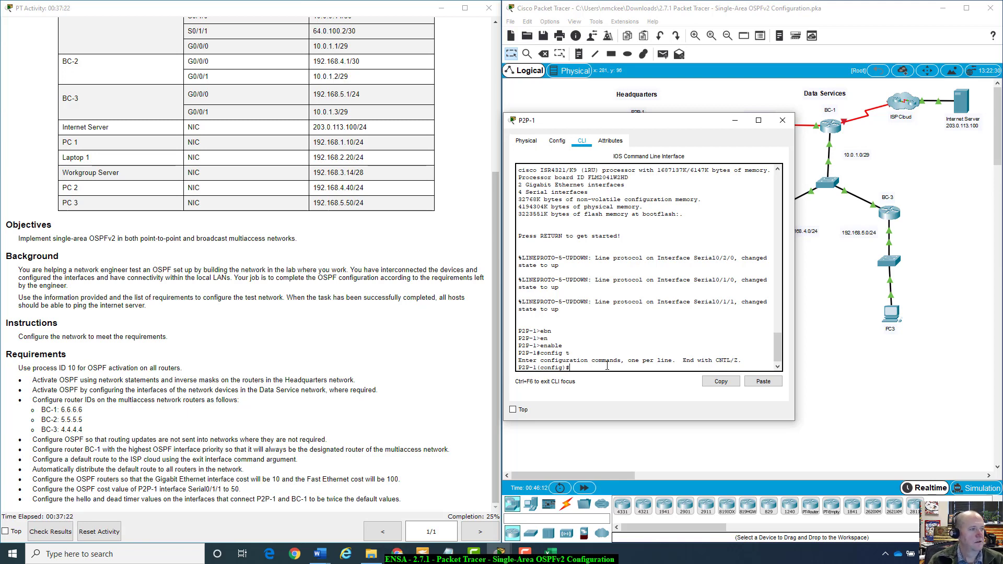
- Enter router configuration mode for OSPF process ID 10 on P2P-1
type("router")
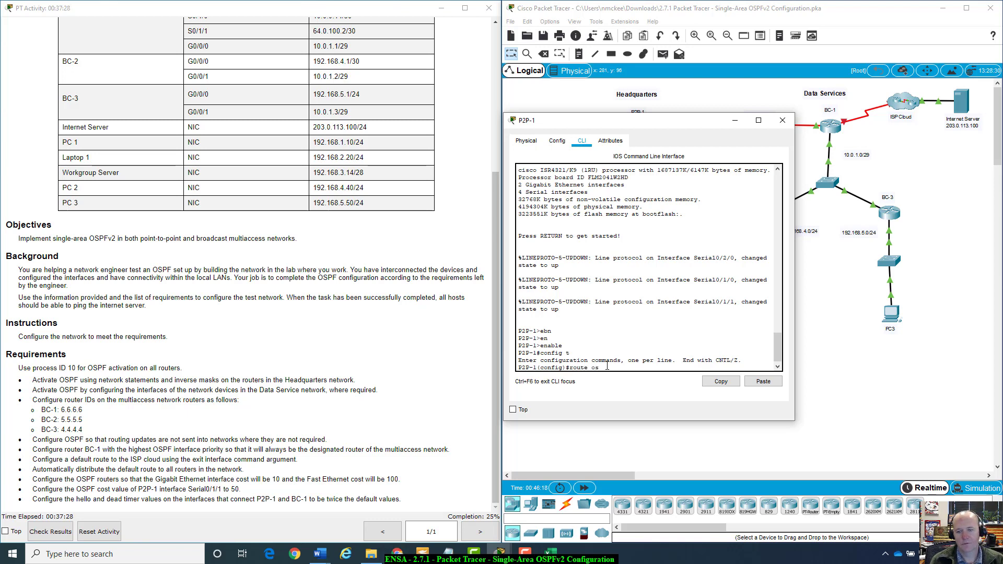
key("Tab")
type("10")
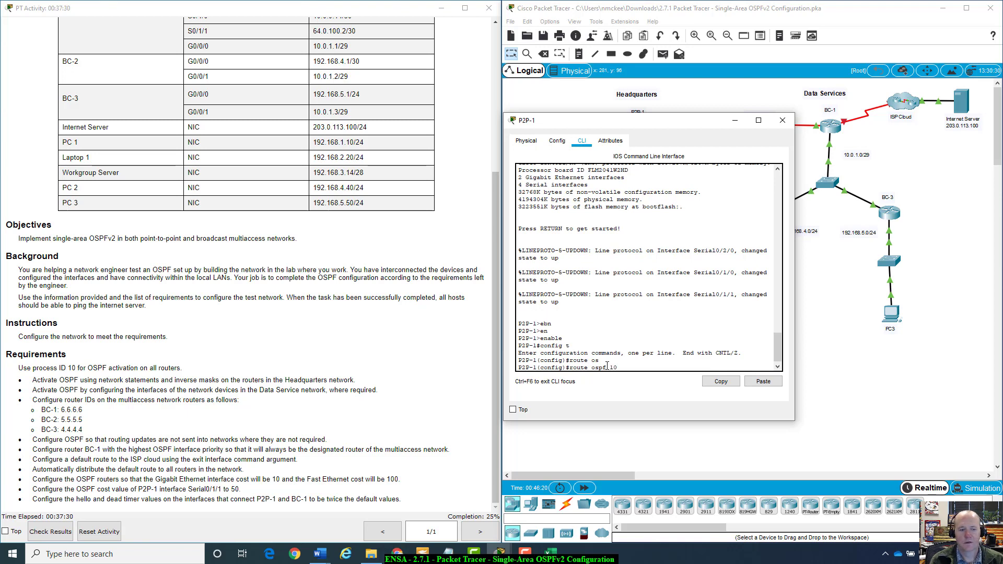
key("Return")
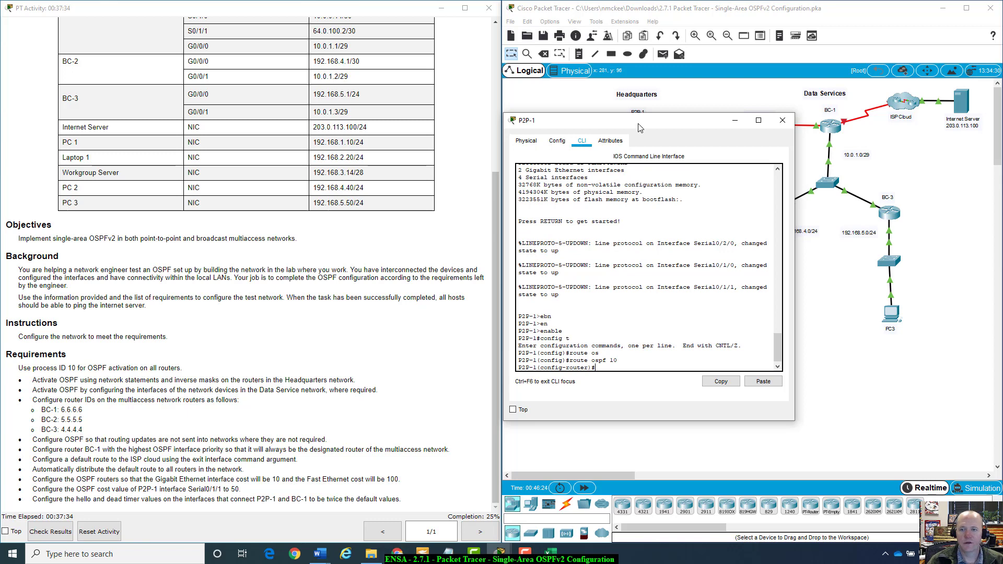
- Add network 10.0.0.0 with wildcard mask 0.0.0.3 to OSPF area 0, checking the /30 wildcard in the Excel table
left_click_drag(641, 123, 651, 177)
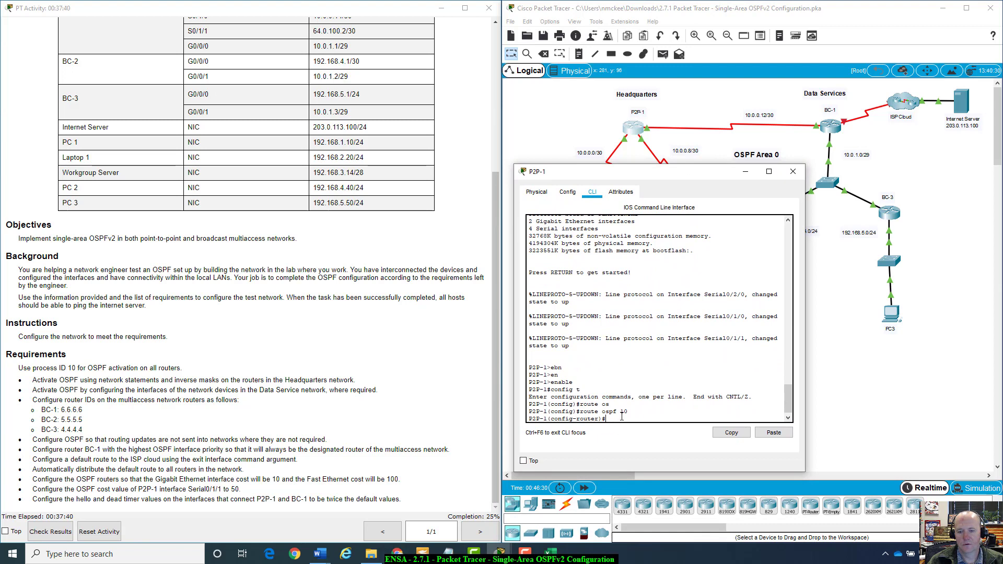
type("net")
key("Tab")
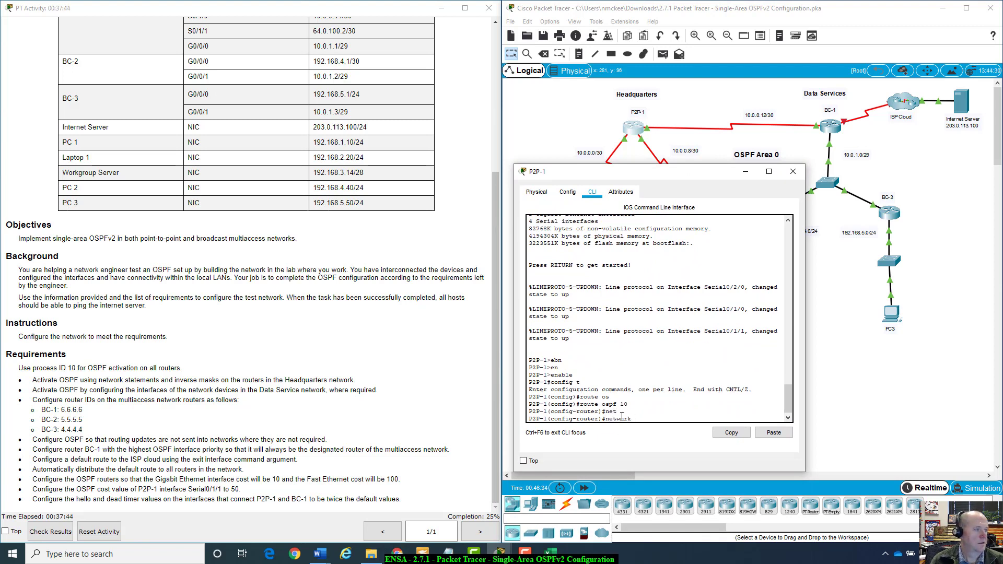
type("10.")
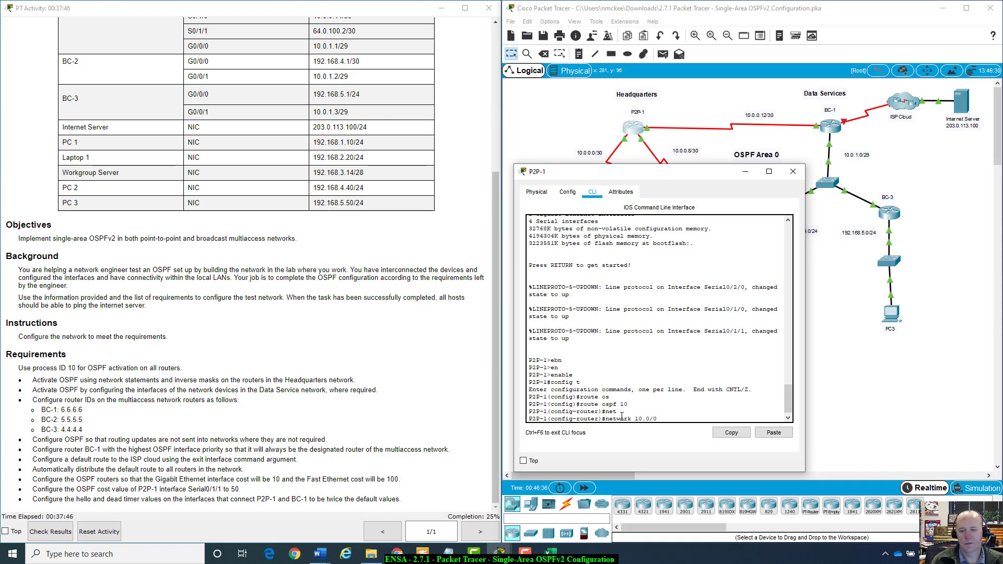
type("0.0.0")
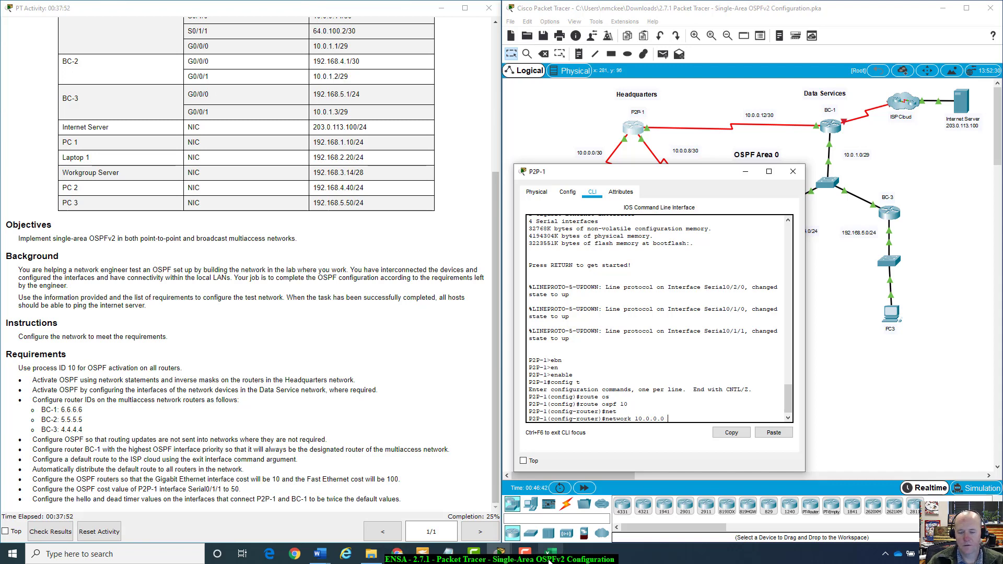
mouse_move(551, 560)
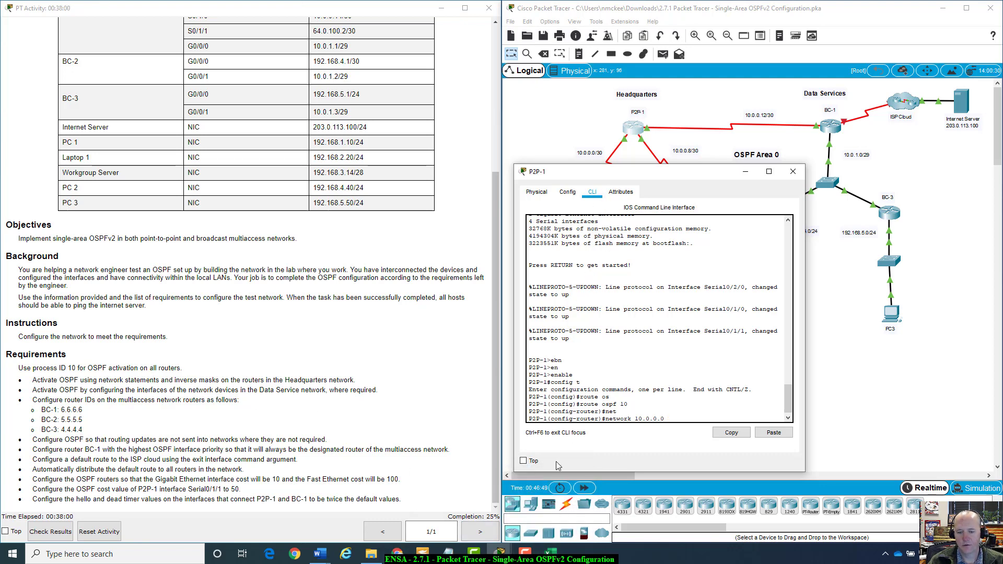
left_click(552, 556)
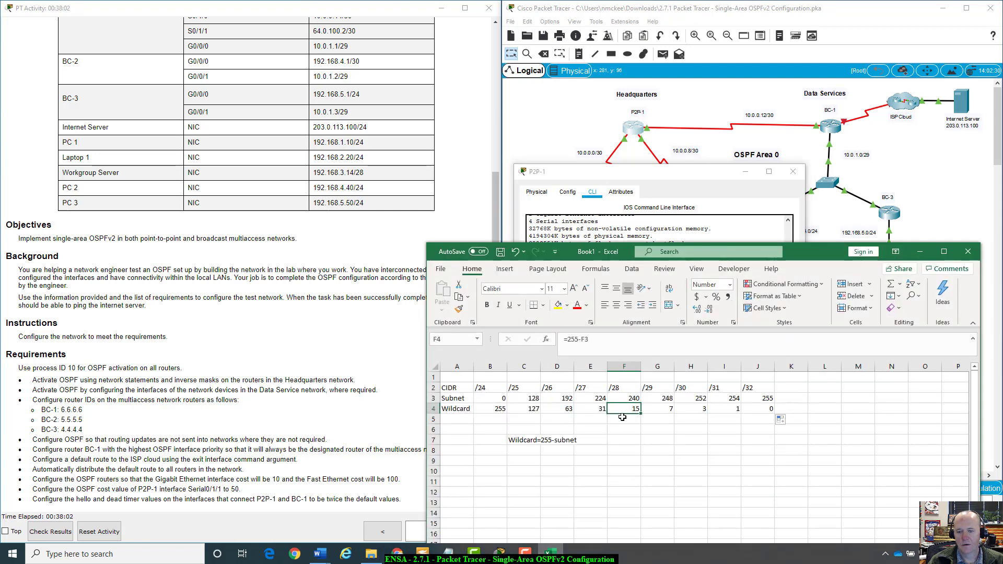
left_click(622, 420)
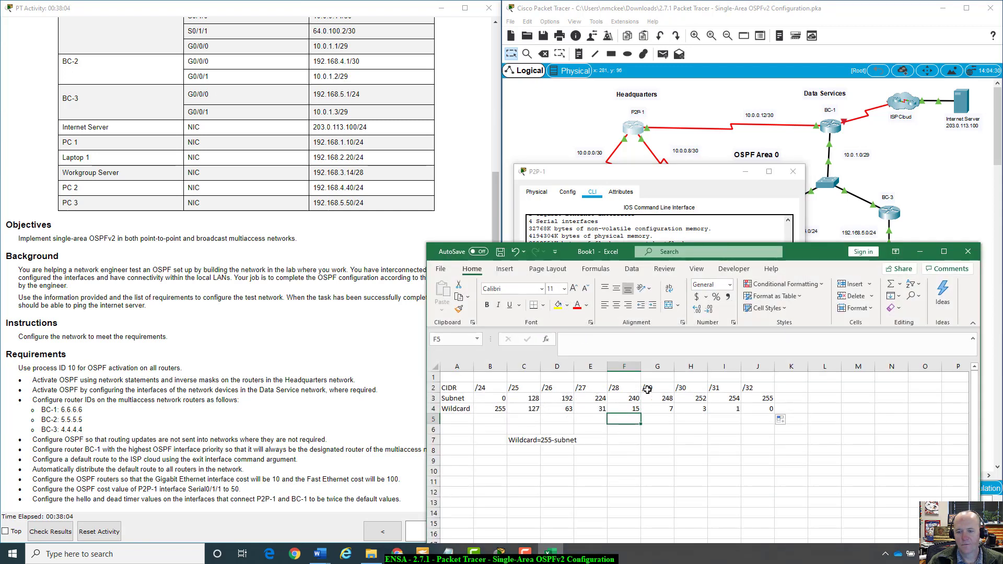
left_click(695, 408)
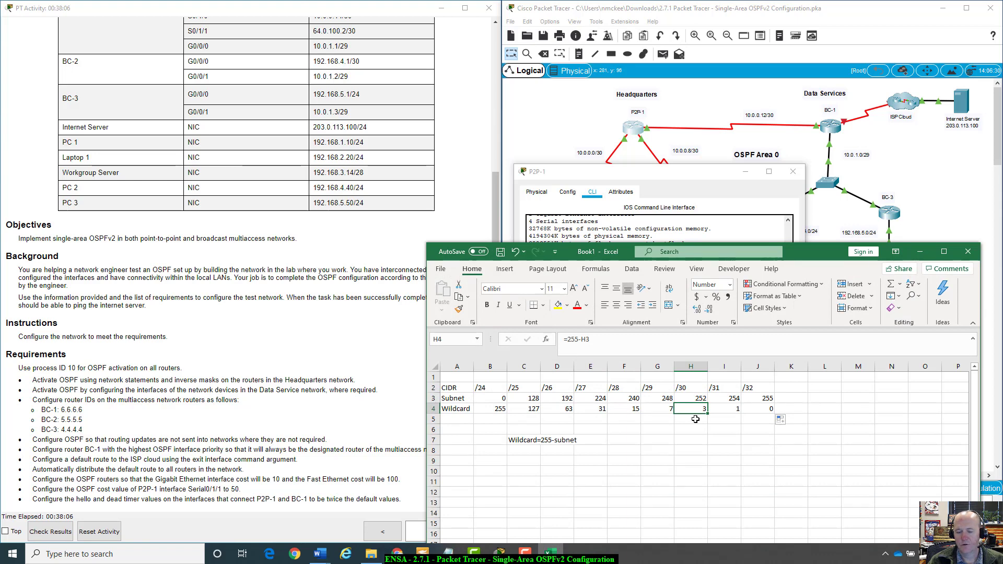
left_click(685, 180)
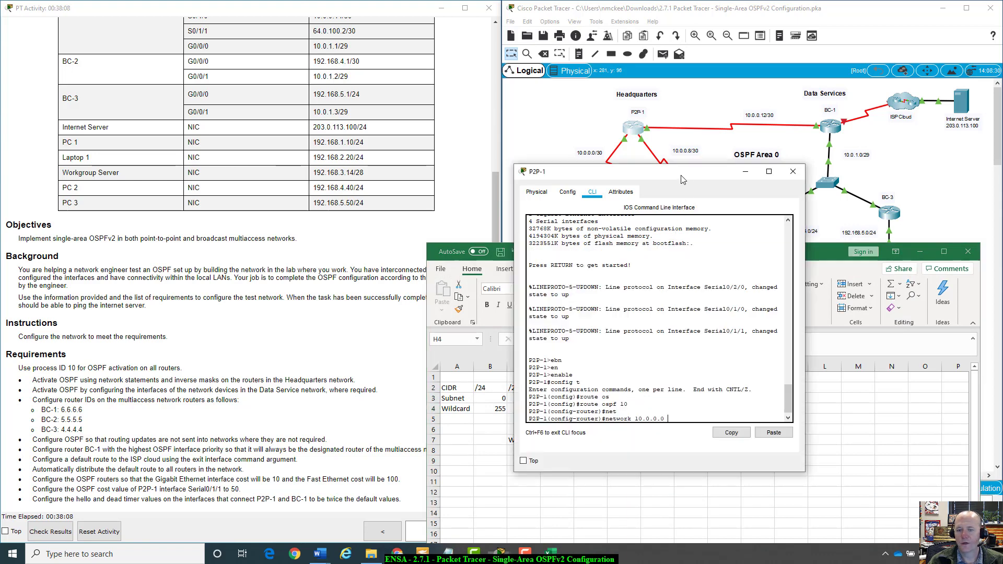
type("0")
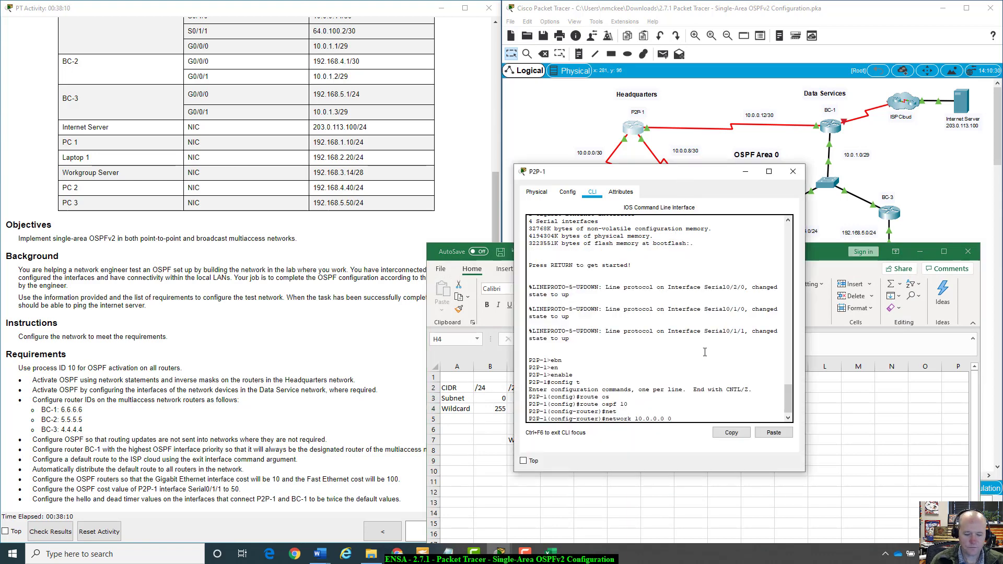
type(".0.0.3 a")
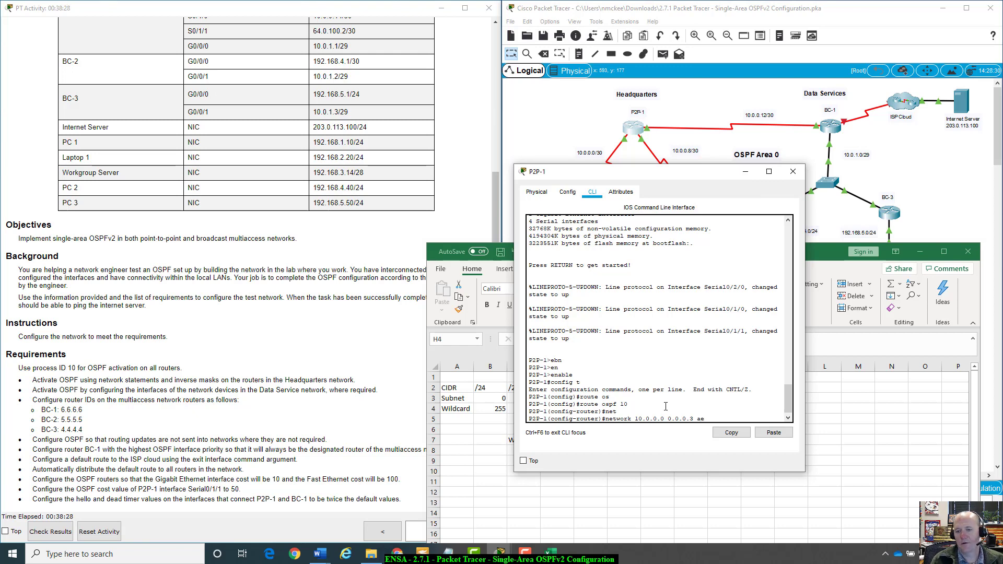
type("ea 0")
key("Return")
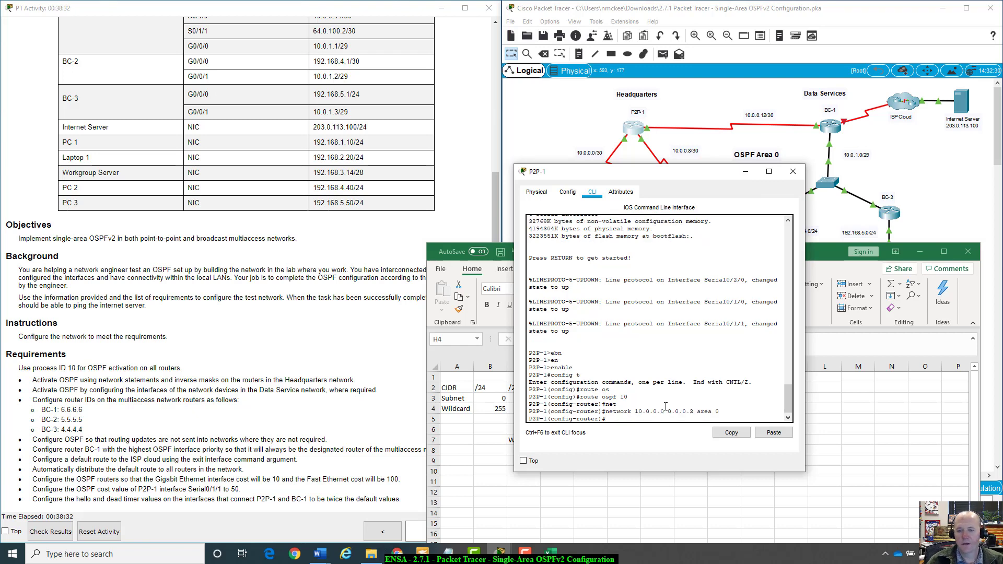
- Leave router configuration and try to add network 10.0.0.8 0.0.0.3 area 0 from P2P-1's global configuration mode
key("Up")
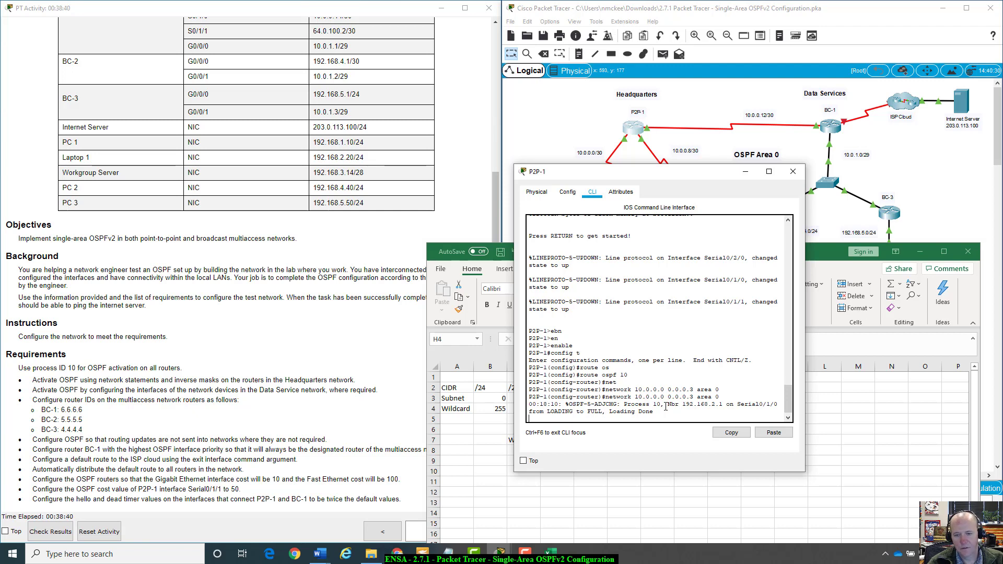
key("ctrl+z")
type("config t")
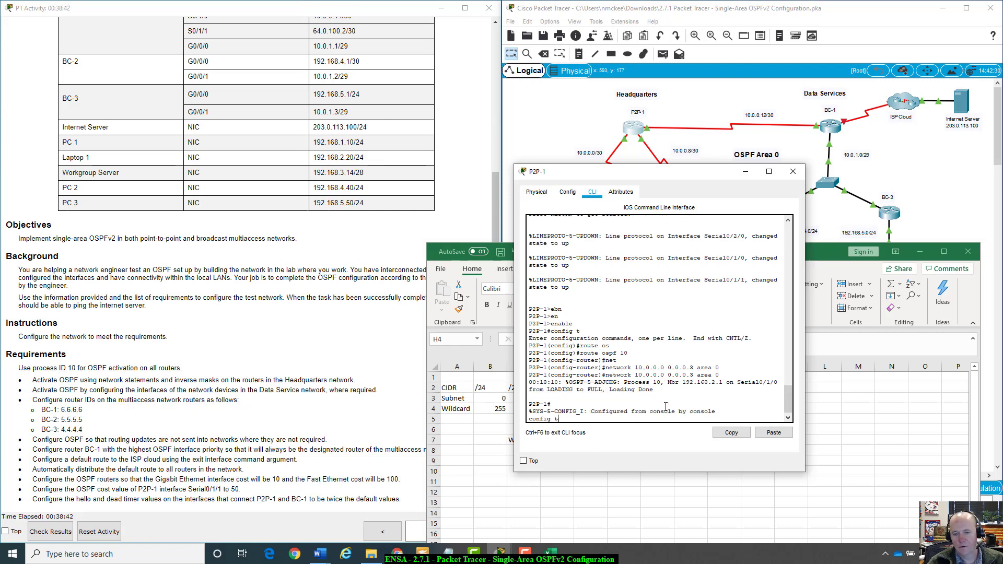
key("Return")
key("Up")
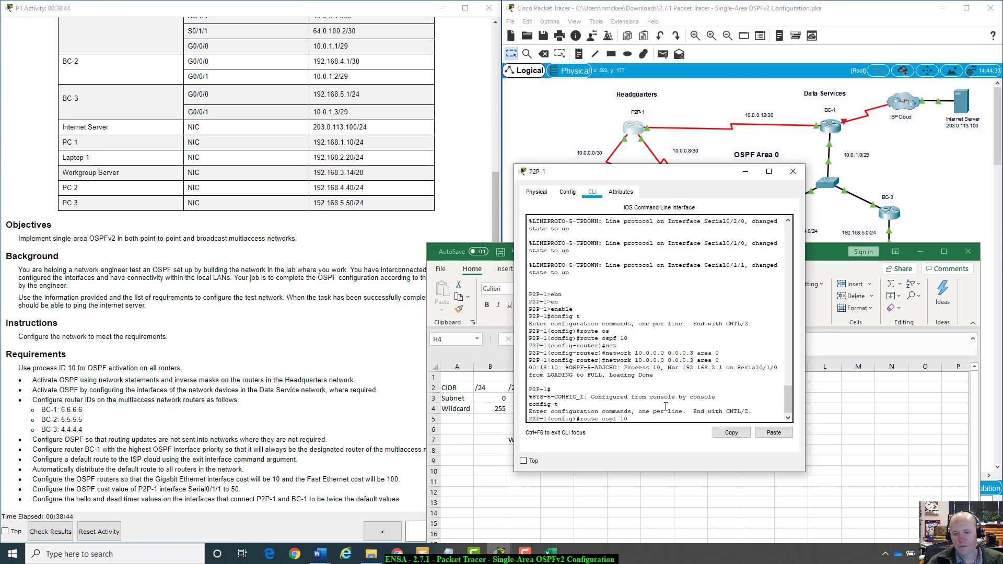
key("Down")
key("Down")
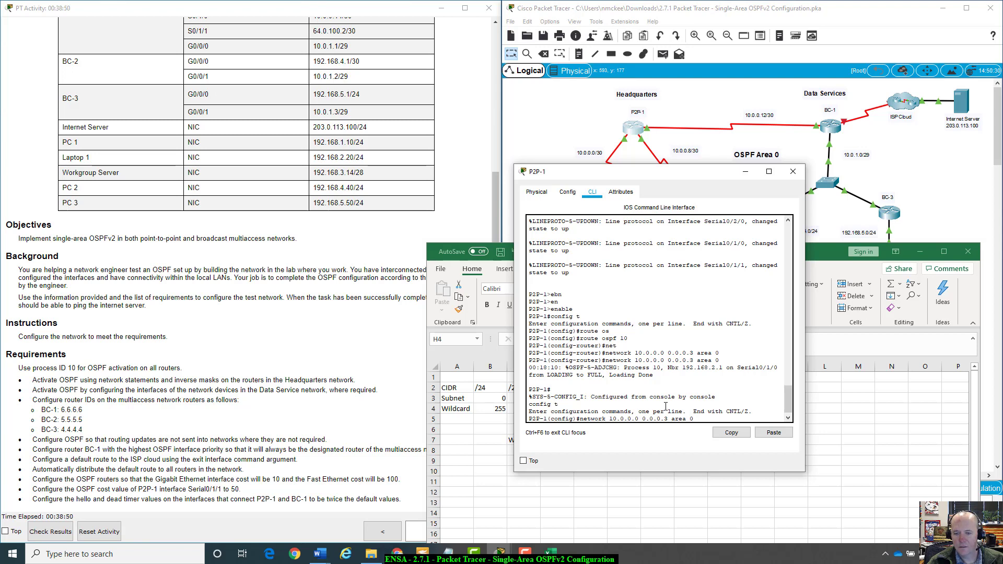
key("BackSpace")
type("8")
key("Right")
key("Right")
key("Right")
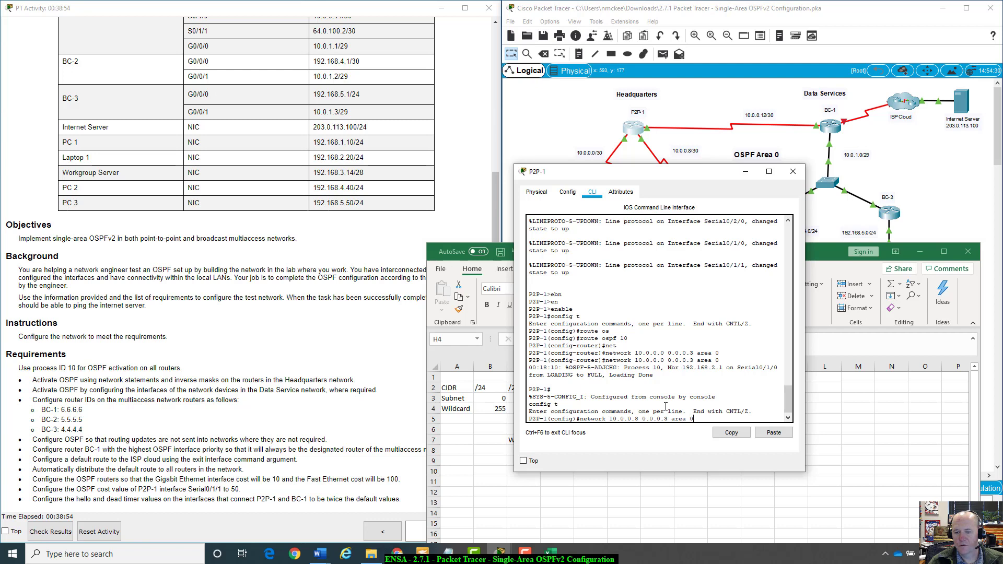
key("Return")
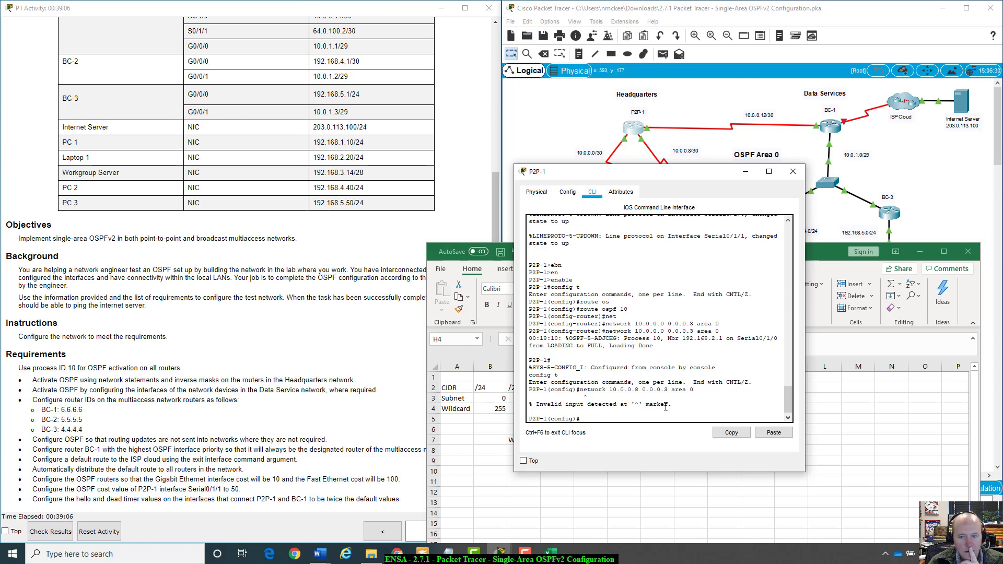
key("Up")
key("Left")
key("Left")
key("Left")
key("Left")
key("Left")
key("Left")
key("Left")
key("Left")
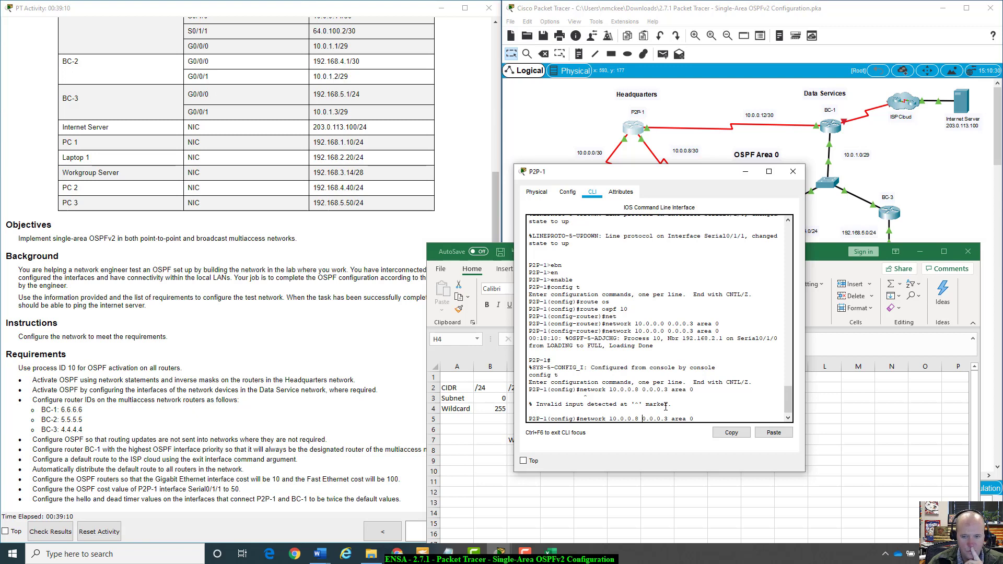
key("Left")
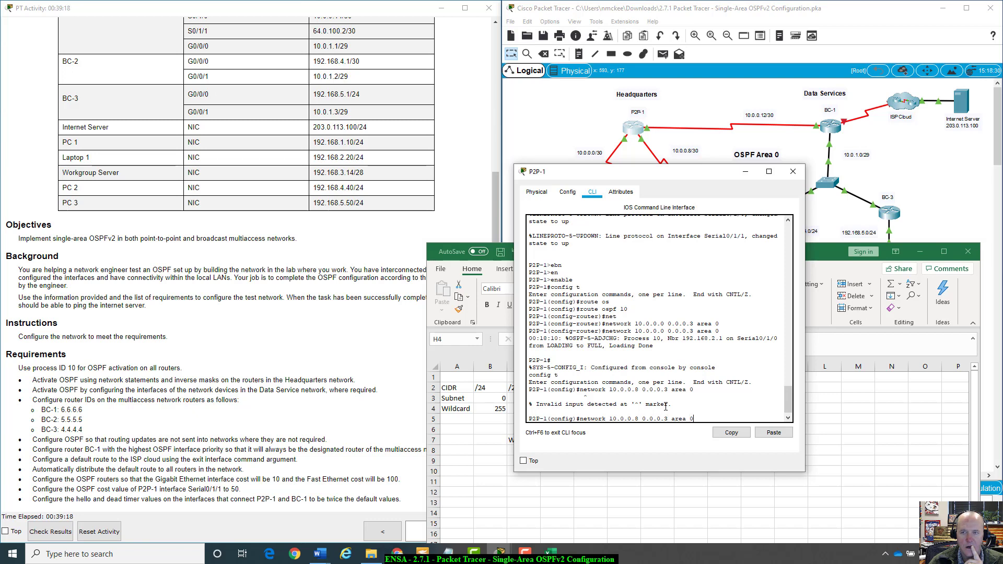
- Return to OSPF process 10 configuration and add network 10.0.0.8 with wildcard mask 0.0.0.3 in area 0
key("Up")
key("Up")
key("Up")
key("Up")
key("Down")
key("Up")
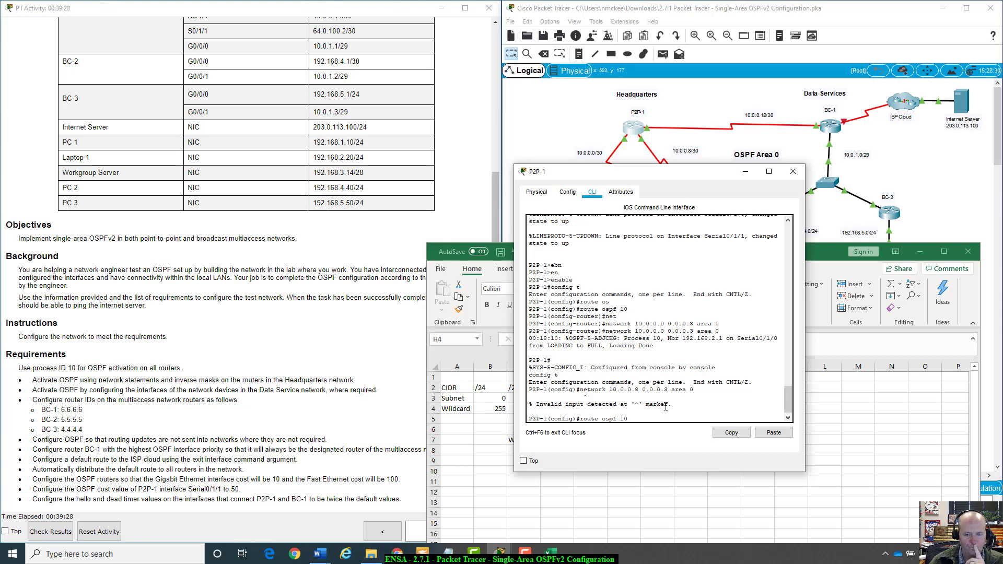
key("Return")
key("Up")
key("Up")
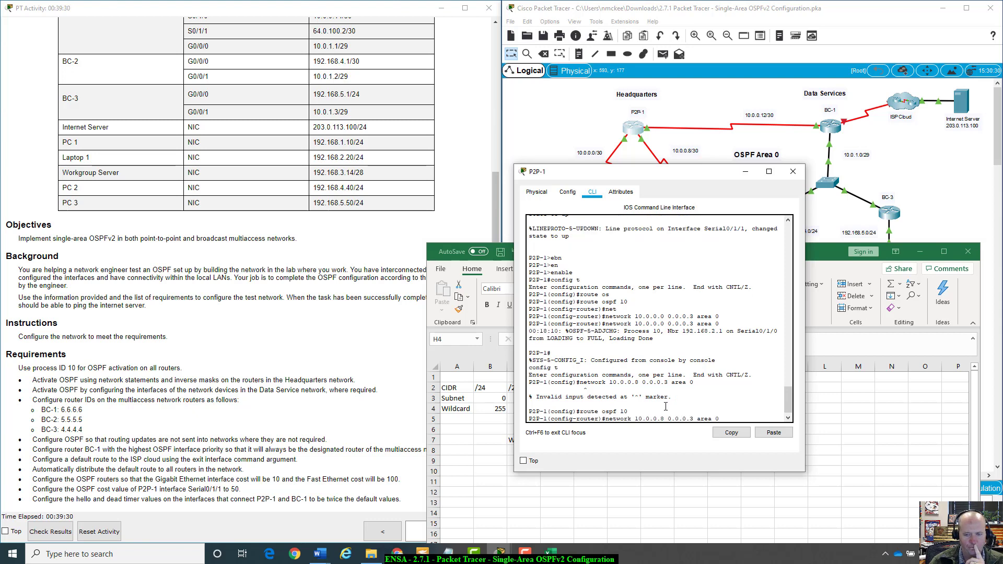
key("Return")
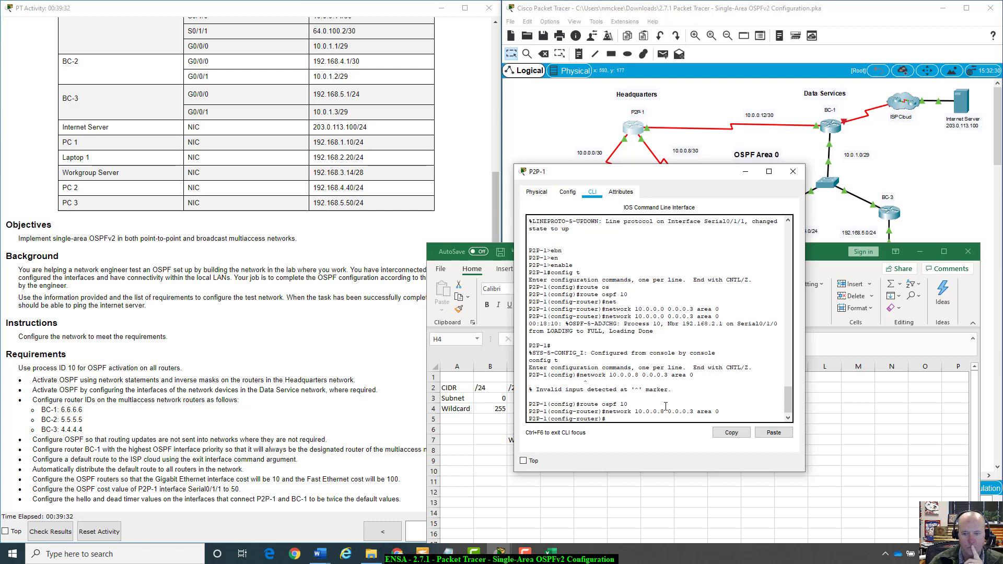
- Add network 10.0.0.12 with wildcard mask 0.0.0.3 to OSPF area 0, and exit router configuration mode
key("Up")
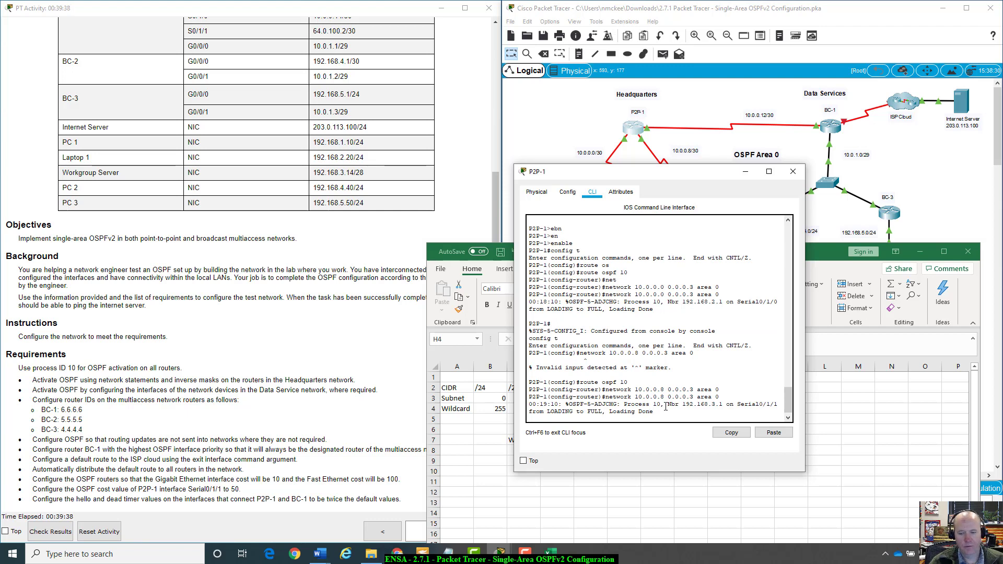
key("Up")
key("Down")
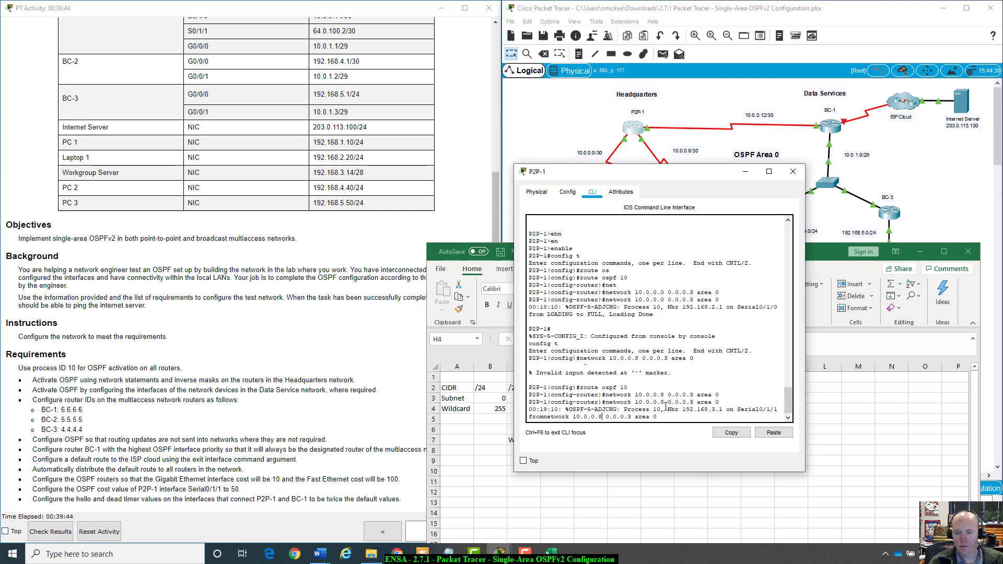
key("BackSpace")
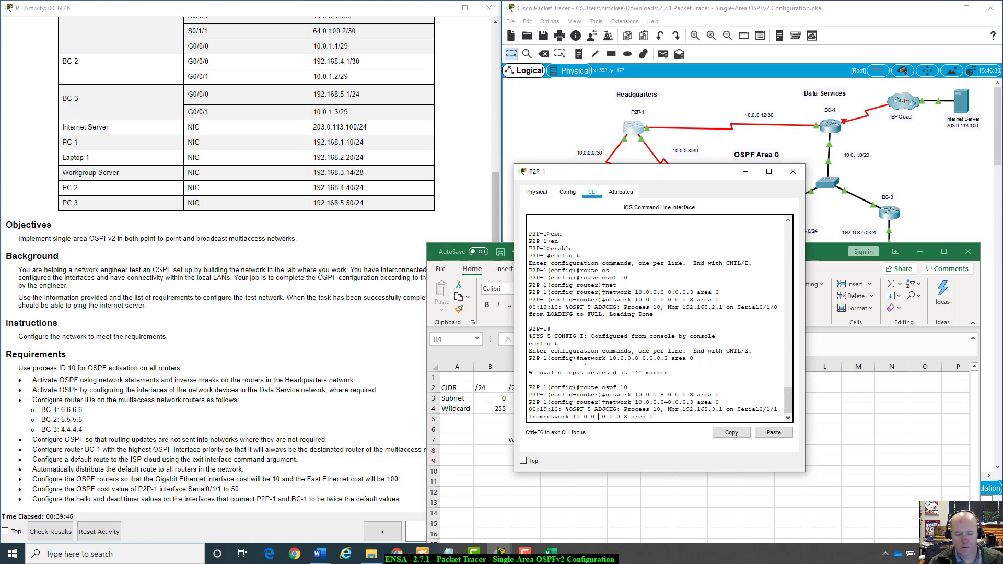
type("12")
key("Return")
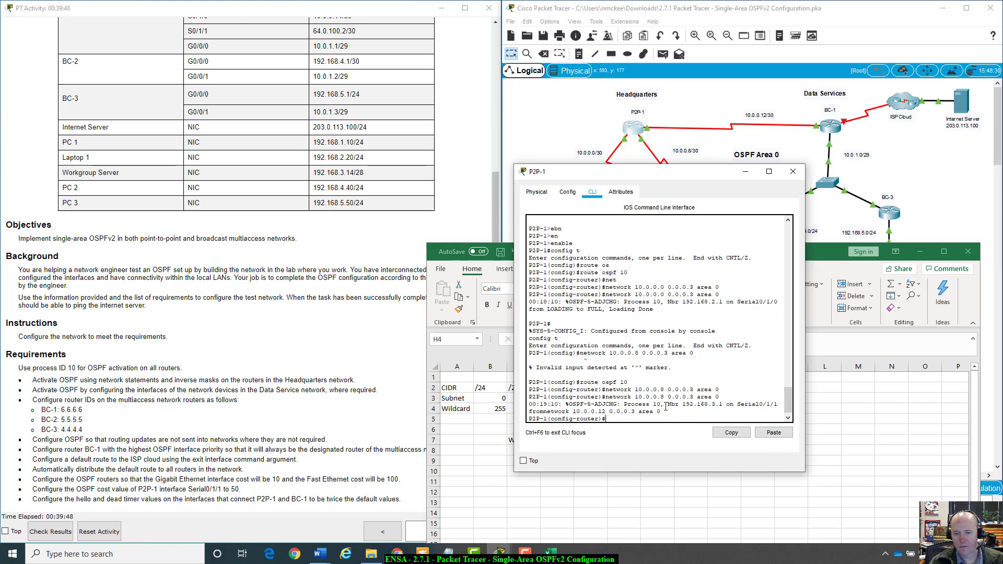
type("exit")
key("Return")
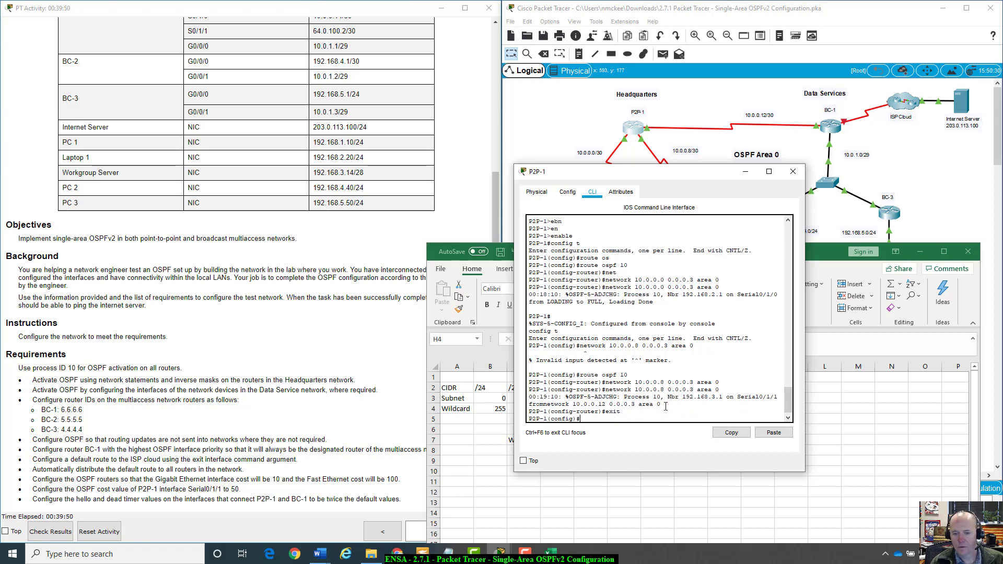
- Leave configuration mode on P2P-1 and review the OSPF 10 network statements in its running configuration
type("exit")
key("Return")
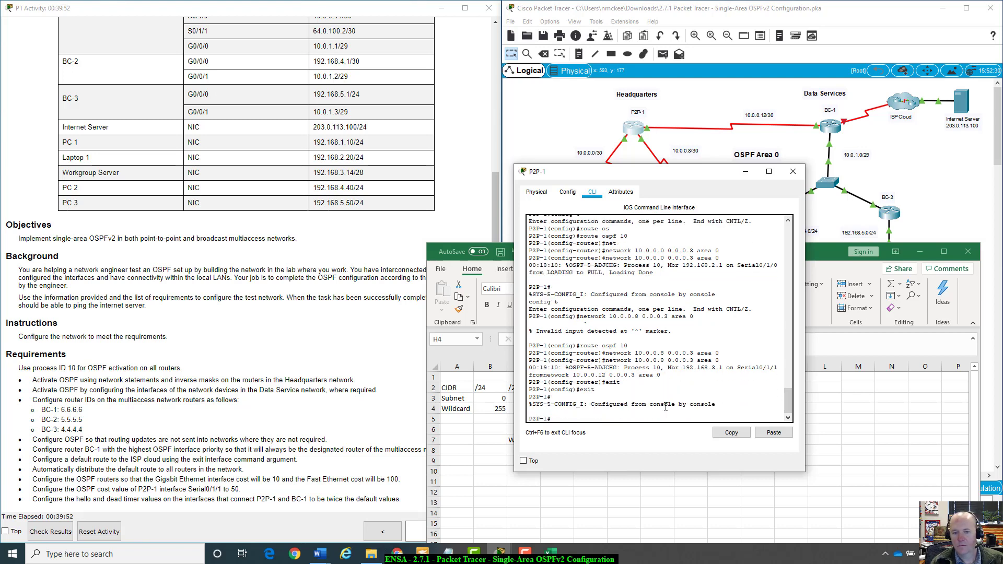
type("show run")
key("Return")
key("space")
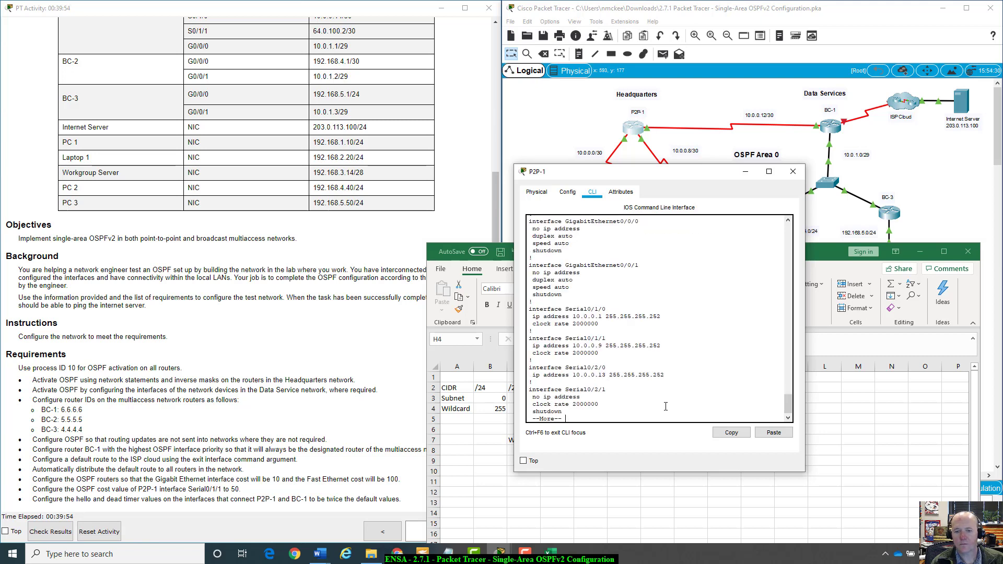
key("space")
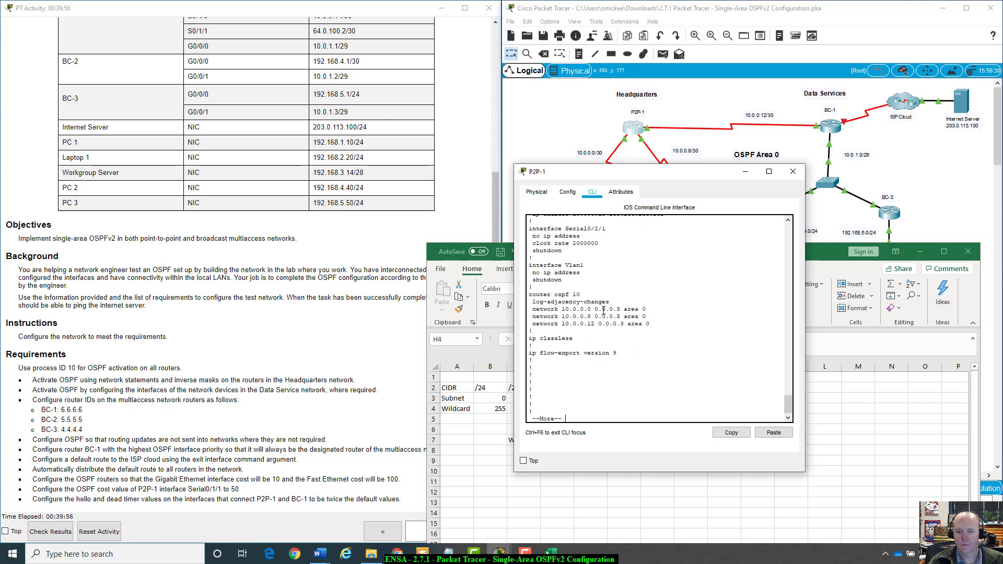
left_click_drag(563, 309, 657, 327)
left_click(352, 345)
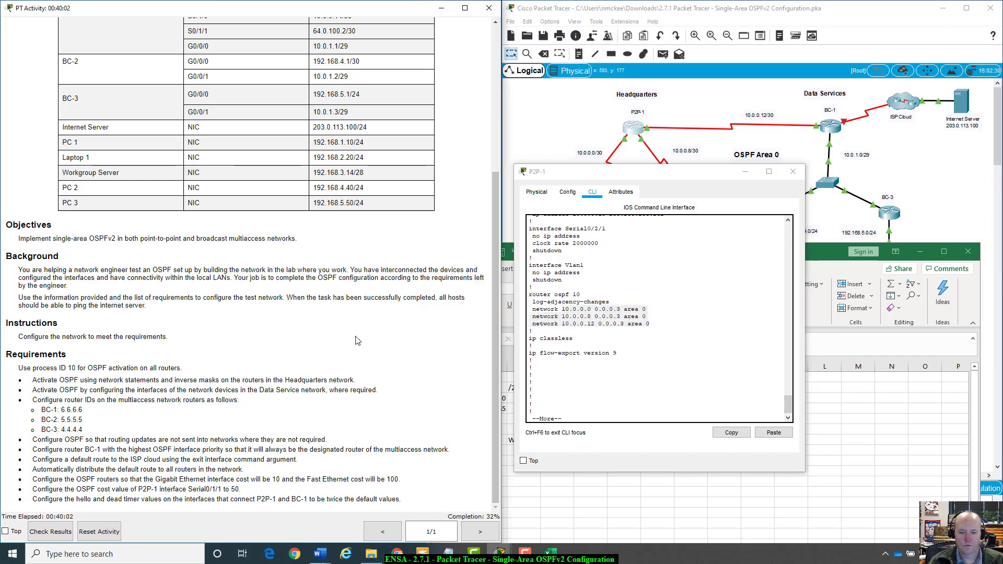
left_click(737, 305)
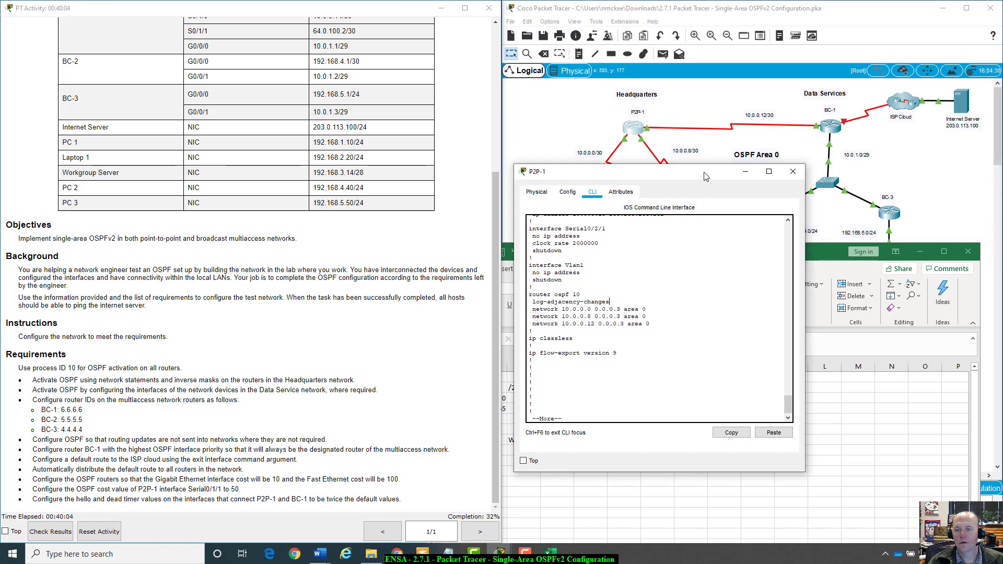
- Open the command line of router P2P-2 and enter global configuration mode
left_click_drag(704, 171, 716, 197)
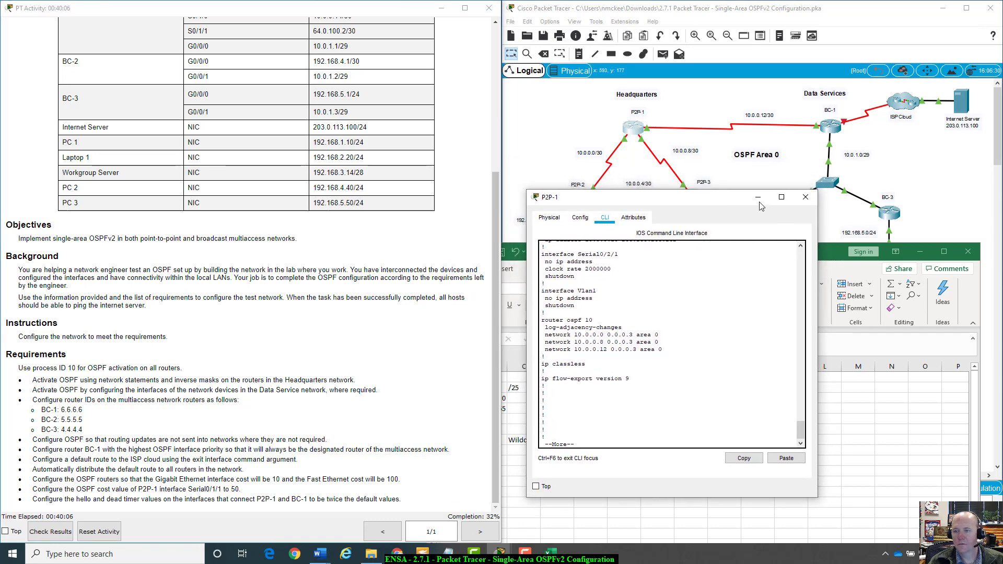
left_click_drag(711, 198, 777, 254)
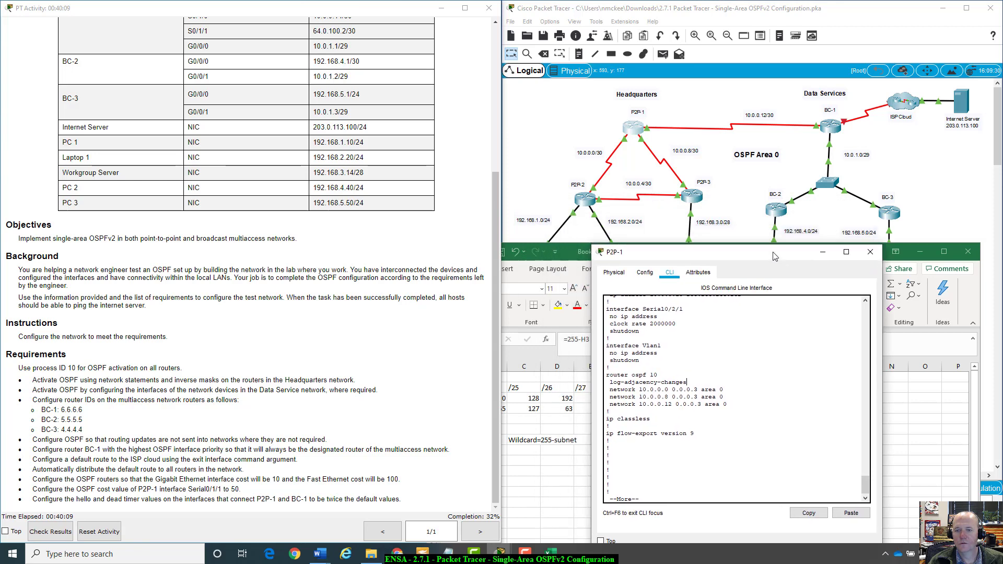
left_click(587, 202)
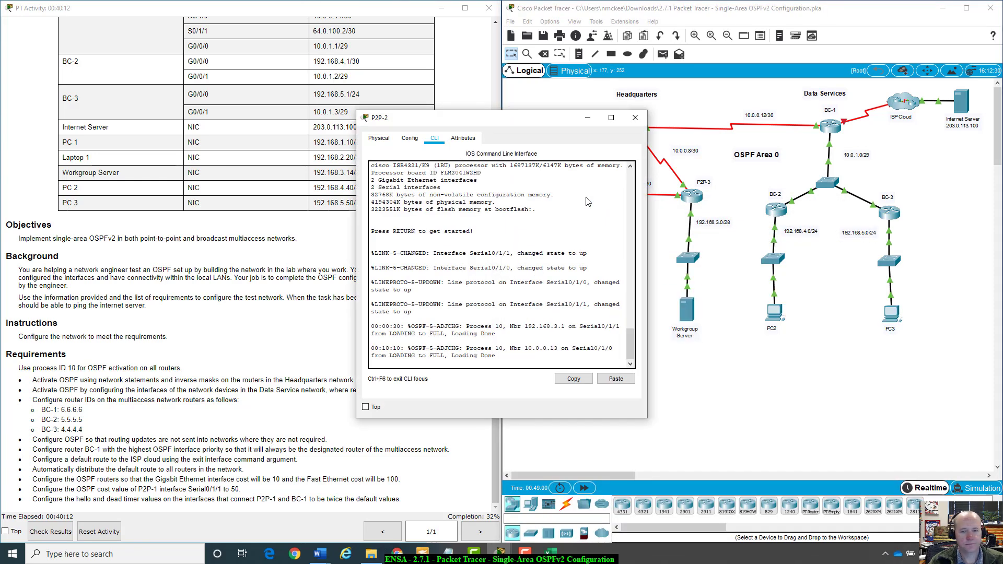
key("Return")
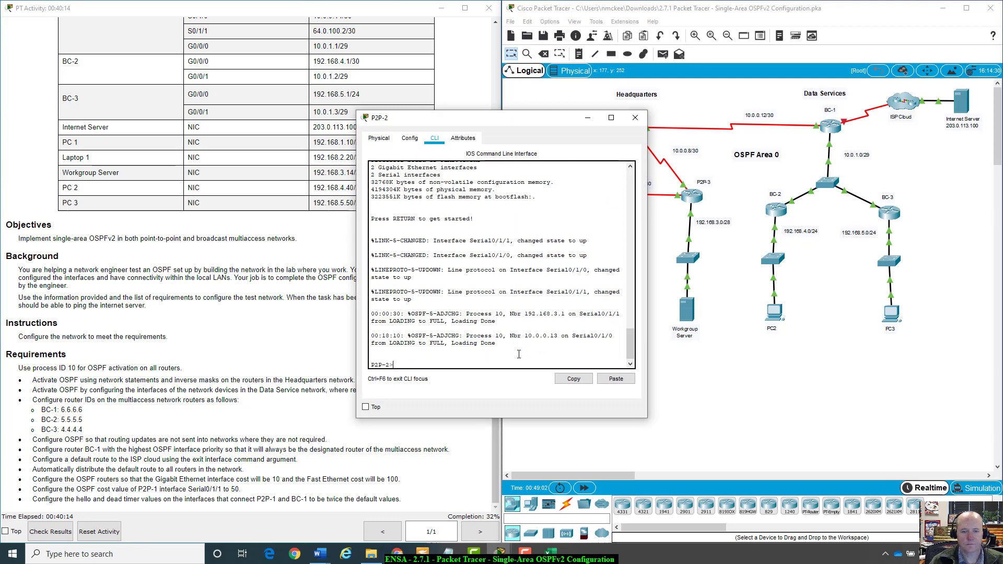
type("enable")
key("Return")
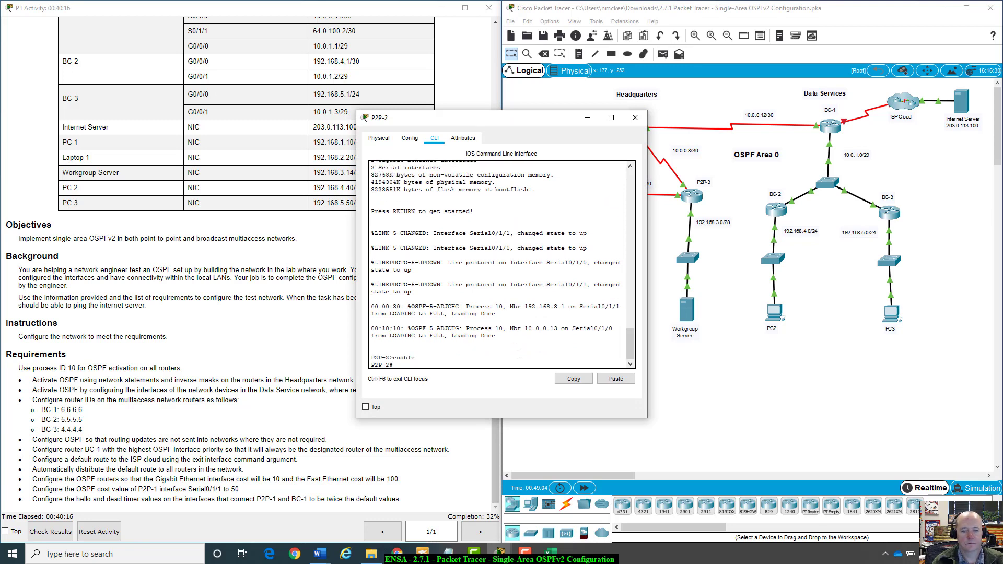
type("config t")
key("Return")
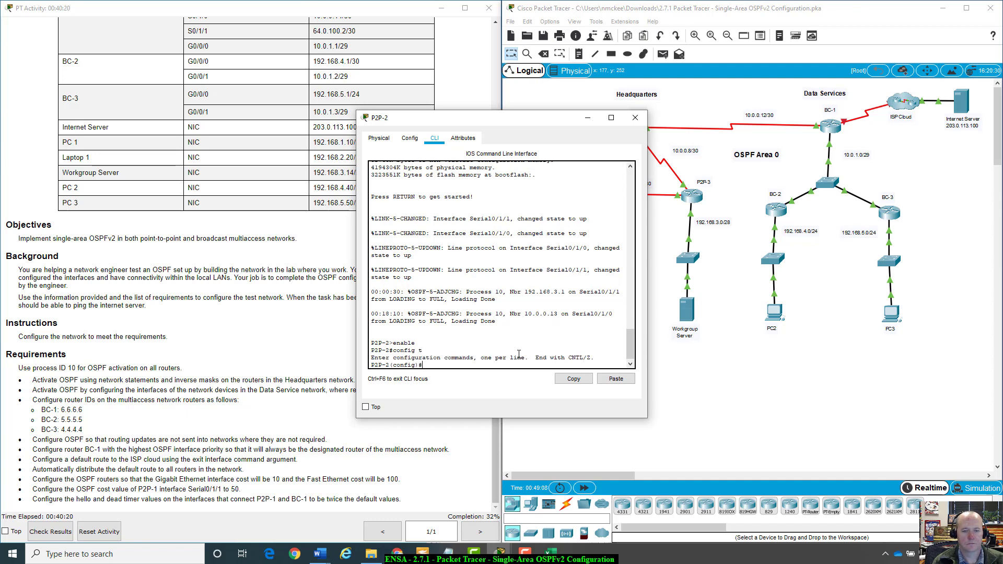
- Enter router configuration for OSPF process 10 on P2P-2
type("router ")
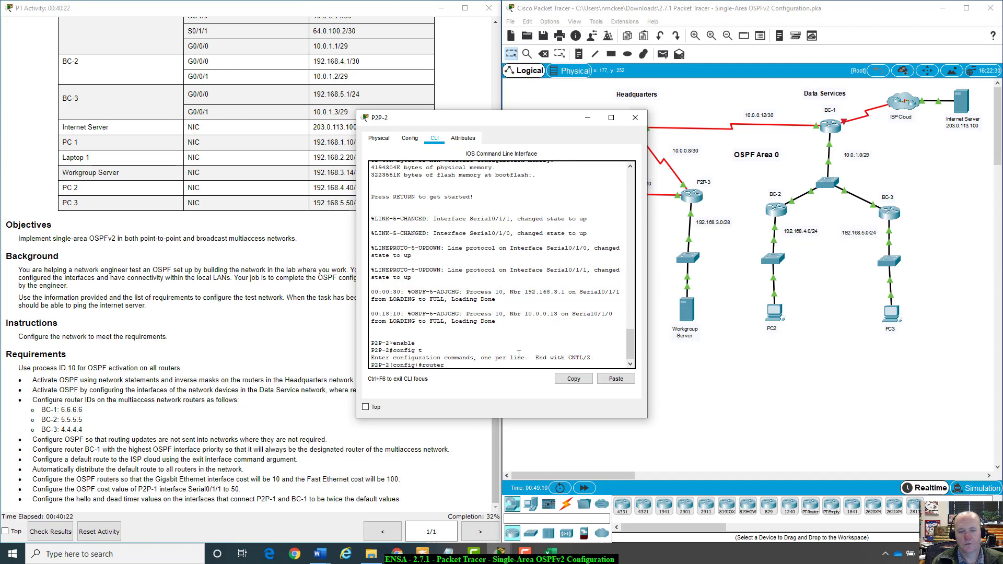
type("os")
key("Tab")
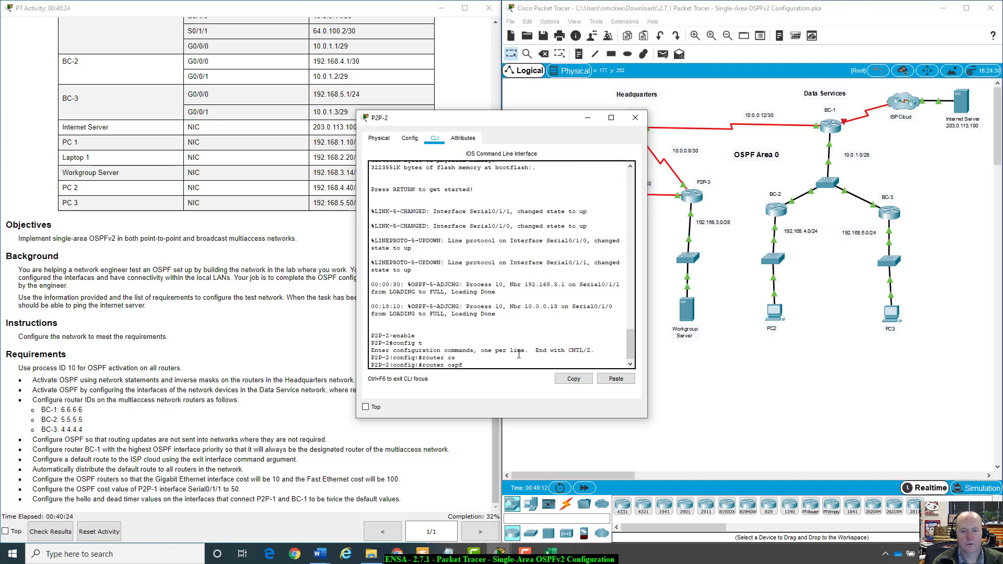
type("10")
key("Return")
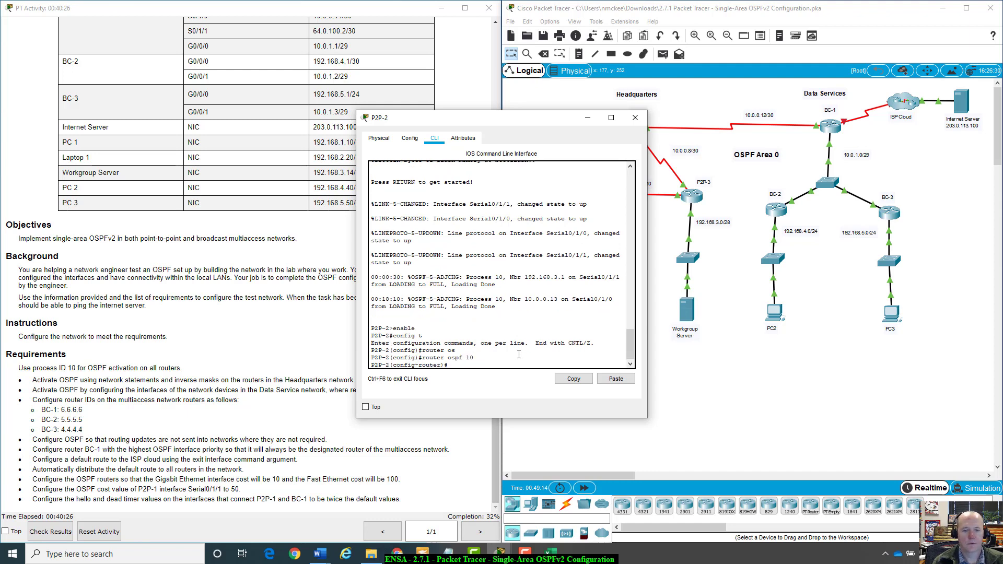
- Add network 10.0.0.0 with wildcard mask 0.0.0.3 to OSPF area 0 on P2P-2, checking the topology for its connected links
type("network")
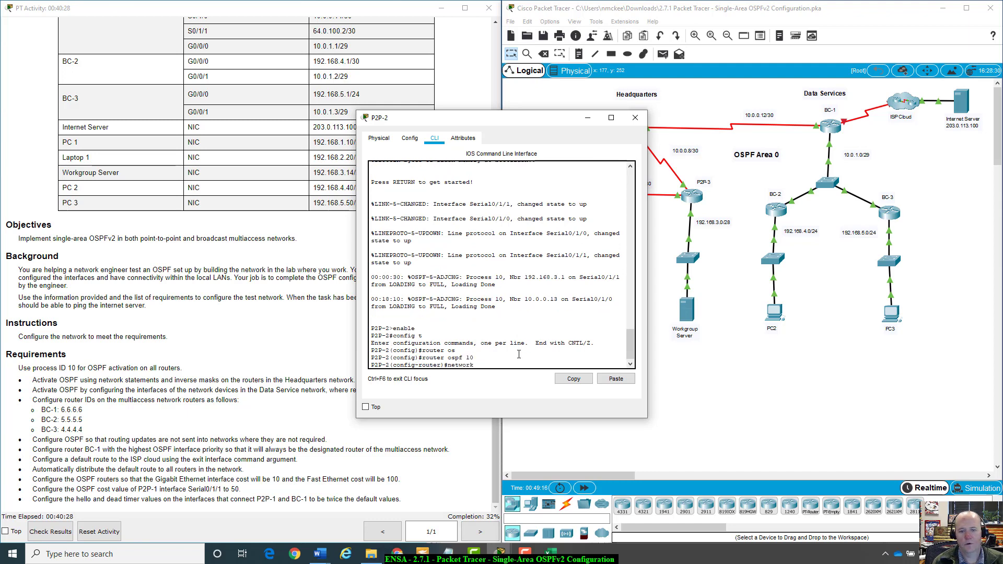
left_click_drag(562, 135, 696, 256)
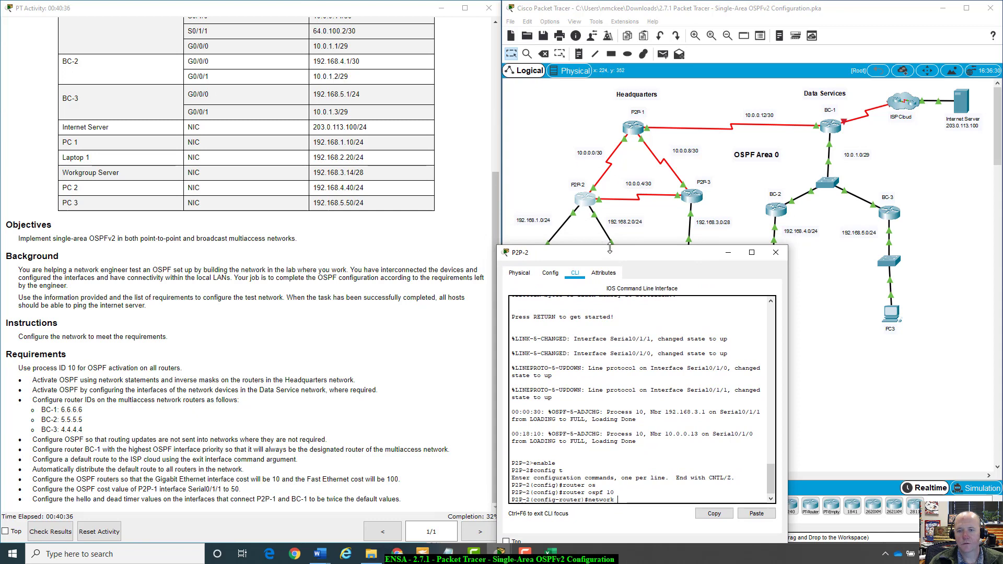
left_click_drag(611, 250, 616, 169)
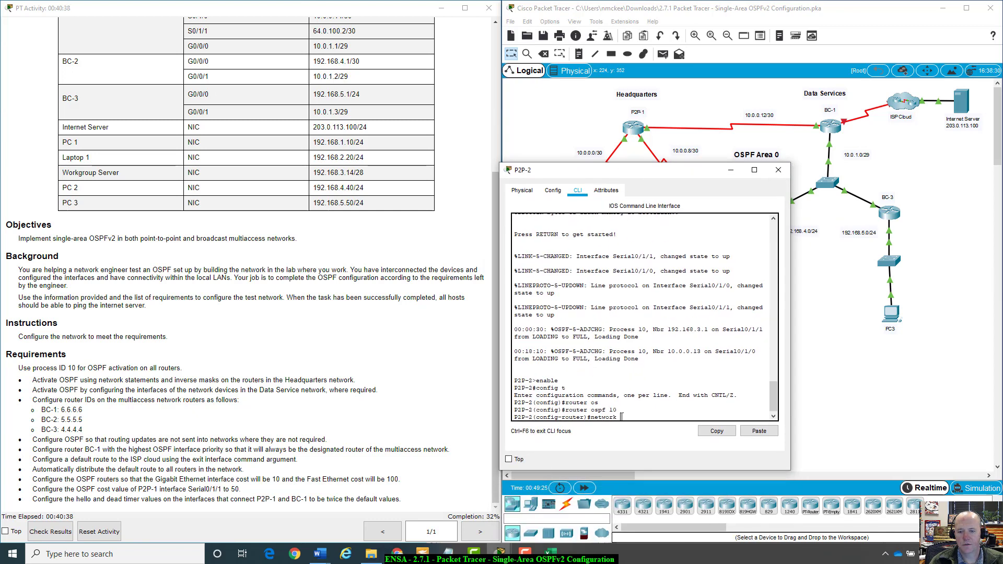
type(".0.")
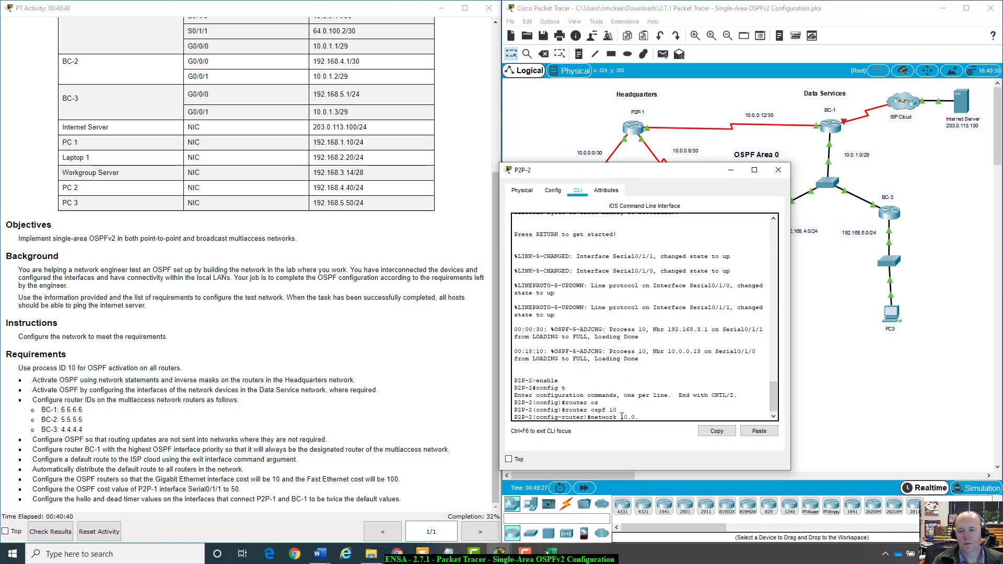
type("0.0 0.0.0.3 area")
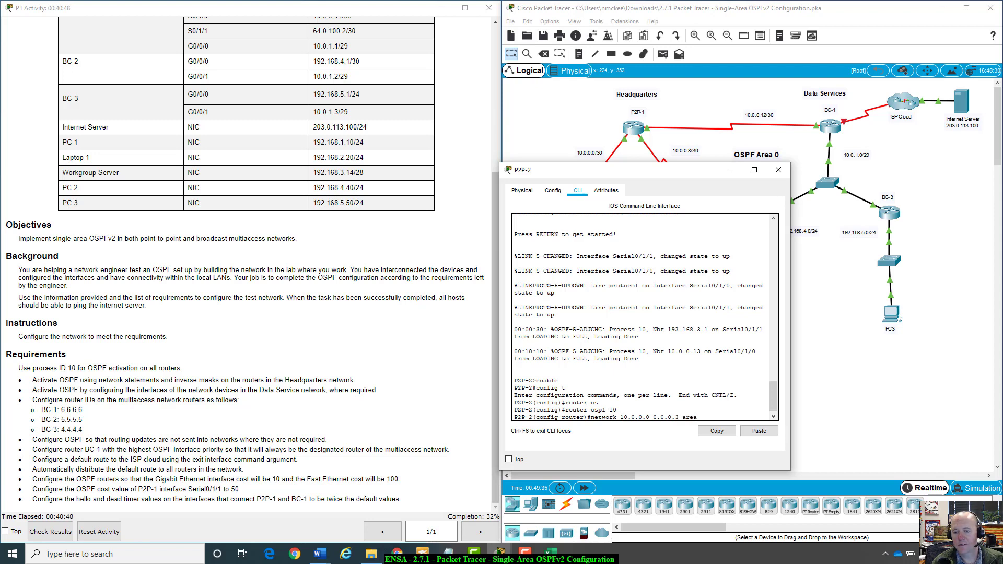
type(" 0")
key("Return")
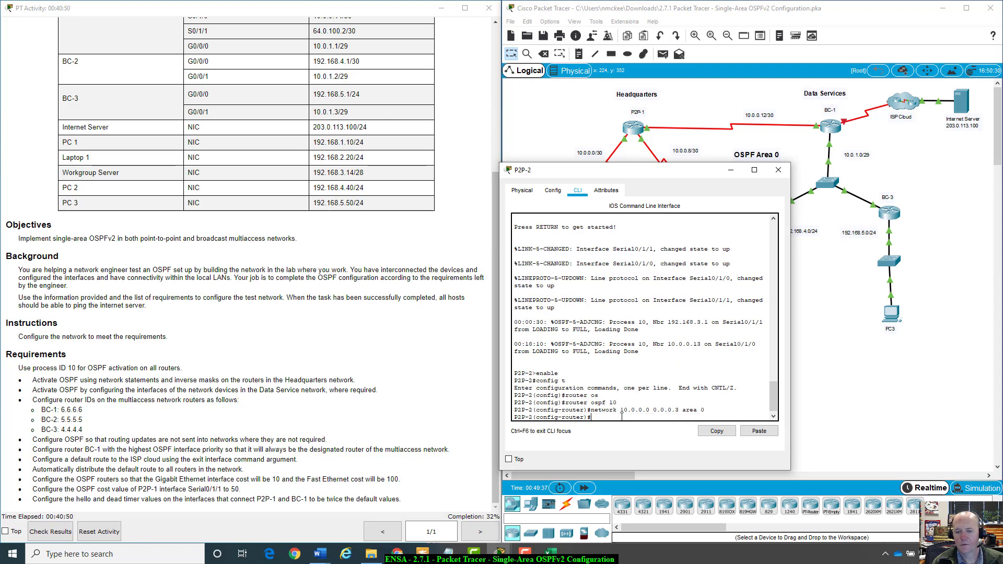
- Add network 10.0.0.4 with wildcard mask 0.0.0.3 to OSPF area 0 on P2P-2, reusing the previous network statement
key("Up")
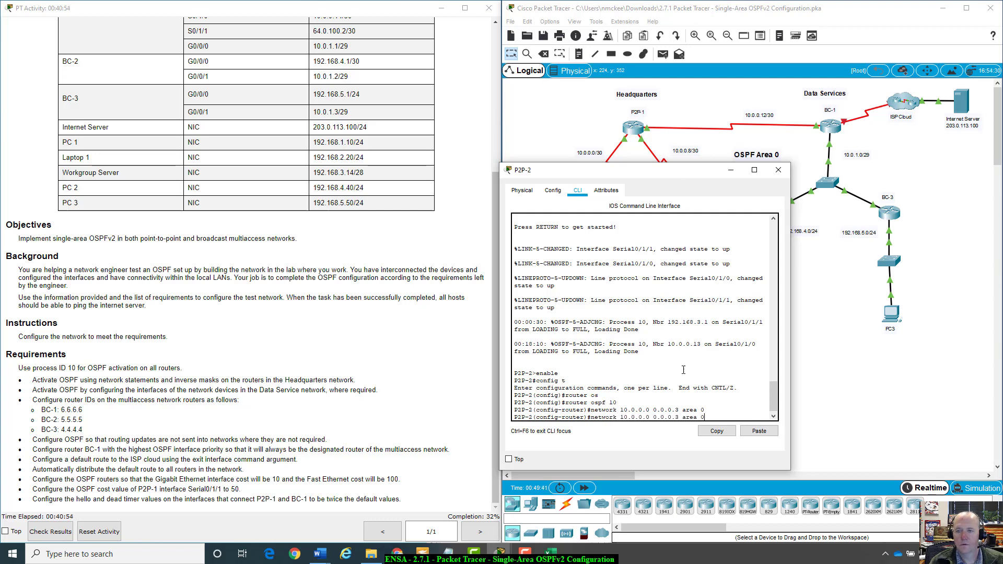
left_click_drag(638, 174, 645, 225)
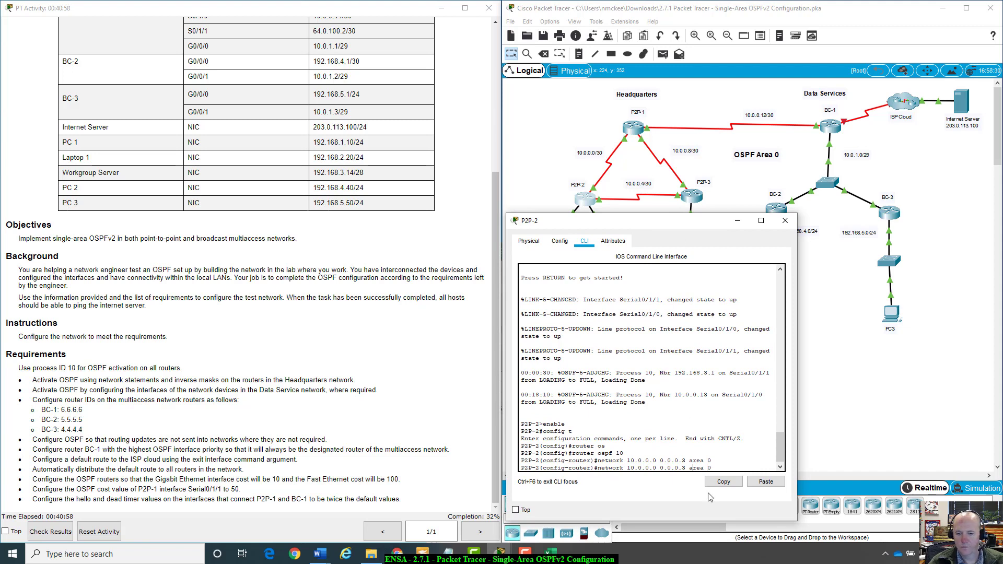
key("Left")
key("Left")
key("BackSpace")
type("4")
key("Return")
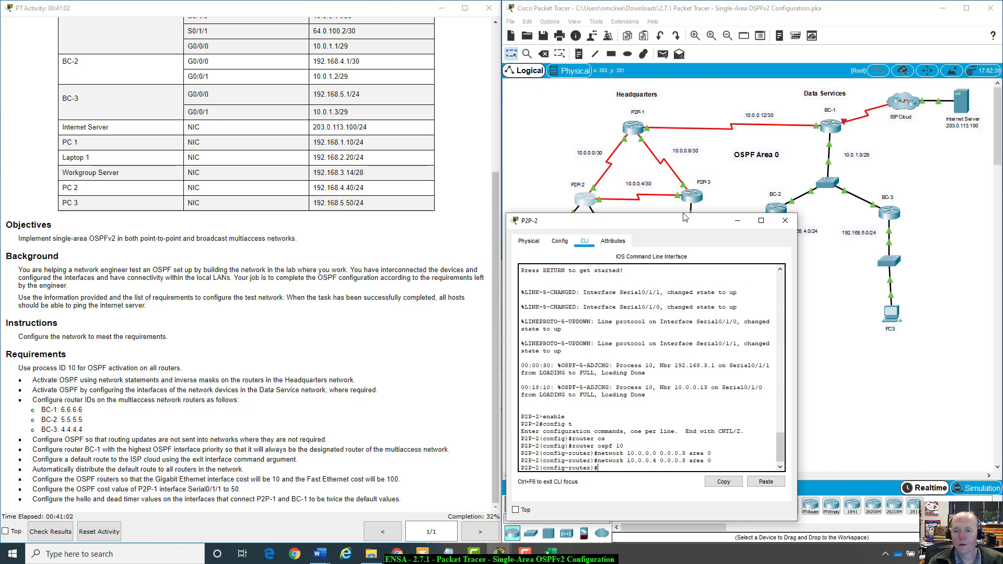
- Add network 192.168.1.0 with wildcard mask 0.0.0.255 to OSPF area 0 on P2P-2, checking the /24 wildcard in the Excel table
mouse_move(682, 219)
left_mouse_down()
mouse_move(682, 253)
mouse_move(681, 238)
left_mouse_up()
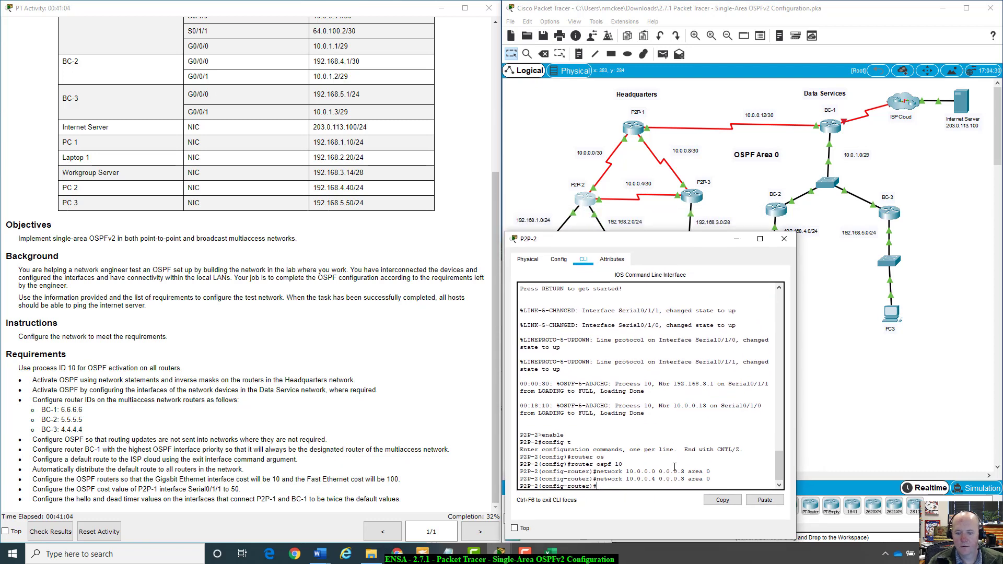
key("Up")
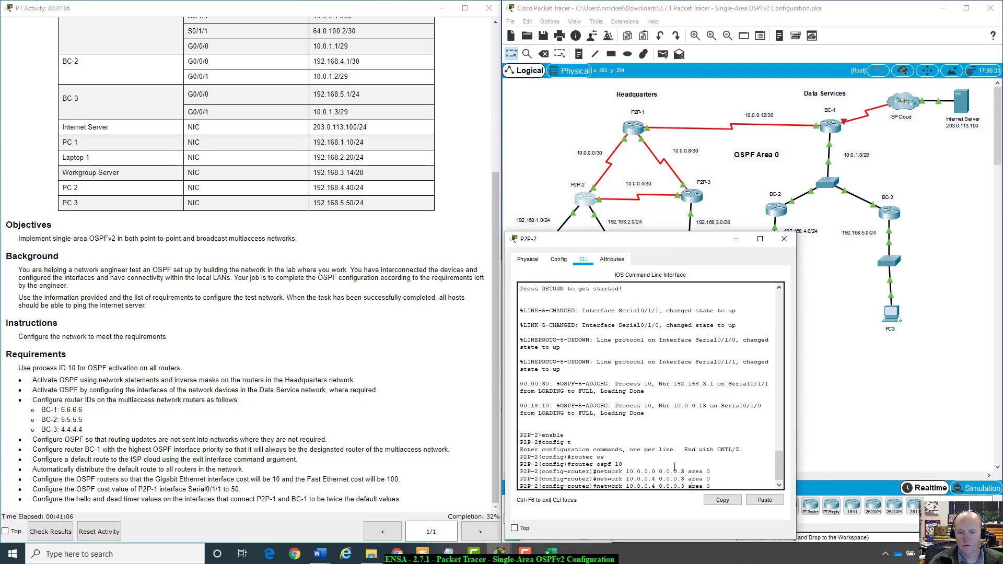
key("BackSpace")
key("BackSpace")
key("BackSpace")
key("BackSpace")
key("BackSpace")
key("BackSpace")
key("BackSpace")
key("BackSpace")
key("BackSpace")
key("BackSpace")
key("BackSpace")
key("BackSpace")
key("BackSpace")
key("BackSpace")
key("BackSpace")
key("BackSpace")
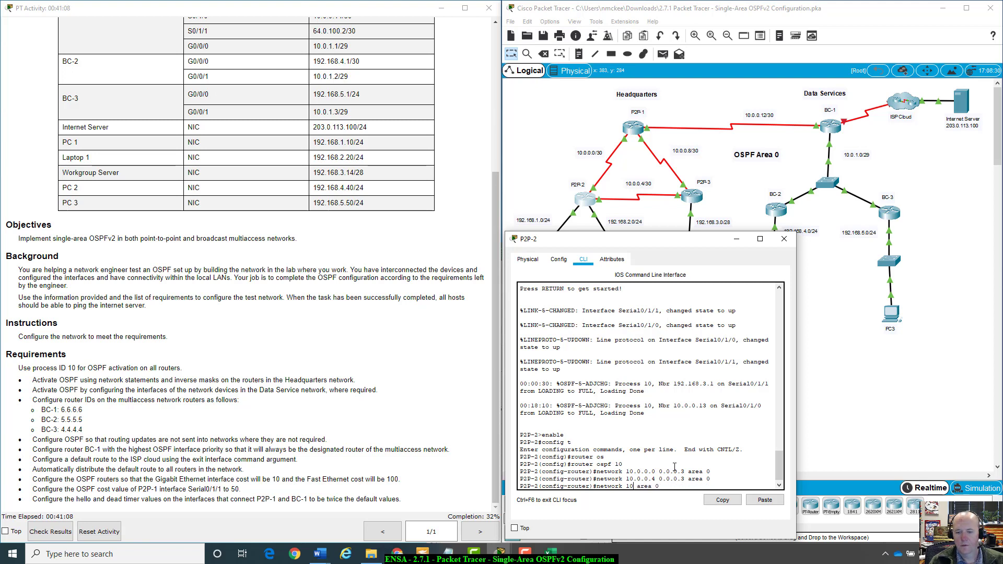
type("192.1")
type("68.")
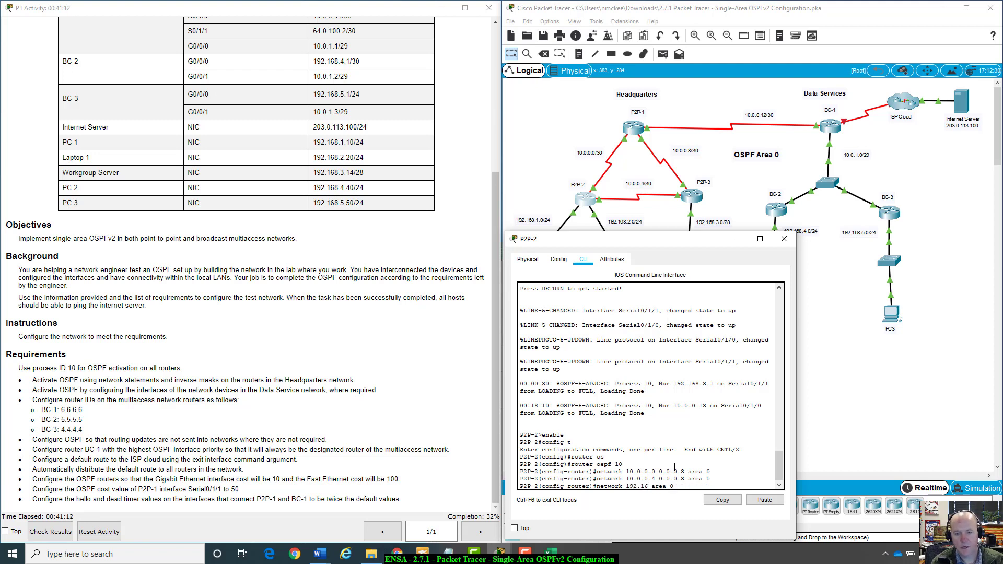
type("1.")
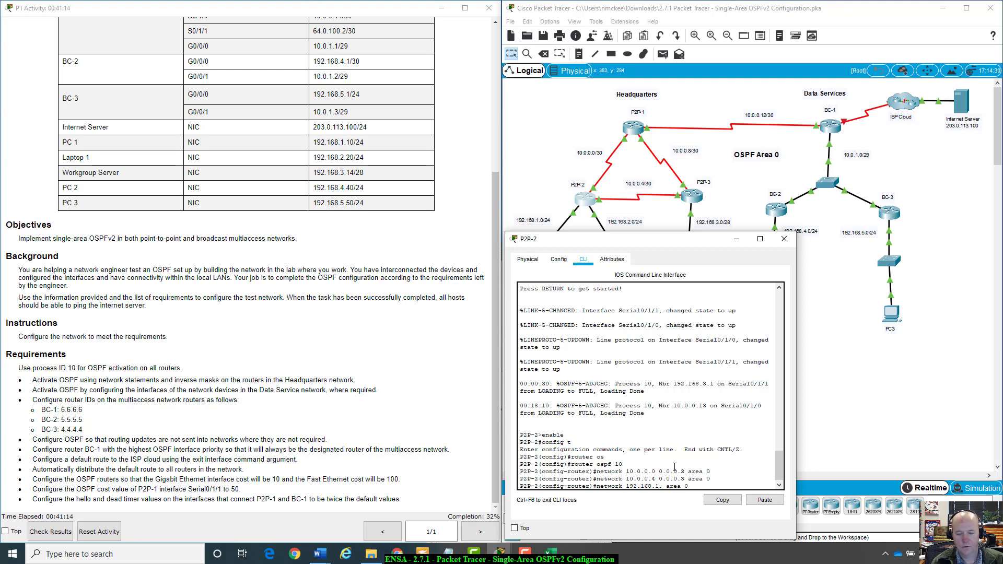
type("0")
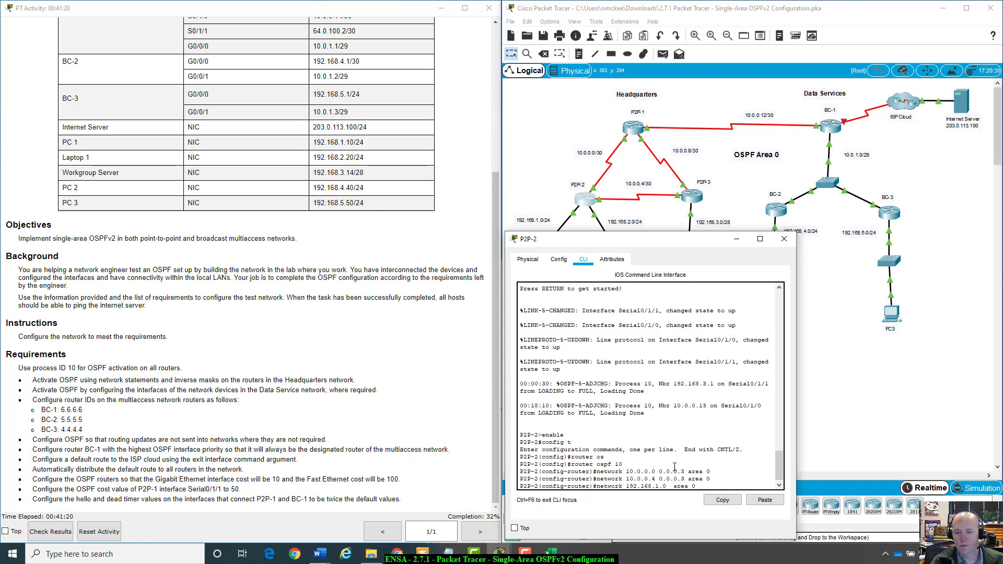
type(" 0.0.0.")
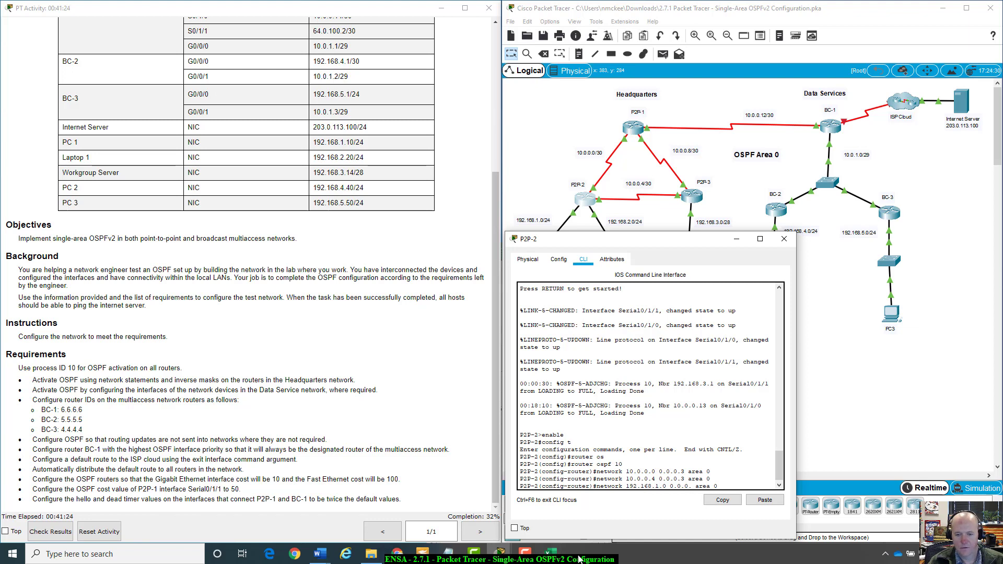
left_click(553, 558)
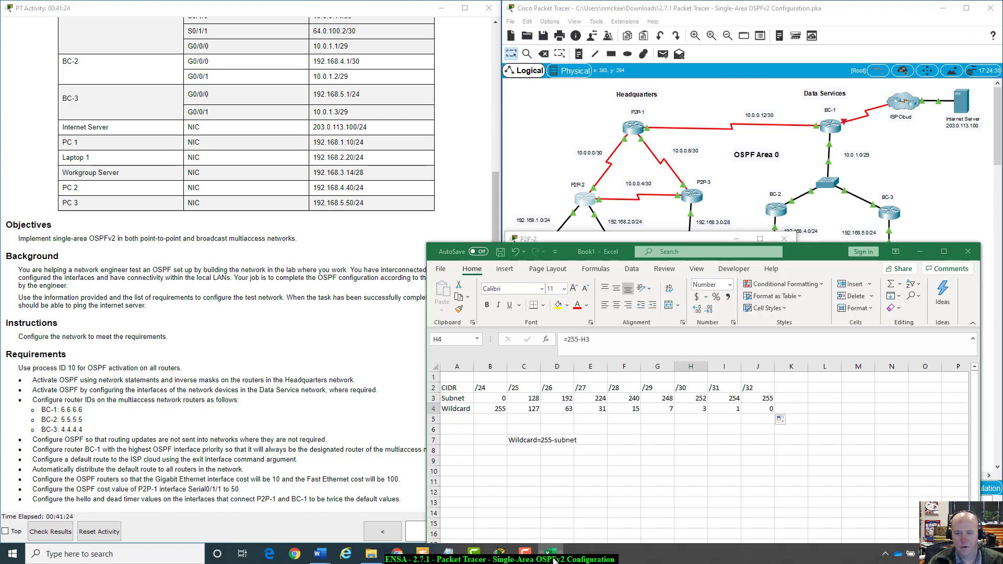
left_click(491, 409)
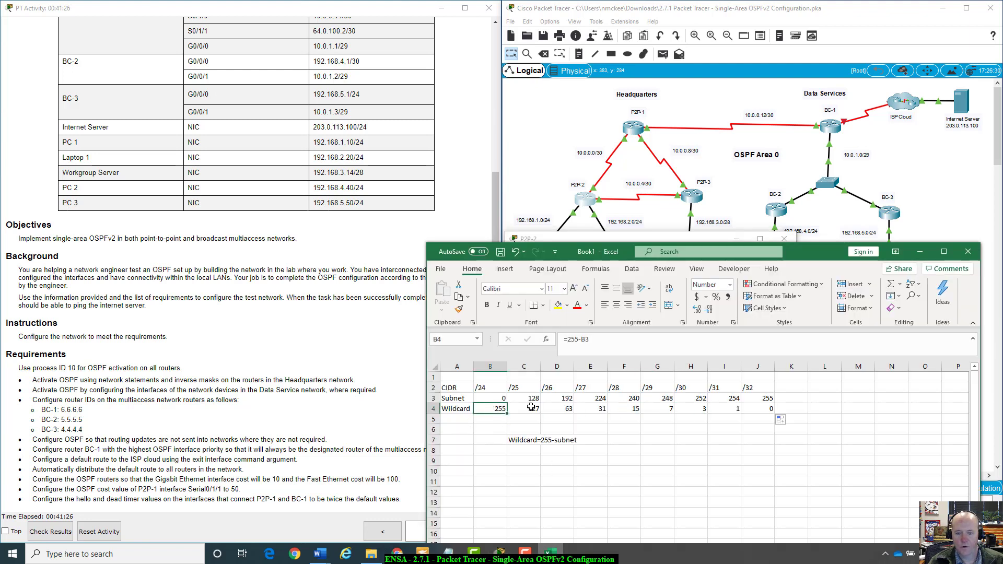
left_click(923, 239)
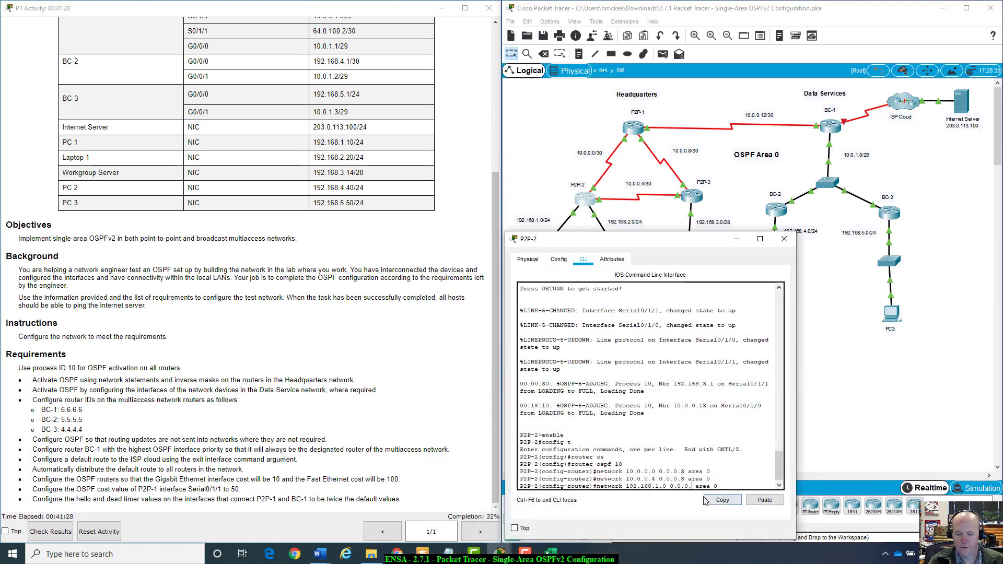
type("255")
key("Return")
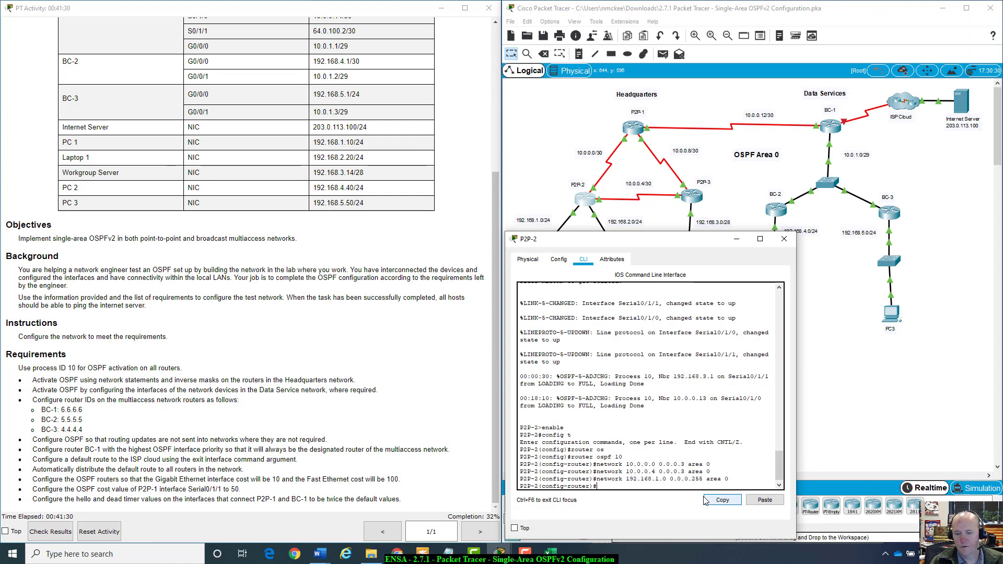
- Add network 192.168.2.0 with wildcard mask 0.0.0.255 to OSPF area 0 on P2P-2, reusing the previous network statement
key("Up")
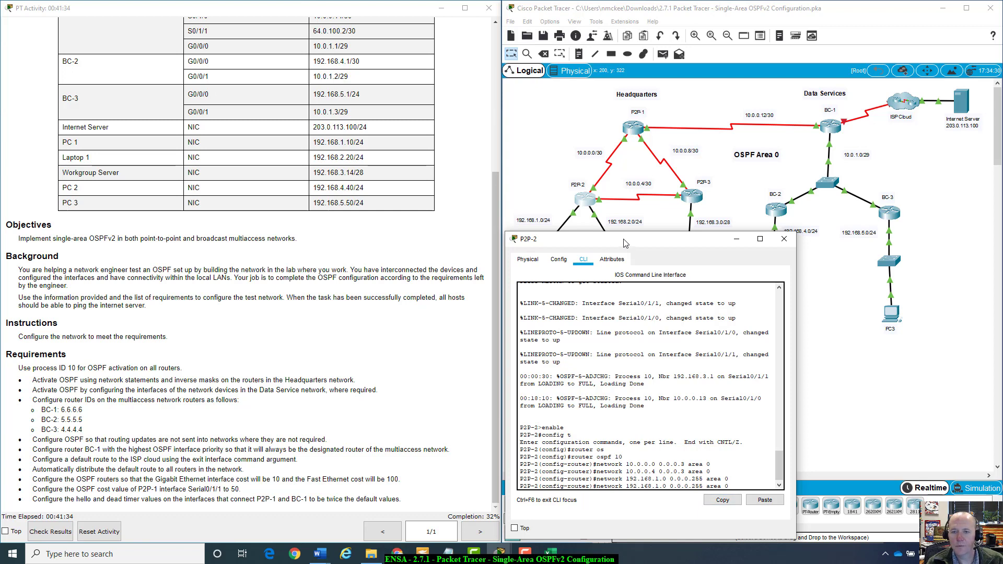
mouse_move(625, 241)
left_mouse_down()
mouse_move(628, 277)
mouse_move(629, 246)
left_mouse_up()
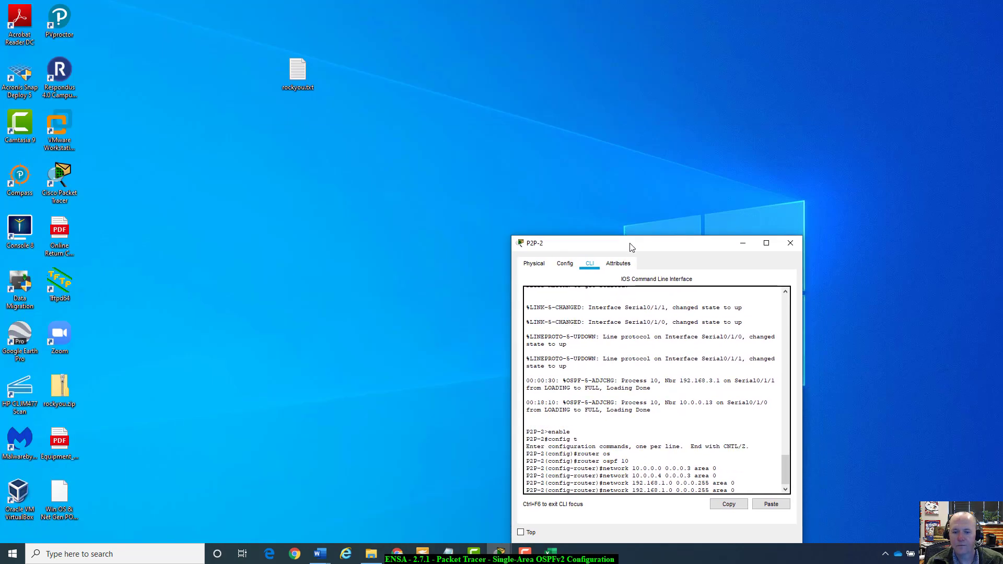
mouse_move(500, 553)
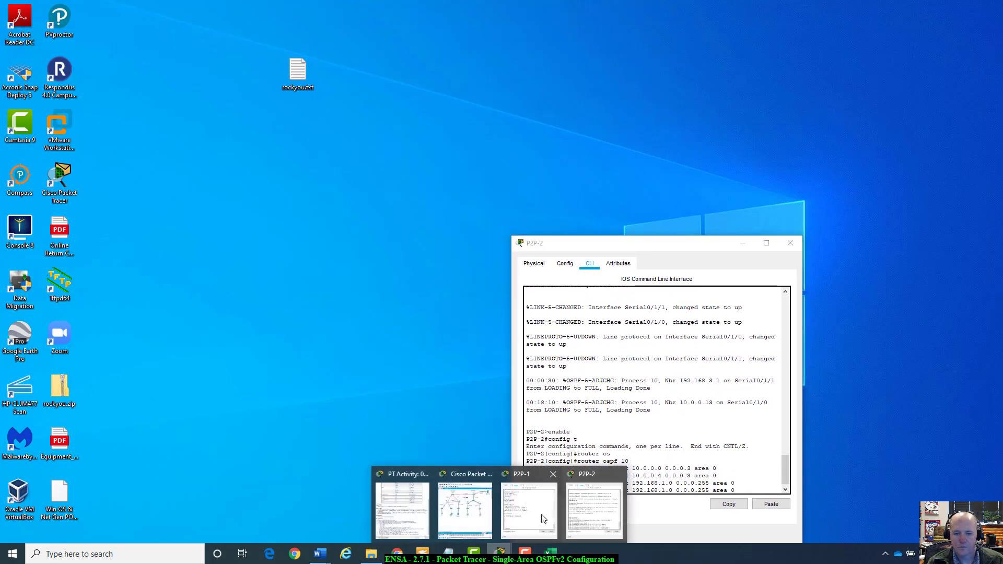
left_click(474, 507)
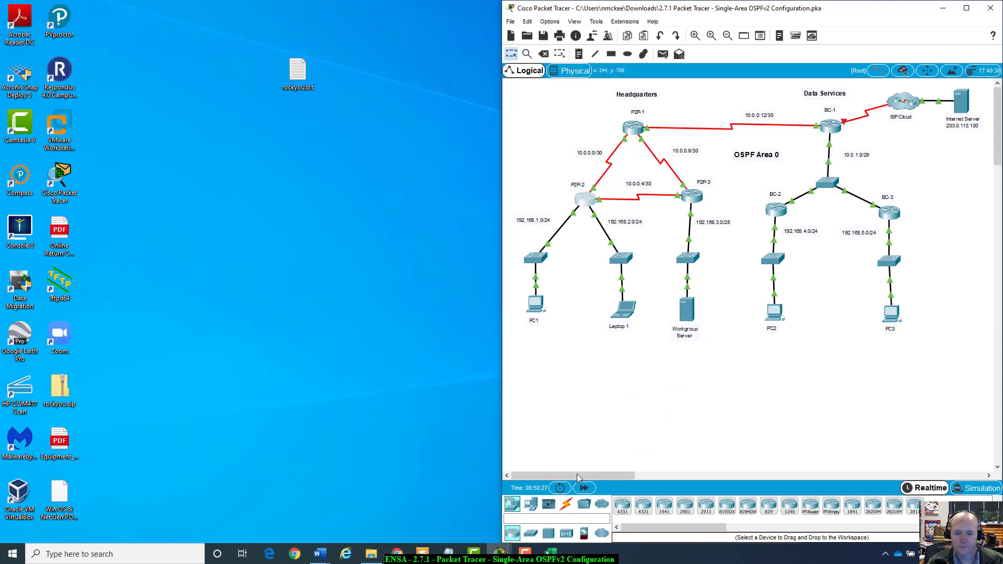
left_click(505, 558)
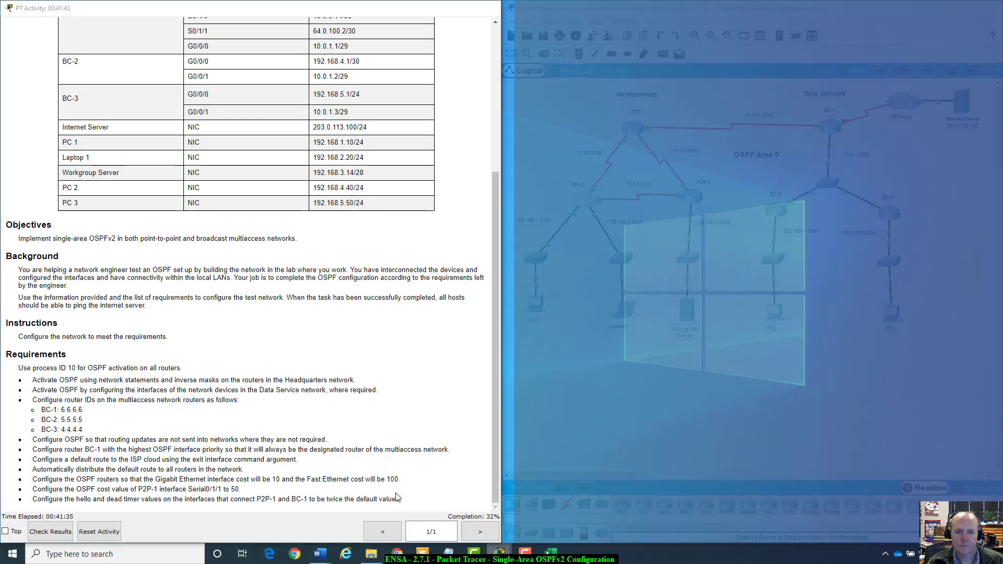
left_click(402, 510)
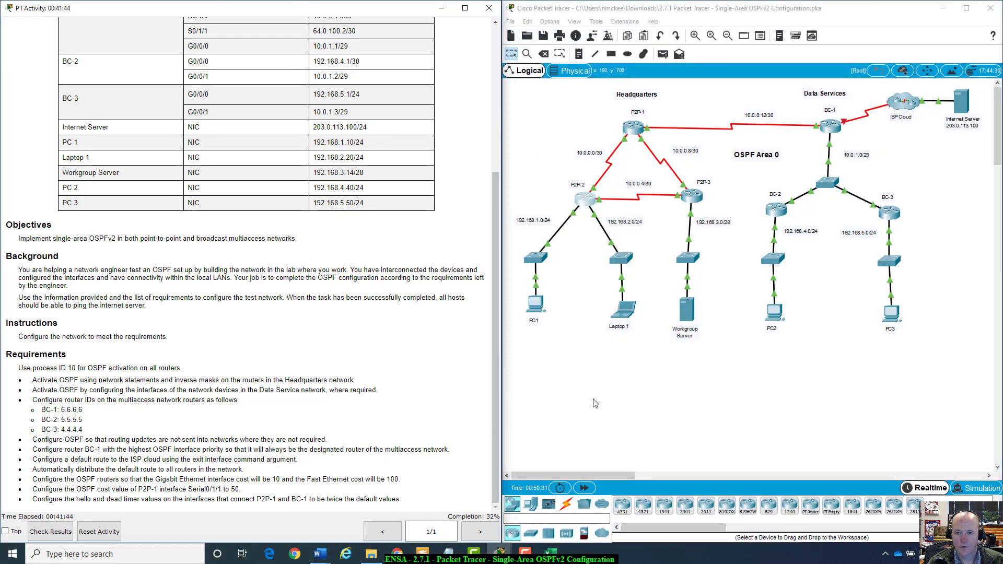
left_click(586, 204)
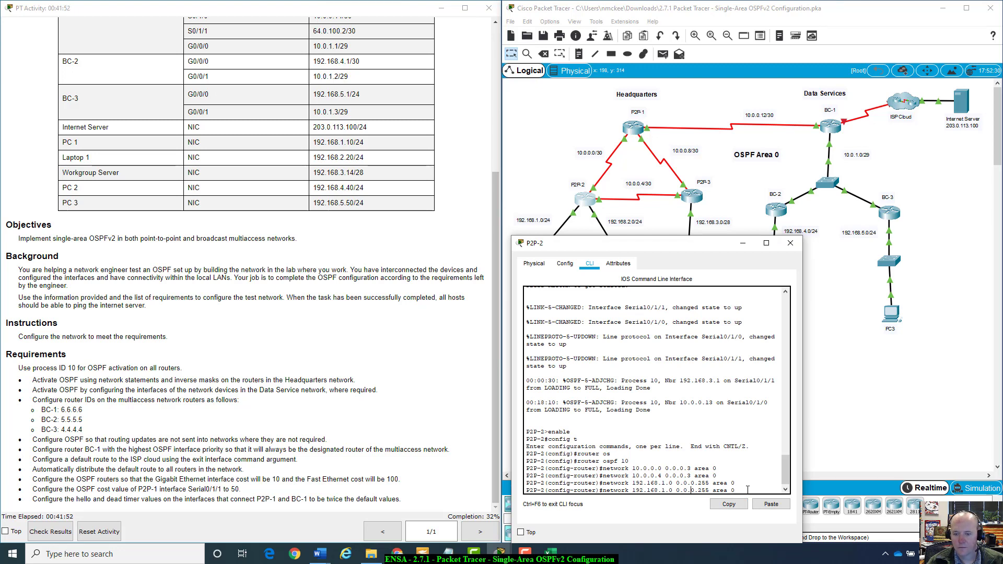
key("BackSpace")
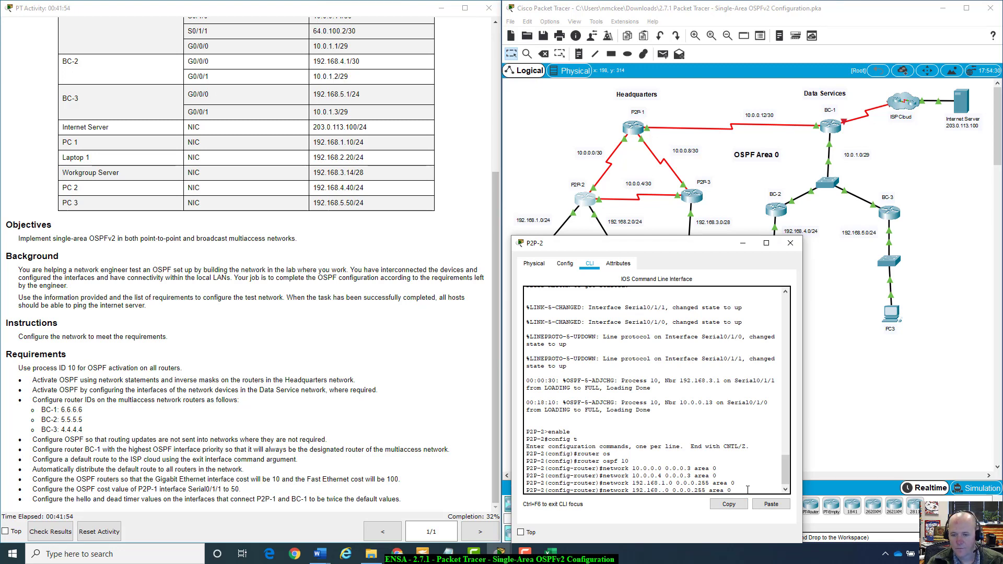
type("2")
key("Return")
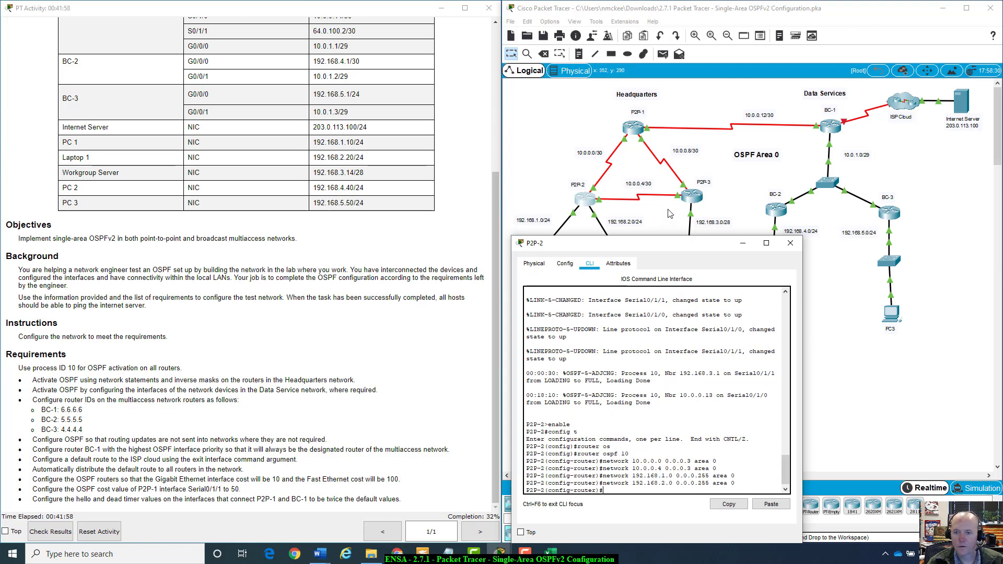
- Exit OSPF router configuration on P2P-2 and display the running configuration through its OSPF section
mouse_move(671, 246)
left_mouse_down()
mouse_move(694, 316)
mouse_move(681, 243)
left_mouse_up()
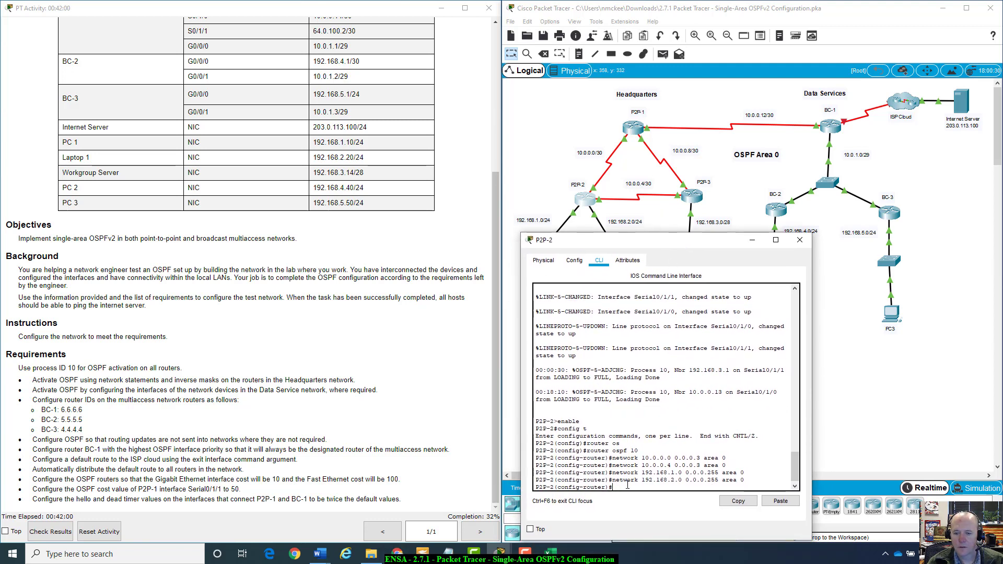
type("exi")
type("t")
key("Return")
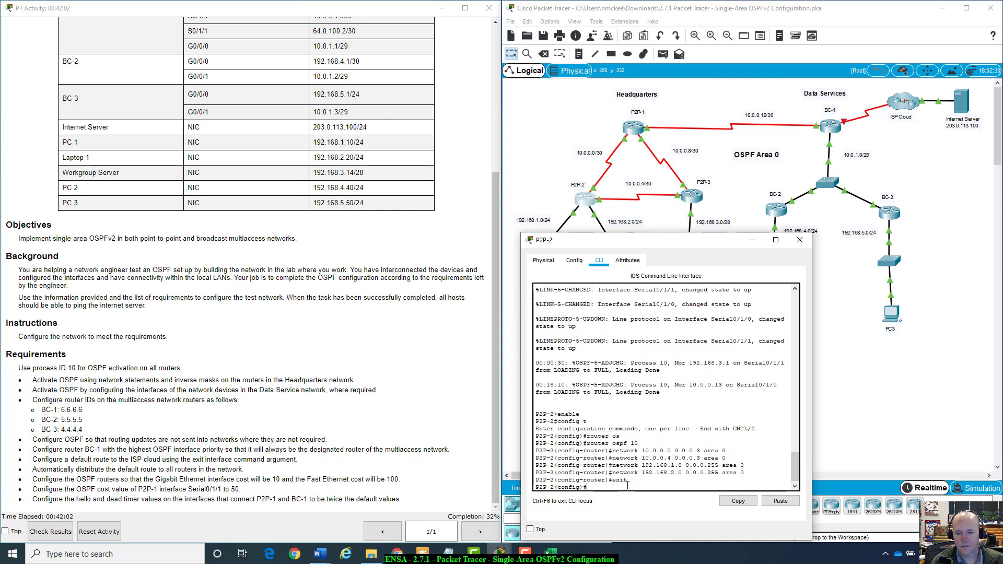
type("do sh")
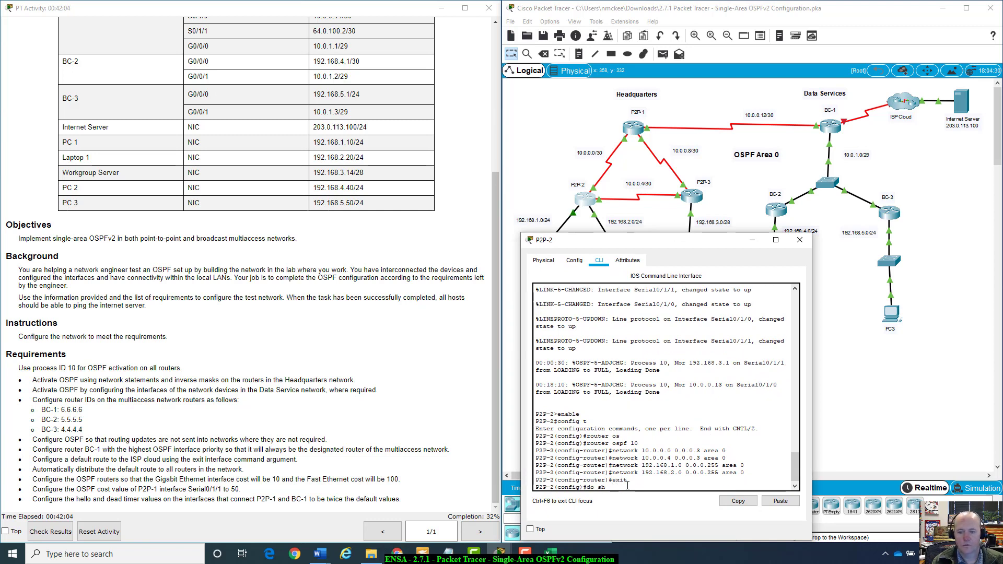
type("wow run")
key("Return")
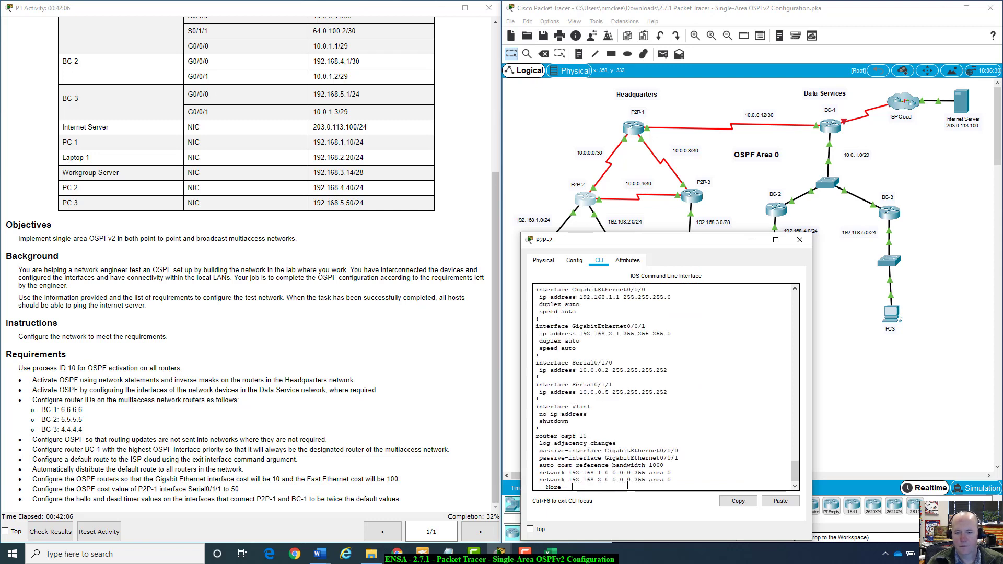
key("space")
- Review the passive-interface and auto-cost reference-bandwidth lines under P2P-2's OSPF process 10, comparing them with the topology, and put the router window away
scroll(545, 341, "up", 3)
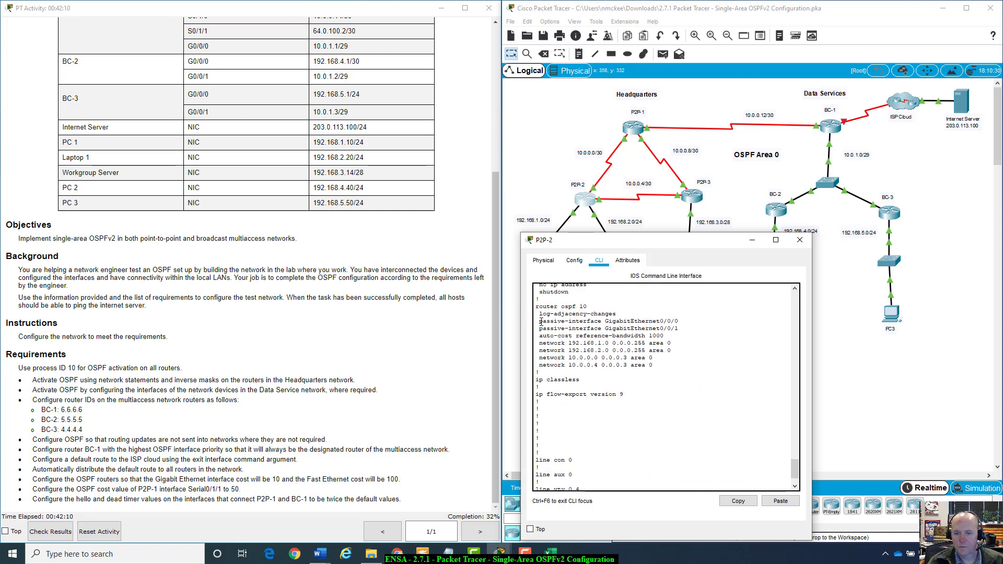
left_click_drag(604, 244, 596, 285)
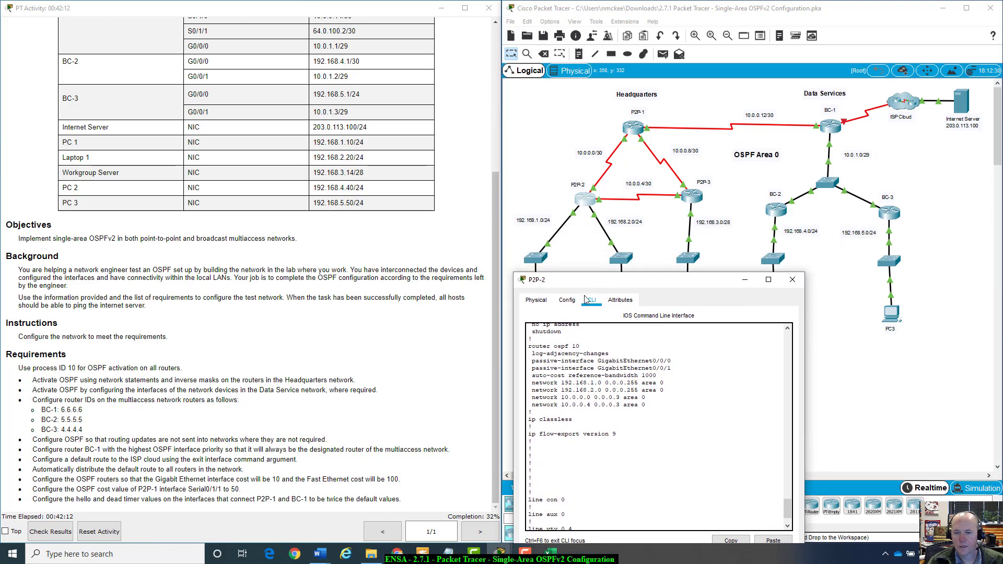
left_click_drag(533, 363, 674, 369)
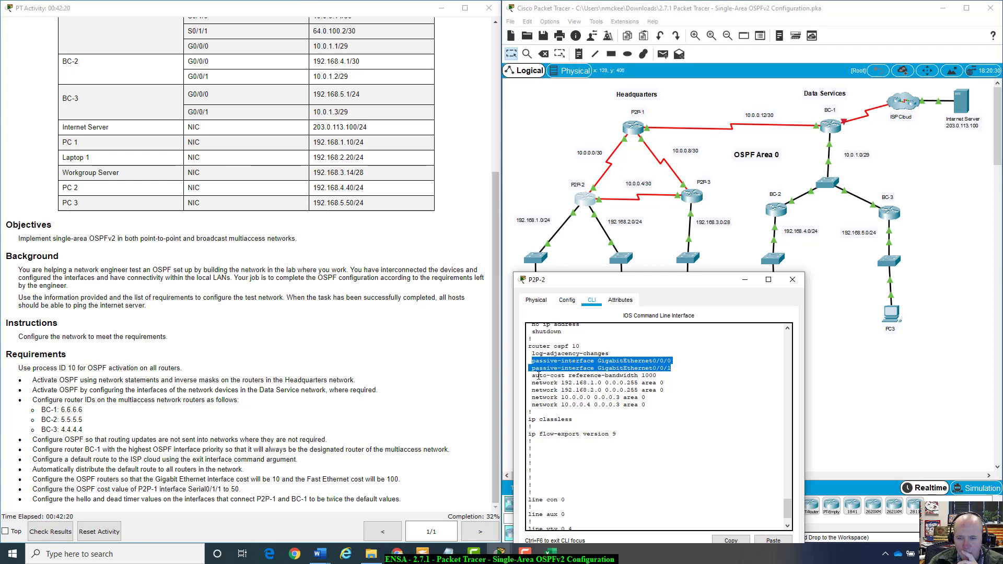
left_click_drag(539, 376, 667, 377)
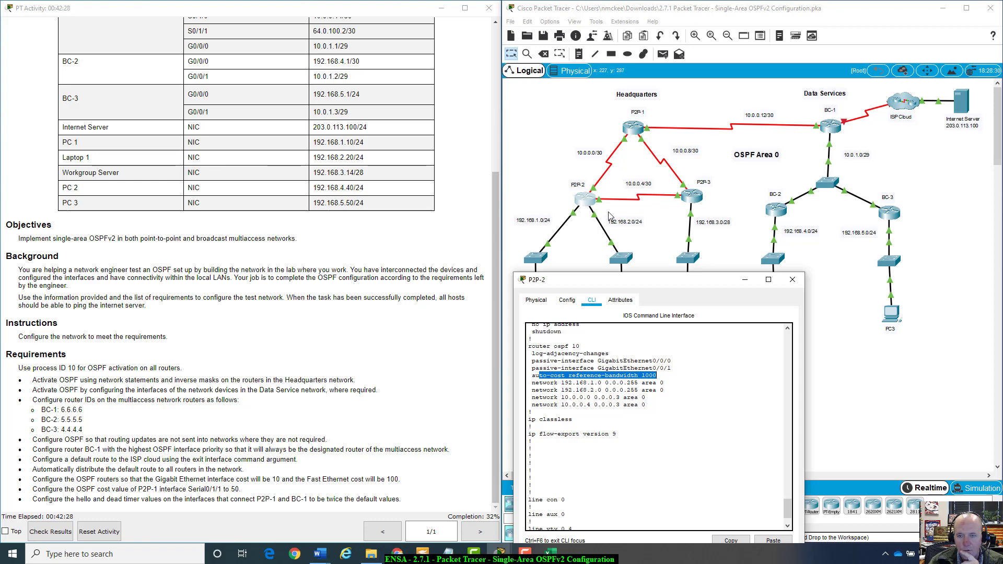
left_click_drag(641, 289, 644, 310)
left_click(629, 450)
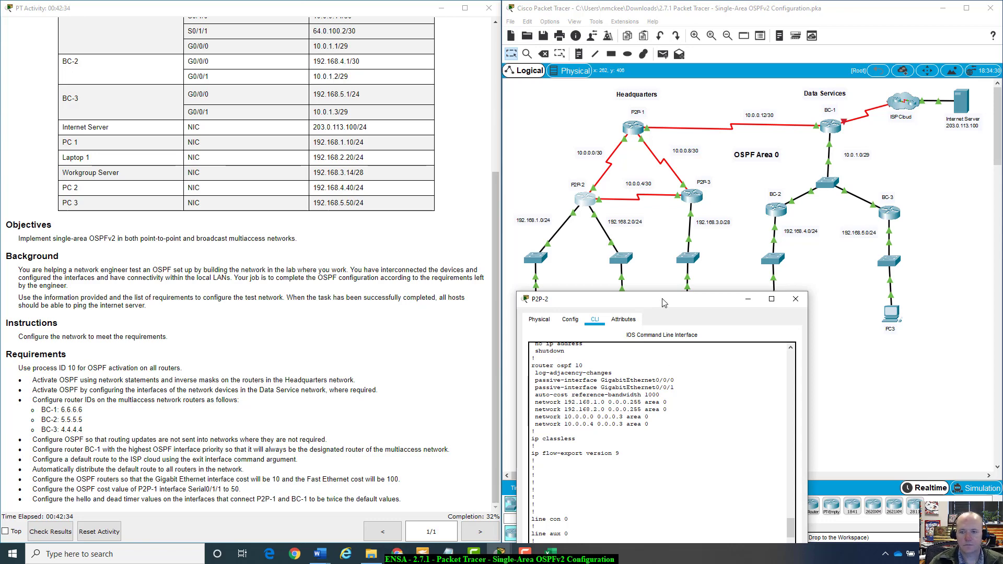
left_click(749, 299)
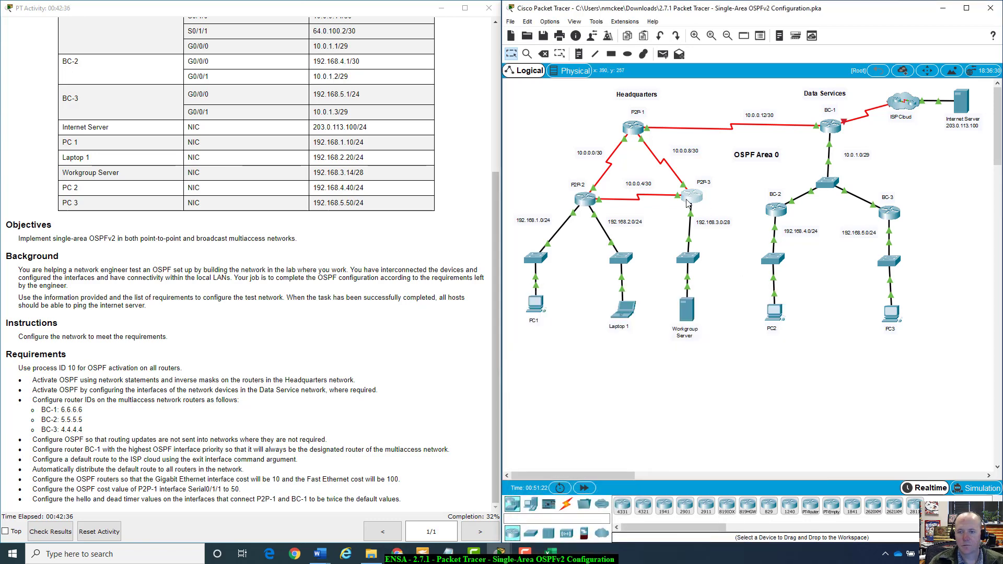
- Open the command line of router P2P-3 and enter global configuration mode
left_click(693, 196)
left_click_drag(514, 125, 680, 232)
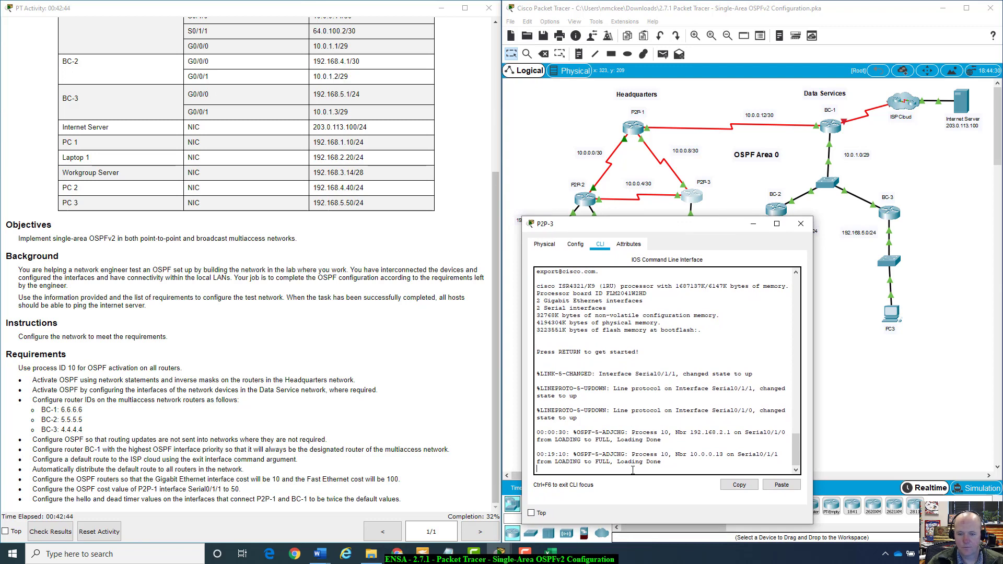
key("Return")
type("ena")
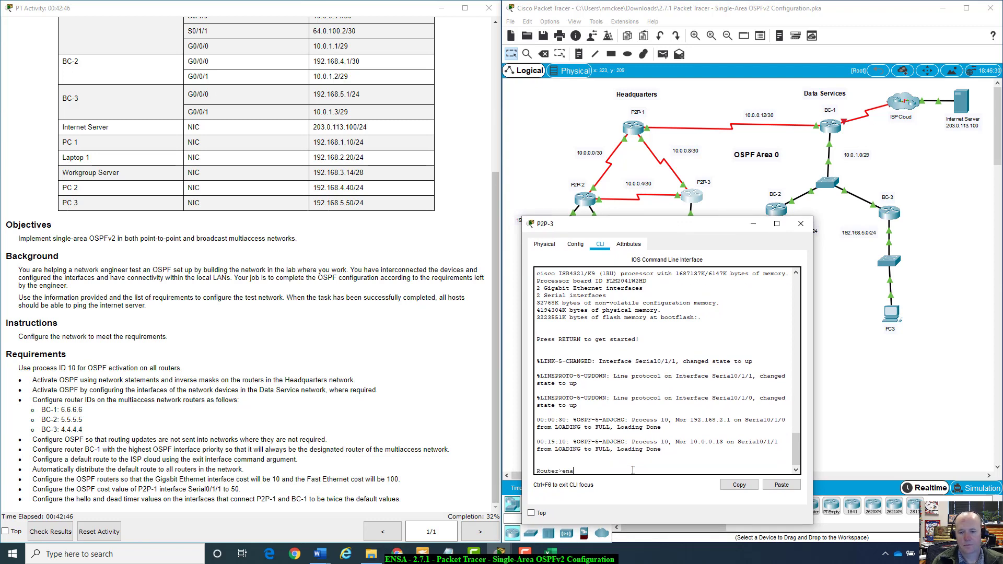
type("ble")
key("Return")
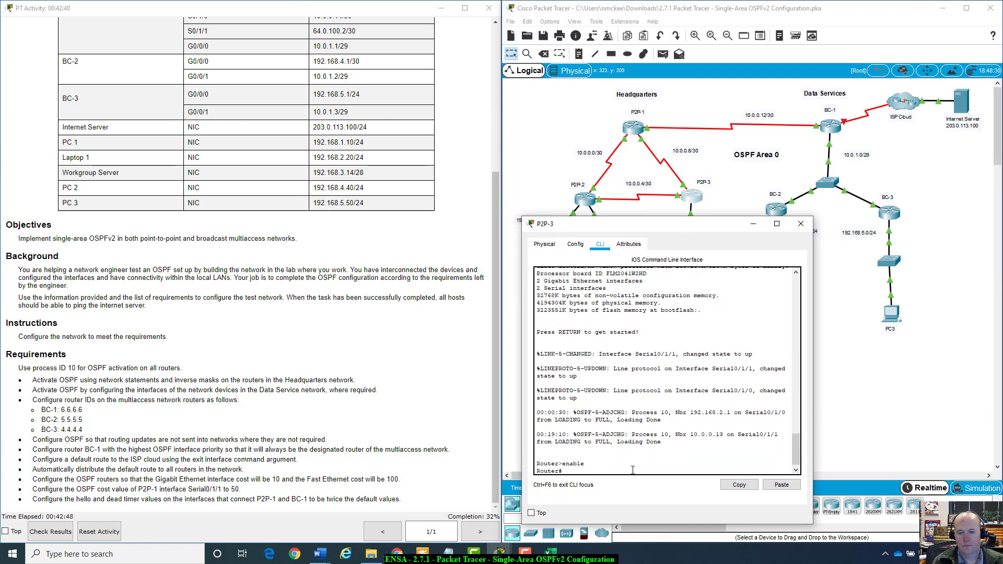
type("config t")
key("Return")
- Enter router configuration for OSPF process 10 on P2P-3
type("rout")
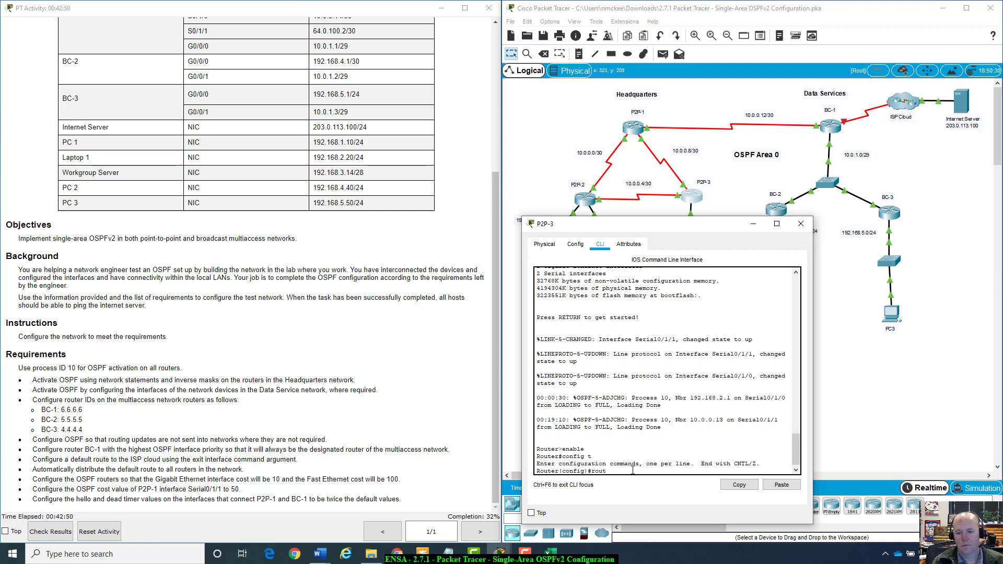
type("er osp")
key("Tab")
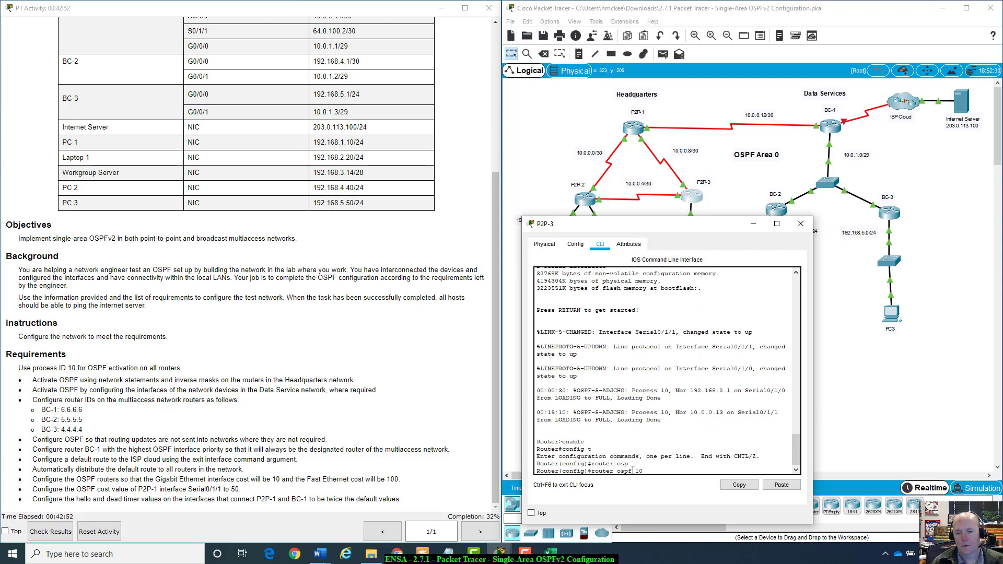
type("10")
key("Return")
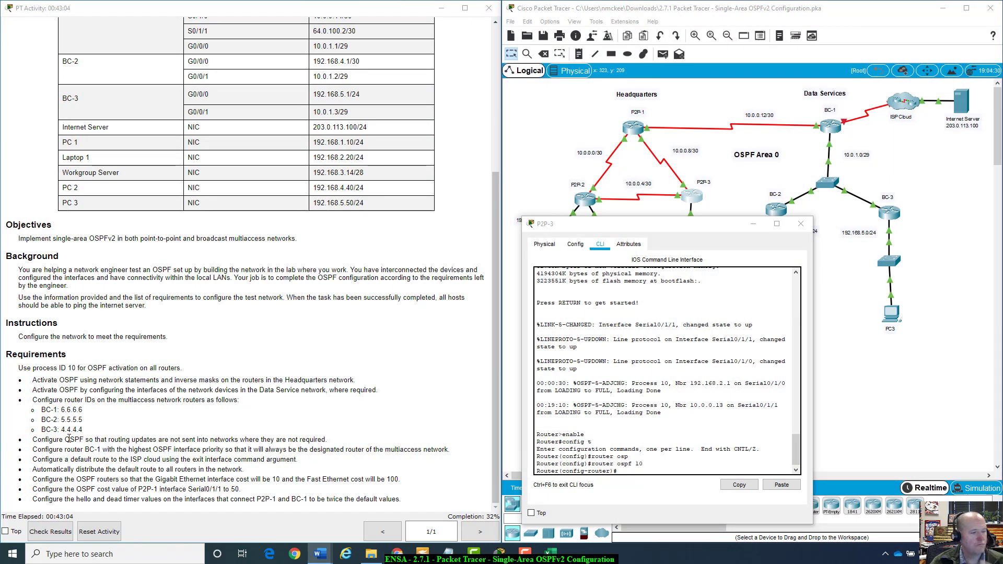
- Add network 10.0.0.4 with wildcard mask 0.0.0.3 to OSPF area 0 on P2P-3, keeping the topology's link labels in view
left_click(628, 467)
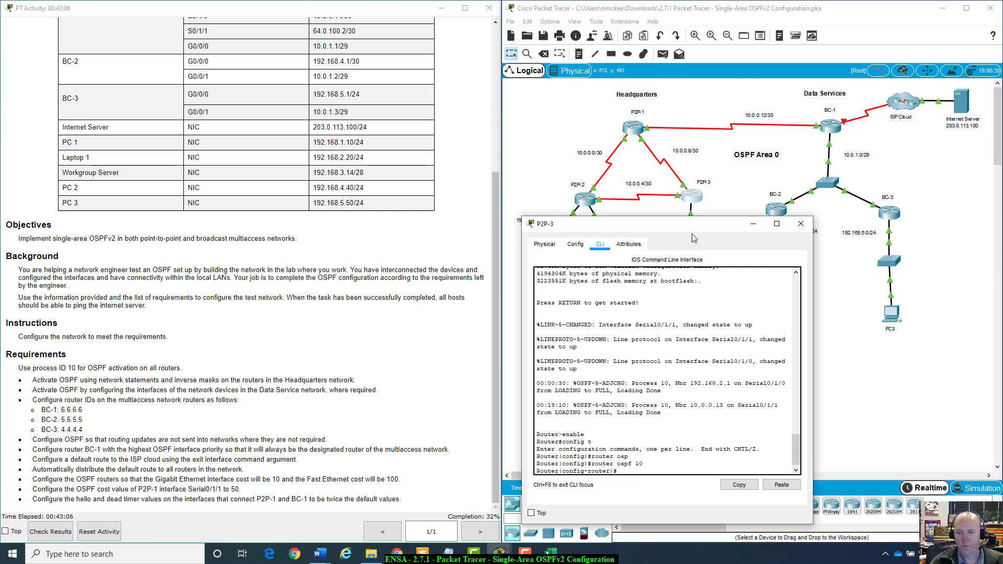
mouse_move(694, 225)
left_mouse_down()
mouse_move(689, 288)
mouse_move(707, 239)
left_mouse_up()
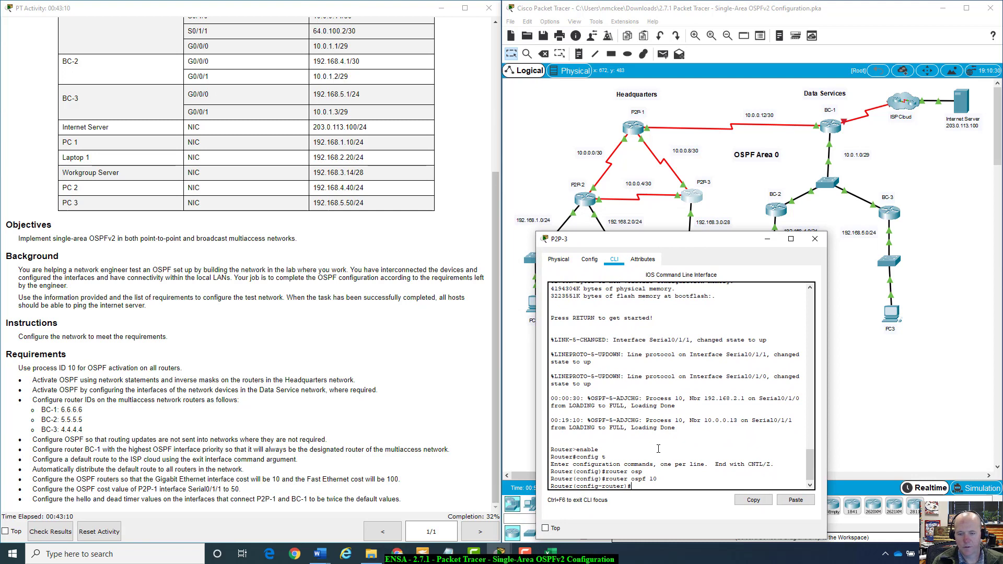
type("net")
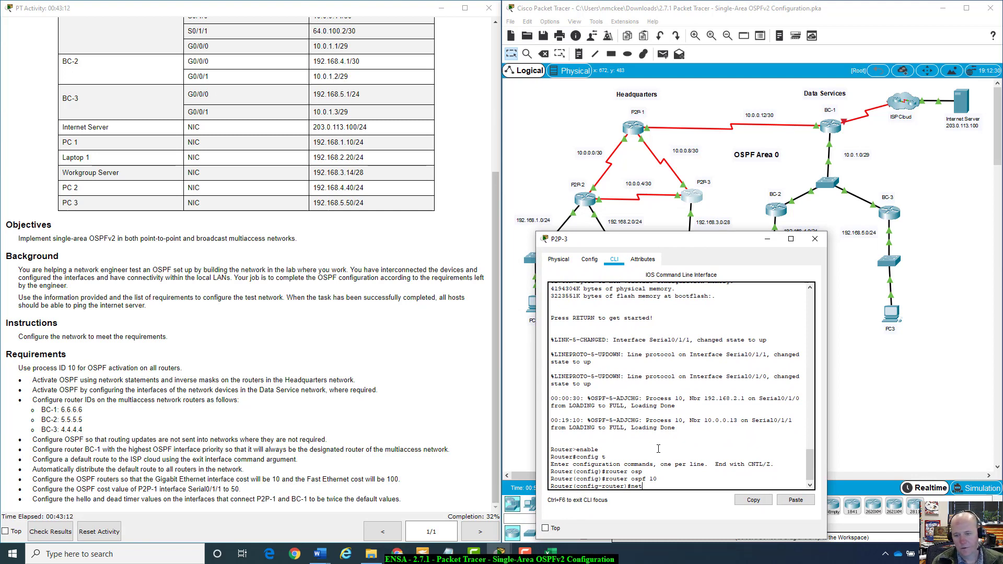
key("Tab")
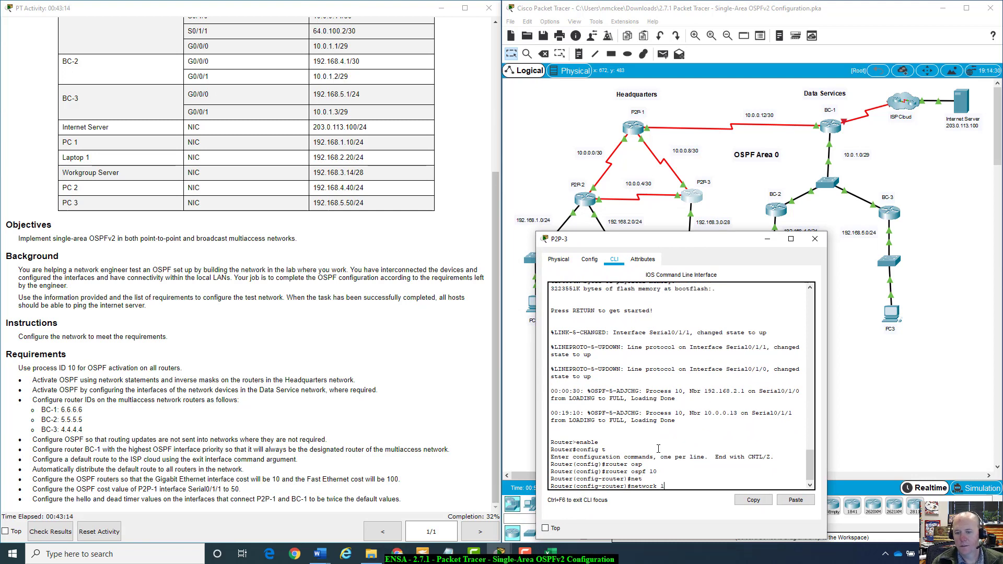
type("10.0")
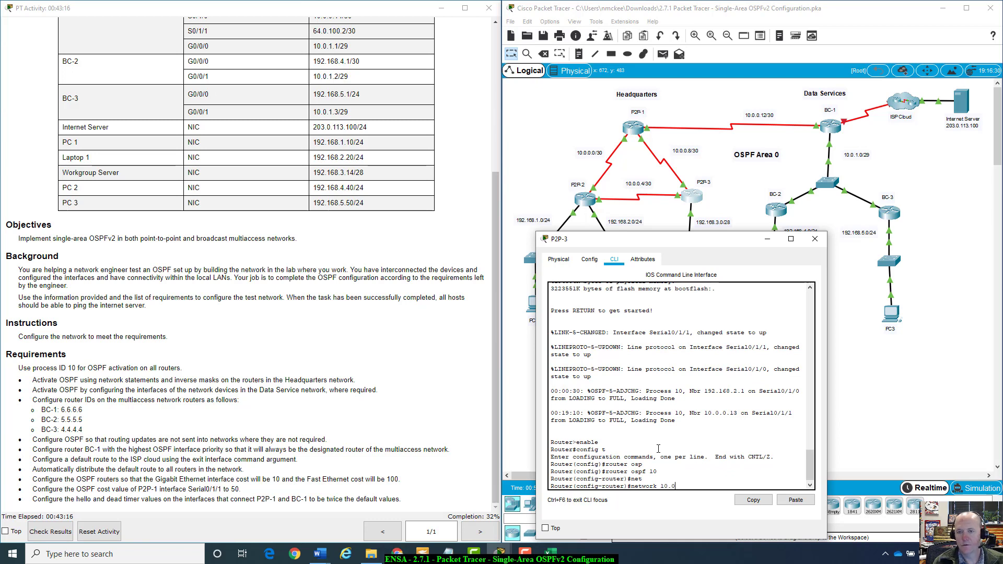
type(".0.4 ")
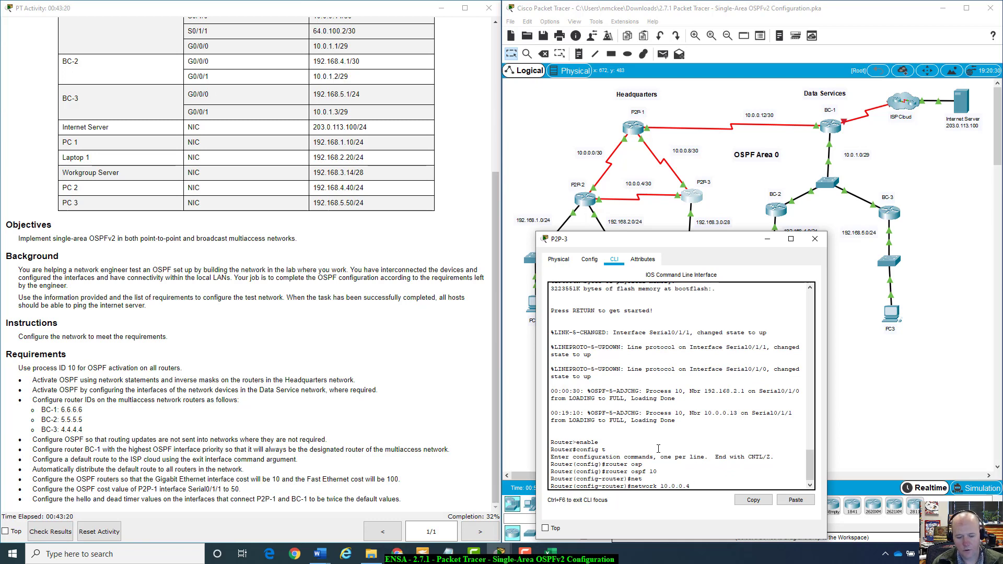
type("0.0.0.")
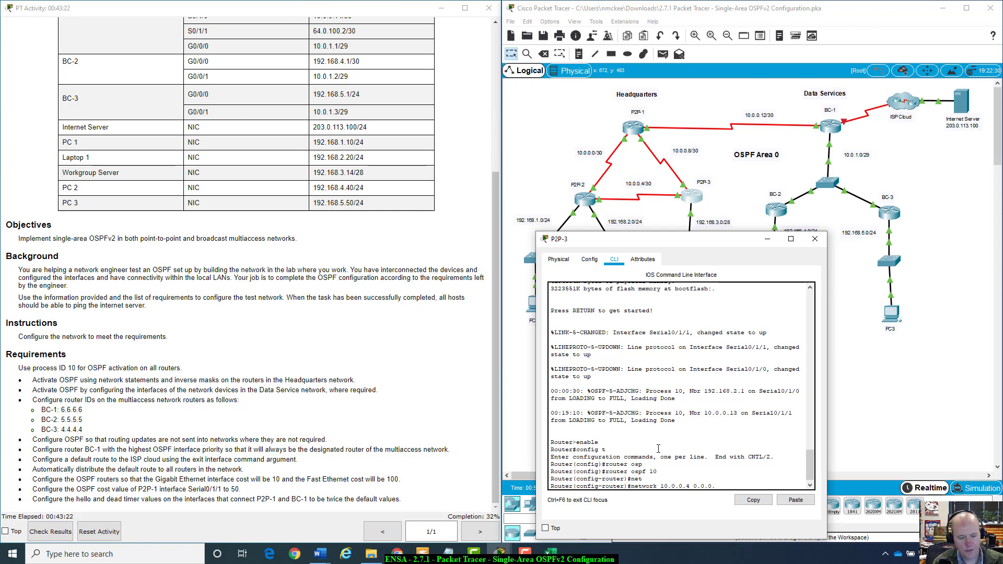
type("3 a")
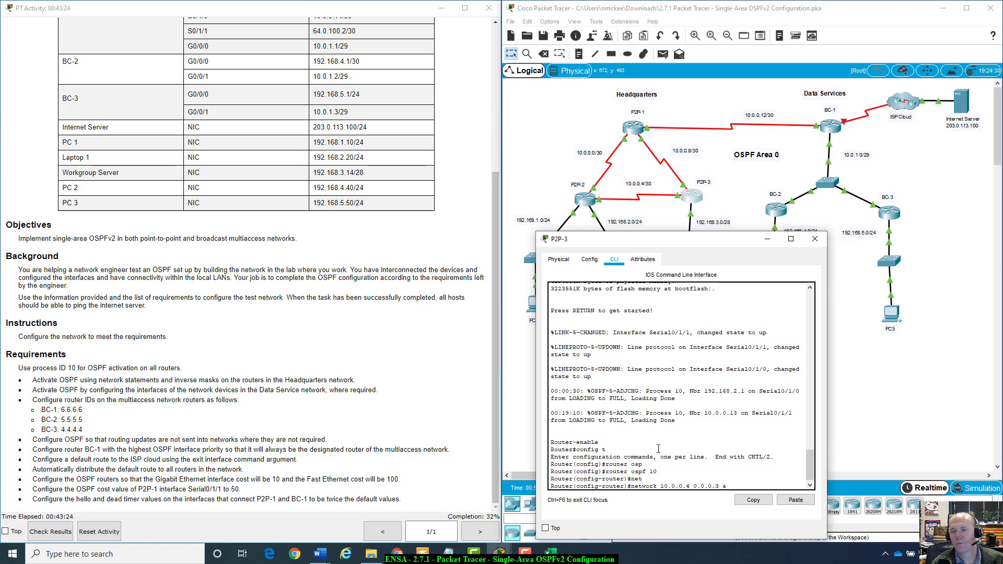
type("rea 0")
key("Return")
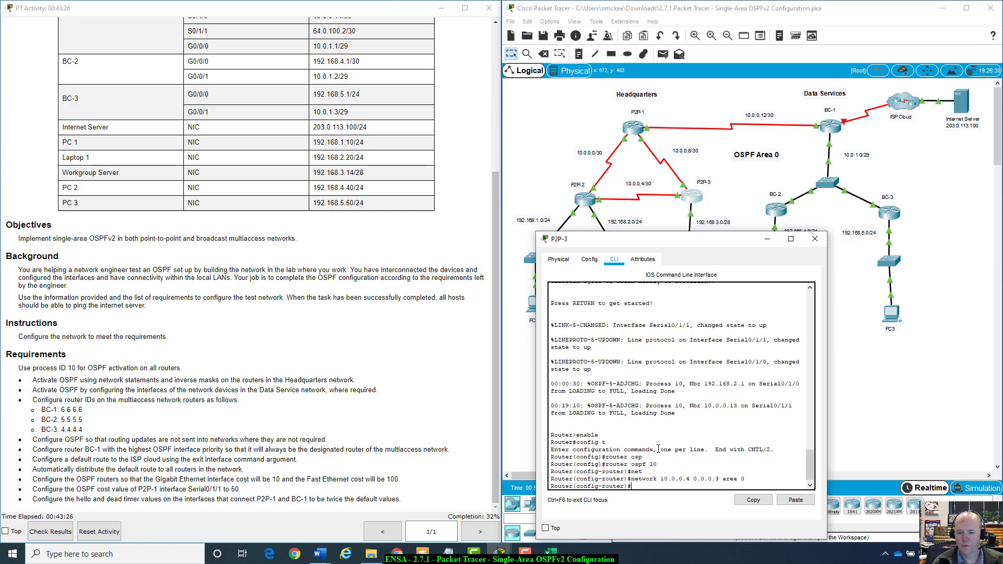
- Add network 10.0.0.8 with wildcard mask 0.0.0.3 to OSPF area 0 on P2P-3
key("Up")
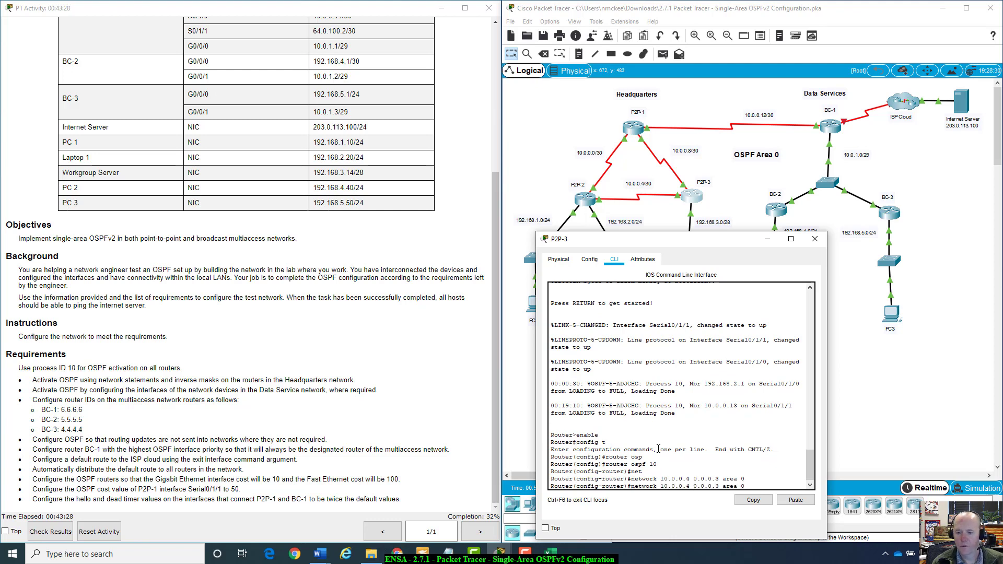
key("BackSpace")
type("8")
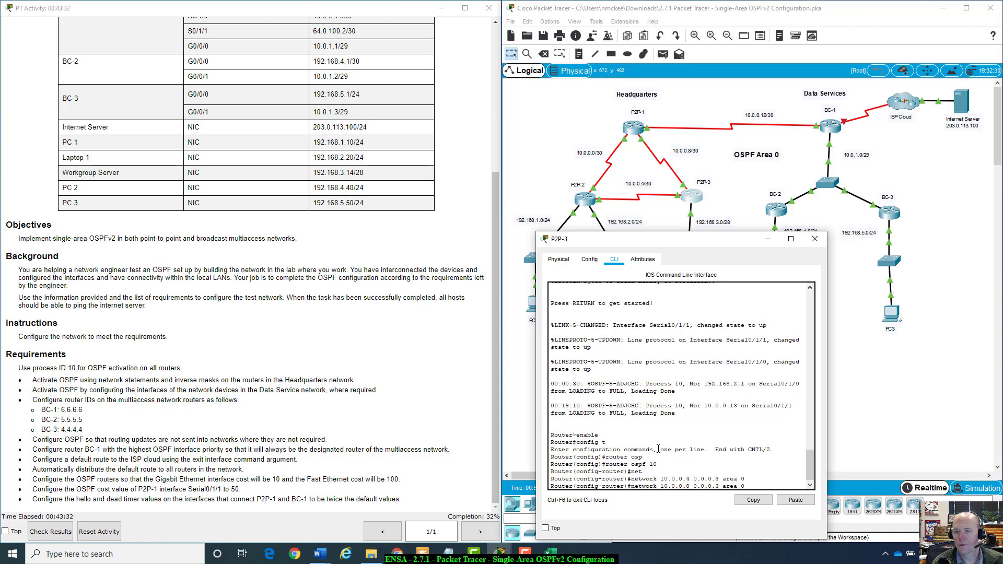
key("Return")
- Reuse the last network statement, replacing its address with 192.168.3.0 and entering the wildcard mask as 0.0.0. without its last octet
key("Up")
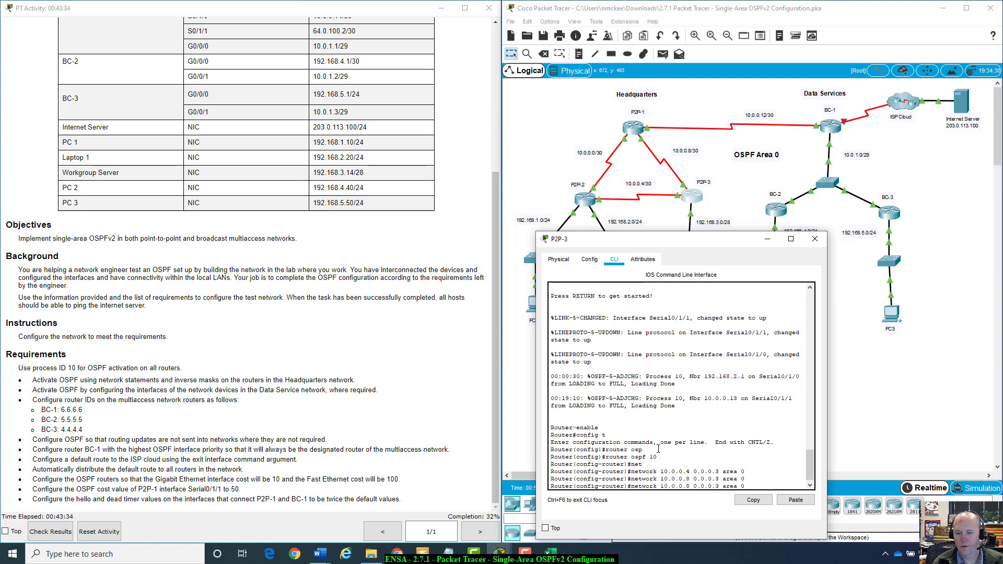
key("Left")
key("Left")
key("Left")
key("Left")
key("Left")
key("Left")
key("Left")
key("BackSpace")
key("BackSpace")
key("BackSpace")
key("BackSpace")
key("BackSpace")
key("BackSpace")
key("BackSpace")
key("BackSpace")
key("BackSpace")
key("BackSpace")
key("BackSpace")
key("BackSpace")
key("BackSpace")
key("BackSpace")
key("BackSpace")
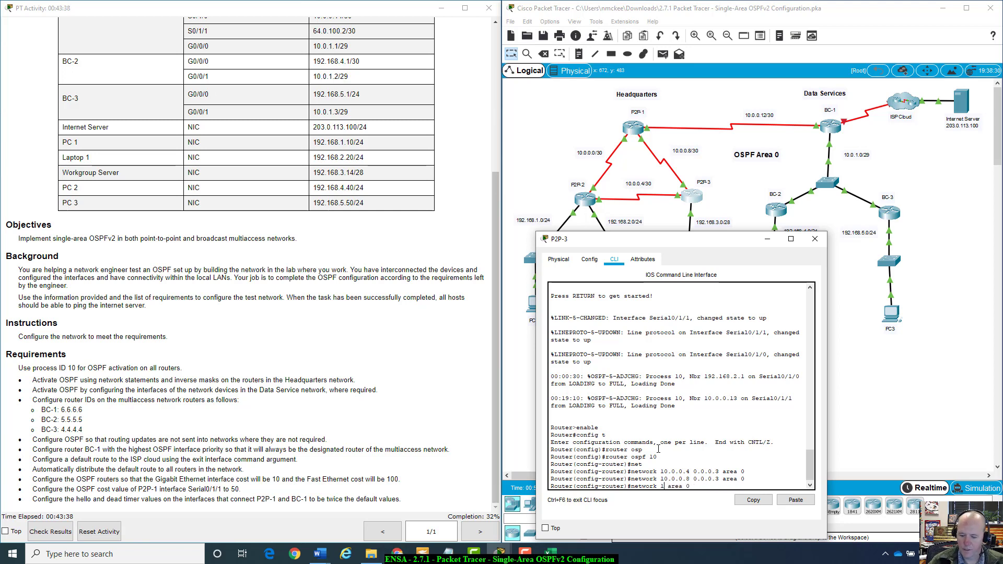
type("92.168.")
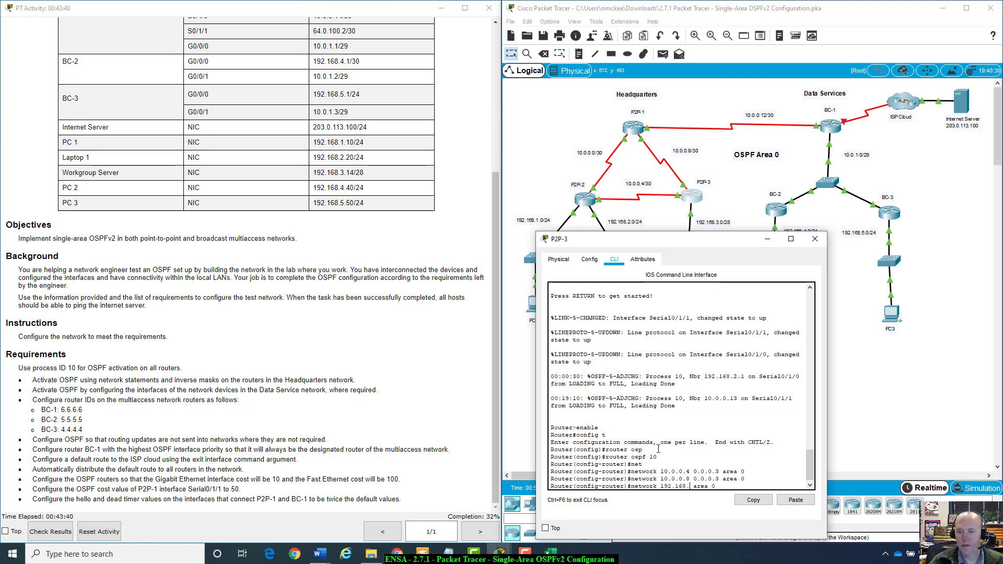
type("3.0")
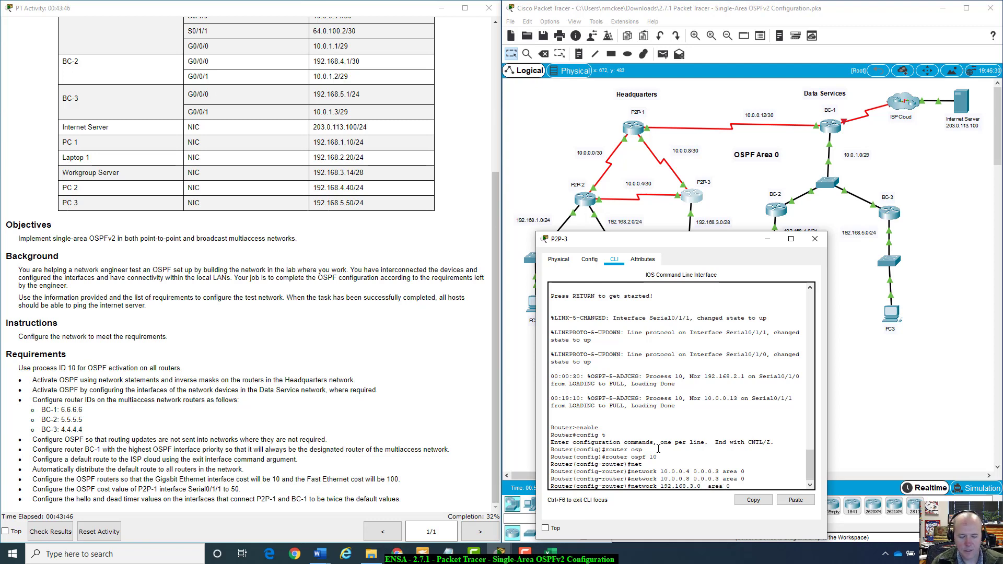
type(" 0.0.0.")
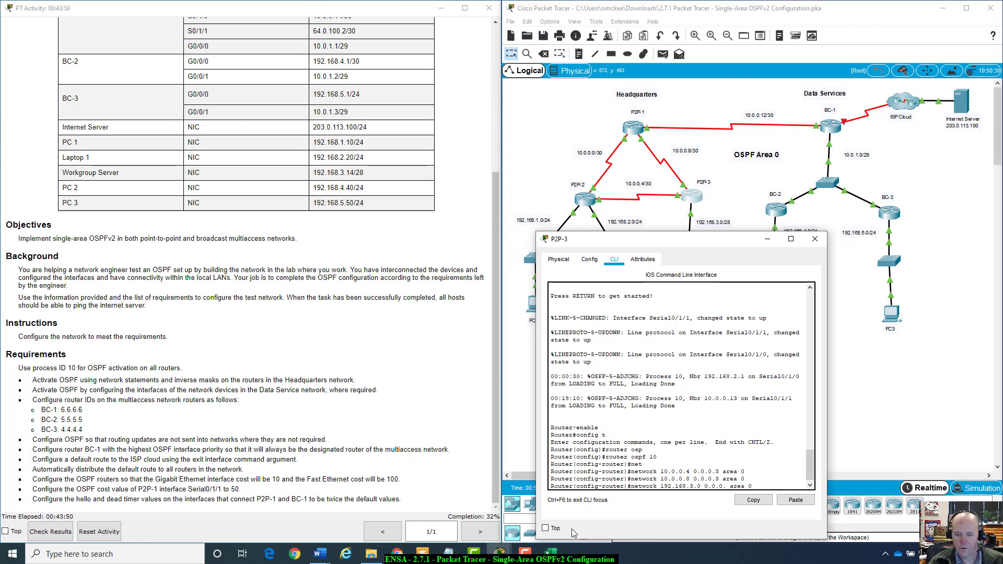
- Look up the /28 wildcard in the Excel subnet table and complete P2P-3's 192.168.3.0 network statement with 15 as the wildcard's last octet
left_click(550, 554)
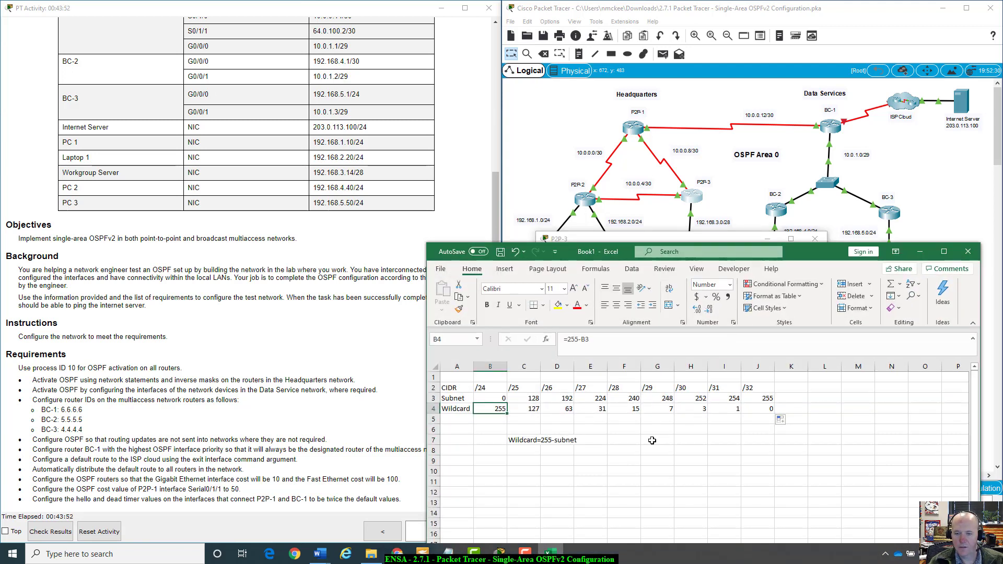
left_click(627, 410)
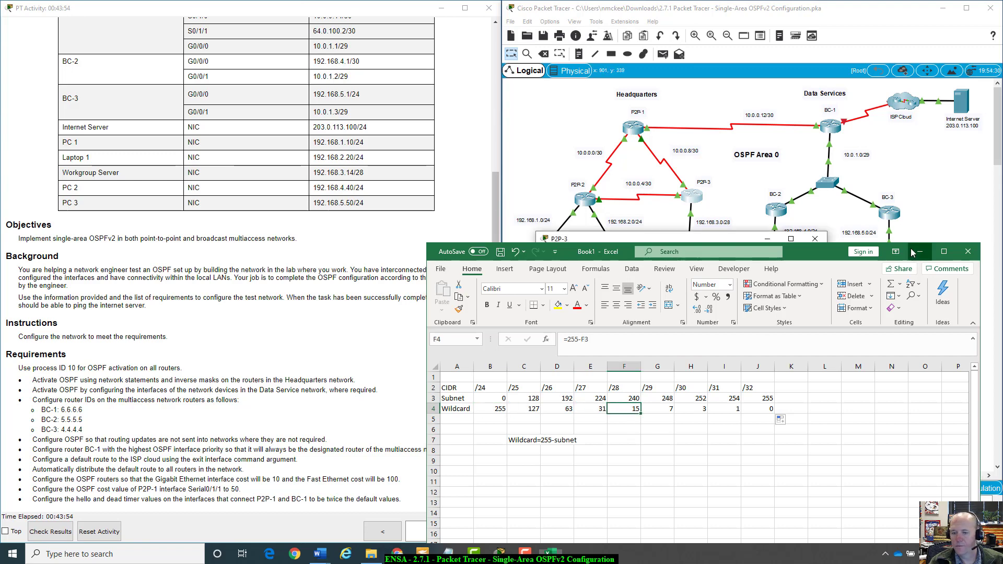
left_click(920, 251)
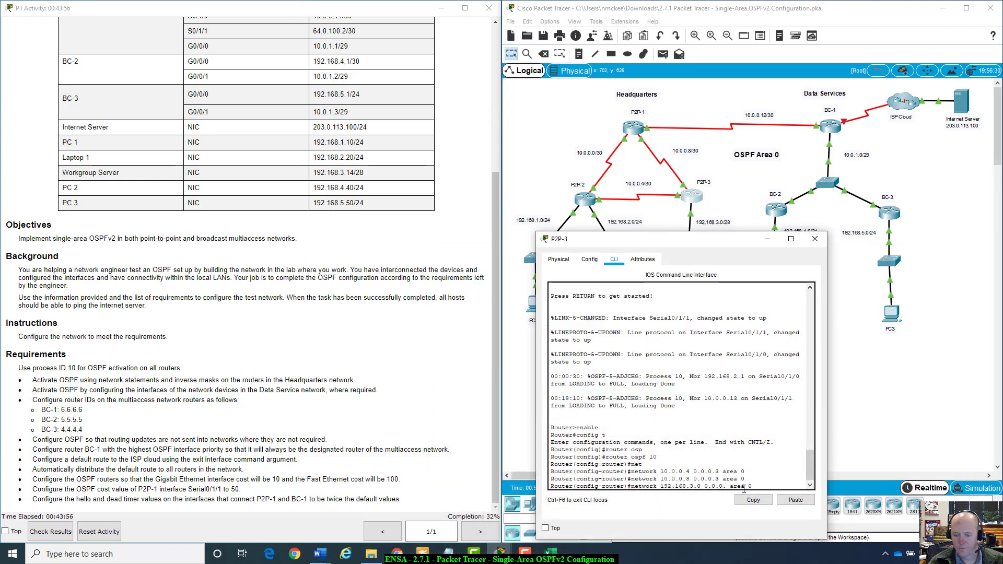
type("15")
key("Return")
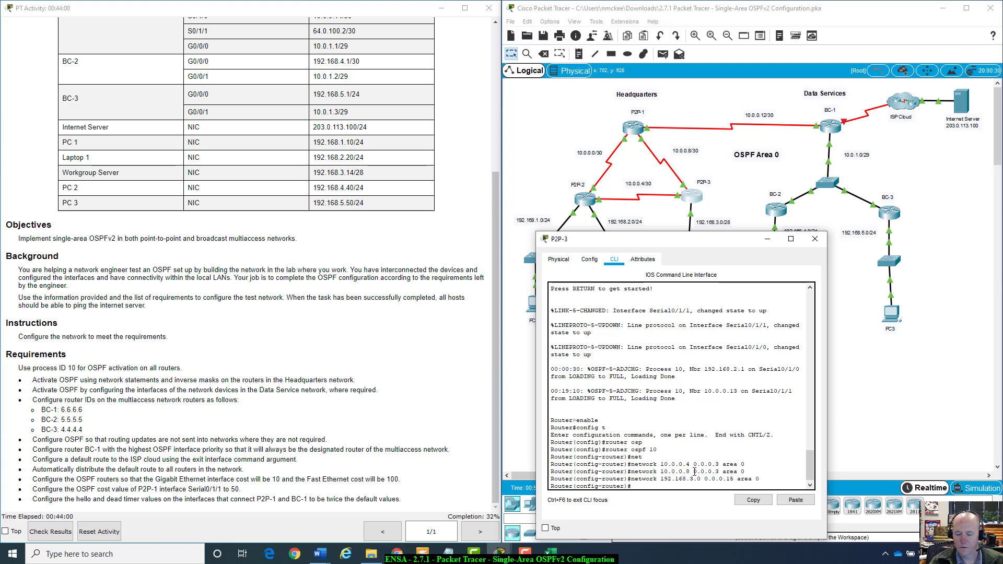
- Leave OSPF router configuration and display P2P-3's running configuration through its OSPF process 10 section
type("exit")
key("Return")
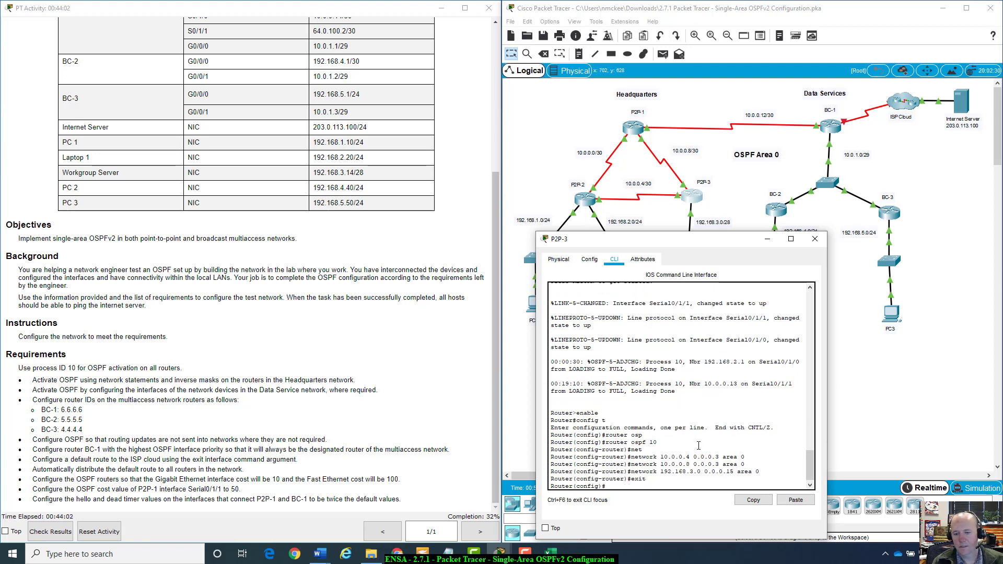
type("do show ")
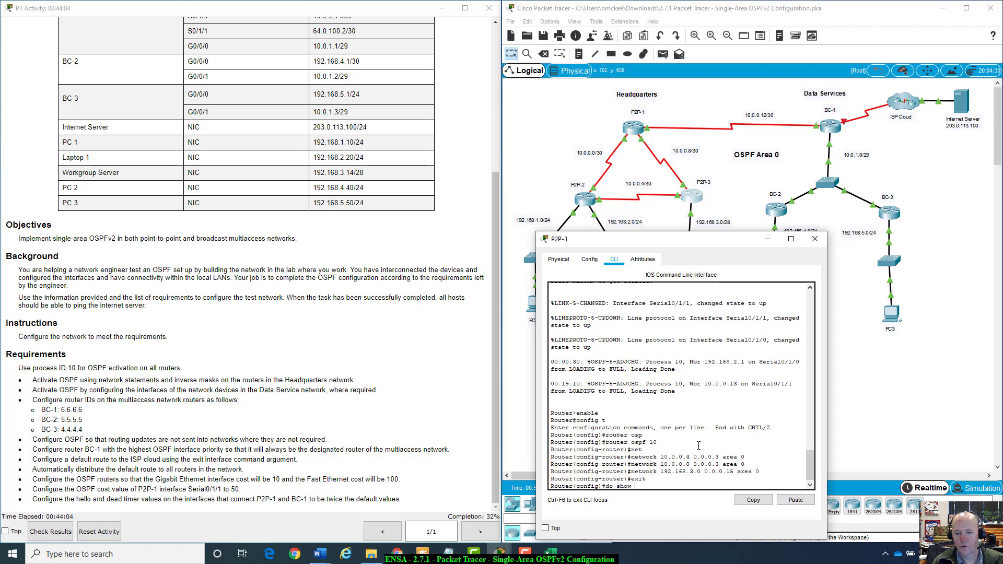
type("ru")
key("Return")
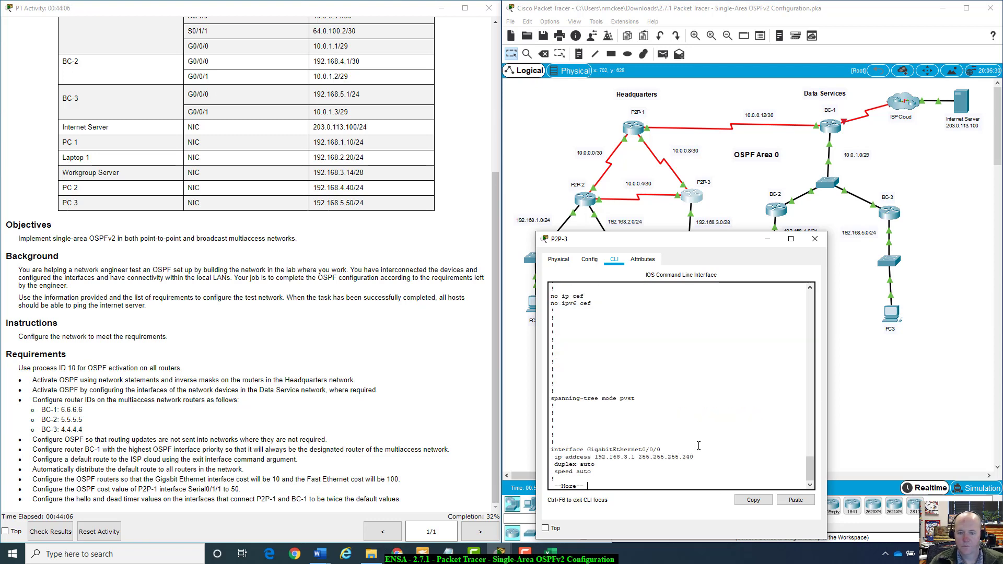
key("space")
key("space")
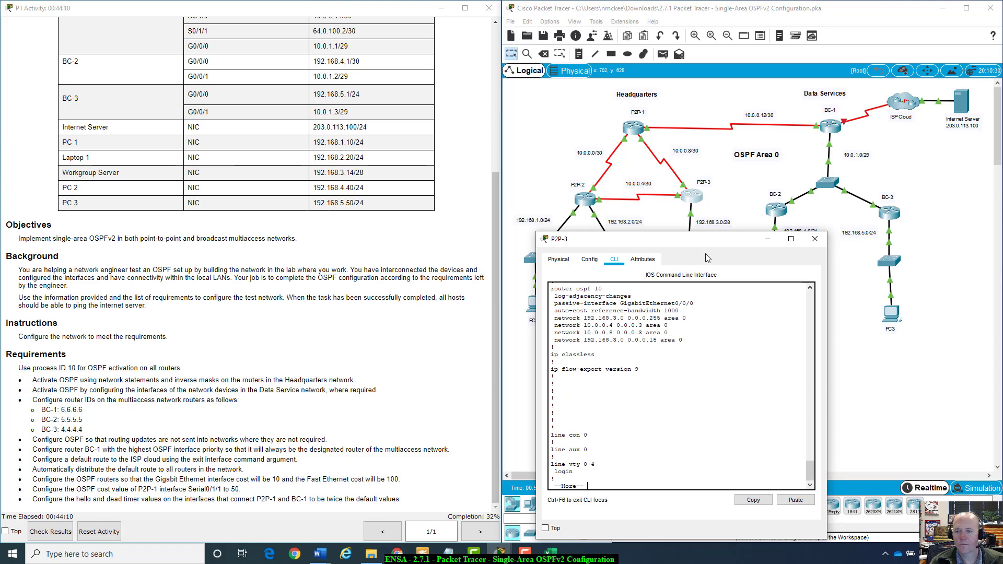
- Review the passive-interface GigabitEthernet0/0/0 line and network statements under P2P-3's OSPF process, compare them with the topology, and put the router window away
left_click_drag(706, 241, 713, 291)
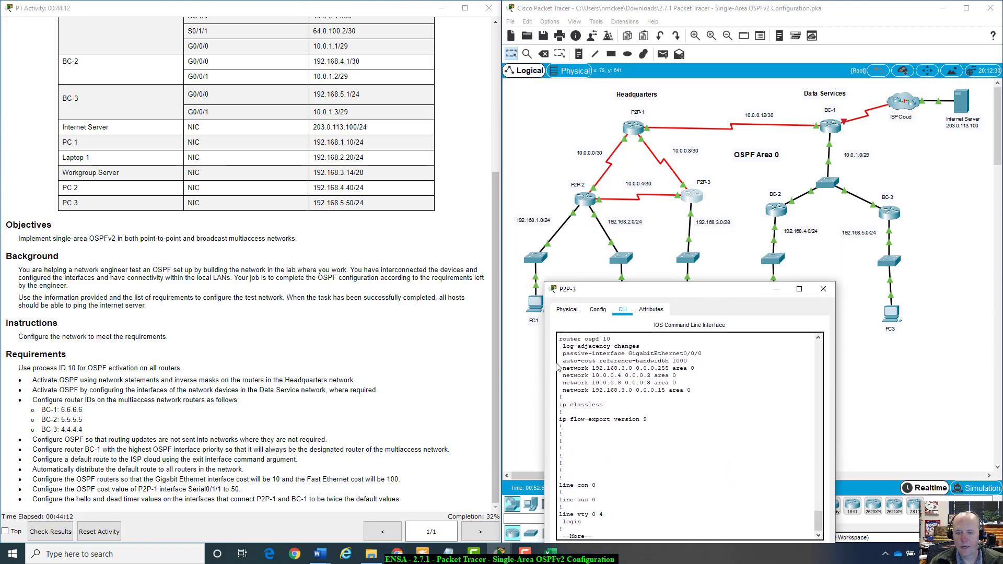
left_click_drag(702, 354, 662, 351)
left_click(576, 349)
left_click_drag(562, 355, 702, 353)
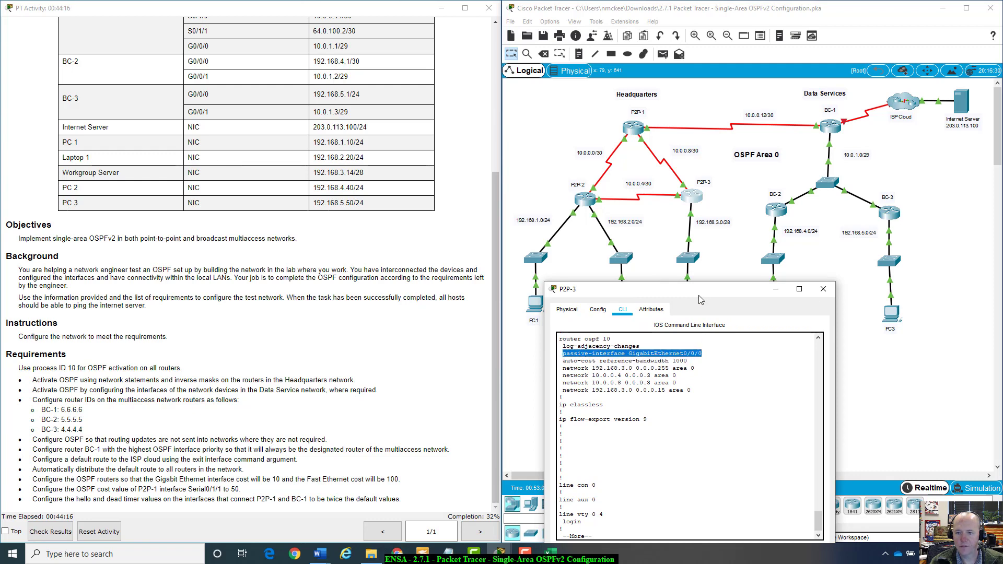
left_click_drag(698, 296, 698, 239)
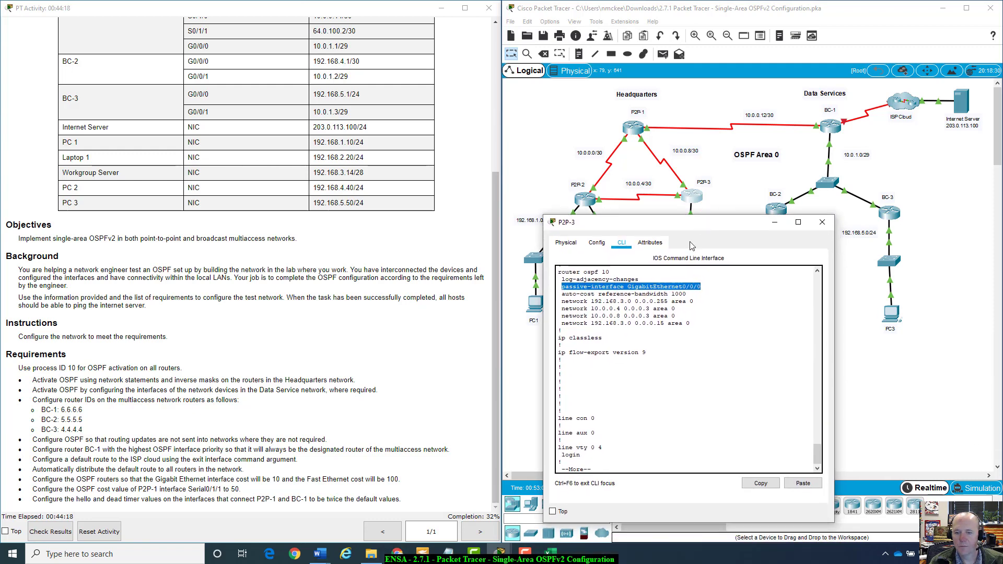
left_click_drag(638, 222, 668, 303)
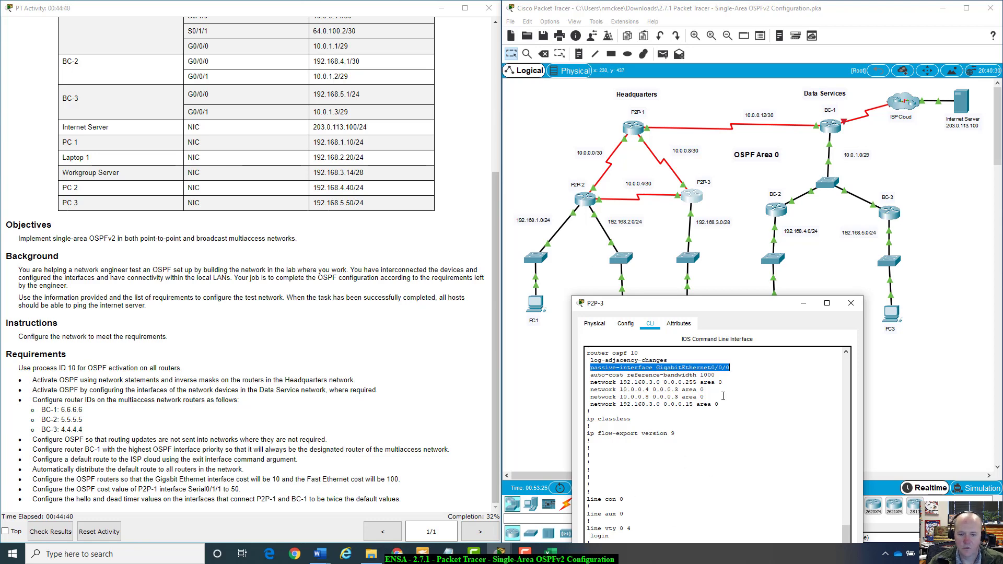
left_click_drag(710, 311, 727, 282)
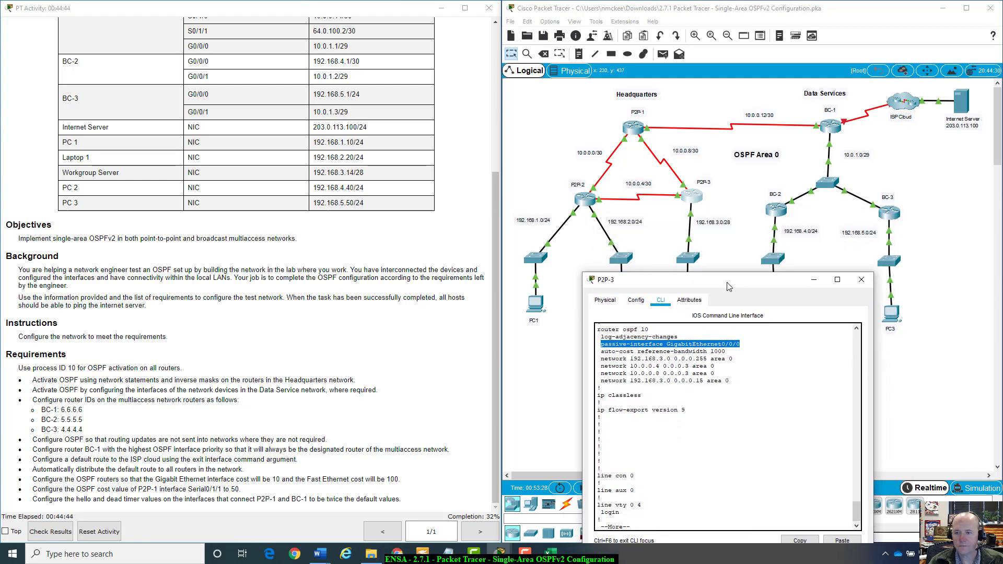
left_click(810, 283)
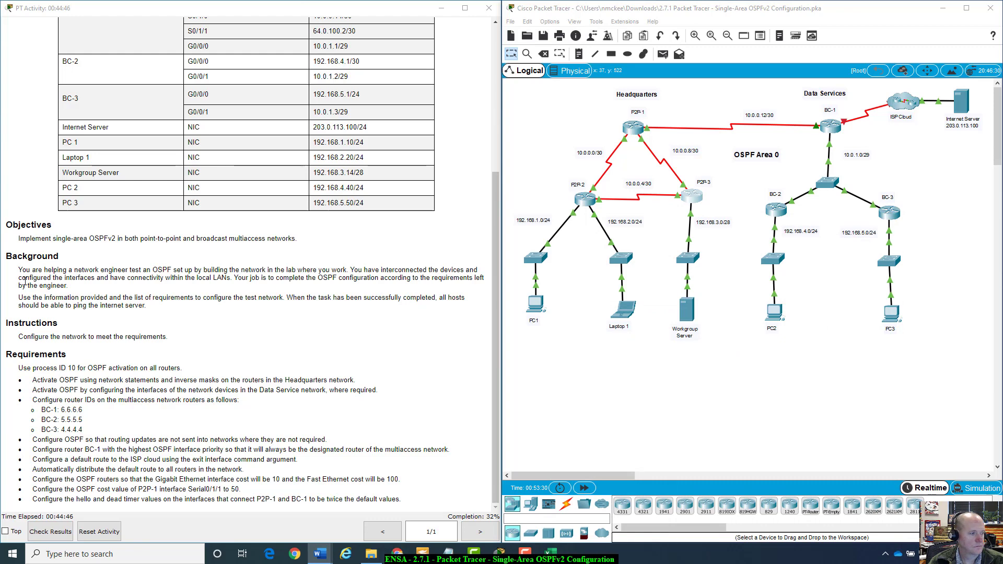
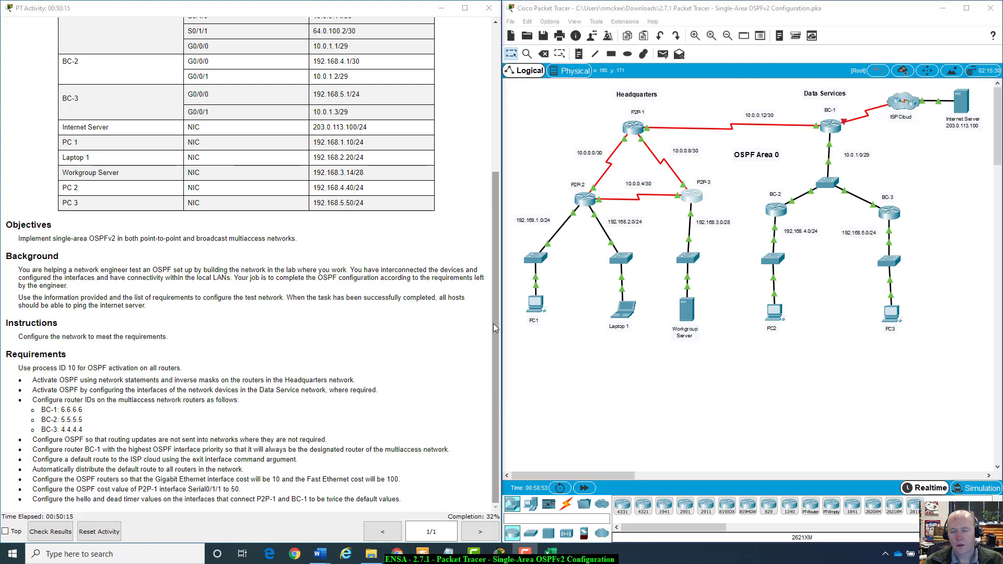
- Compare BC-1's interfaces in the addressing table with its port labels in the topology, marking the S0/1/1 address
scroll(415, 268, "up", 3)
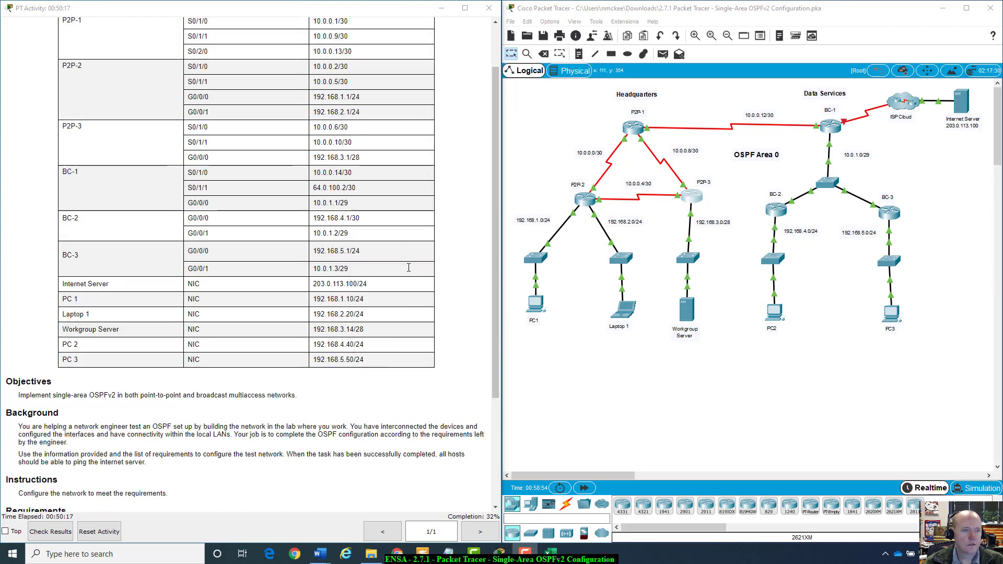
scroll(408, 267, "down", 3)
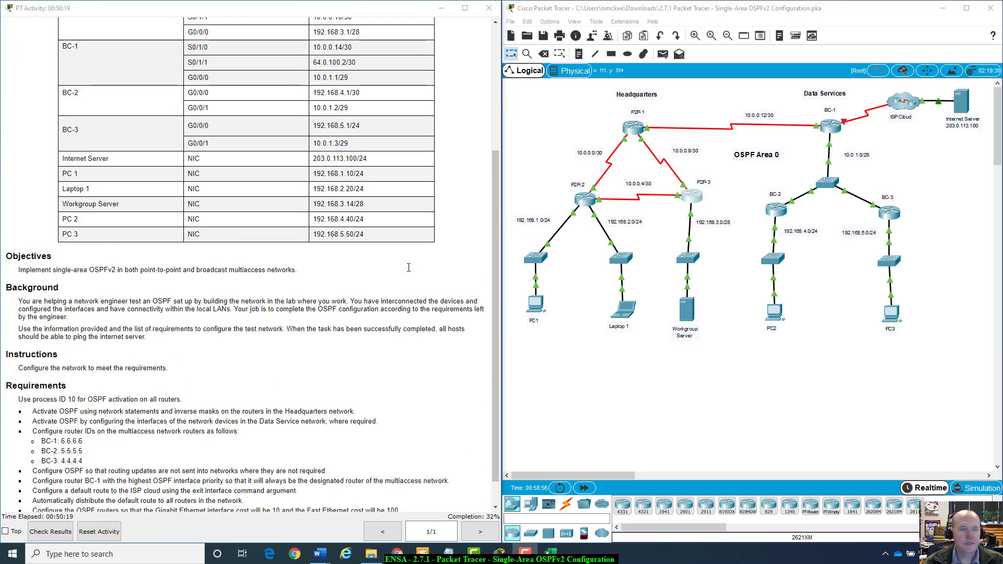
scroll(409, 268, "up", 1)
scroll(408, 268, "down", 1)
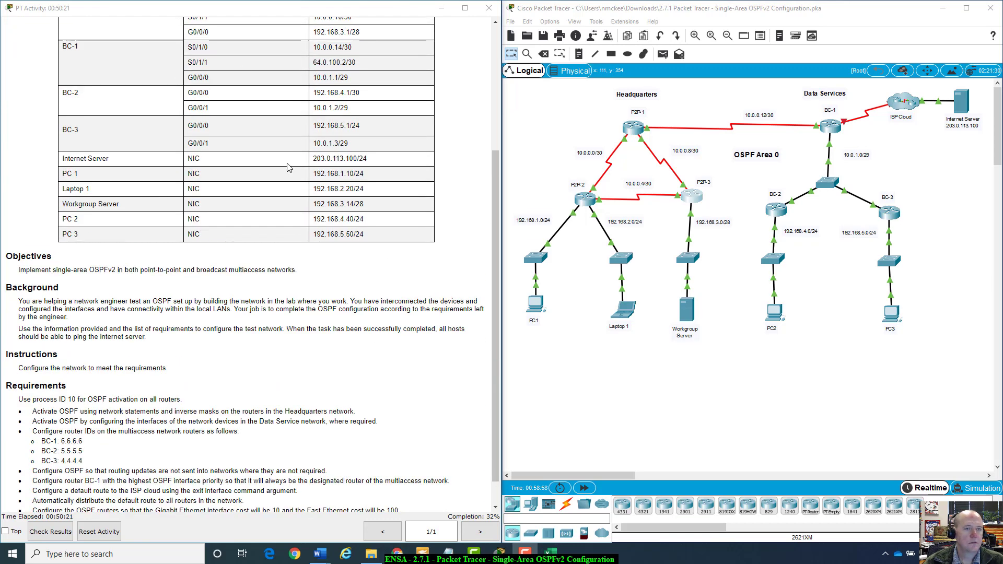
left_click(845, 126)
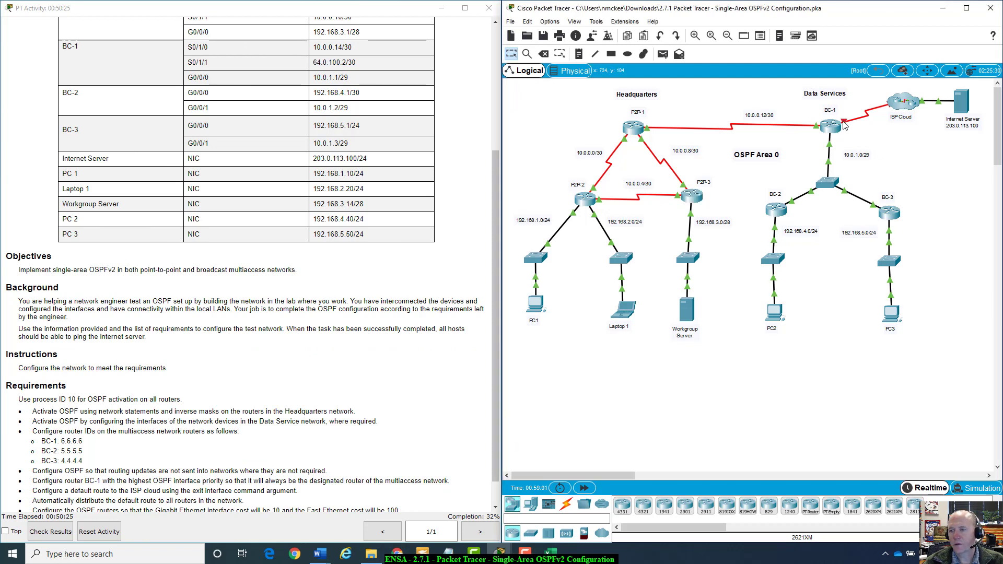
mouse_move(845, 126)
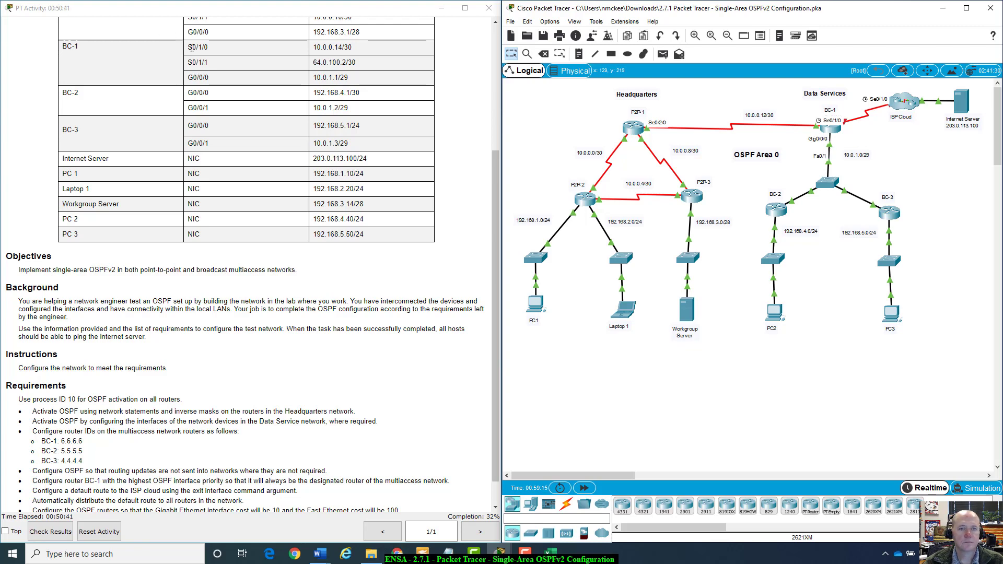
left_click_drag(313, 62, 354, 62)
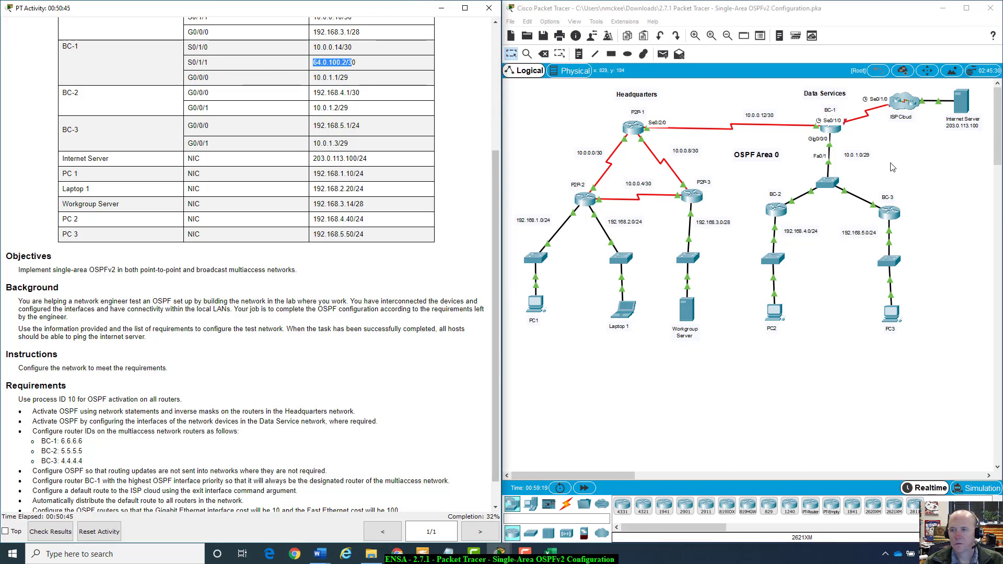
- Open the command line of router BC-1, keep the topology in view, and enter global configuration mode
left_click(828, 131)
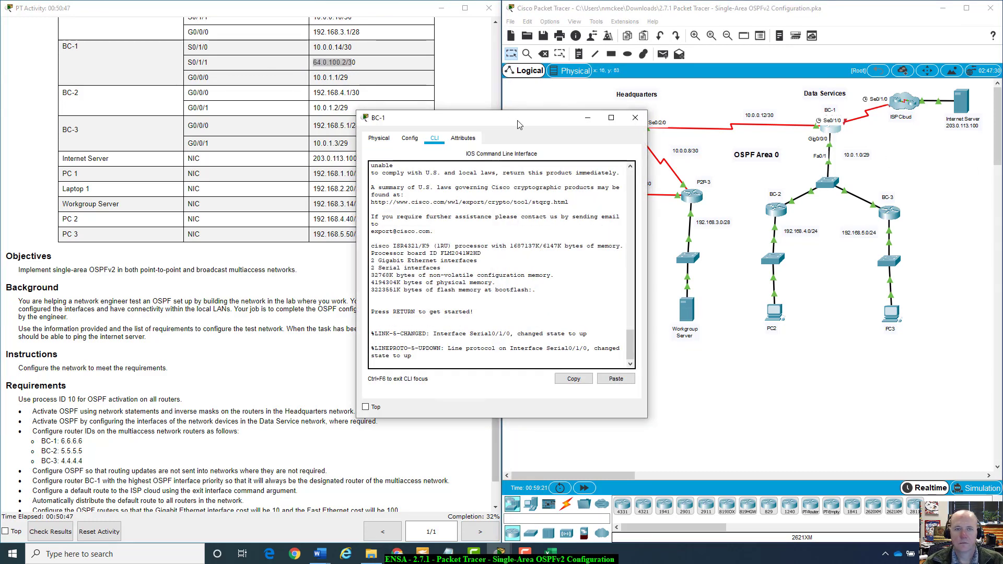
left_click_drag(521, 123, 297, 74)
left_click(229, 308)
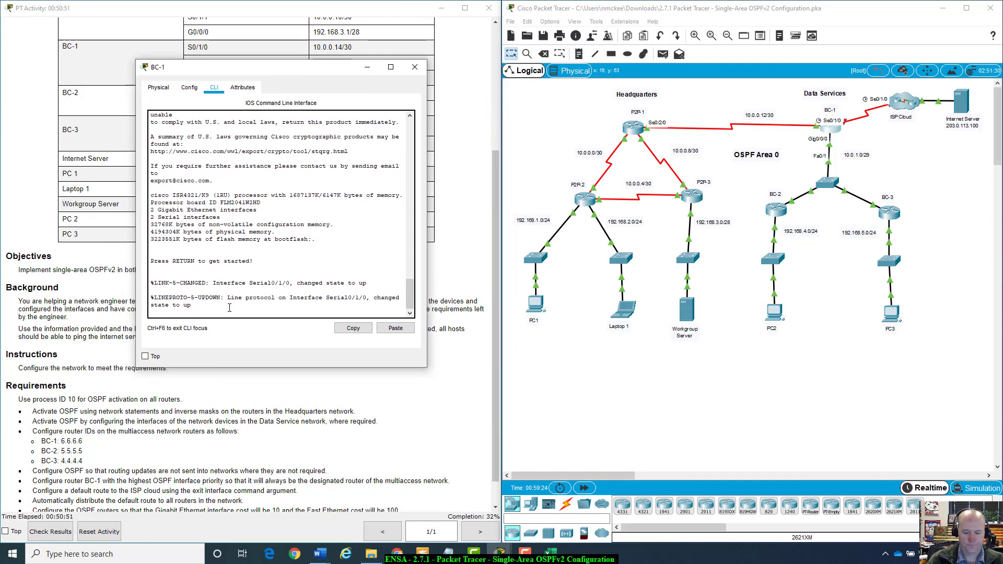
key("Return")
type("enable")
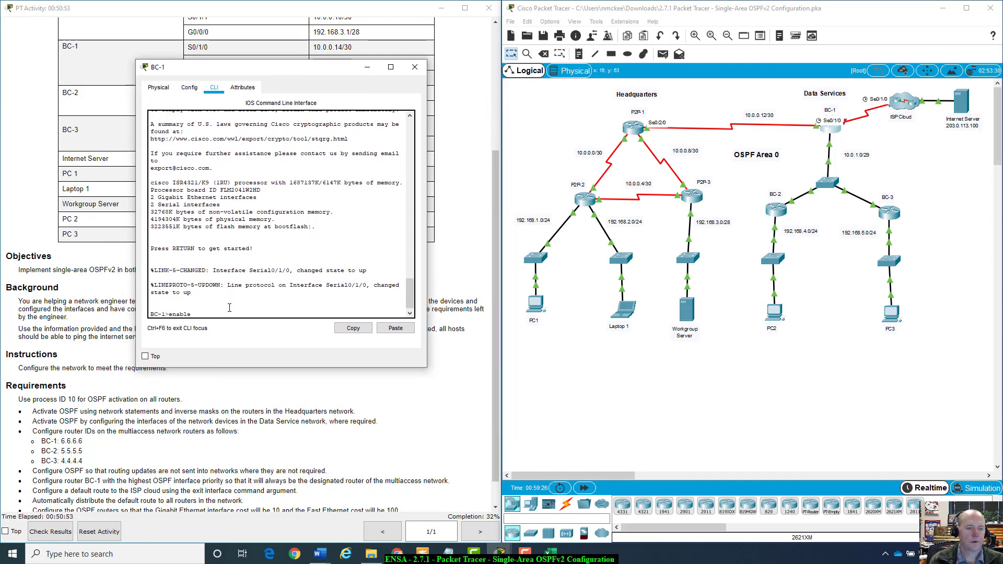
key("Return")
type("config t")
key("Return")
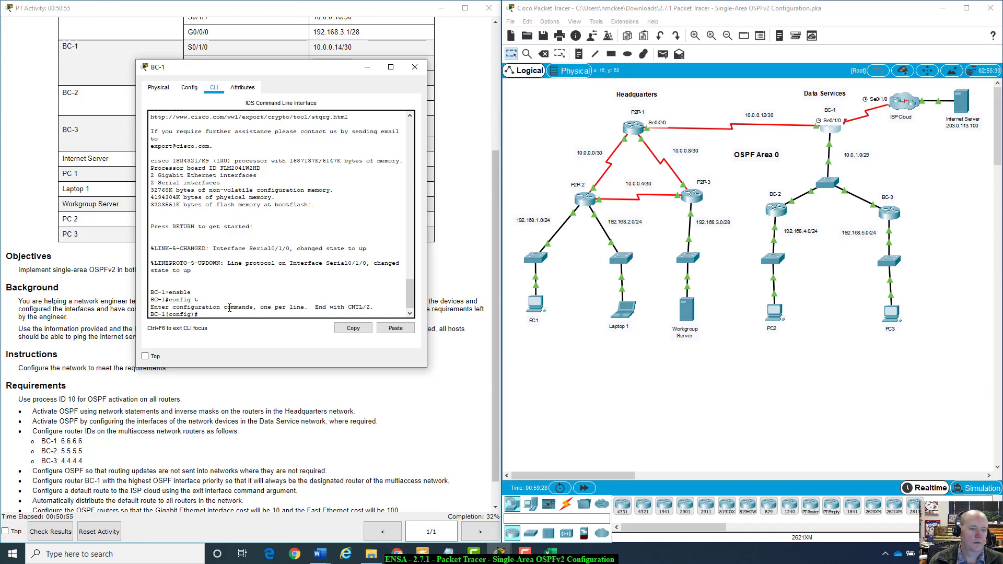
- Enable OSPF process 10 in area 0 on BC-1's Serial 0/1/0 interface
type("int")
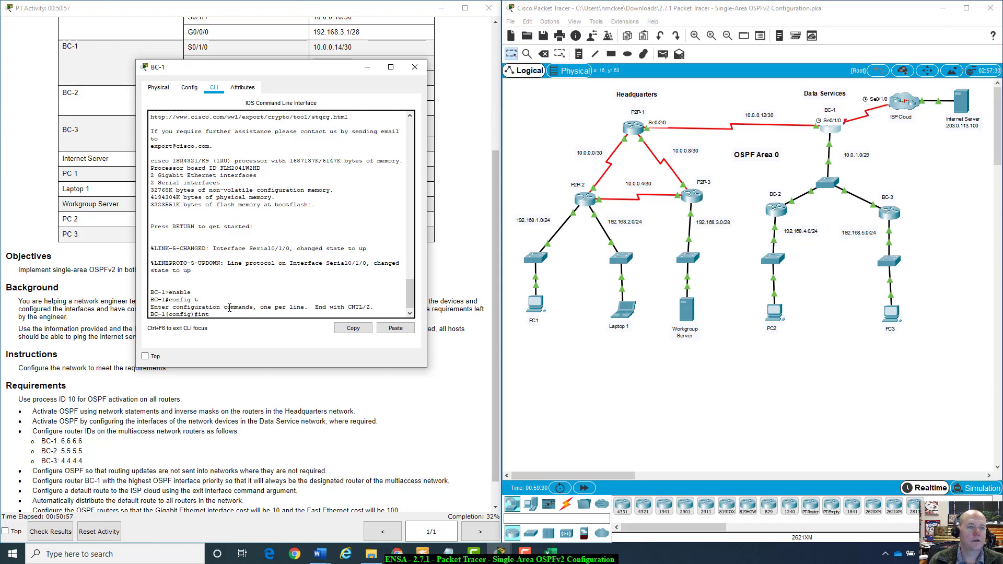
type(" s0/1")
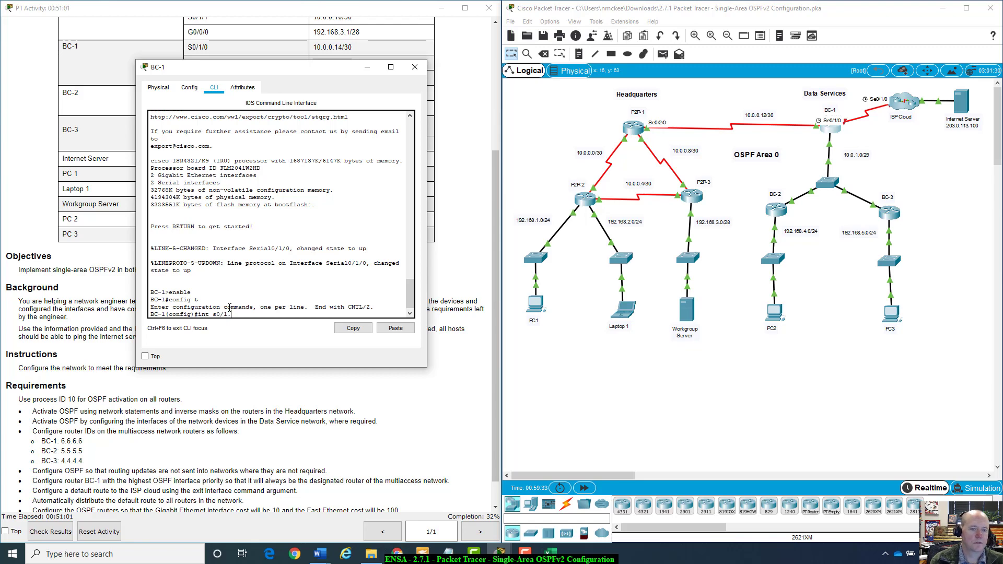
type("/")
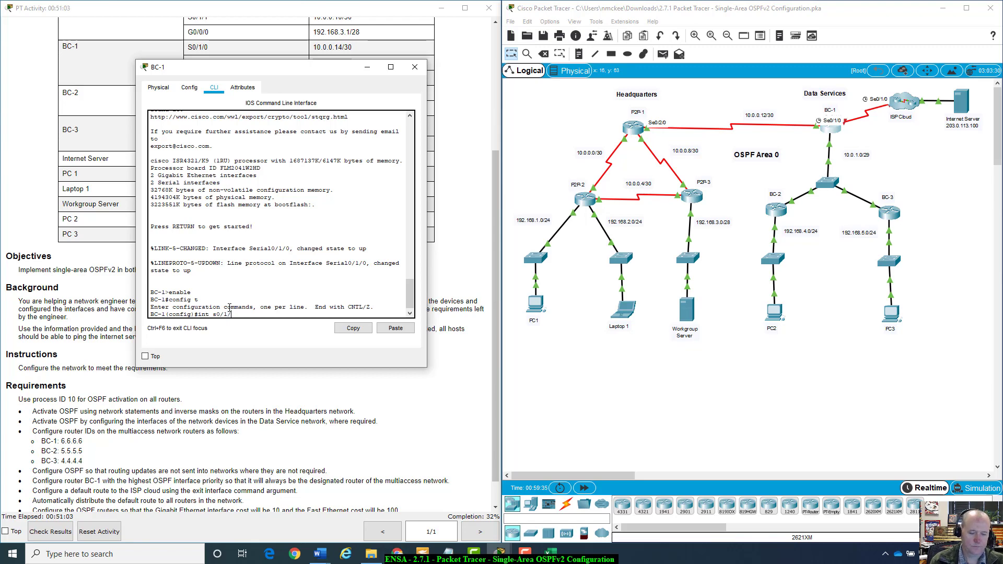
type("0")
key("Return")
type("ip o")
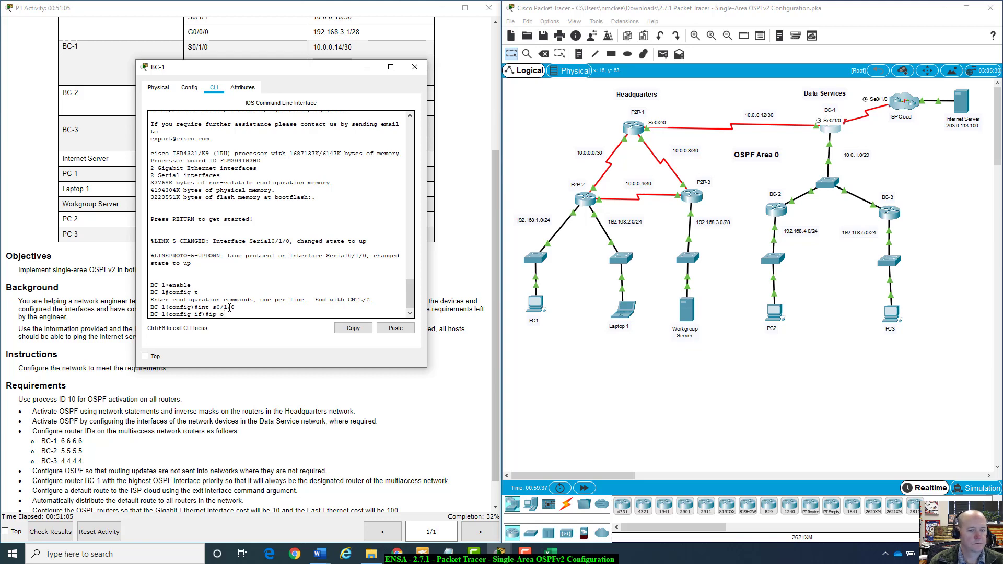
type("s")
key("Tab")
type("are")
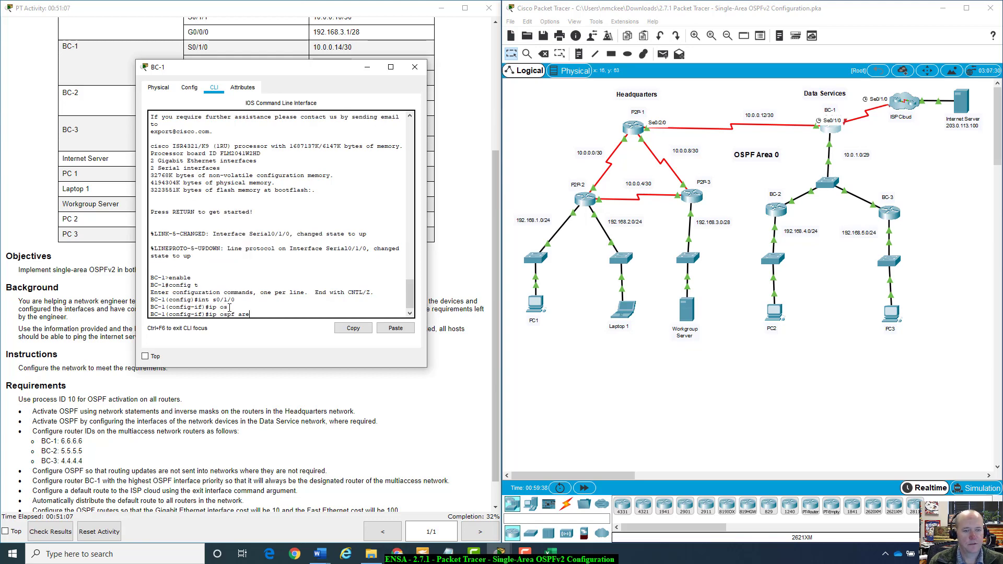
type("a 0")
key("Return")
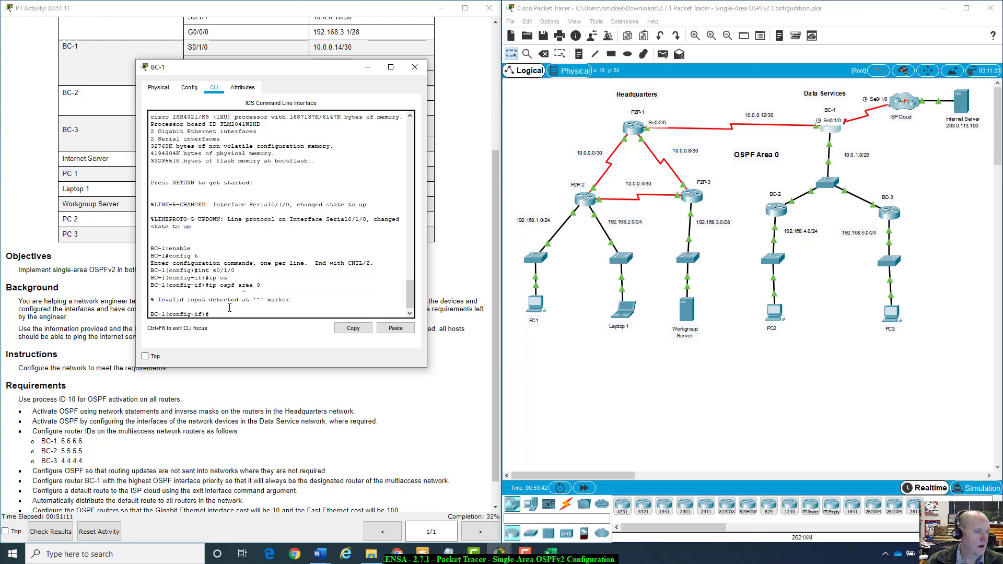
key("Up")
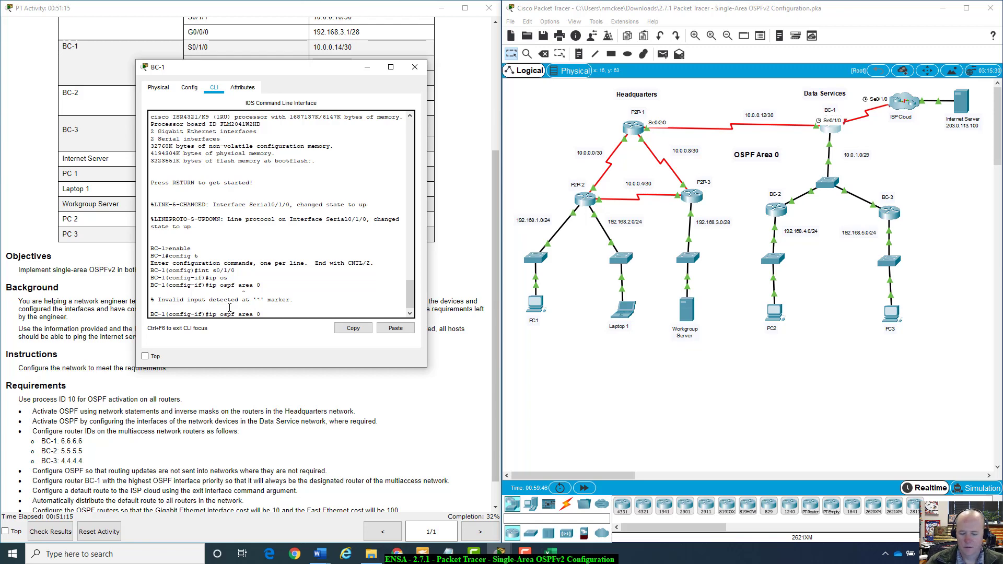
type("10")
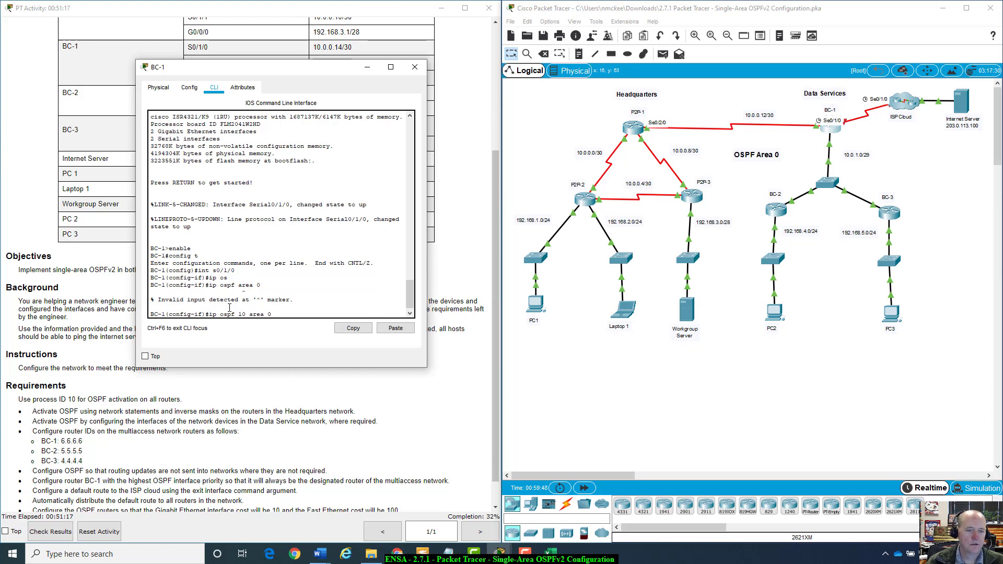
key("Return")
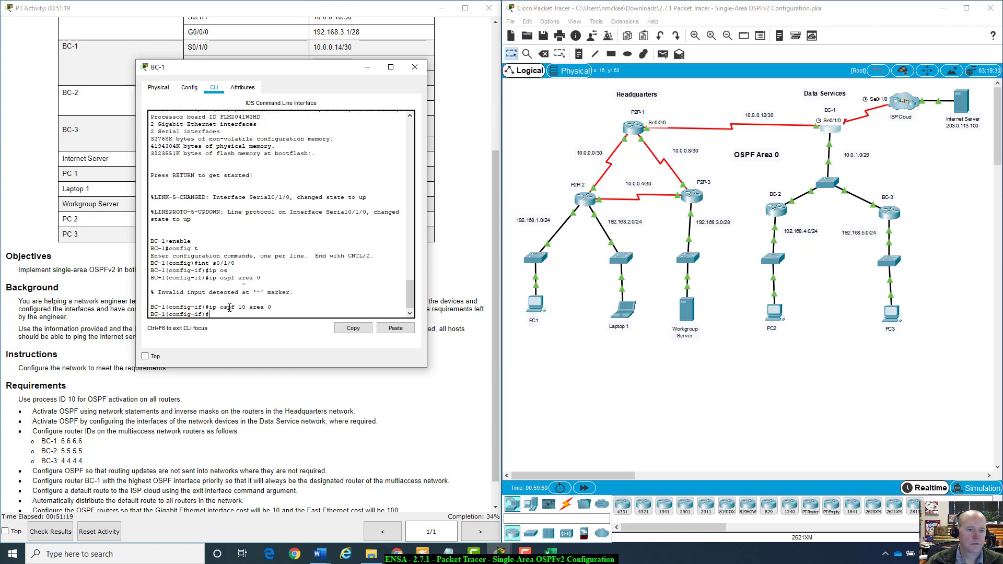
- Uncover BC-1's entries in the addressing table and enable OSPF process 10 in area 0 on its GigabitEthernet 0/0/0 interface
type("in")
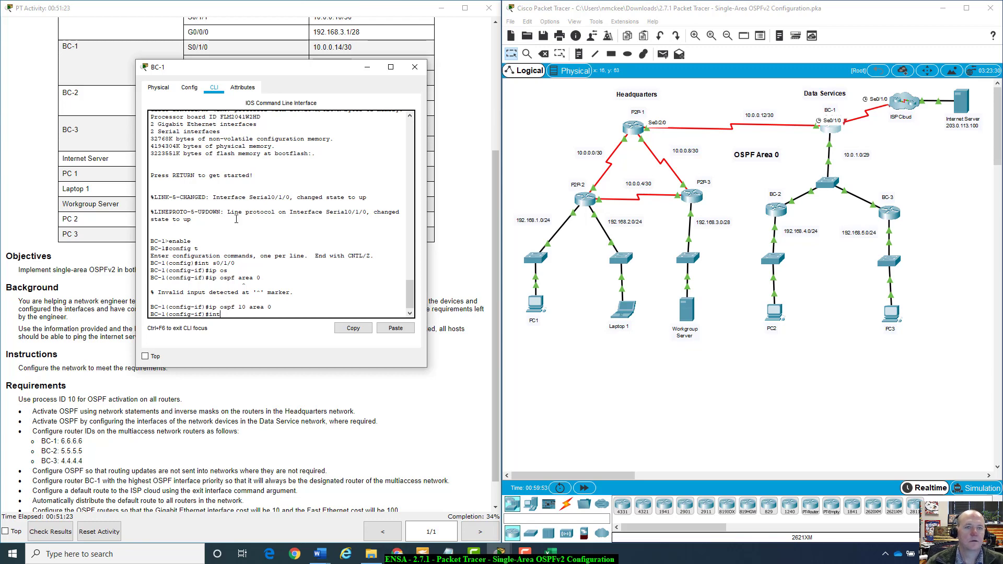
type("t")
left_click_drag(285, 71, 291, 97)
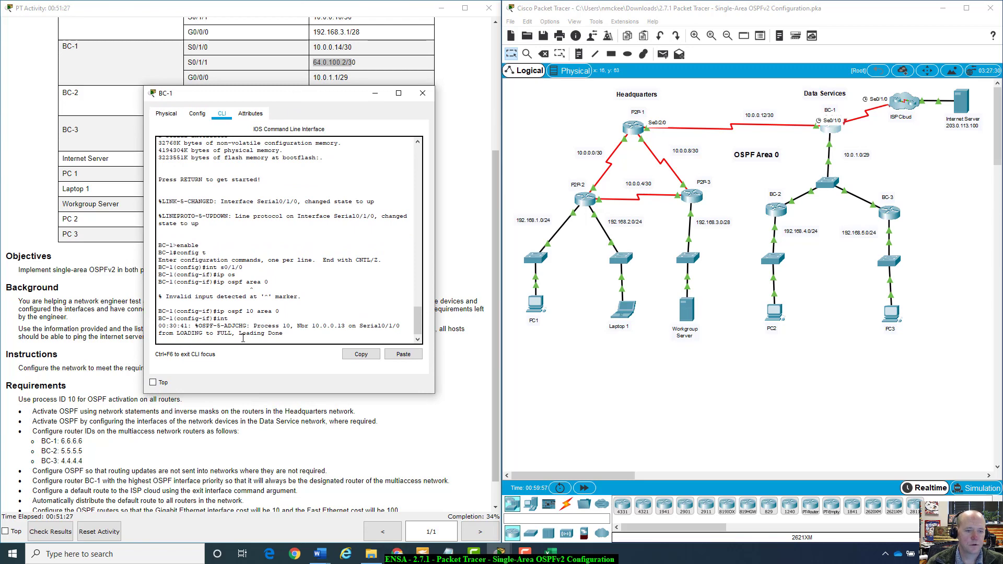
key("Return")
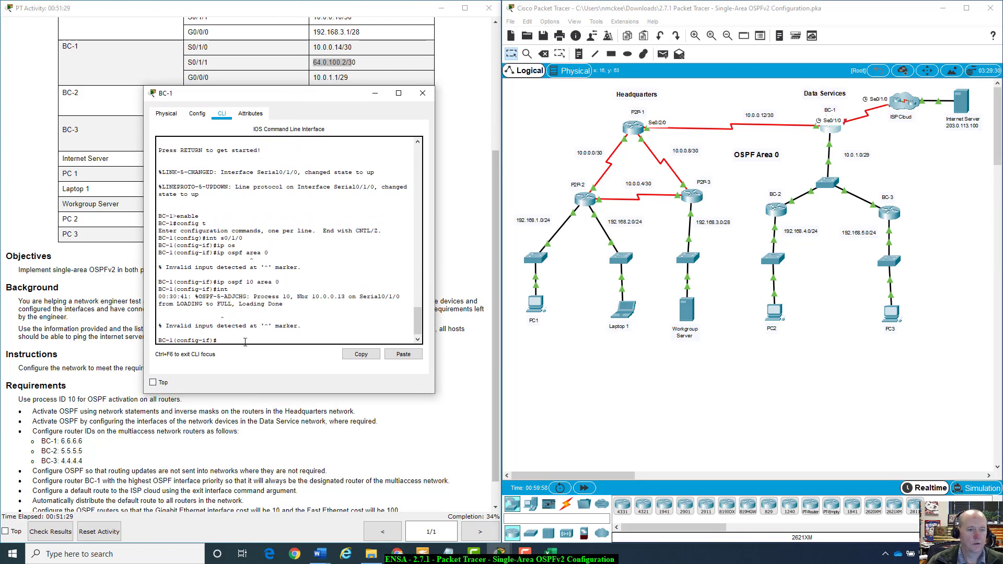
type("int")
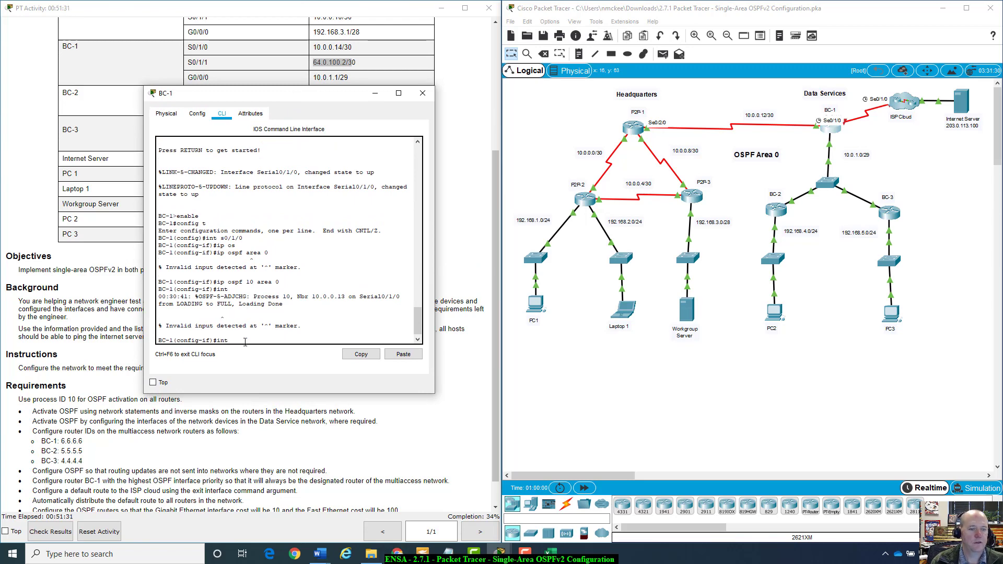
type(" g0/0/0")
key("Return")
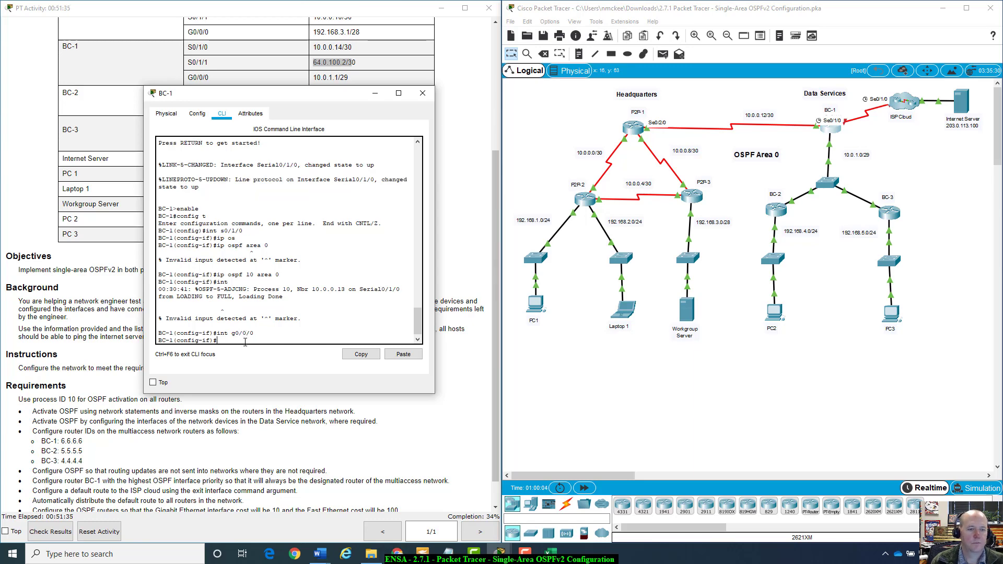
type("ip os")
key("Tab")
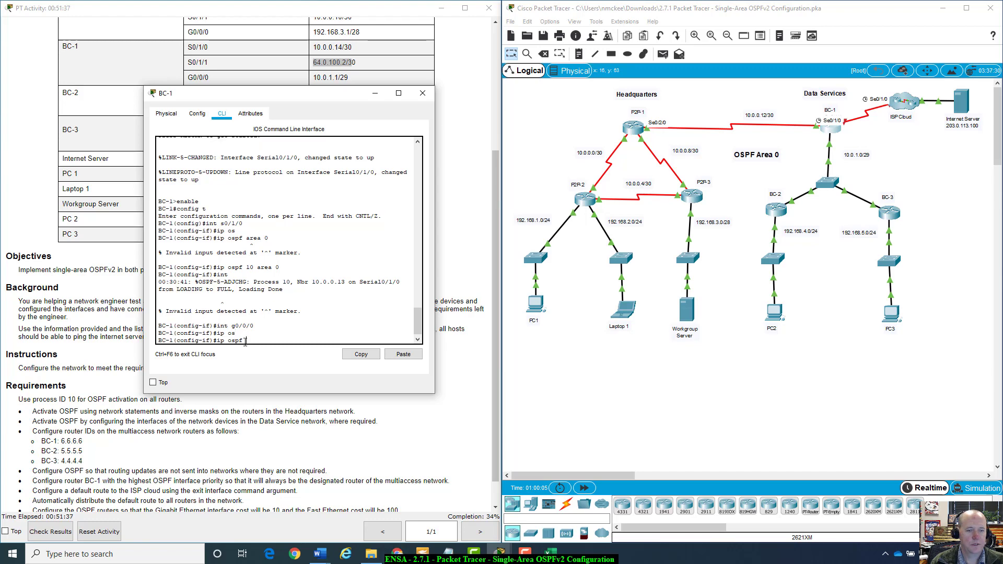
type("10 area")
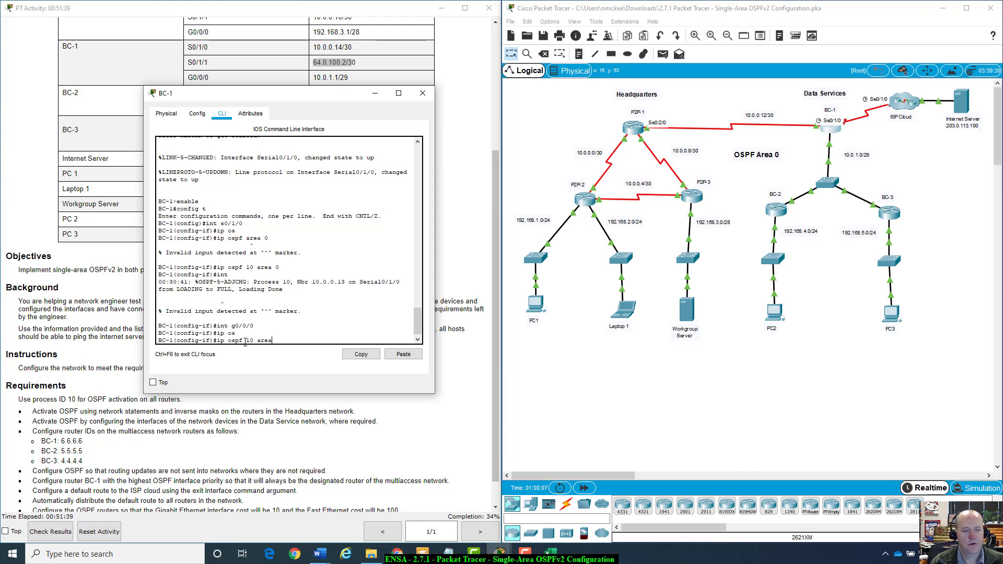
type(" 0")
key("Return")
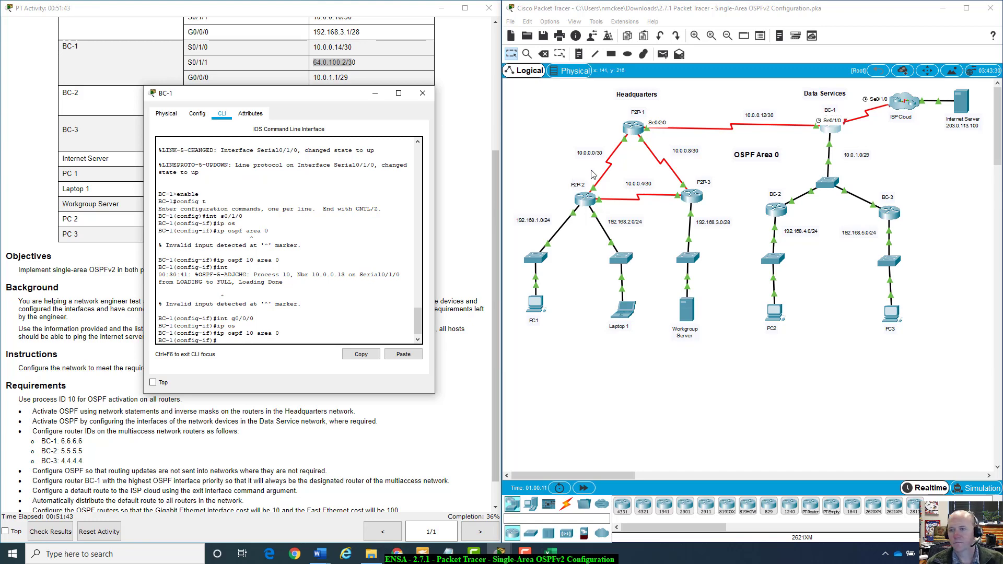
- Close BC-1, open router BC-2's command line clear of the topology, and enter global configuration mode
left_click(422, 93)
left_click(776, 209)
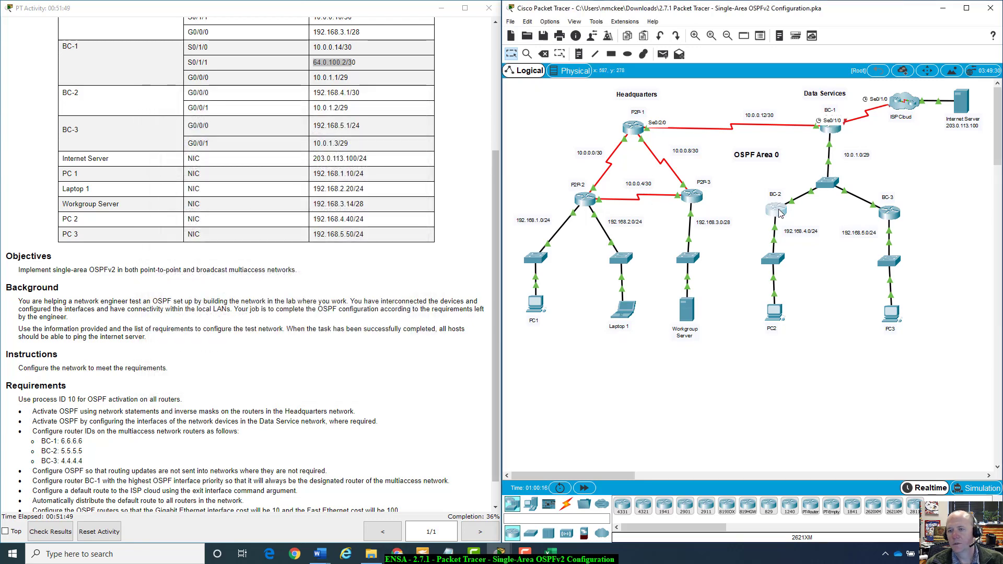
left_click_drag(512, 119, 569, 129)
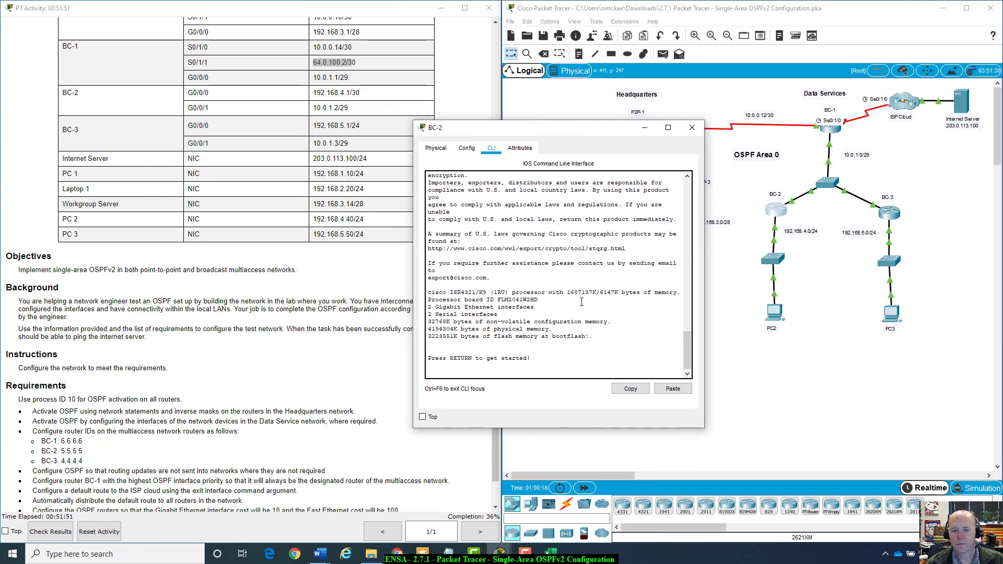
key("Return")
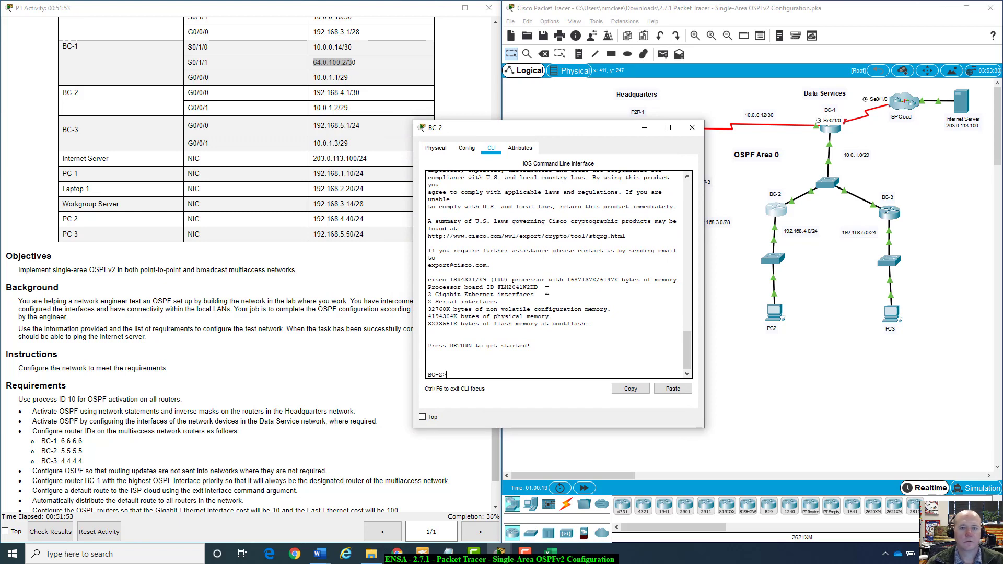
left_click_drag(558, 125, 688, 260)
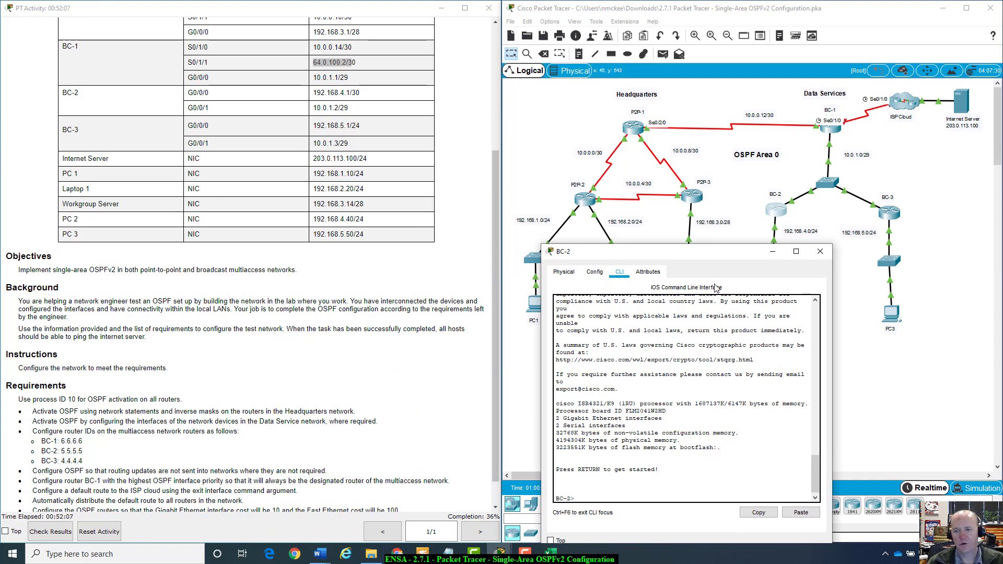
left_click_drag(734, 258, 333, 117)
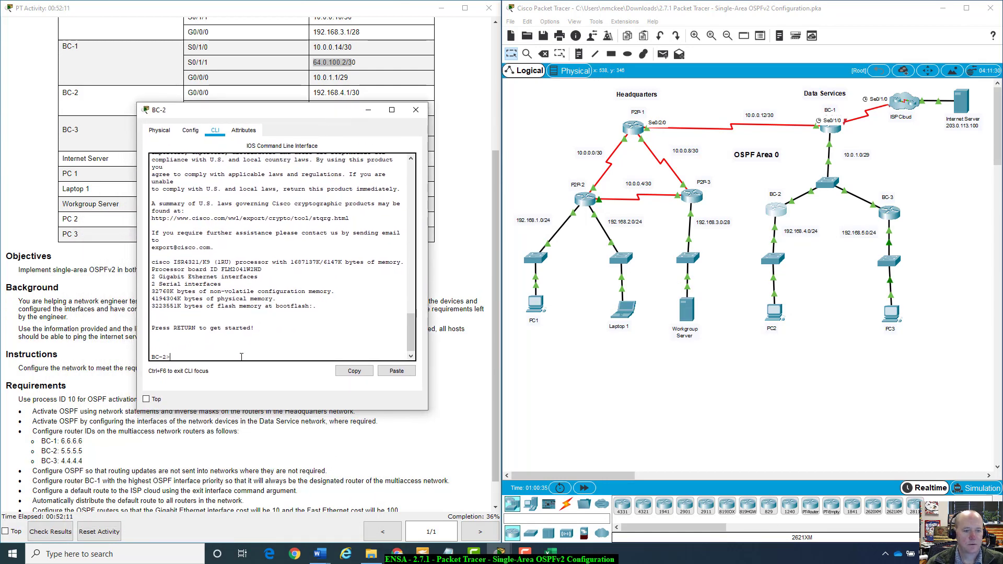
type("enable")
key("Return")
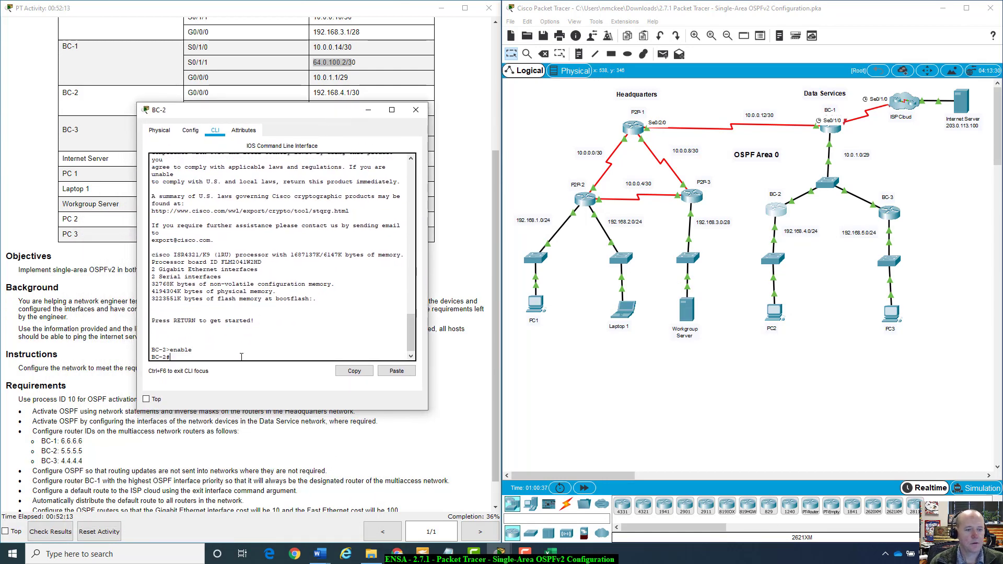
type("config t")
key("Return")
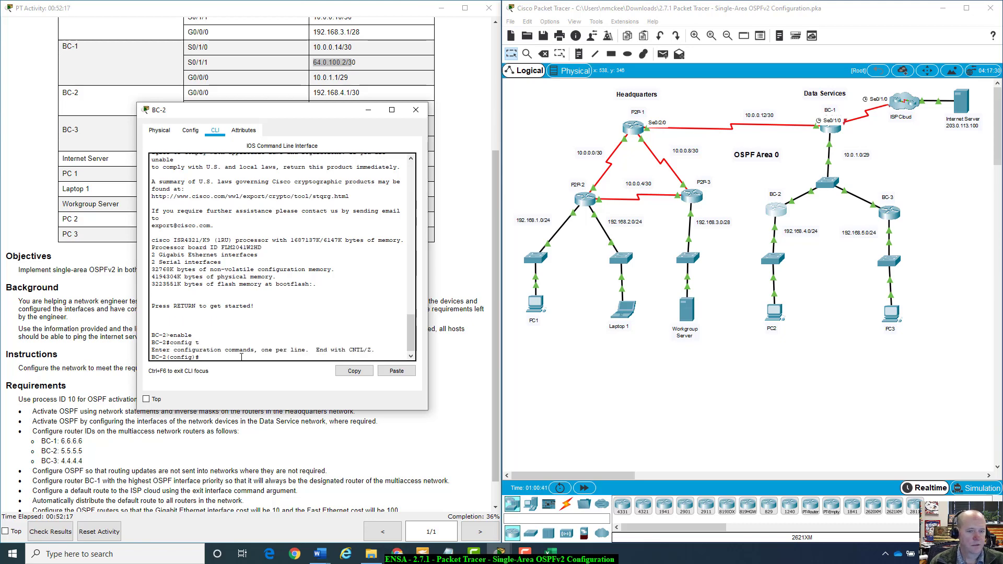
- Enable OSPF process 10 in area 0 on BC-2's GigabitEthernet 0/0/0 interface
type("int g0/0/0")
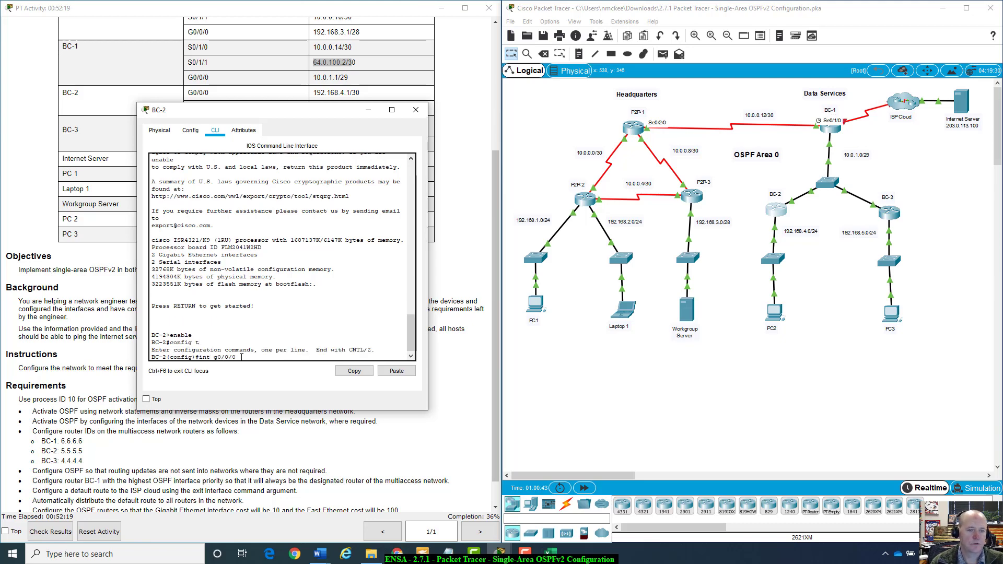
key("Return")
type("ip ospf")
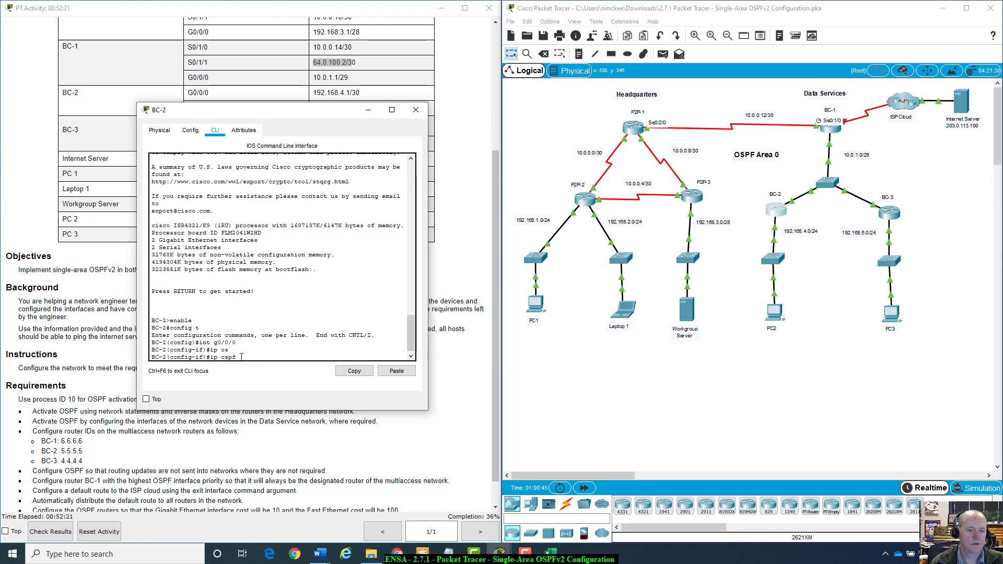
key("Tab")
type("10 area")
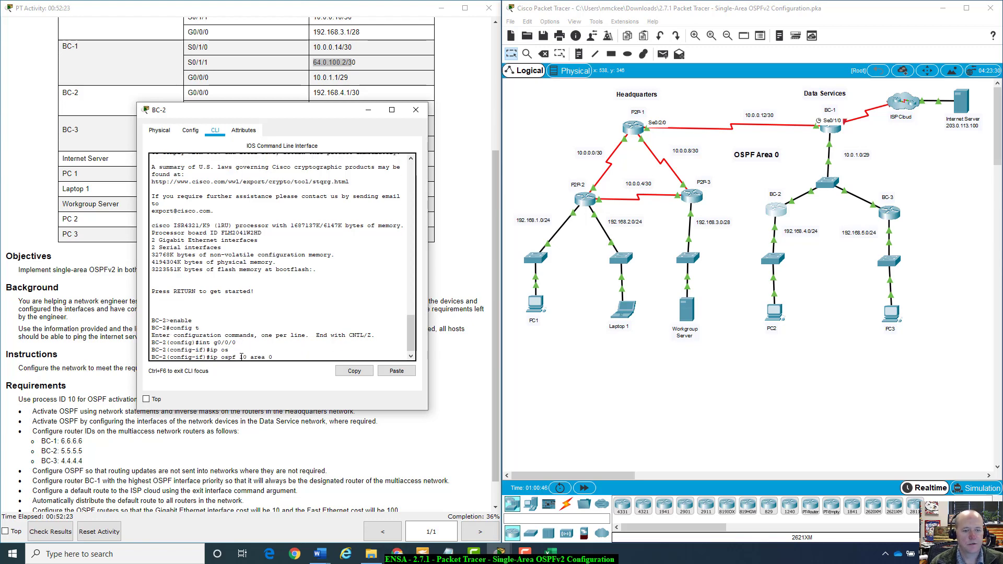
type(" 0")
key("Return")
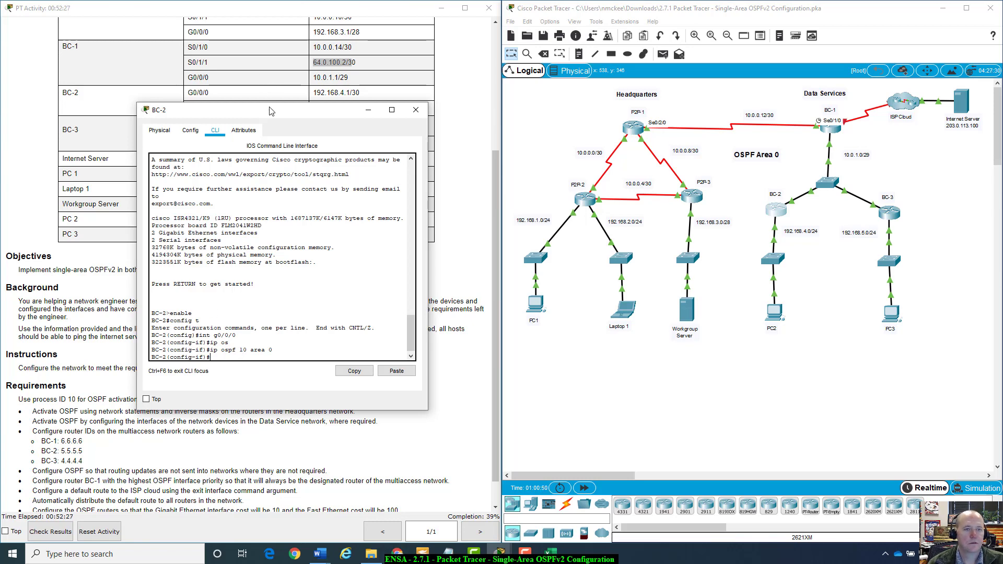
- Uncover BC-2's second interface in the addressing table and enable OSPF process 10 in area 0 on GigabitEthernet 0/0/1
left_click_drag(270, 112, 265, 129)
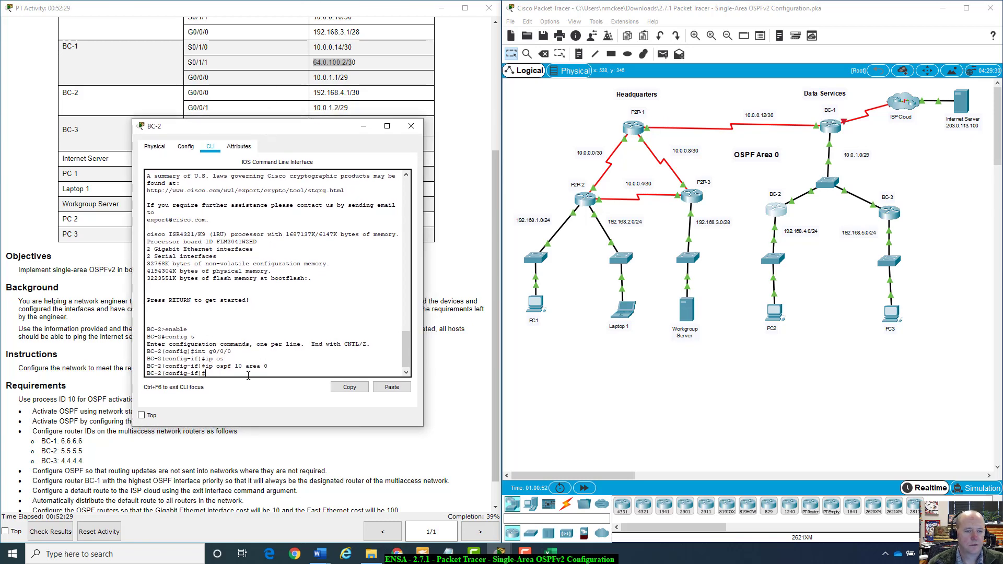
type("g")
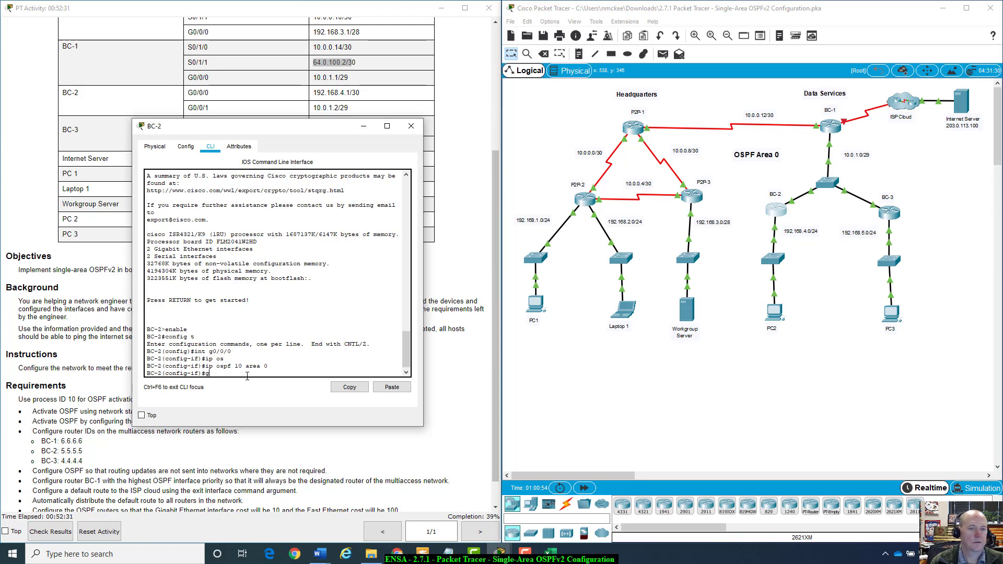
type("0/0/1")
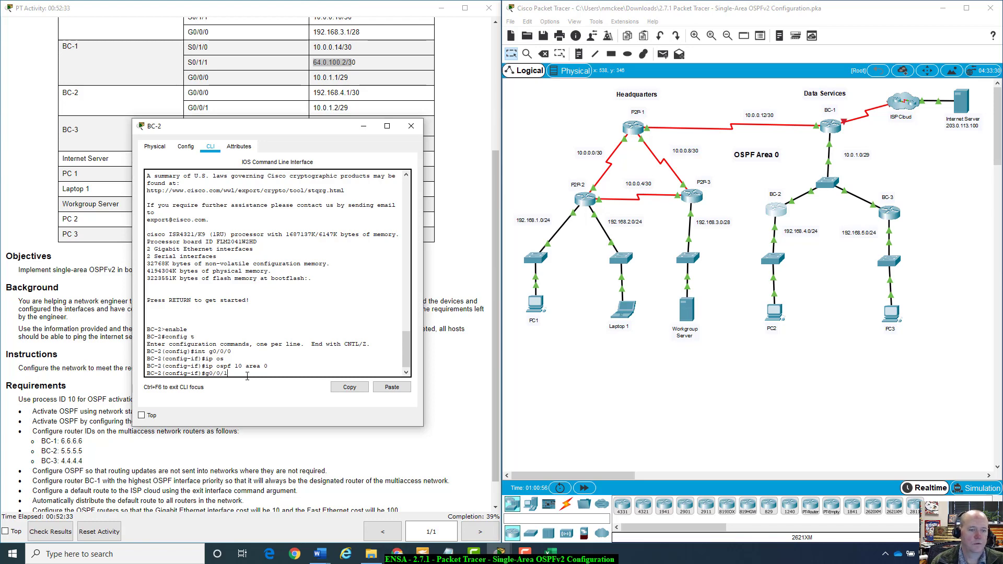
key("Return")
type("in")
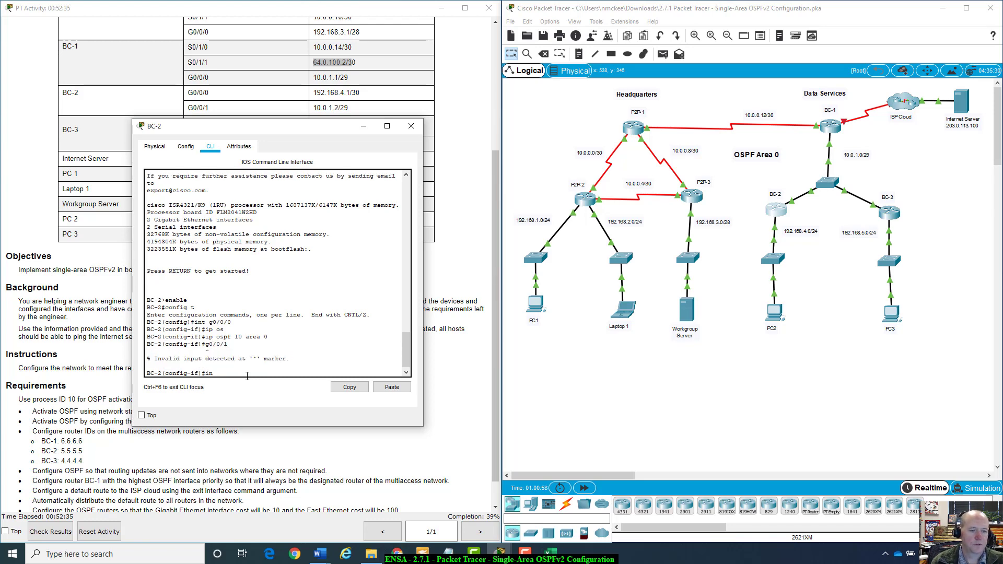
type("t g0/0/1")
key("Return")
type("ig-if)#ip os")
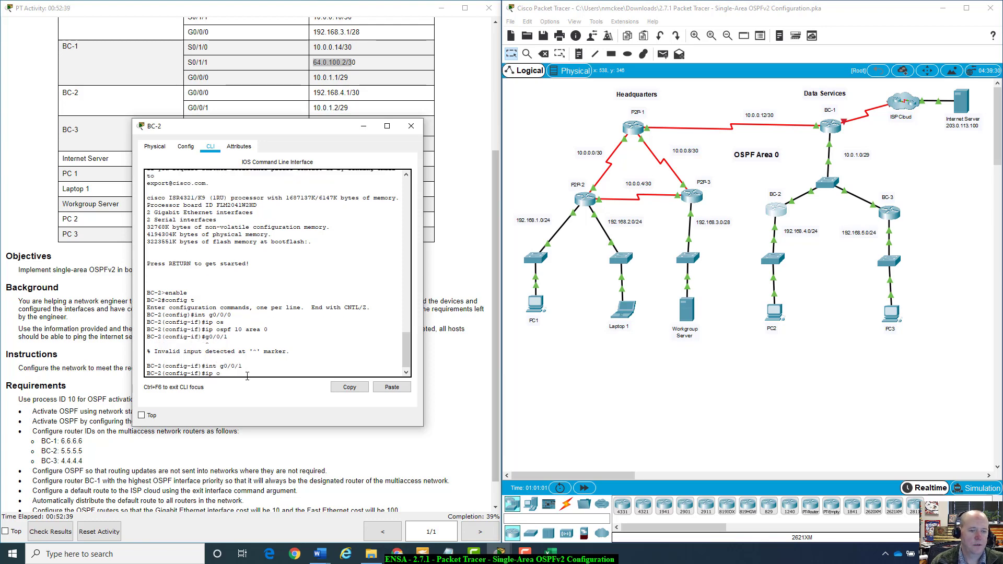
key("Tab")
type("10 ar")
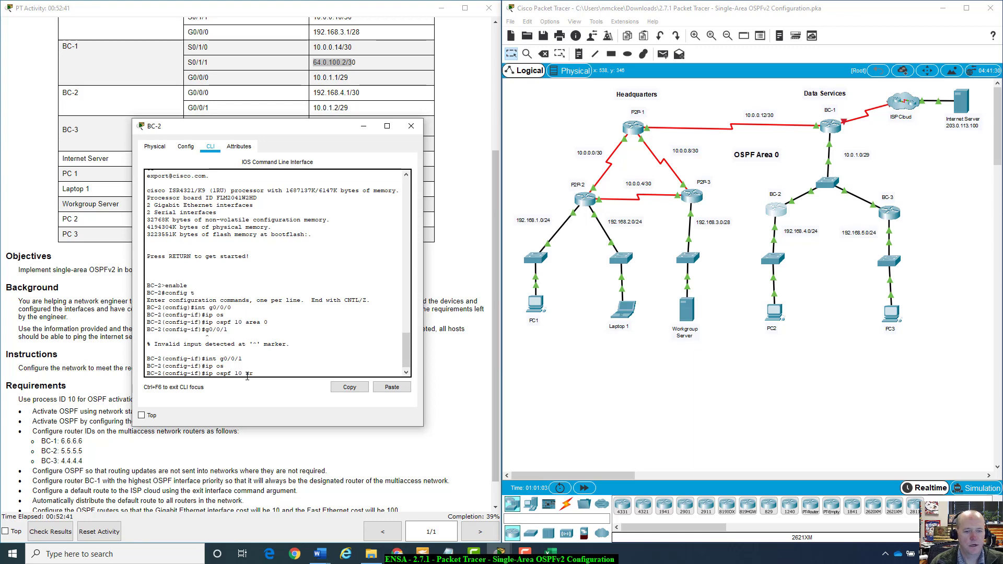
type("ea 0")
key("Return")
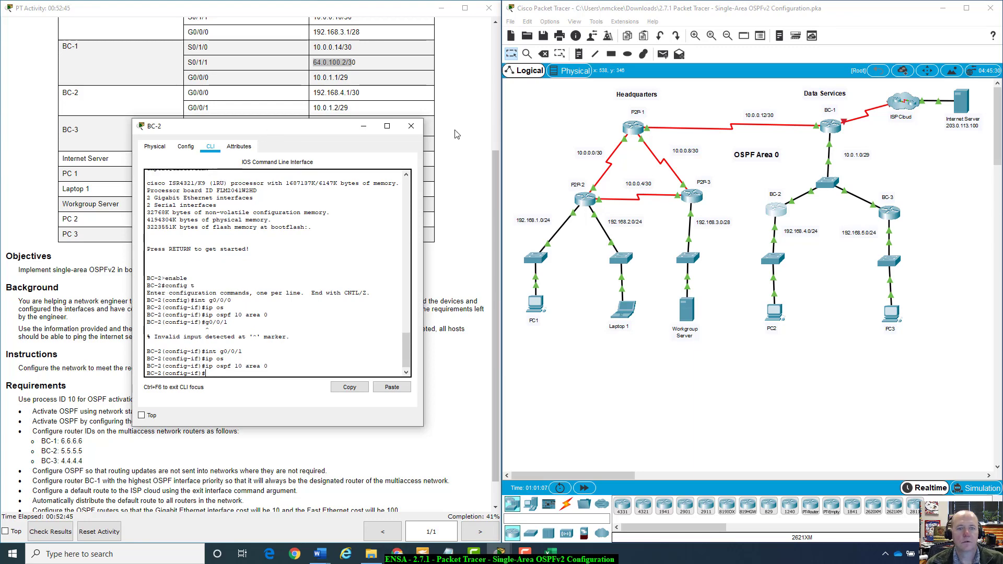
- Close BC-2 and open router BC-3's command line, placing its window clear of the topology
left_click(411, 130)
left_click(889, 211)
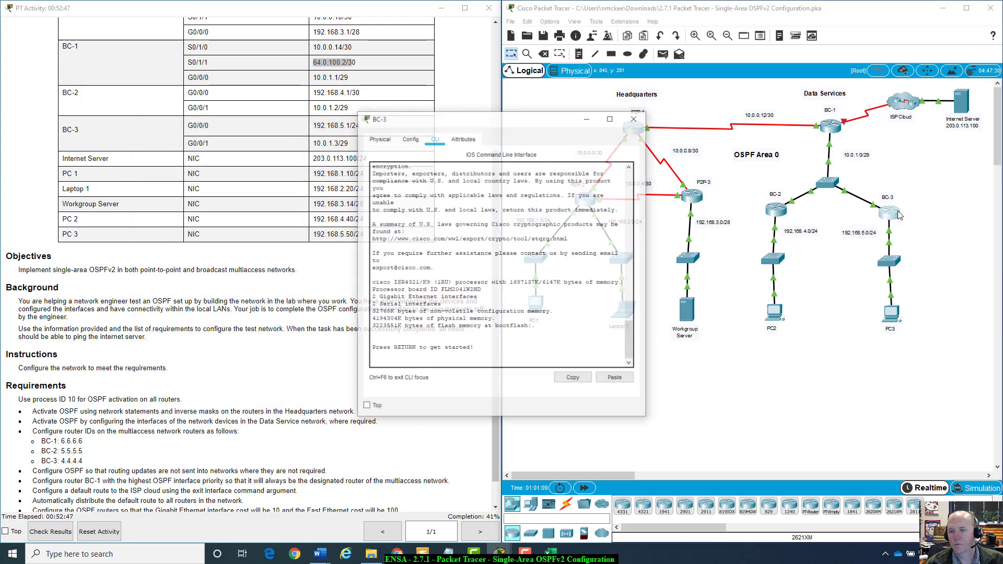
left_click_drag(558, 124, 326, 151)
left_click(203, 388)
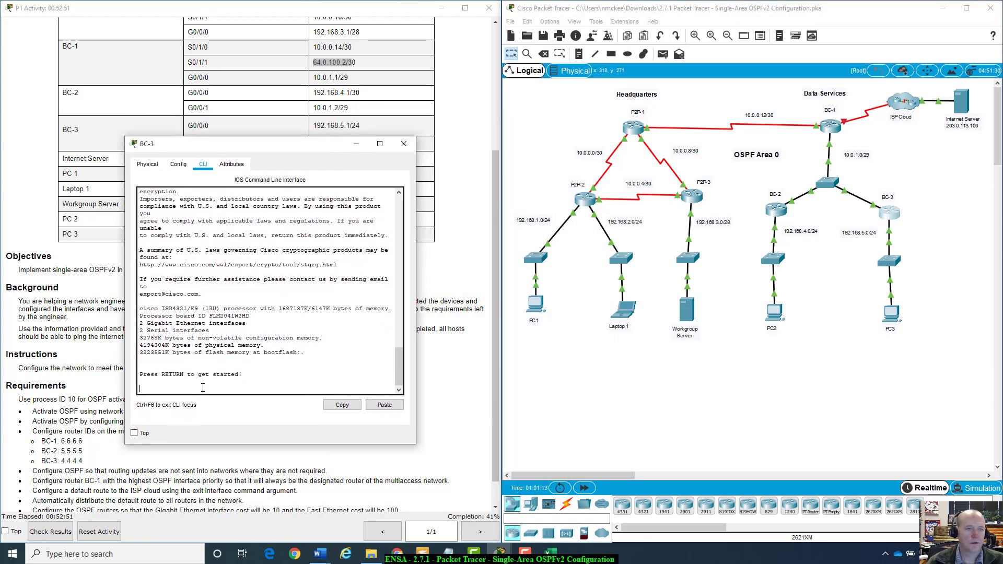
- Enter privileged EXEC mode and then global configuration mode on BC-3
key("Return")
type("enable")
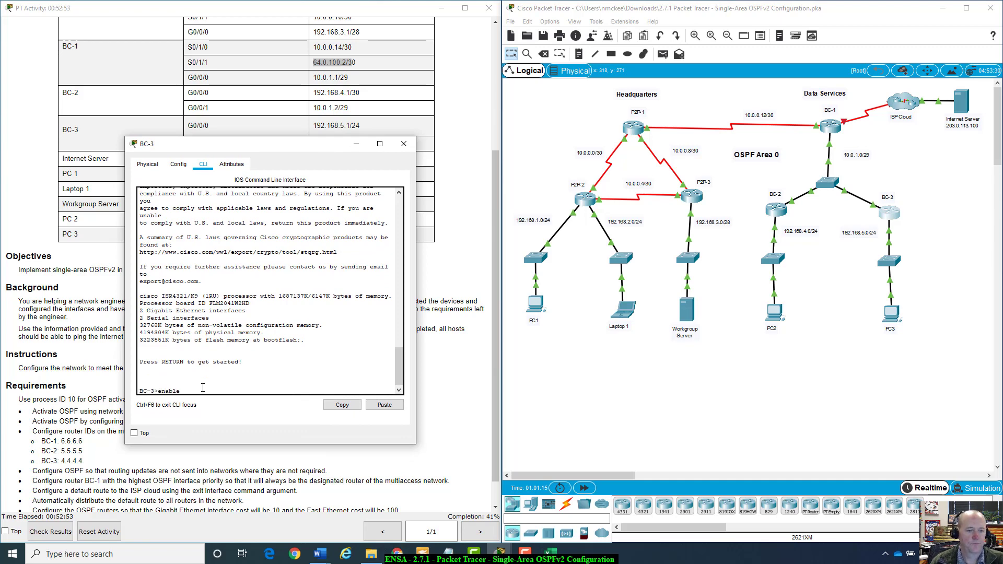
key("Return")
type("cofng")
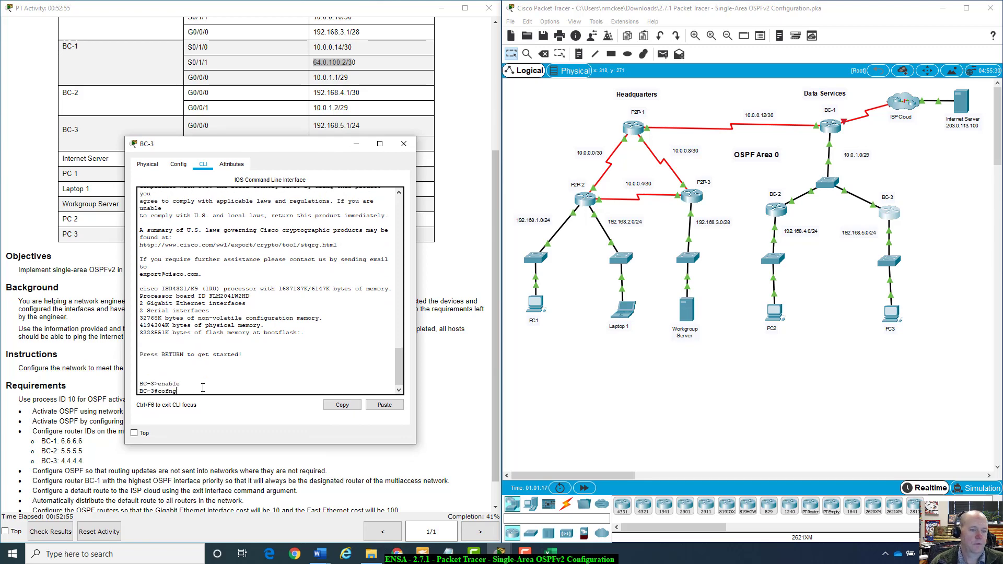
key("BackSpace")
key("BackSpace")
type("nfig t")
key("Return")
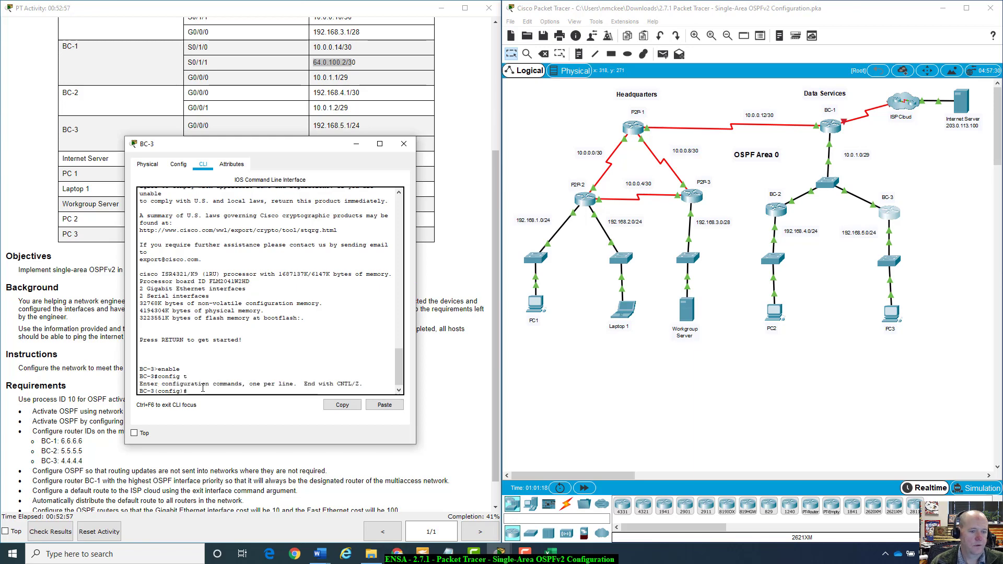
- Enable OSPF process 10 in area 0 on BC-3's GigabitEthernet 0/0/0 interface
type("int")
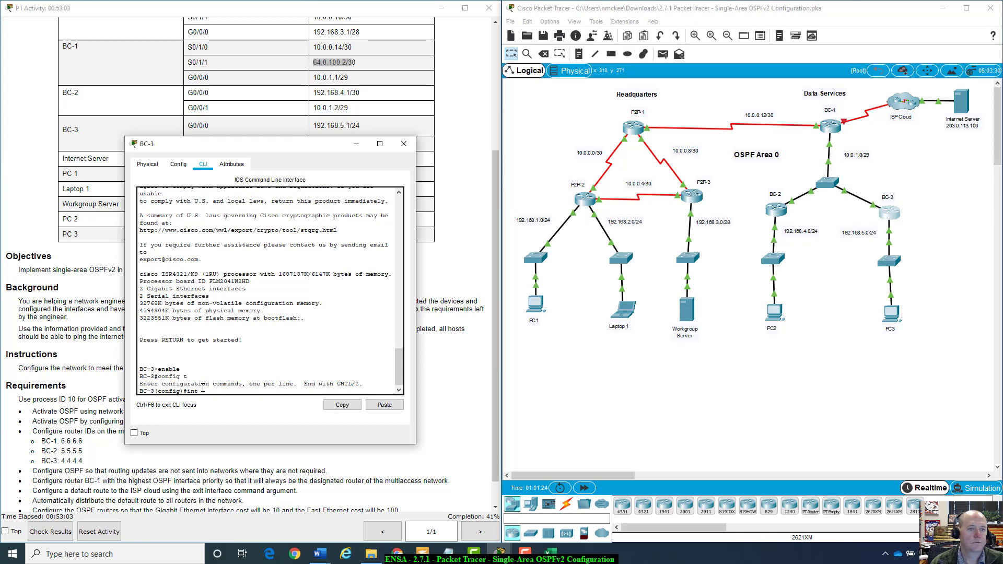
type(" g0/0/0")
key("Return")
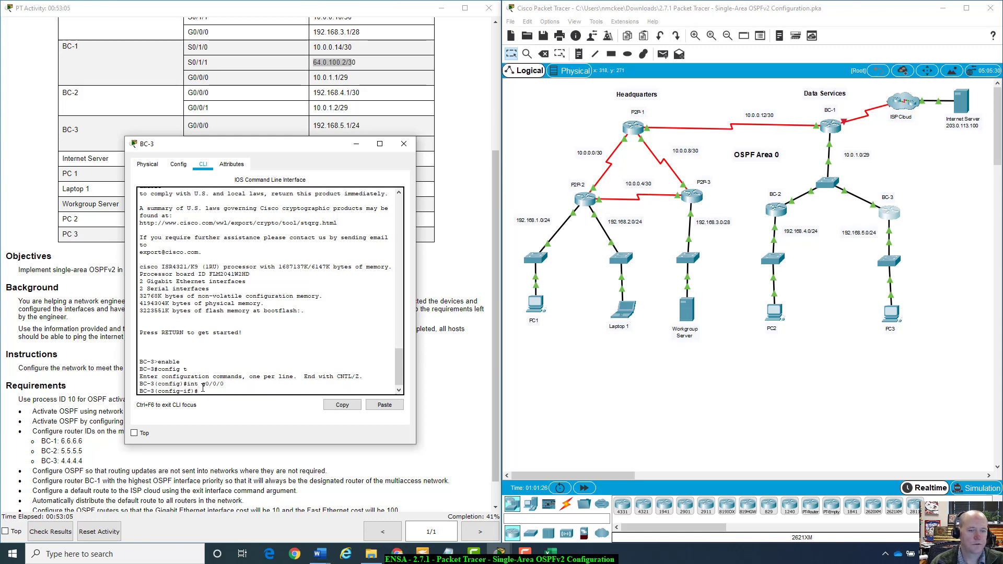
type("ip os")
key("Tab")
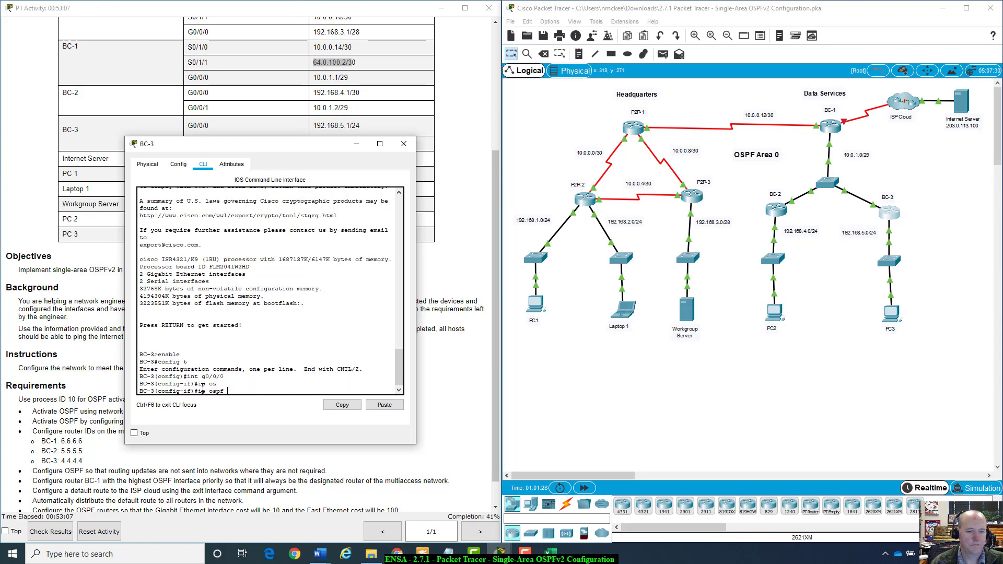
type("10 ")
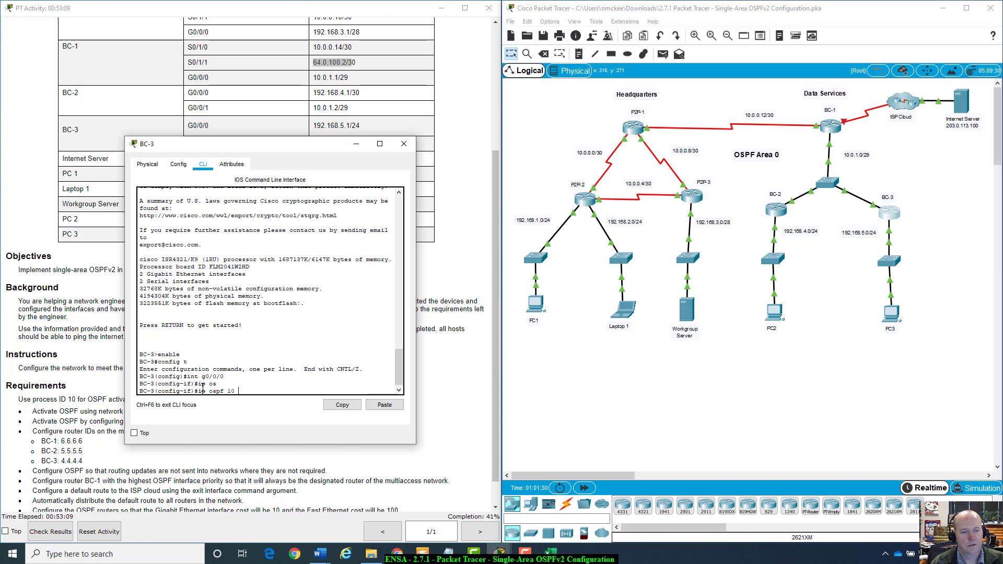
type("area 0")
key("Return")
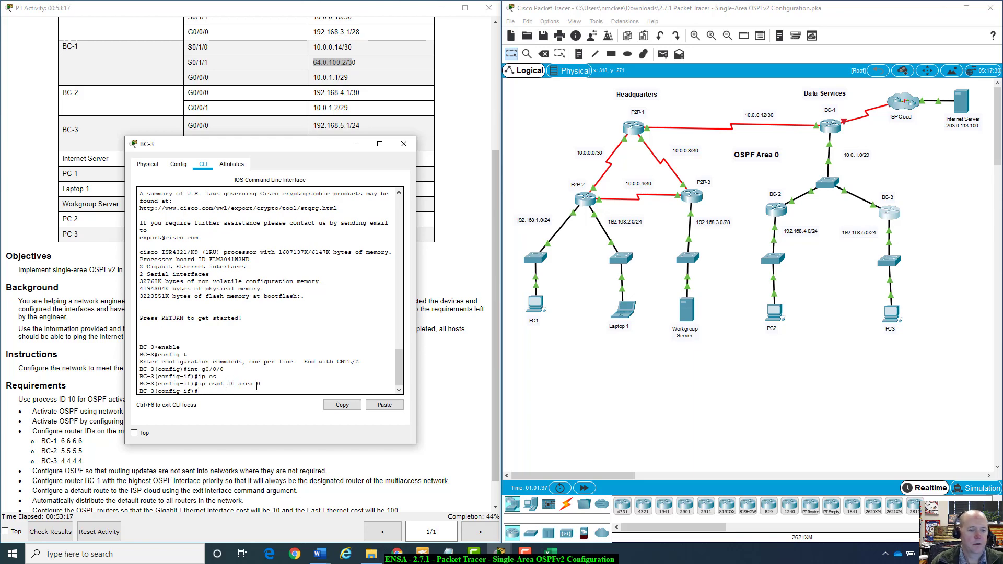
- Uncover BC-3's second interface in the addressing table and enter configuration mode for GigabitEthernet 0/0/1
type("int")
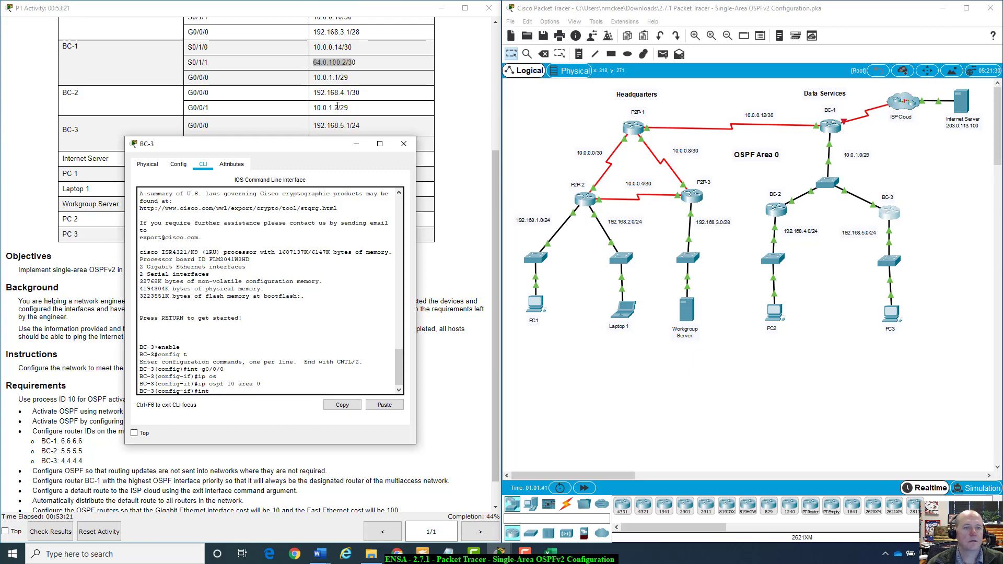
left_click_drag(305, 146, 301, 160)
type("g")
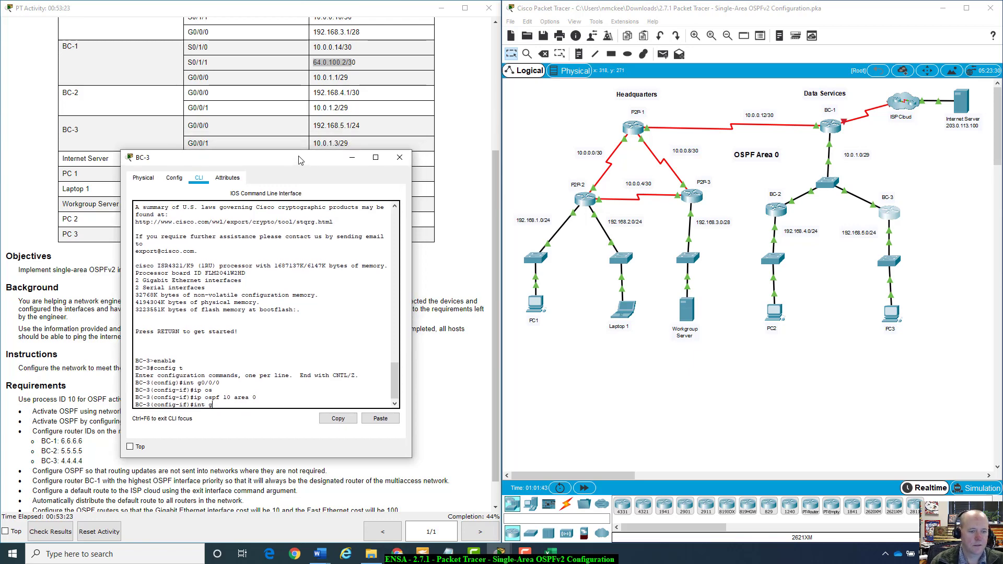
type("0/0/1")
key("Return")
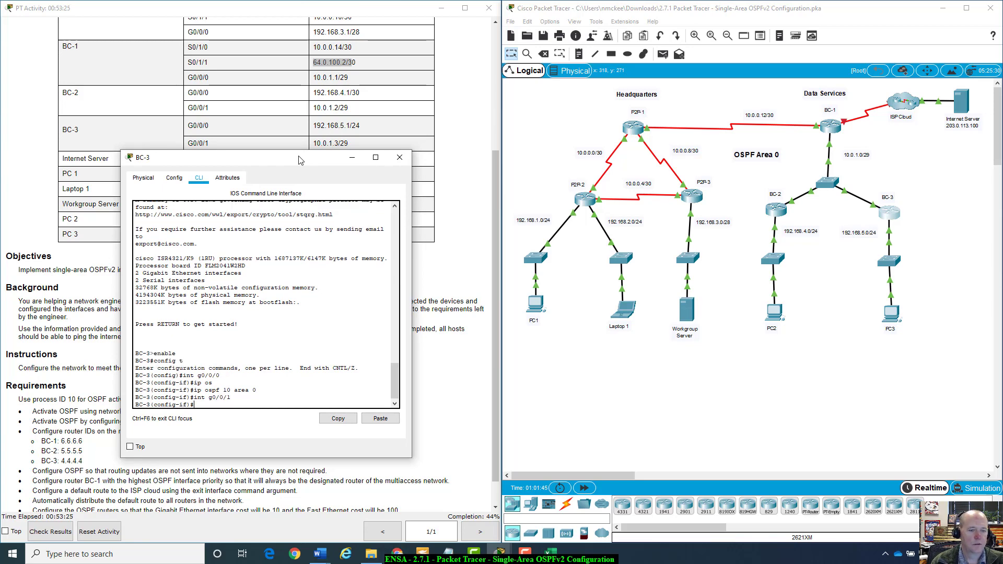
- Activate OSPF process 10 in area 0 on BC-3's G0/0/1 interface, and close the router's window
type("ip soos")
key("Tab")
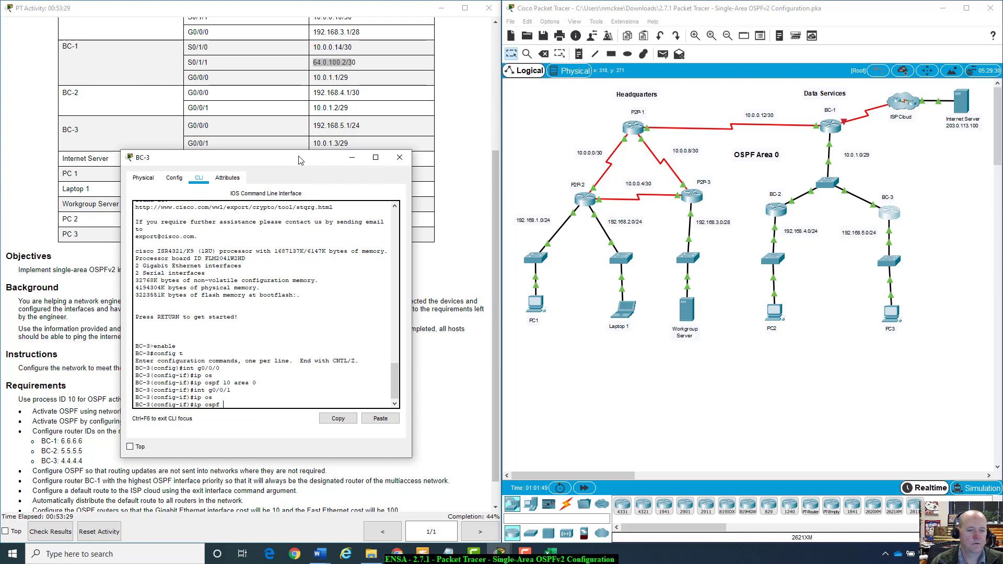
type("10 area 0")
key("Return")
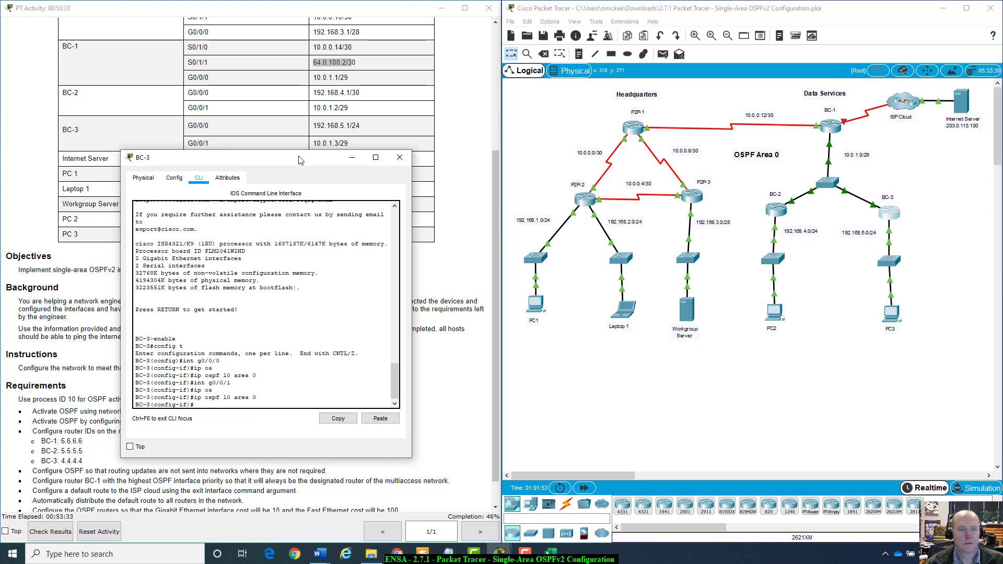
left_click_drag(299, 160, 614, 152)
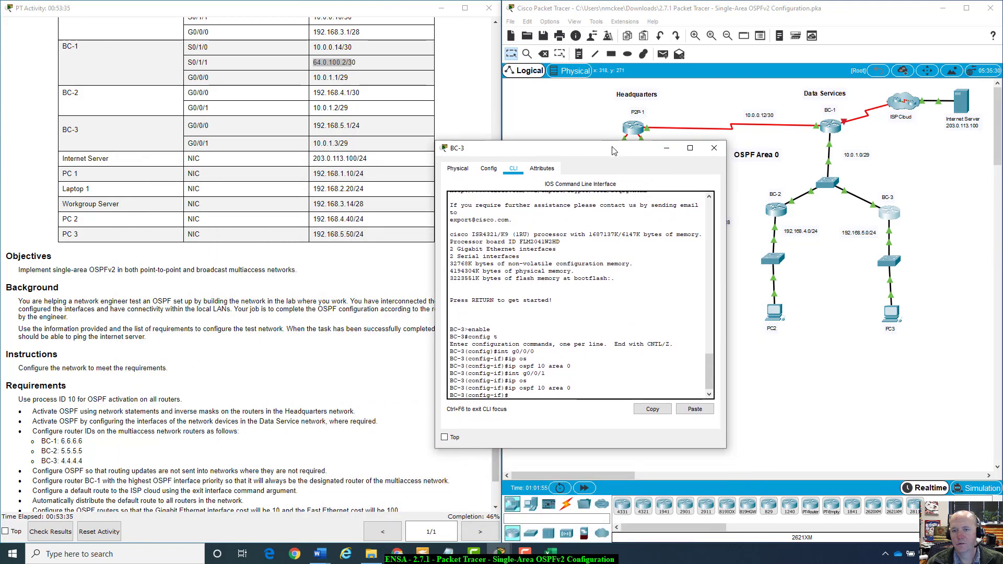
left_click(715, 150)
- Open BC-1's command line, leave interface configuration mode and display the running configuration with "do show run"
left_click(833, 126)
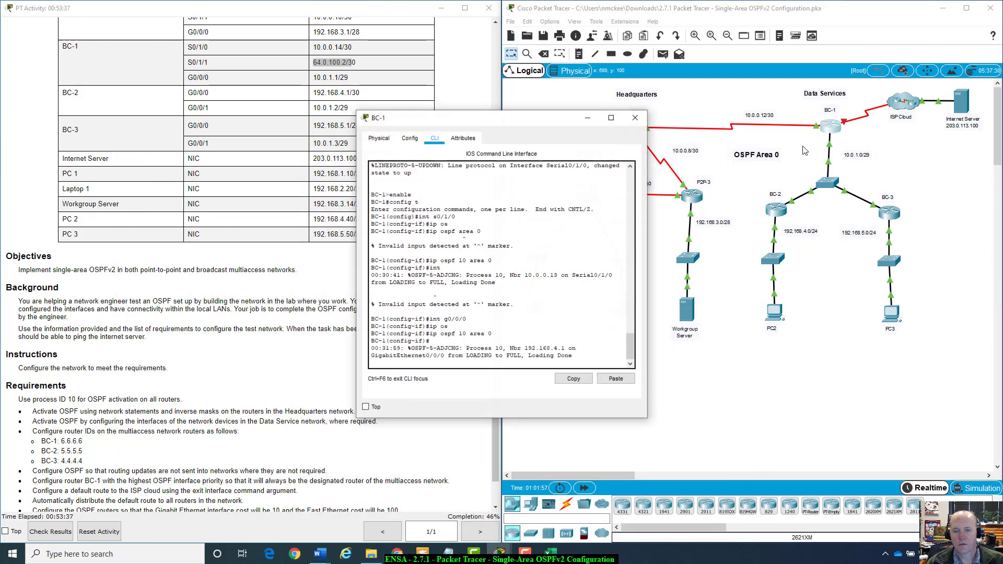
key("Return")
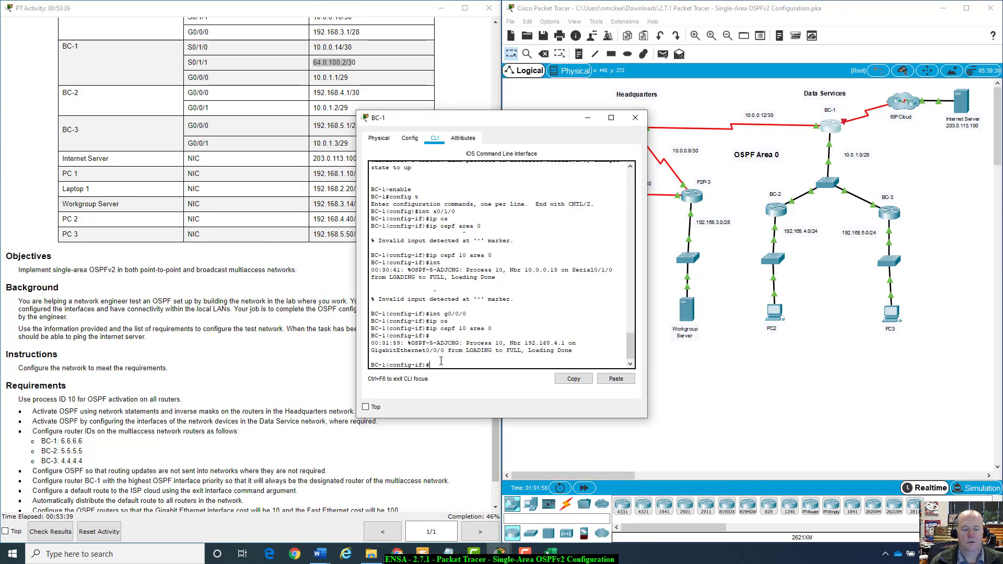
type("exit")
key("Return")
type("do")
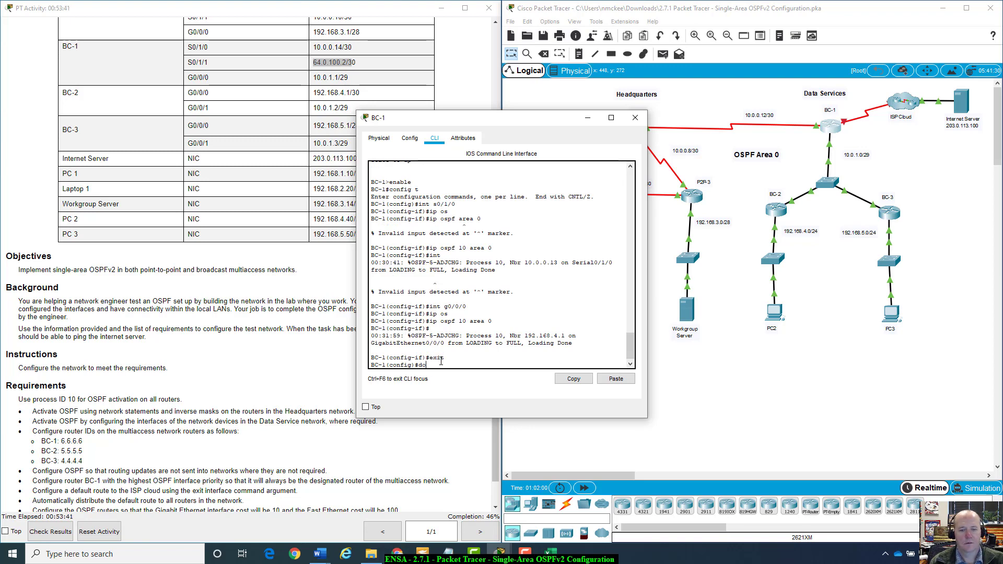
type("w shsho")
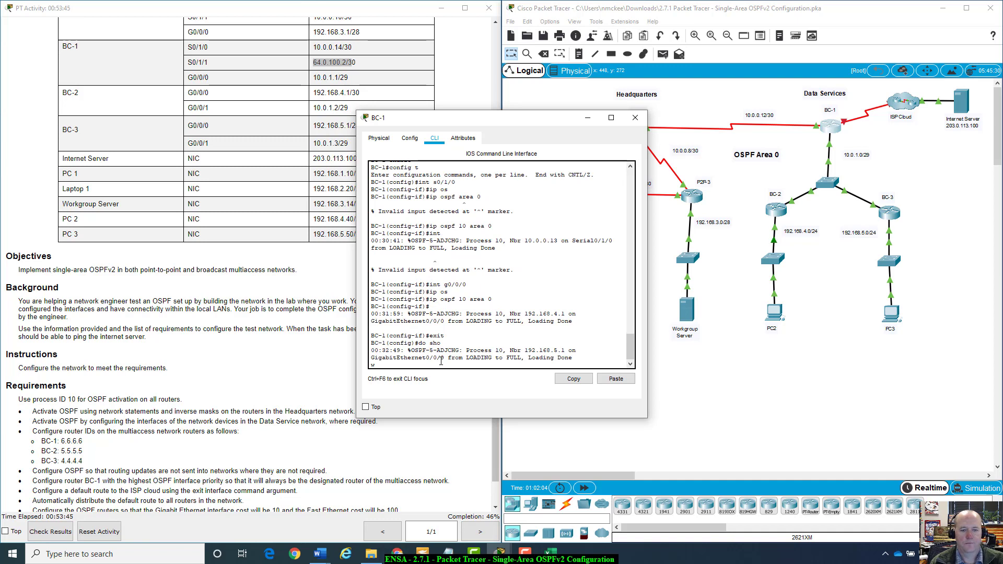
type("w ru")
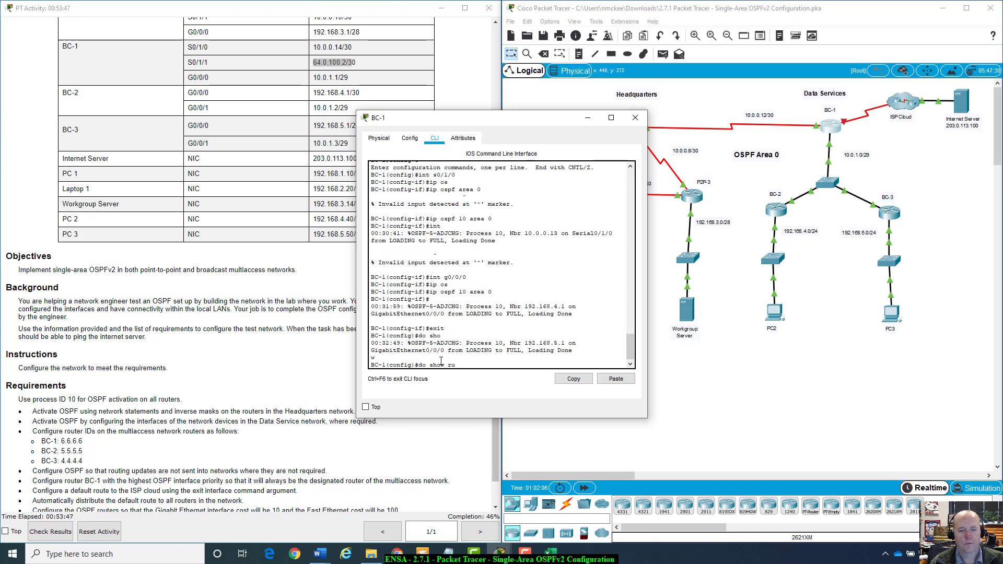
type("n")
key("Return")
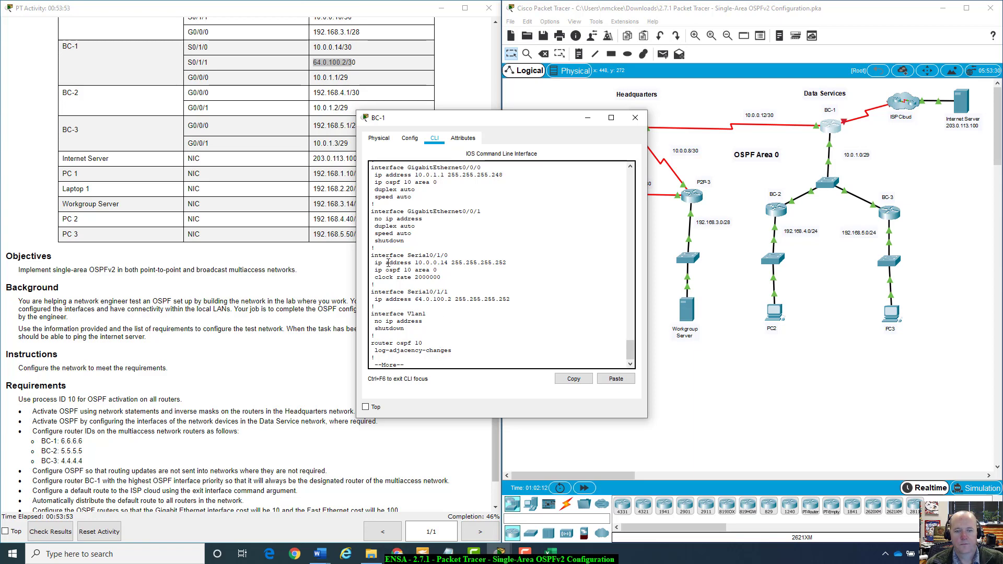
- Check the OSPF and IP address lines of BC-1's GigabitEthernet0/0/0, Serial0/1/0 and Serial0/1/1 interfaces, and close the router's window
left_click_drag(555, 118, 699, 158)
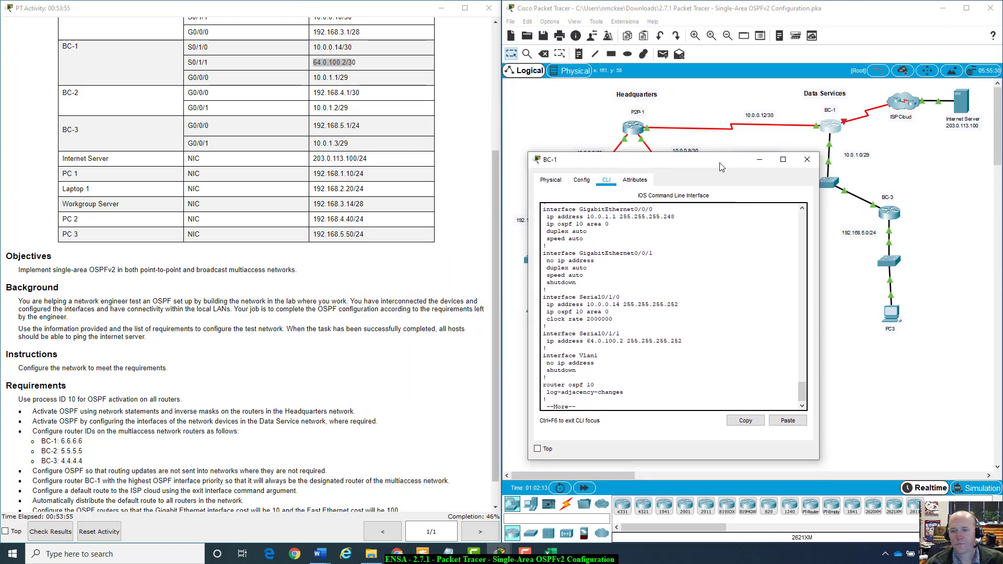
scroll(626, 317, "up", 5)
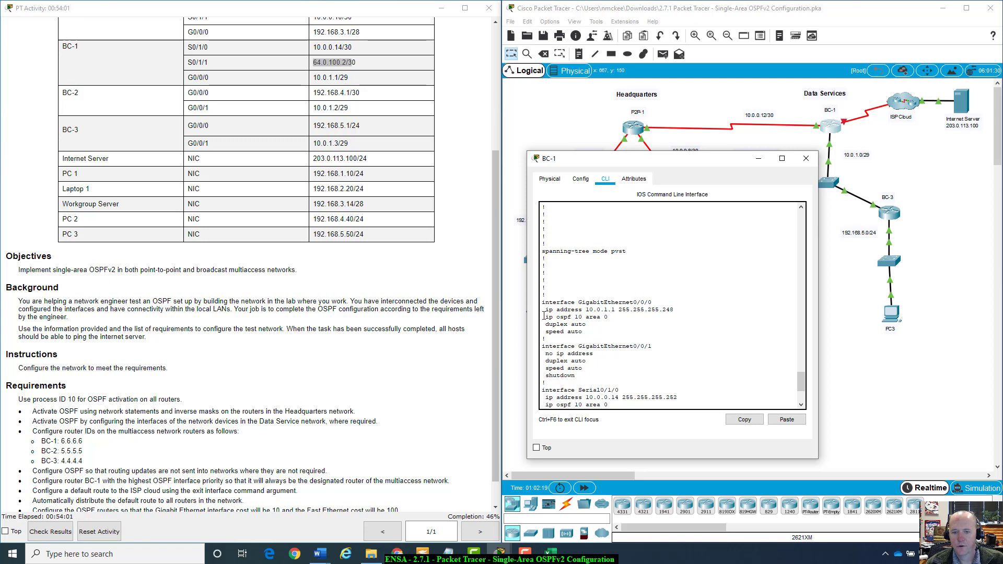
left_click_drag(543, 318, 623, 318)
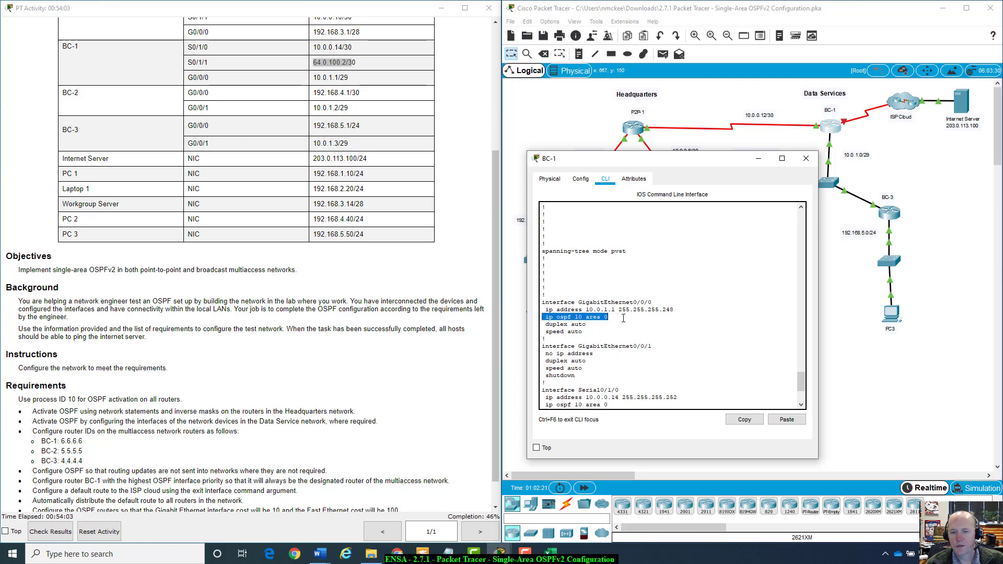
scroll(624, 319, "down", 3)
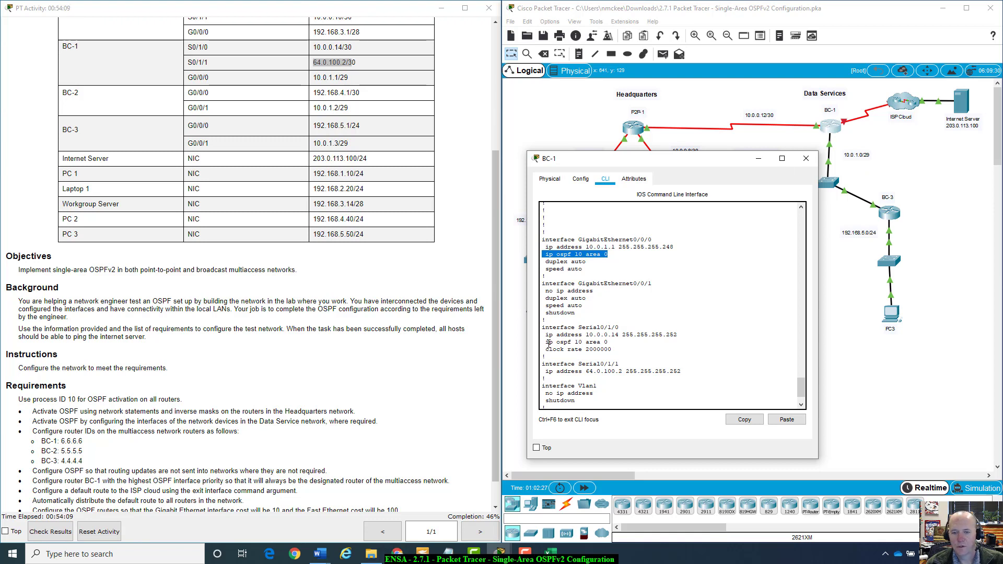
left_click_drag(548, 343, 639, 356)
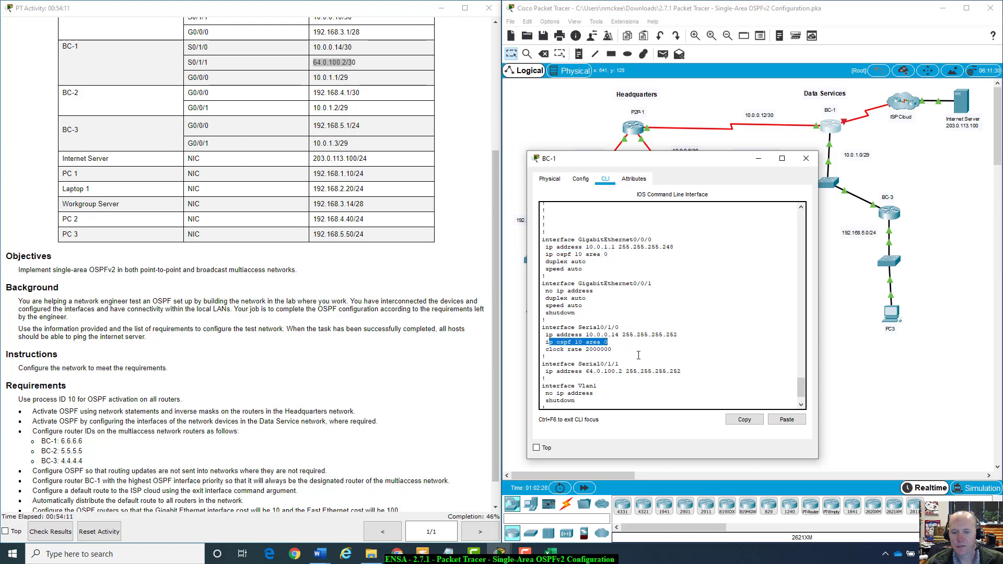
left_click_drag(545, 372, 682, 372)
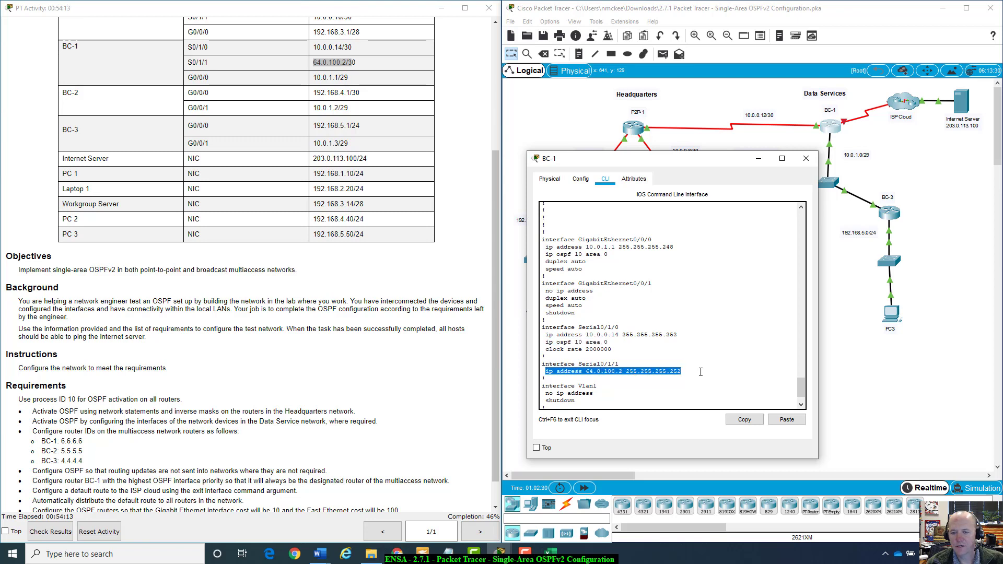
left_click(682, 372)
left_click_drag(732, 159, 641, 166)
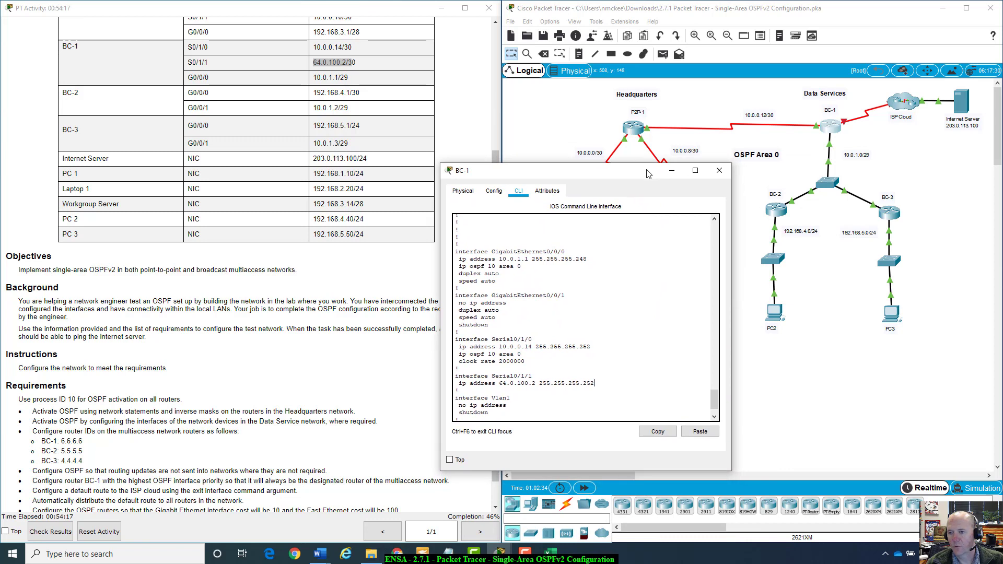
left_click(720, 170)
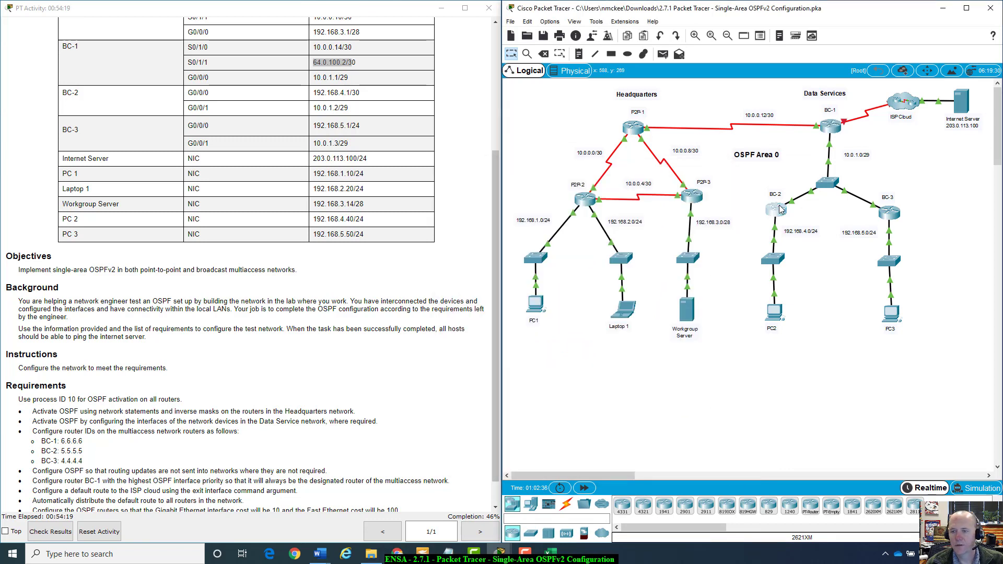
- Open BC-2's command line and display its running configuration with "do show run", paging on to the interface section
left_click(778, 209)
left_click_drag(524, 119, 656, 177)
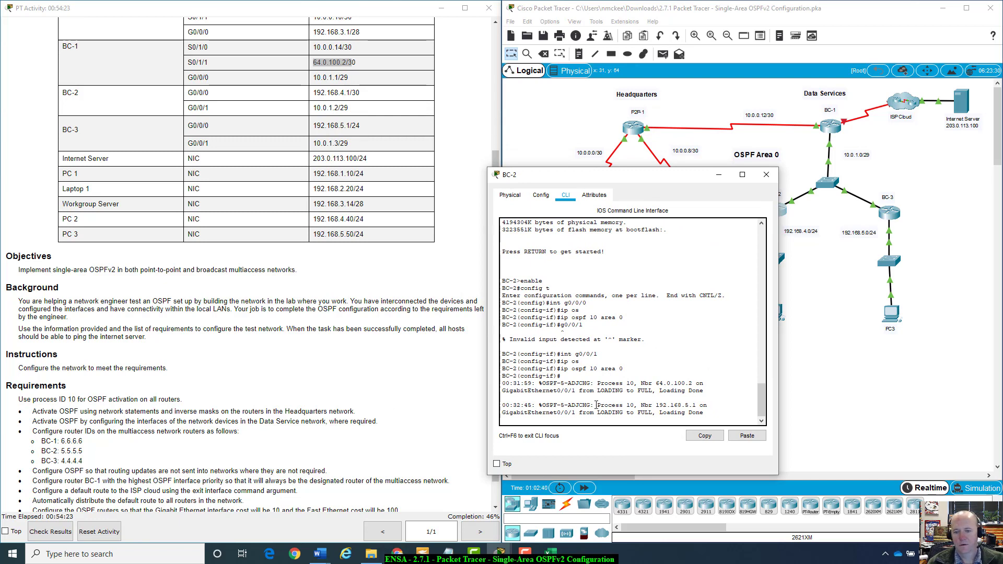
key("Return")
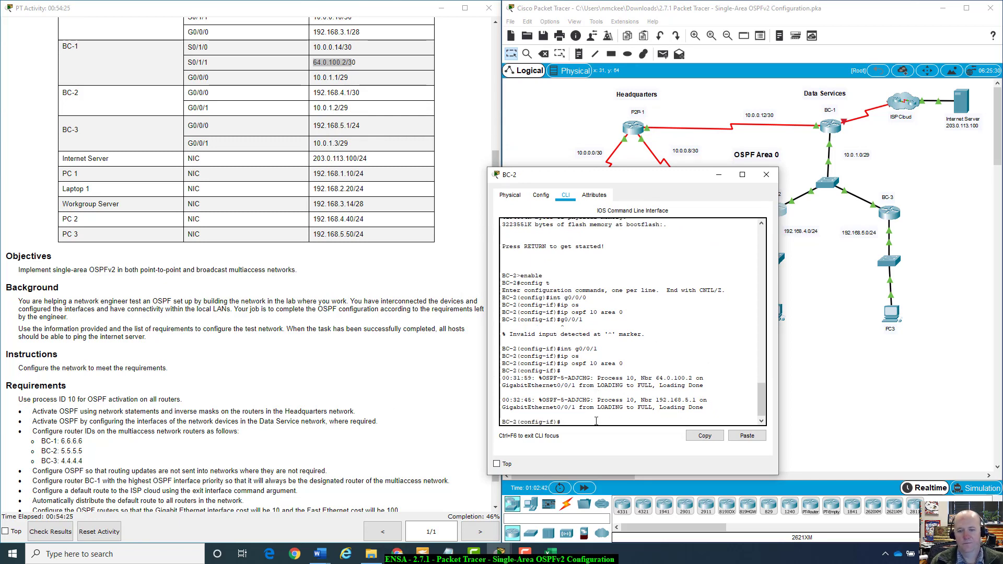
type("do show ru")
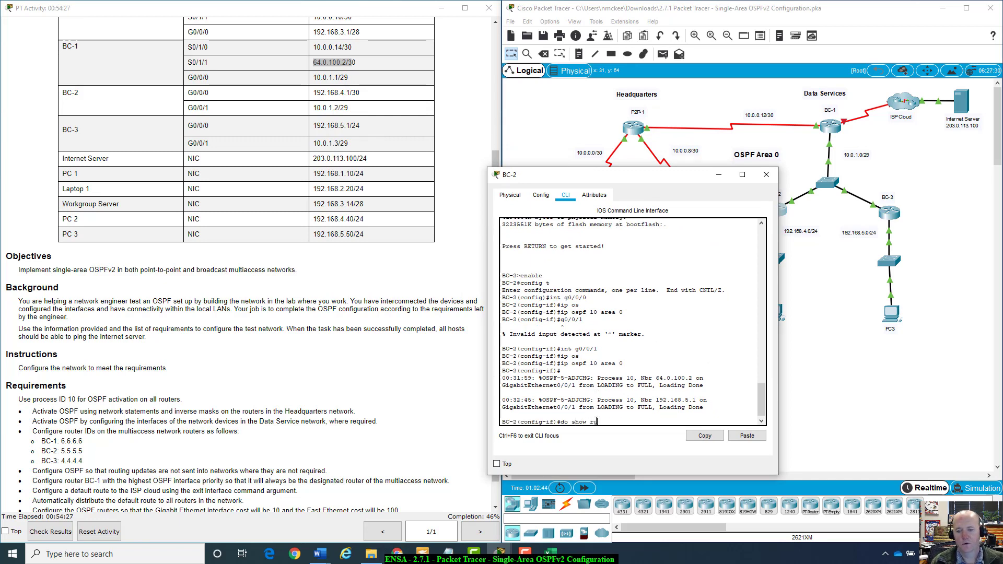
type("n")
key("Return")
key("space")
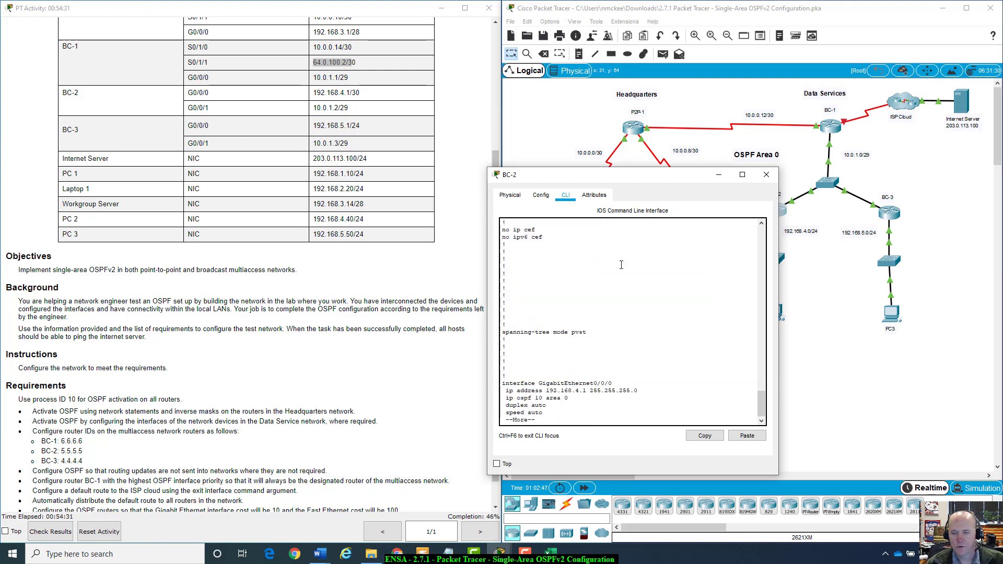
- Check the OSPF lines under BC-2's two GigabitEthernet interfaces, and close the router's window
left_click_drag(700, 179, 756, 227)
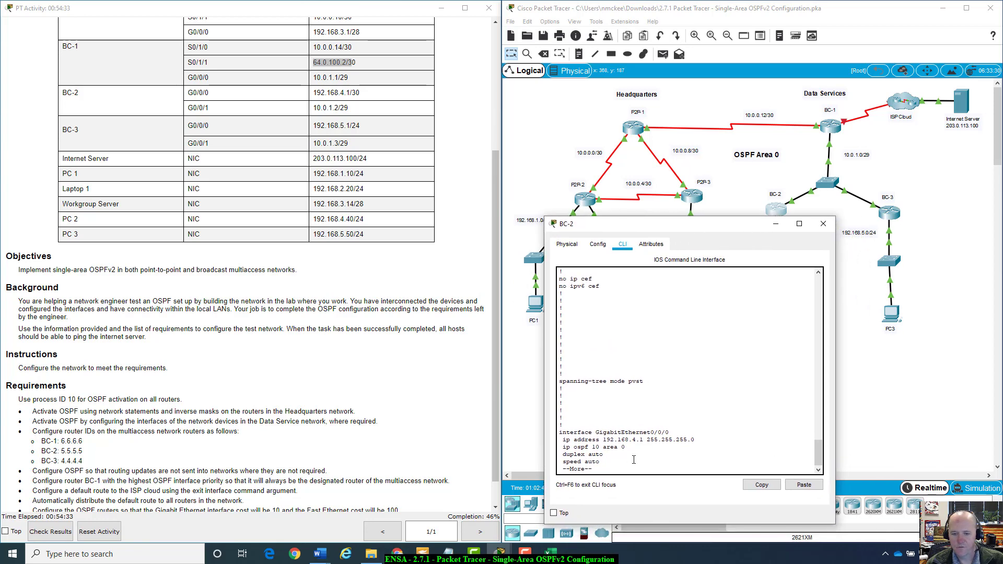
key("space")
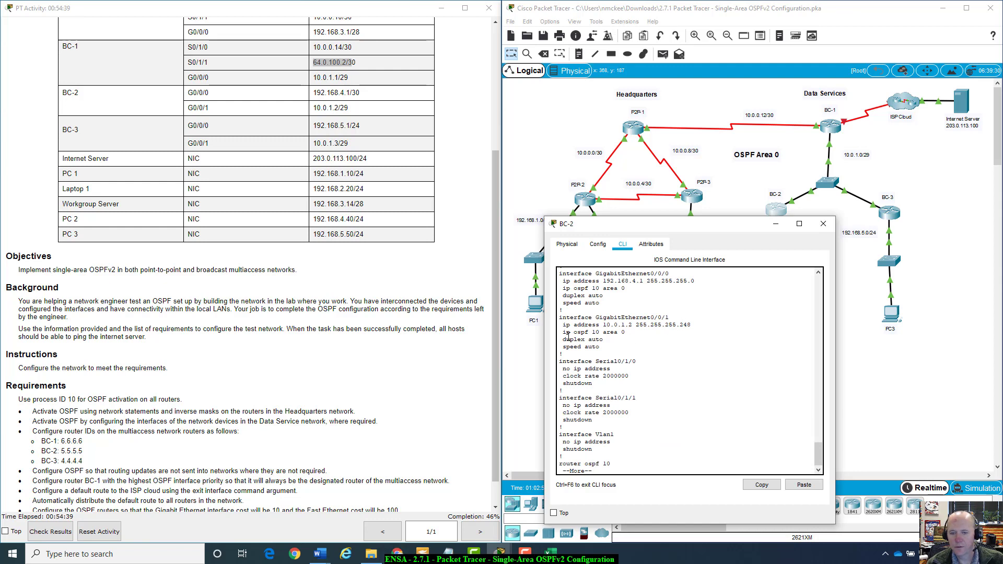
left_click_drag(563, 333, 630, 333)
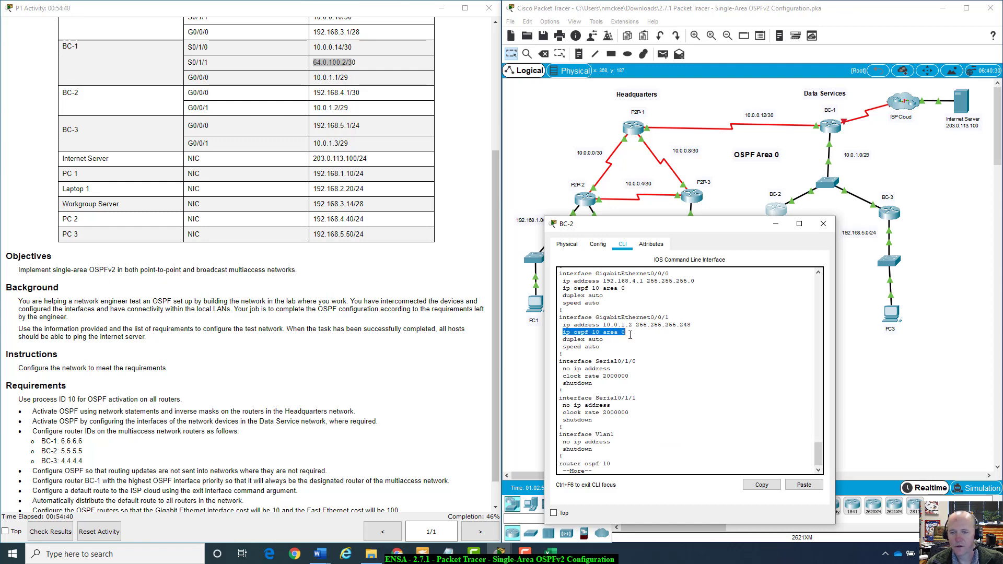
left_click(823, 223)
- Open BC-3's command line and page through its running configuration using "do show run"
left_click(889, 212)
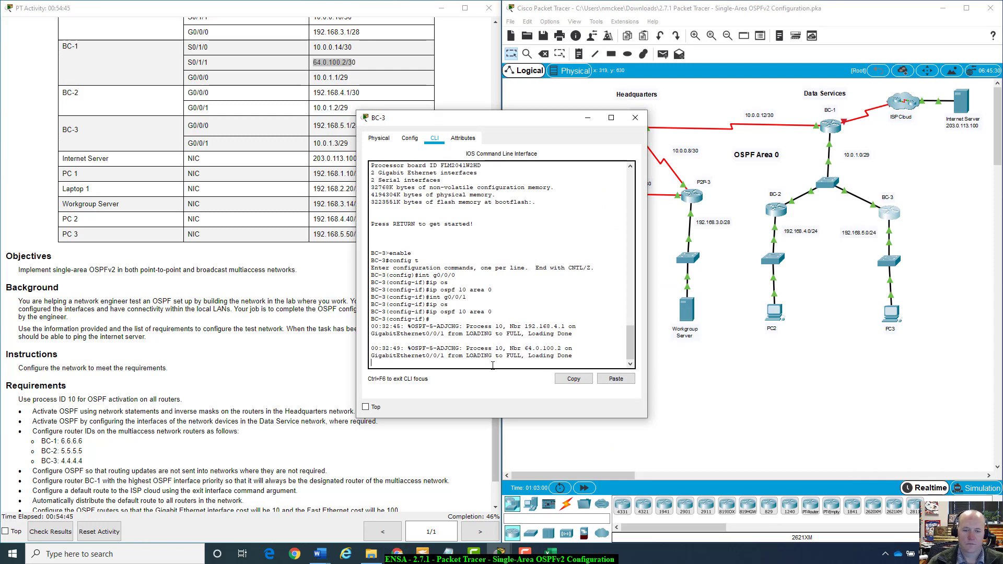
key("Return")
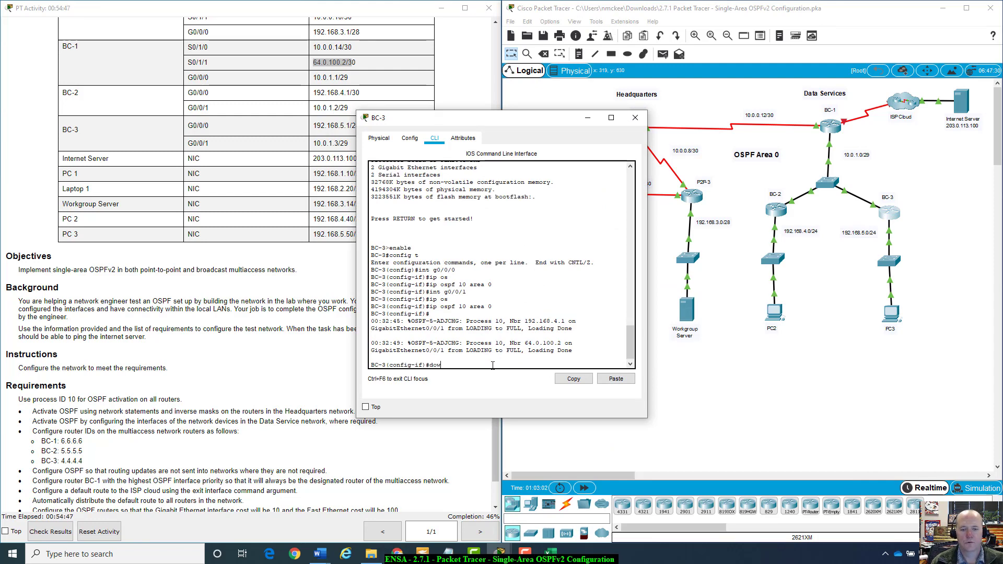
type("do show run")
key("Return")
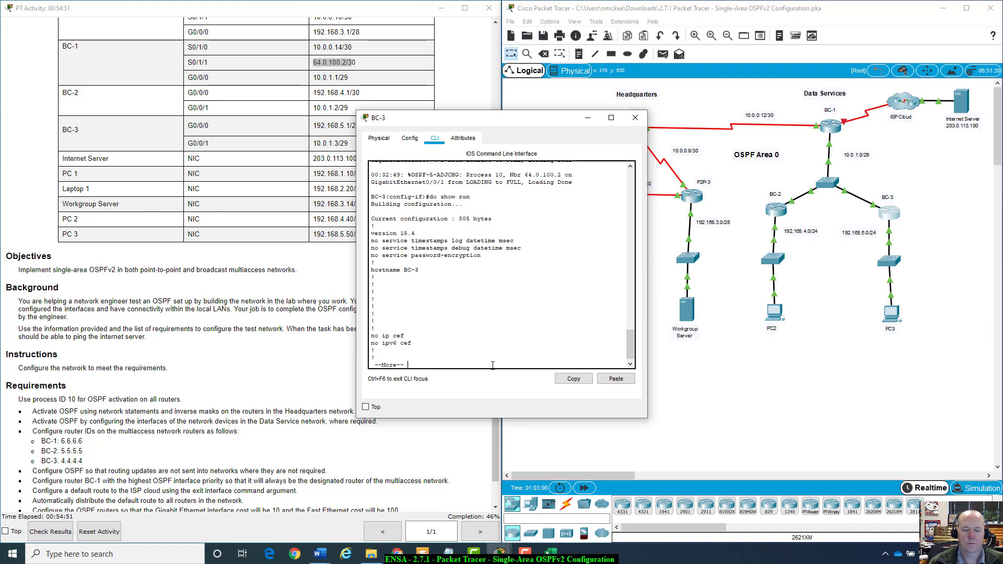
left_click_drag(528, 126, 779, 187)
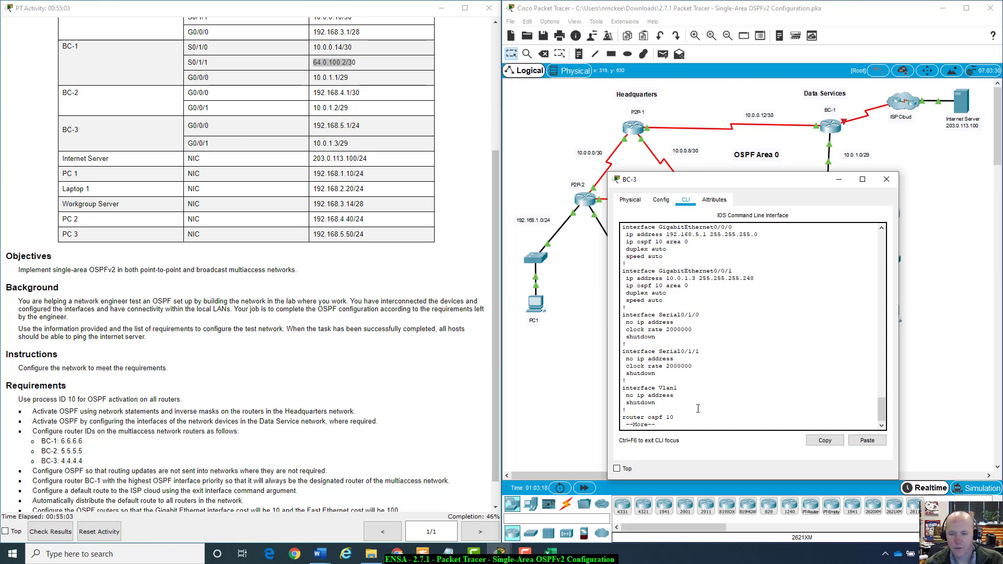
key("space")
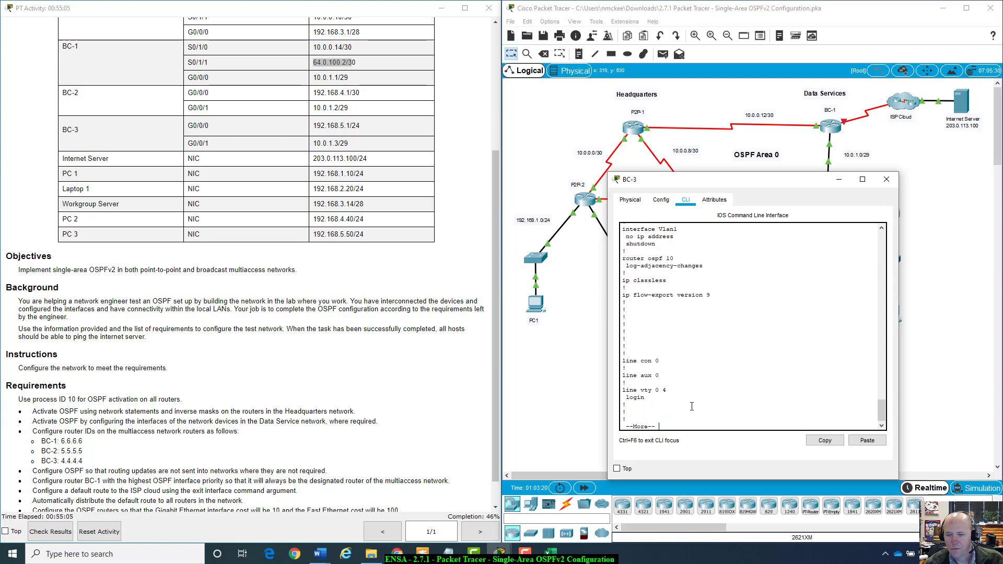
- Examine the OSPF lines under GigabitEthernet0/0/0 and GigabitEthernet0/0/1 in BC-3's running configuration
scroll(692, 406, "up", 5)
scroll(692, 406, "up", 1)
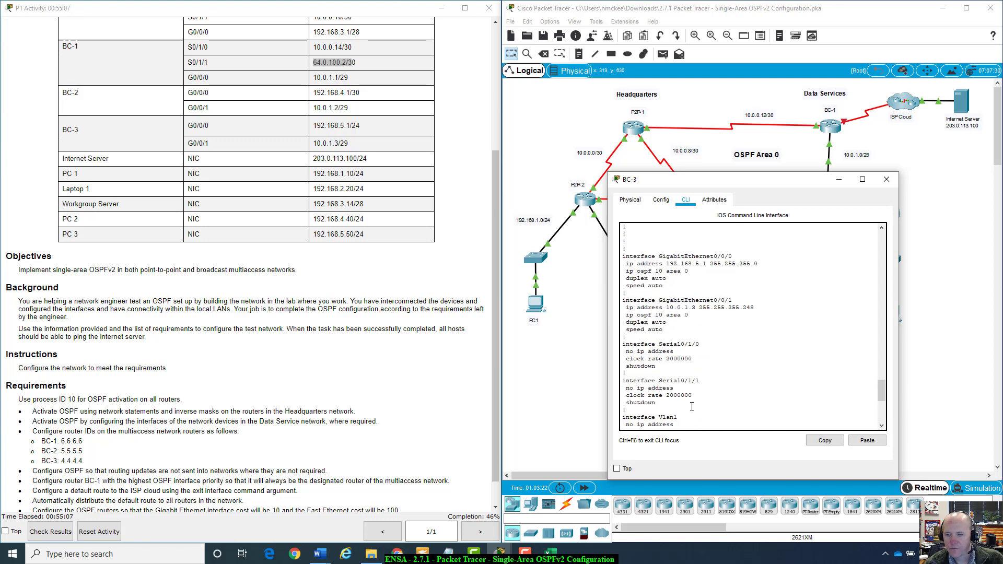
scroll(692, 406, "up", 3)
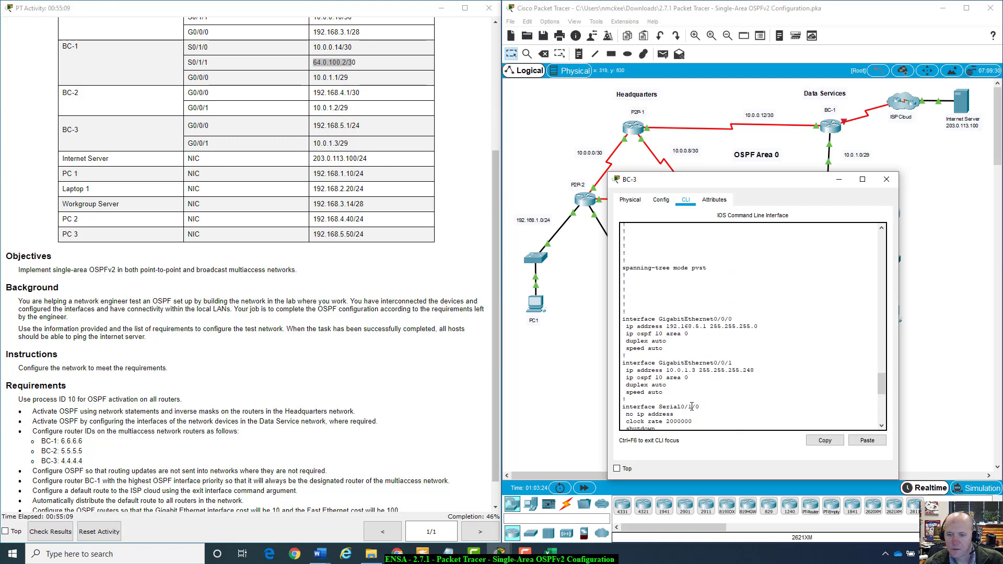
left_click_drag(802, 182, 872, 262)
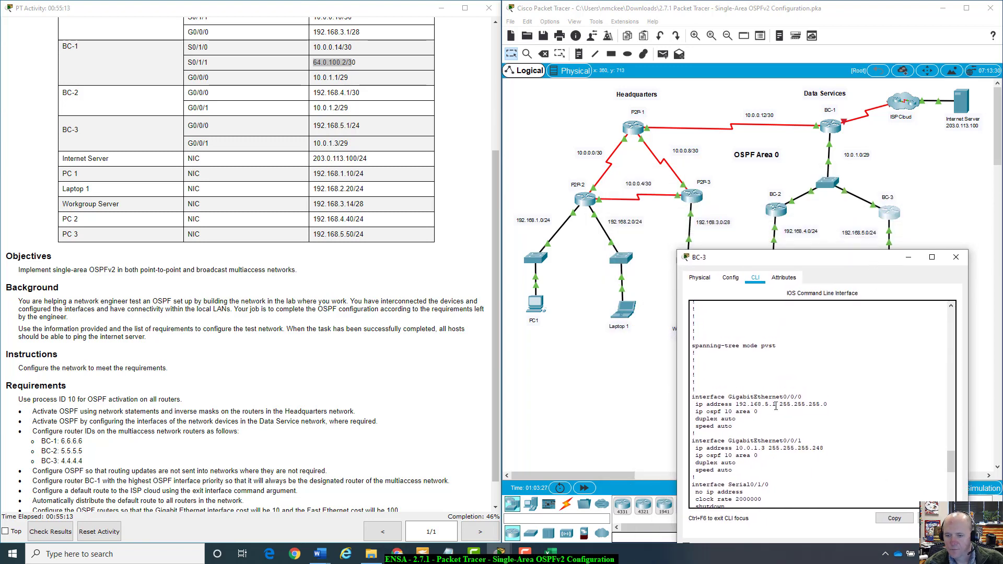
left_click_drag(699, 412, 758, 412)
left_click(758, 412)
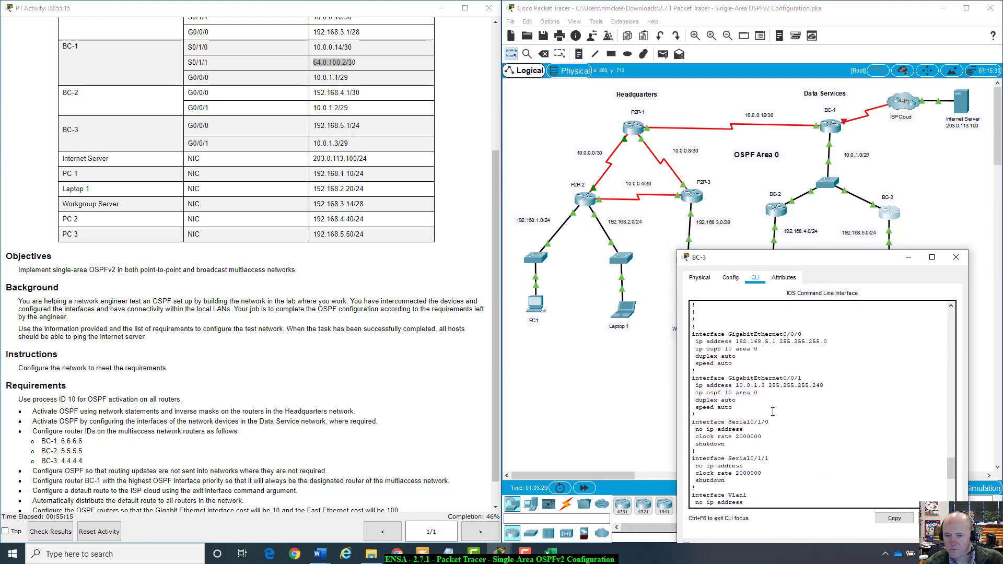
scroll(730, 386, "down", 3)
left_click_drag(693, 393, 737, 400)
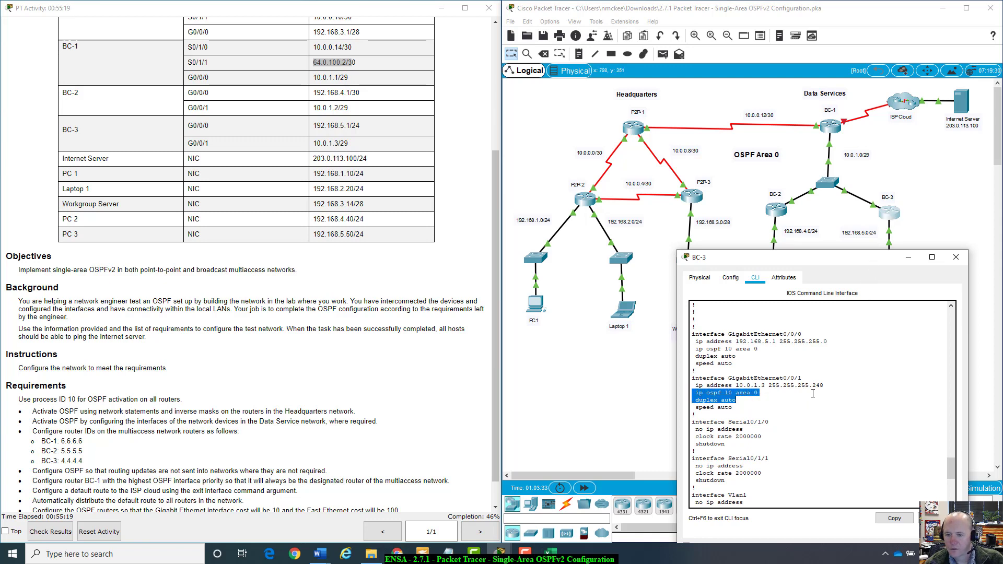
scroll(808, 401, "down", 3)
scroll(808, 401, "down", 3)
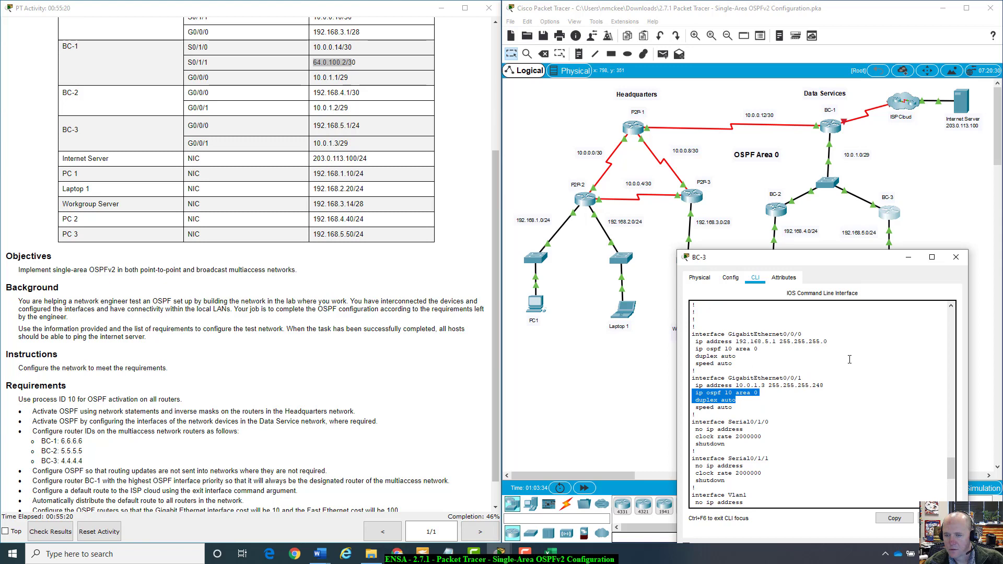
- Close BC-3's window and review the Data Services OSPF activation requirement and the router ID requirement in the activity instructions
left_click(956, 257)
scroll(220, 404, "down", 2)
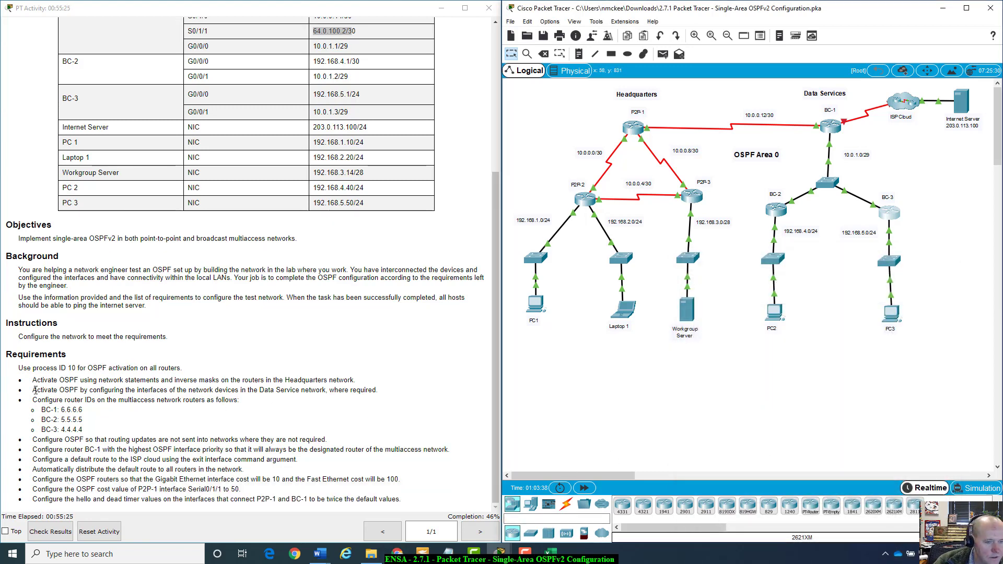
left_click_drag(32, 390, 372, 391)
left_click(301, 402)
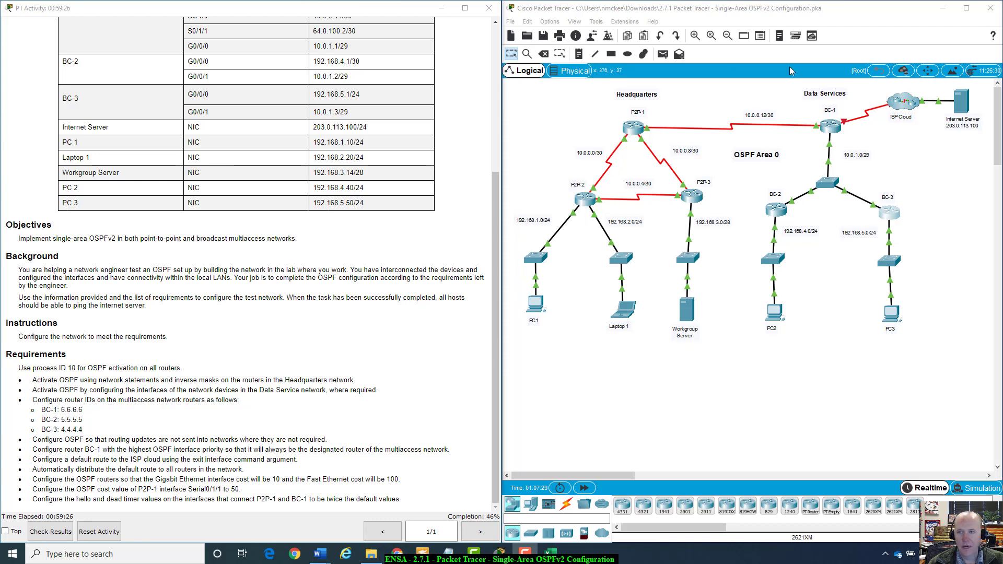
- Open BC-1's command line, abort the configuration listing, and enter OSPF configuration with "router ospf 10"
left_click(835, 130)
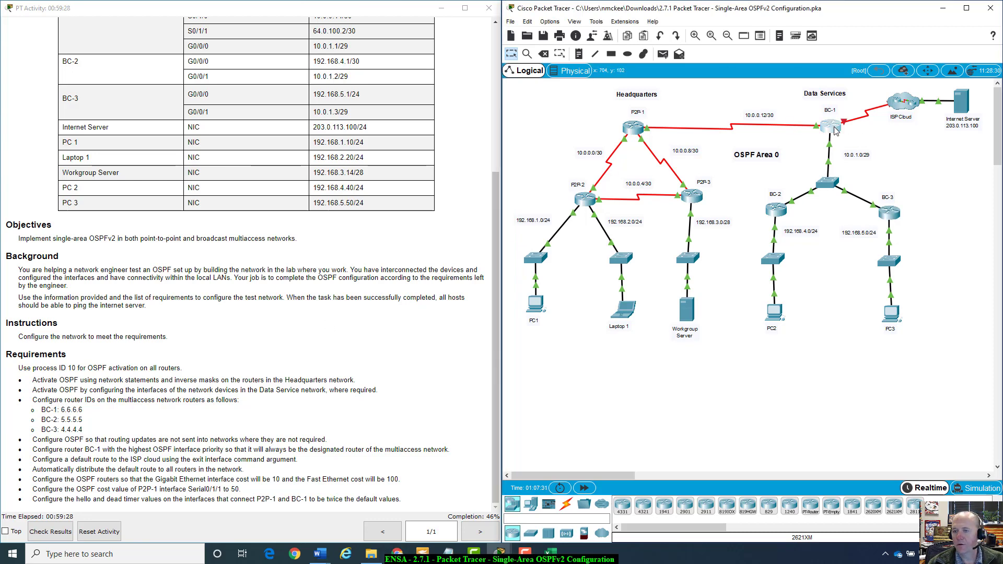
left_click_drag(563, 117, 755, 107)
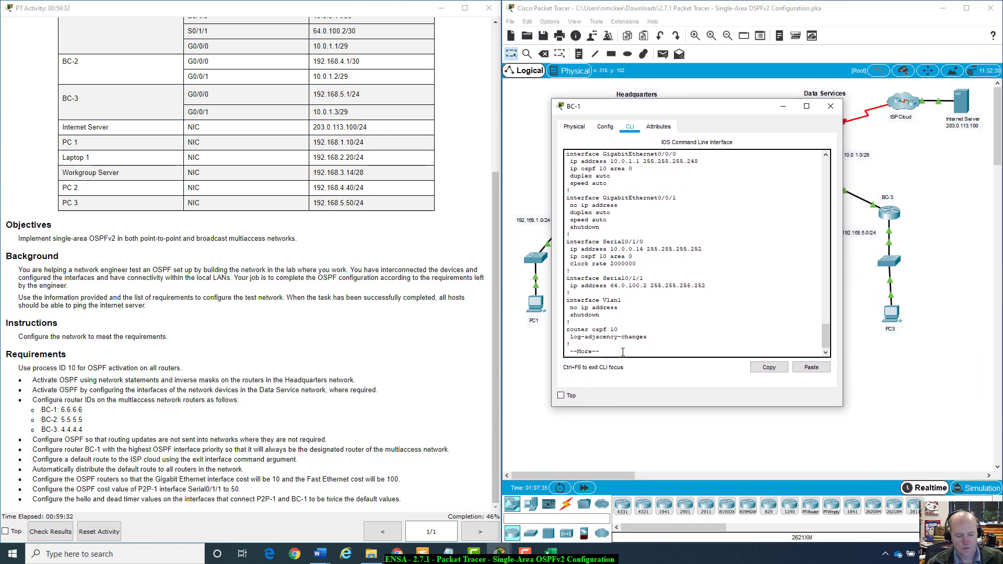
key("ctrl+c")
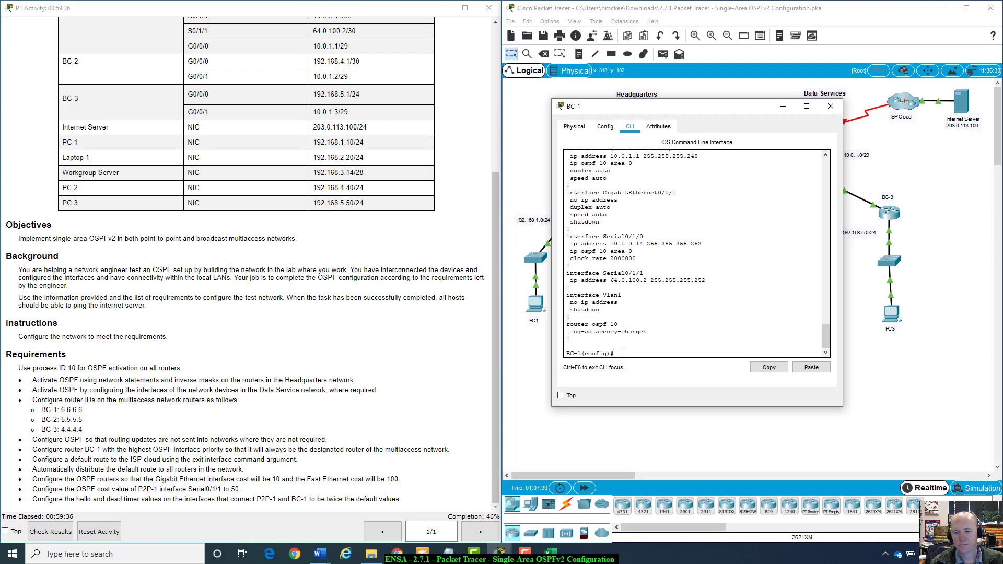
type("router os")
key("Tab")
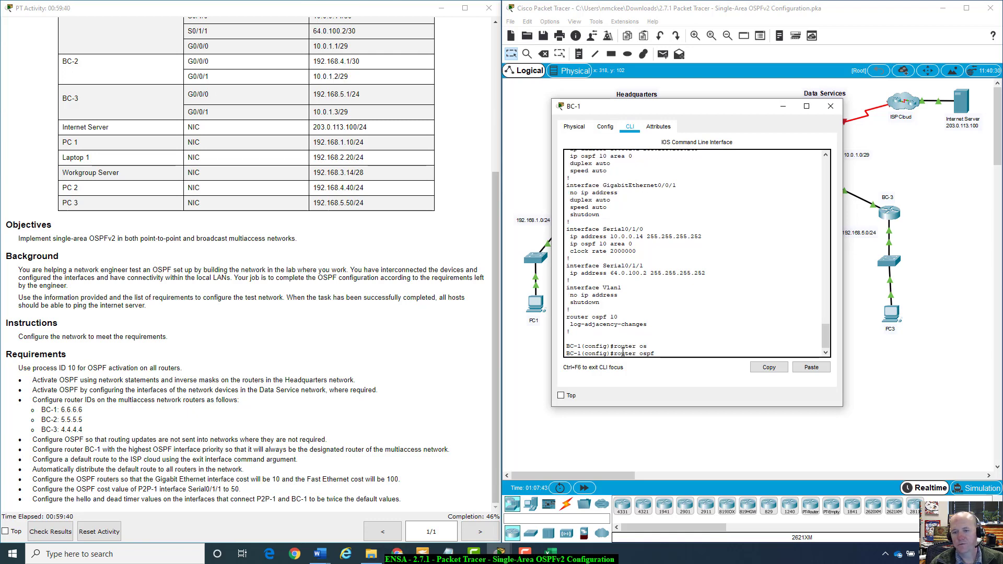
type("10")
key("Return")
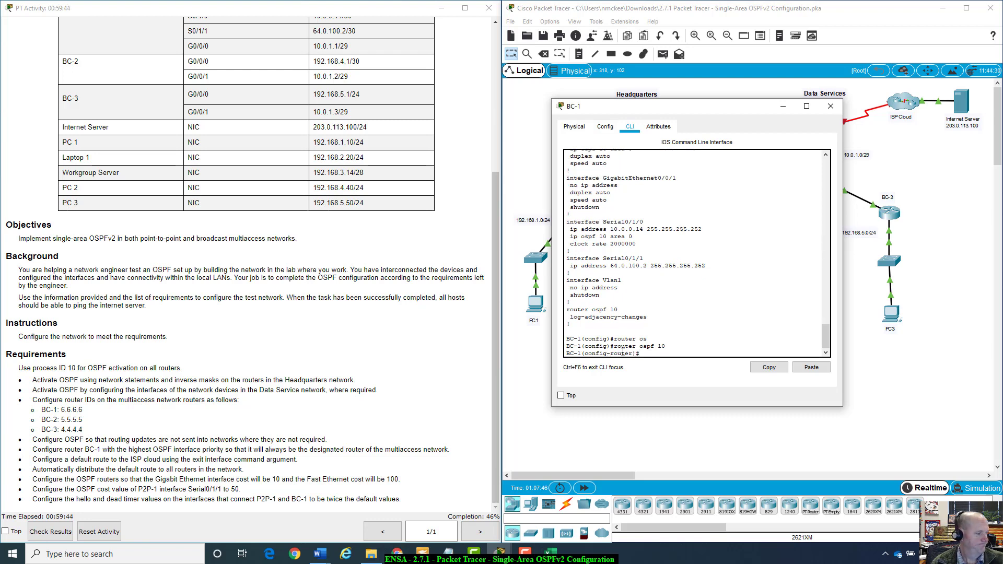
- Set BC-1's OSPF router ID to 6.6.6.6
type("router")
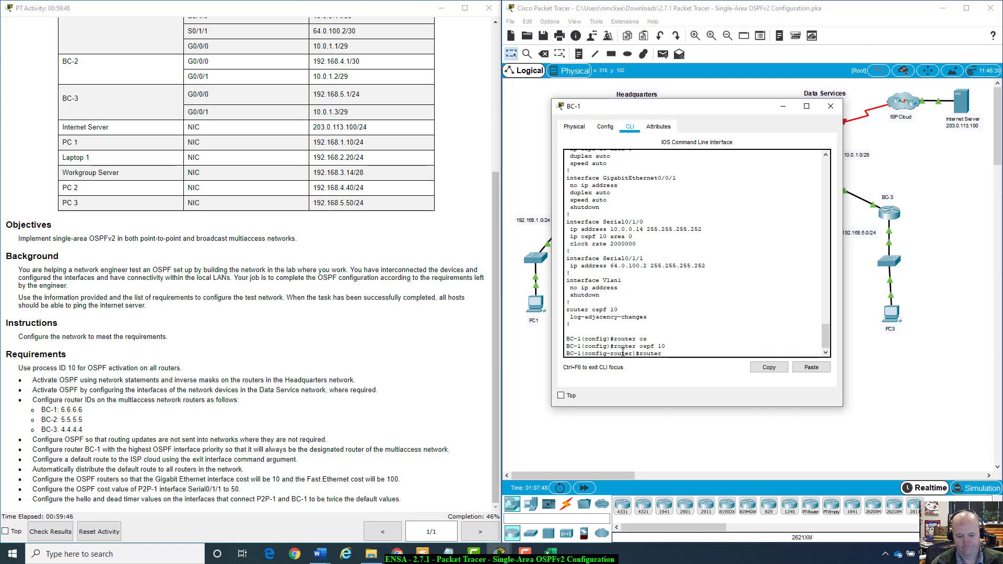
type("-id 6.6")
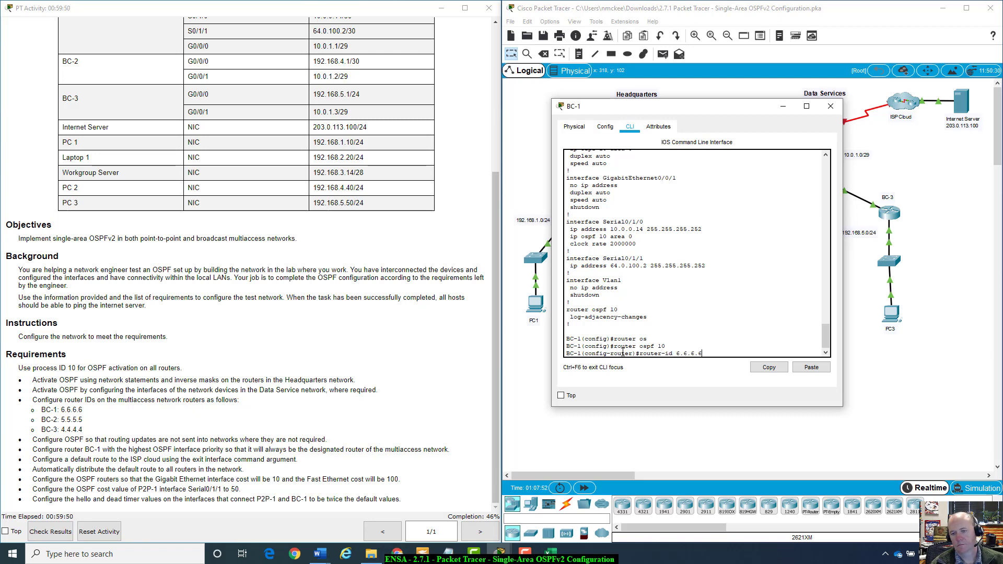
type(".6.6")
key("Return")
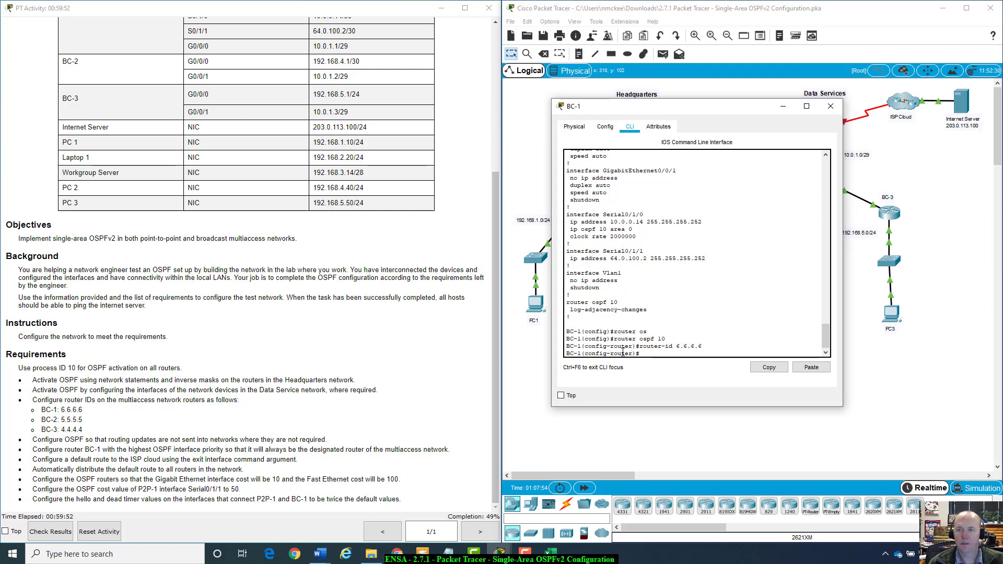
- Move BC-1's window aside, open BC-2's command line, abort the configuration listing, and exit interface configuration to global configuration mode
left_click_drag(737, 109, 893, 311)
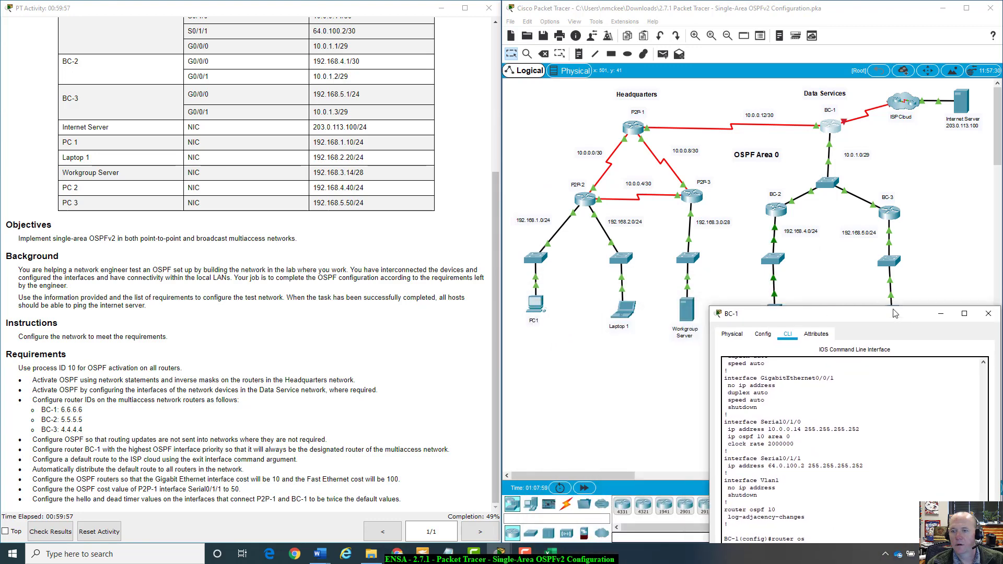
left_click(777, 210)
left_click_drag(704, 228, 700, 191)
left_click(641, 399)
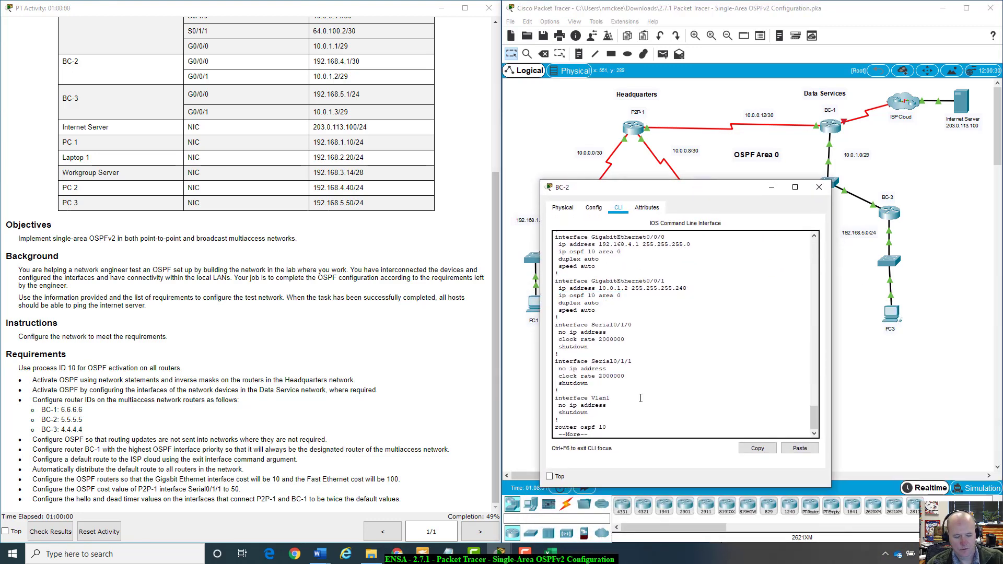
key("ctrl+c")
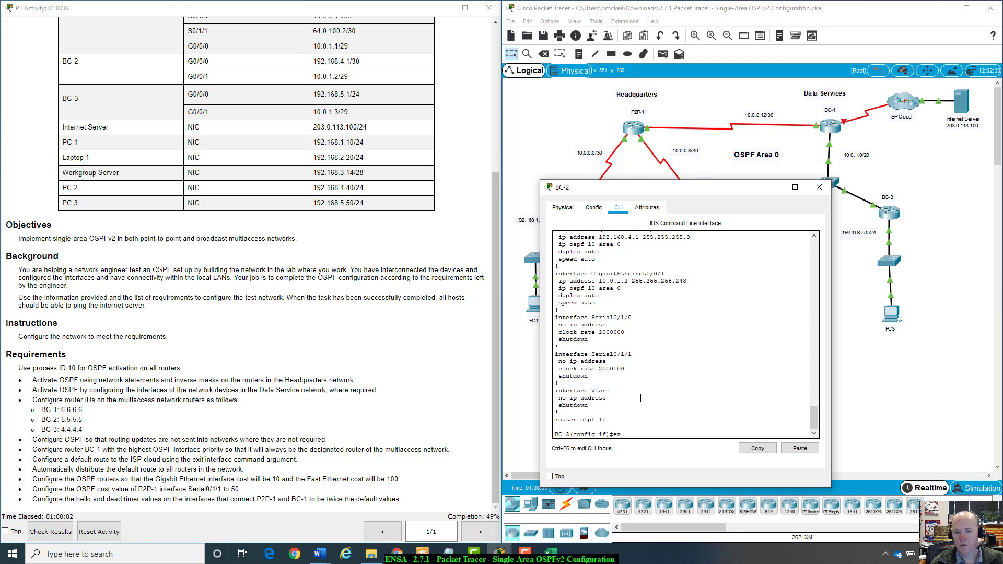
type("it")
key("Return")
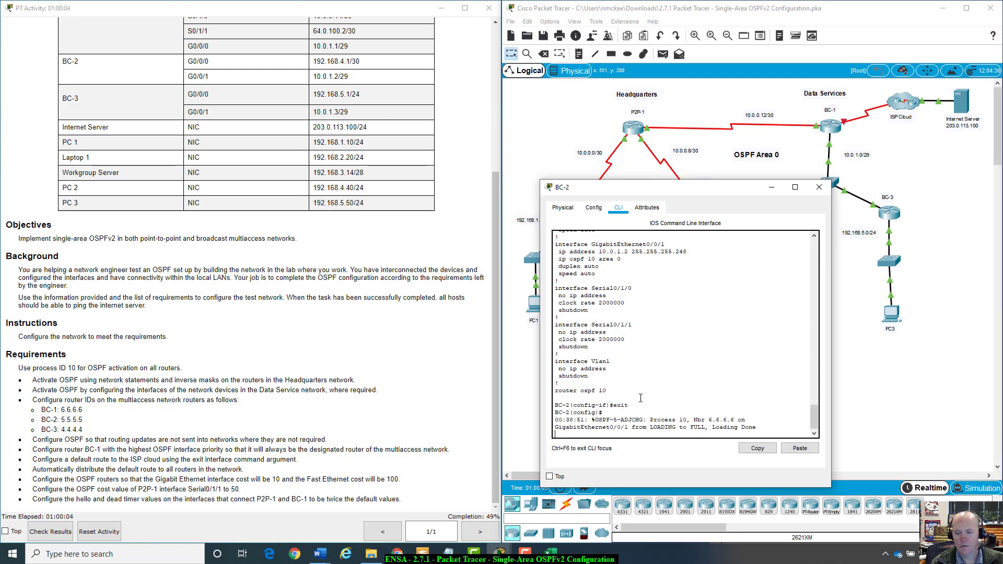
key("Return")
- Enter OSPF process 10 configuration on BC-2 with "router ospf 10"
type("router os")
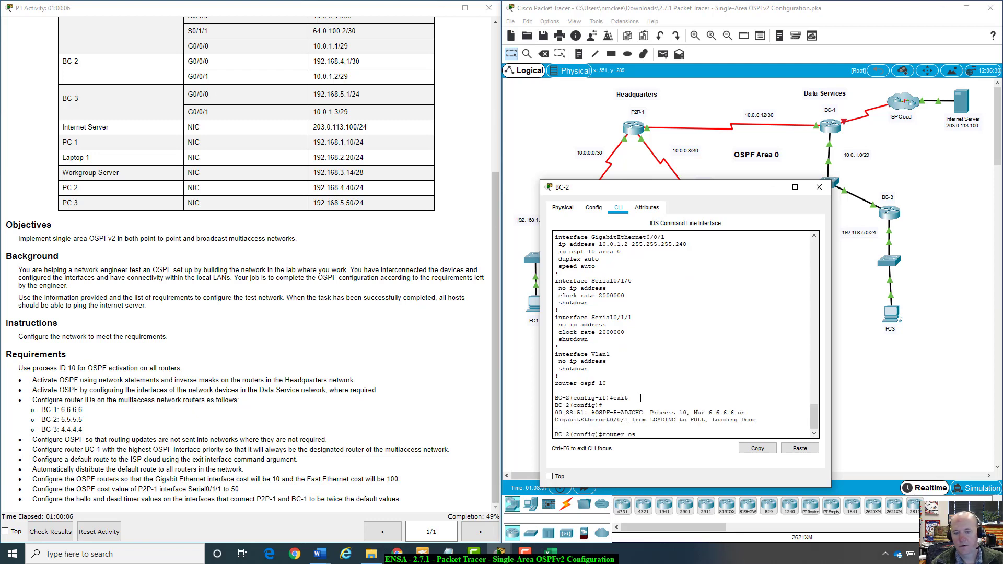
key("BackSpace")
key("BackSpace")
key("BackSpace")
key("BackSpace")
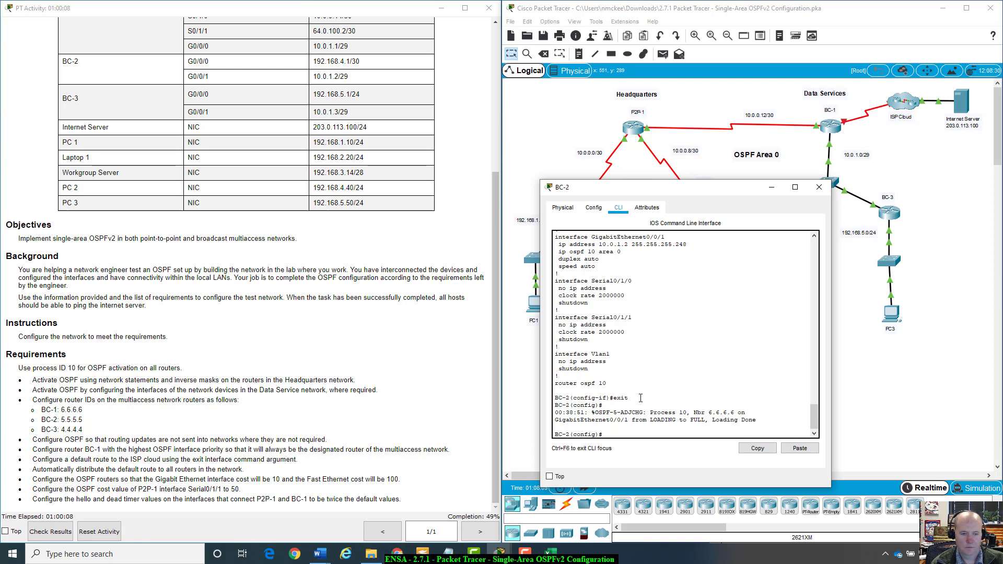
type("router os")
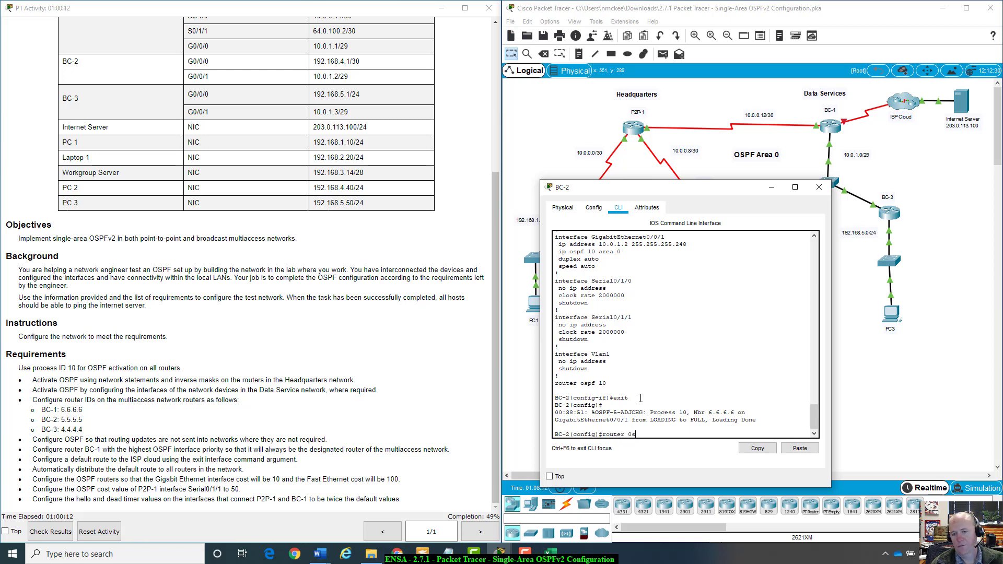
key("BackSpace")
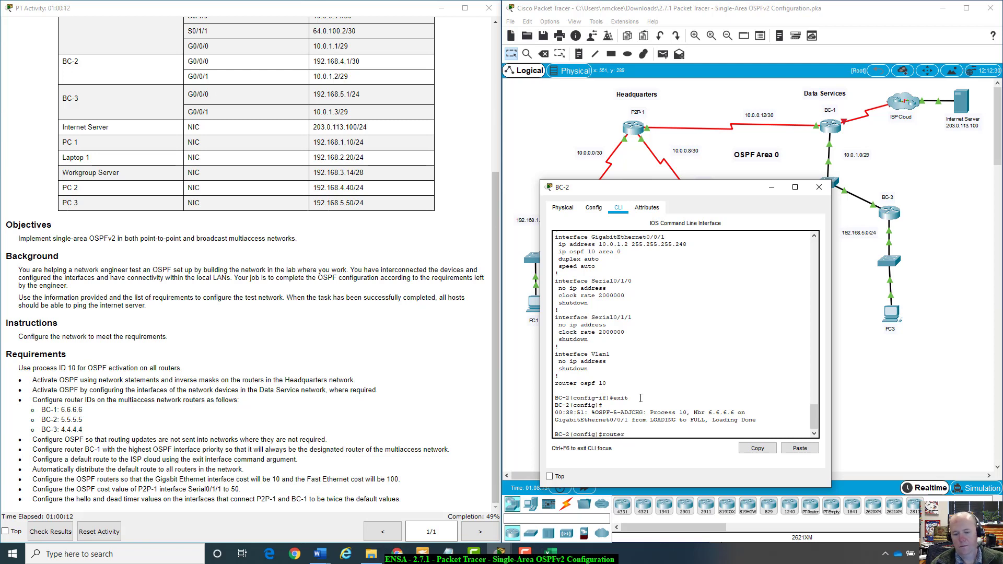
type("o")
key("Tab")
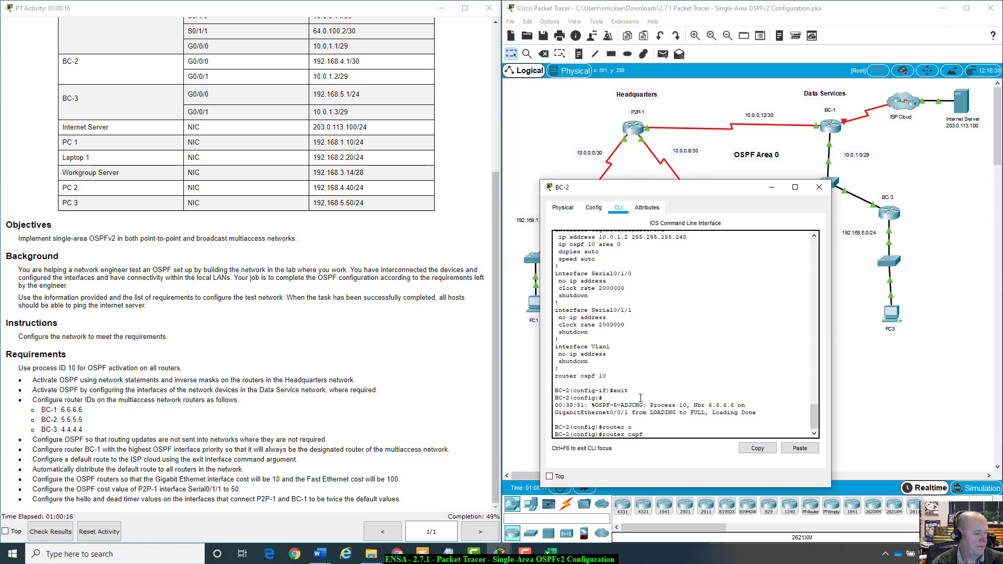
key("Return")
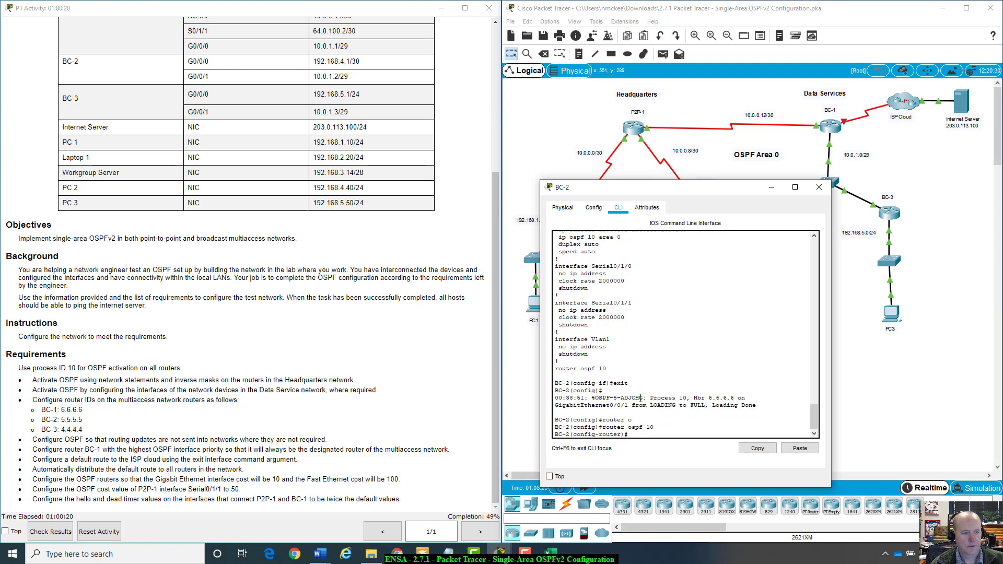
- Set BC-2's OSPF router ID to 5.5.5.5 and minimize the router's window
type("router")
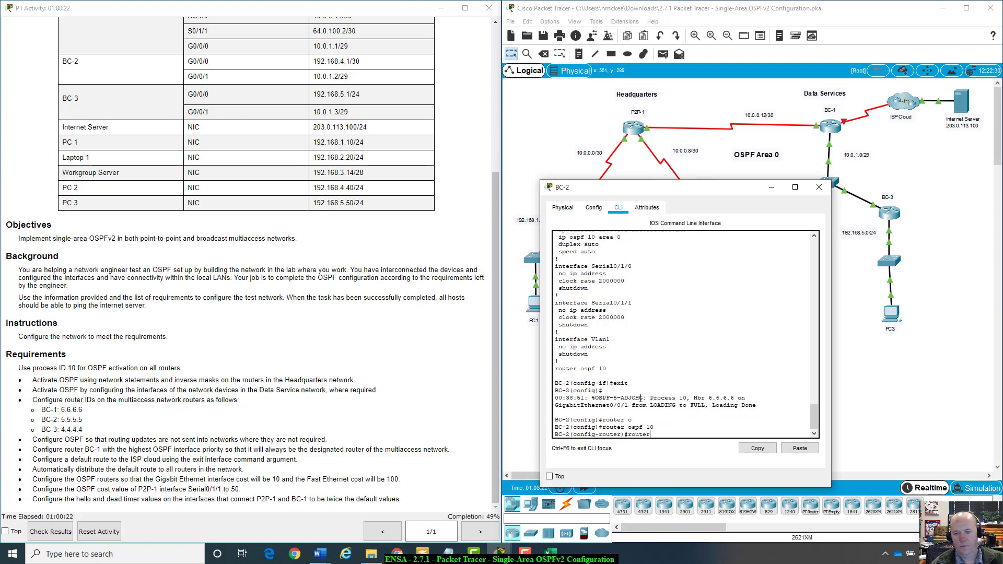
type("-")
key("Tab")
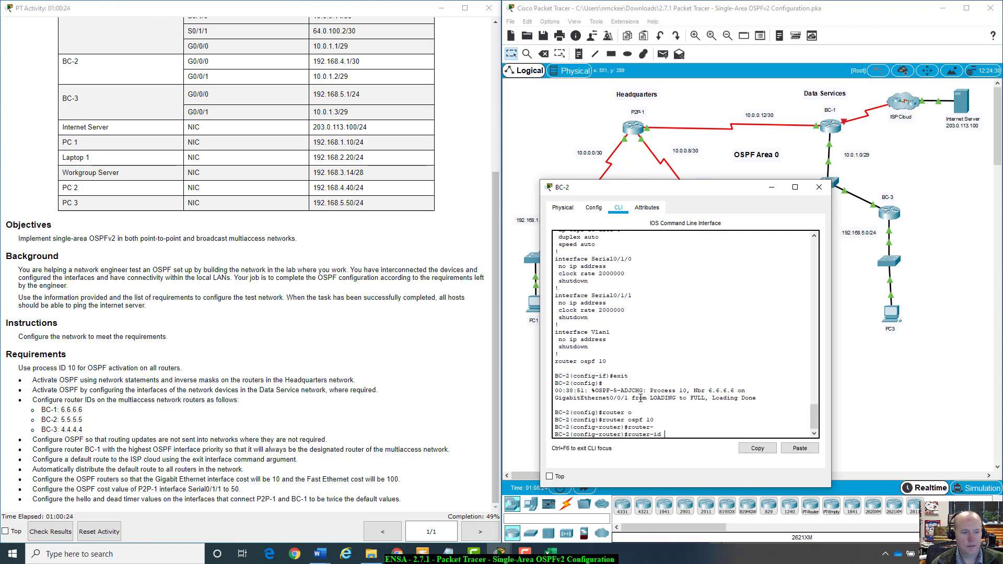
type("5.5.5.5")
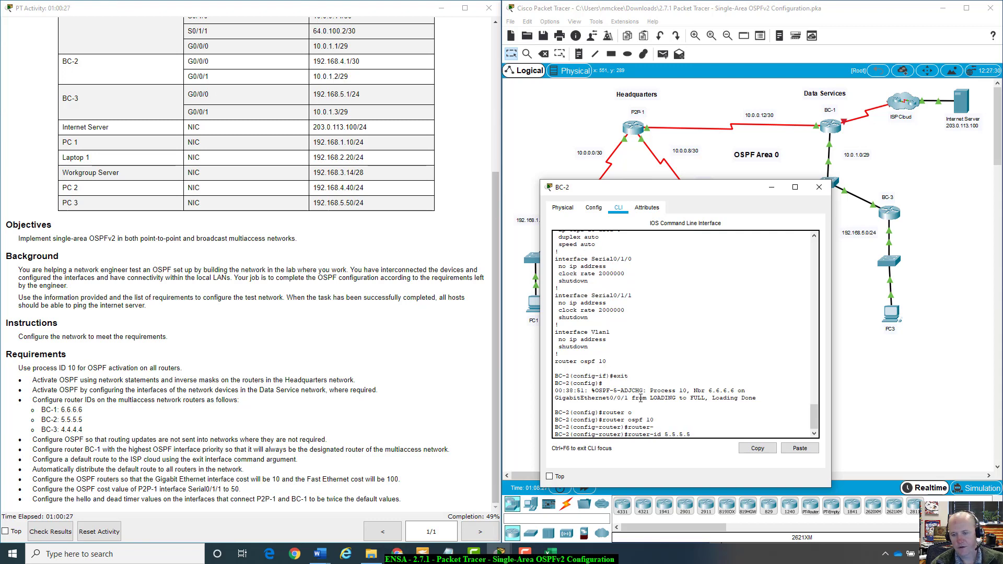
key("Return")
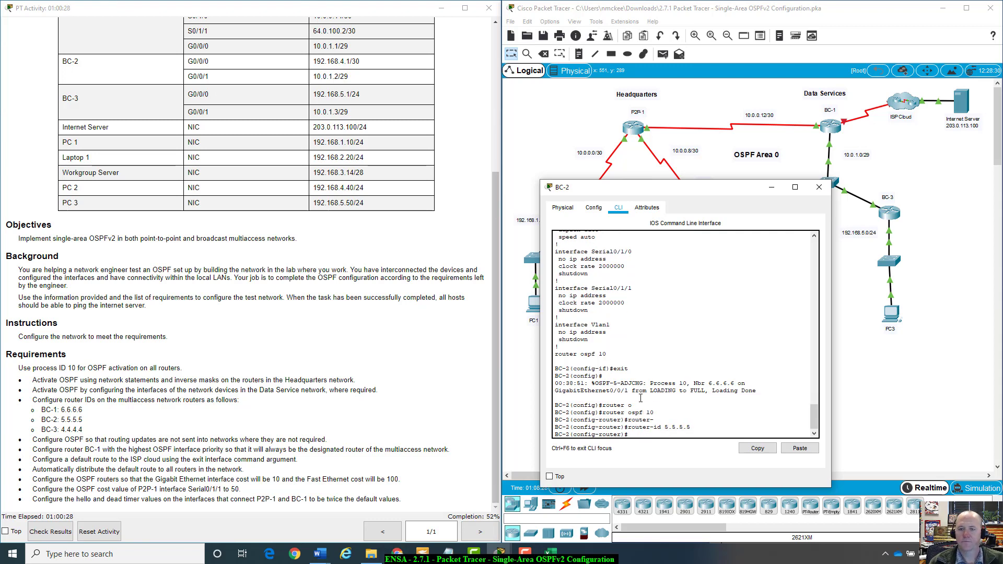
left_click(773, 188)
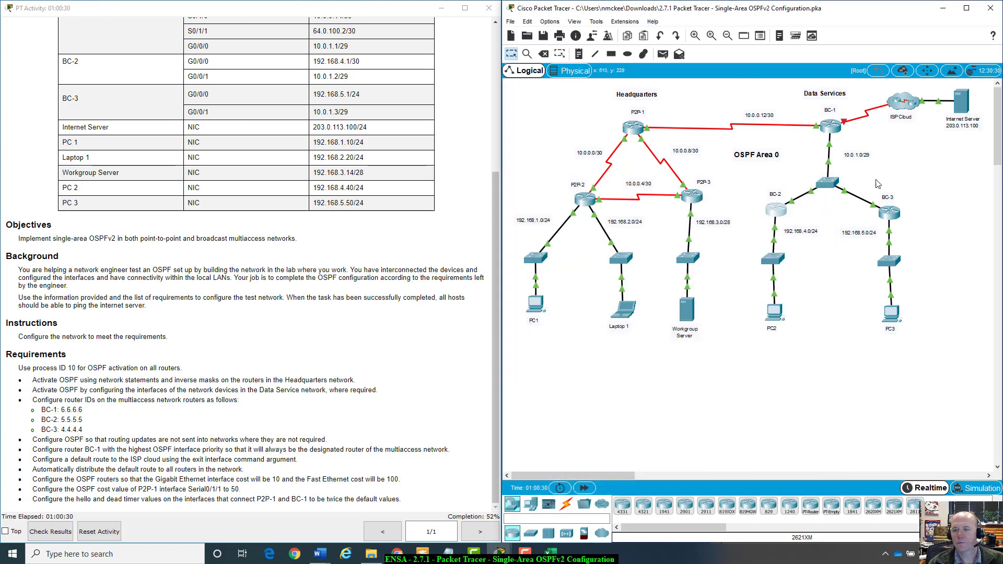
- Open BC-3's command line, abort the configuration listing, exit interface configuration, and enter "router ospf 10"
left_click(889, 214)
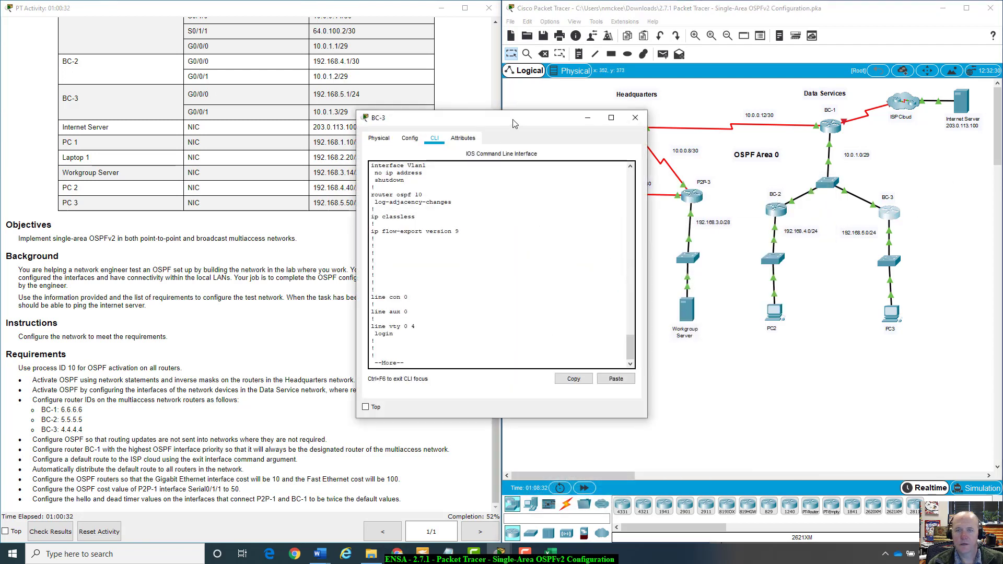
key("ctrl+c")
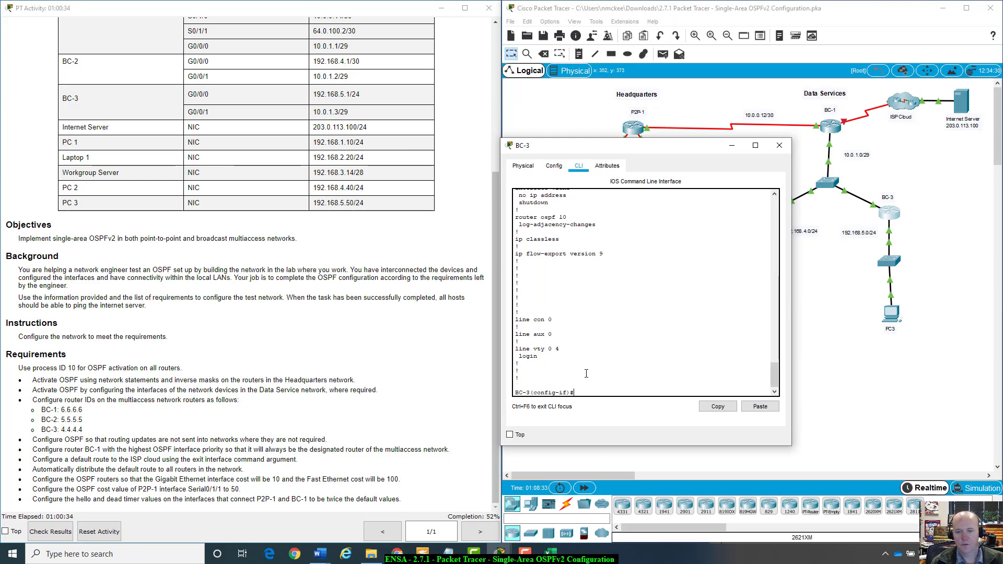
type("exit")
key("Return")
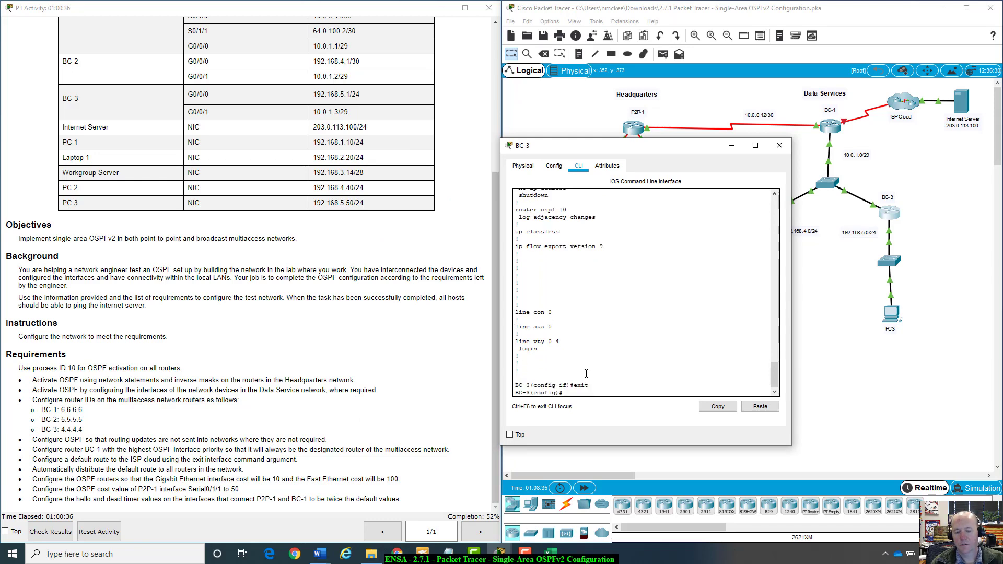
type("router ospf 10")
key("Return")
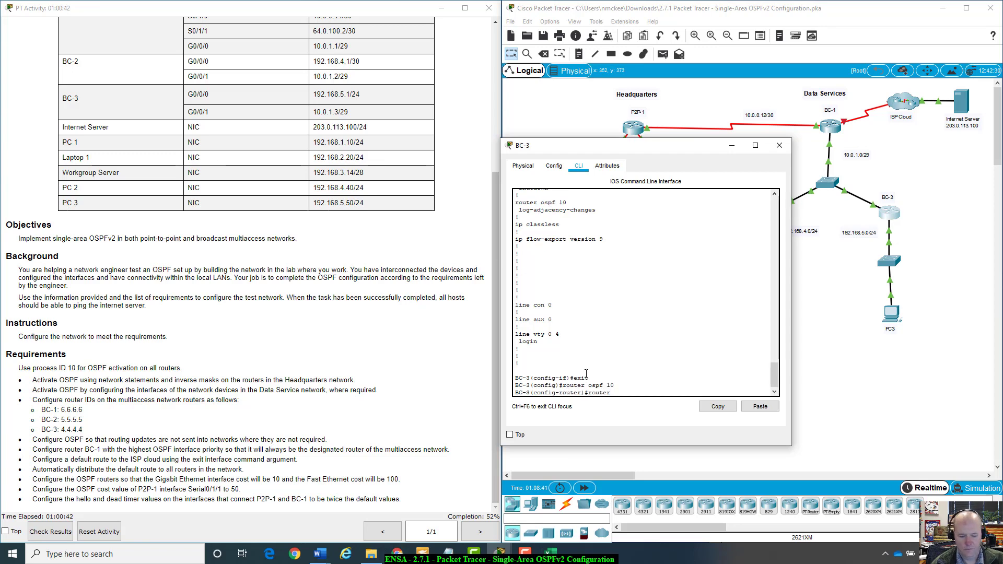
- Set BC-3's OSPF router ID to 4.4.4.4 and close the router's window
type("router-id")
key("Tab")
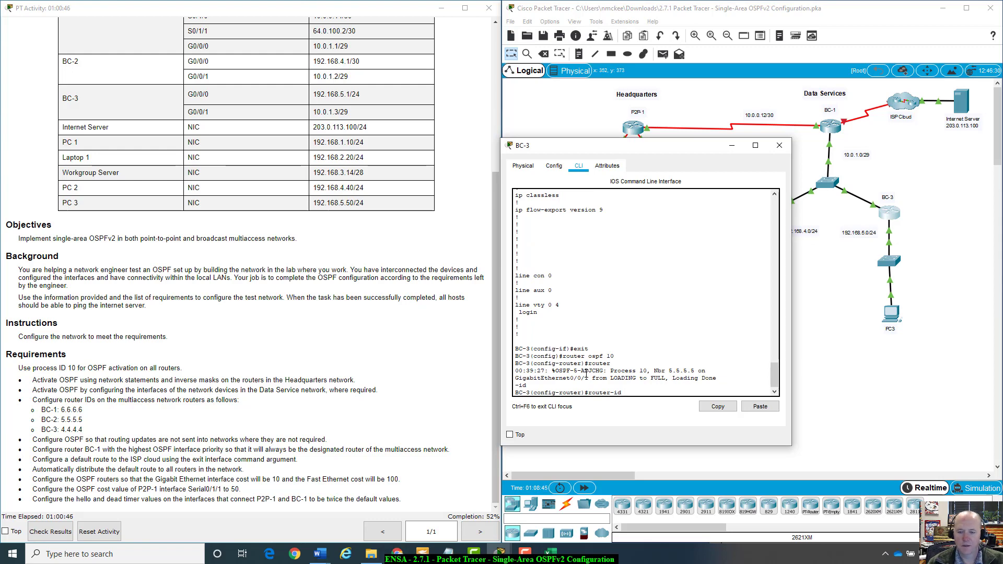
key("BackSpace")
key("BackSpace")
key("BackSpace")
key("BackSpace")
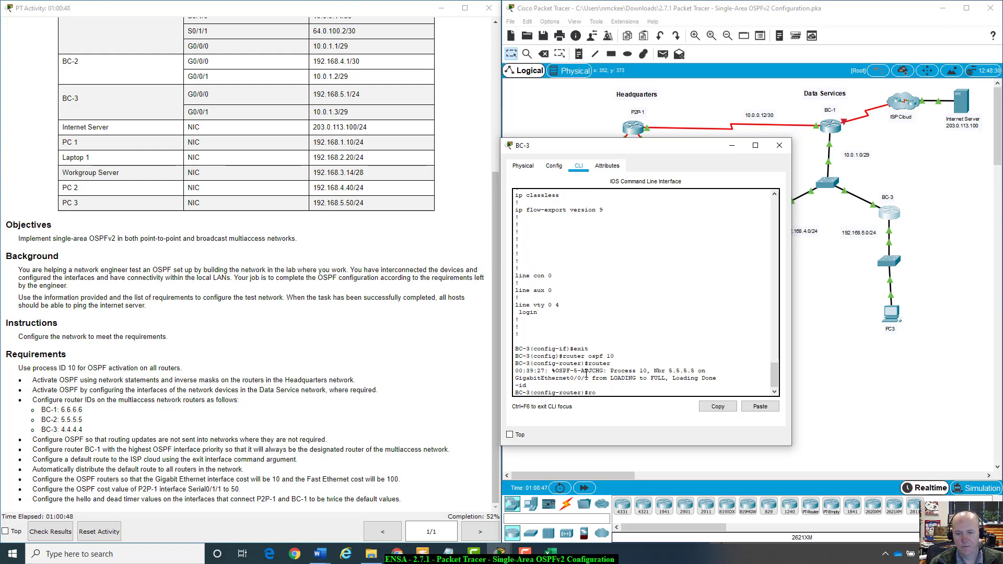
key("Tab")
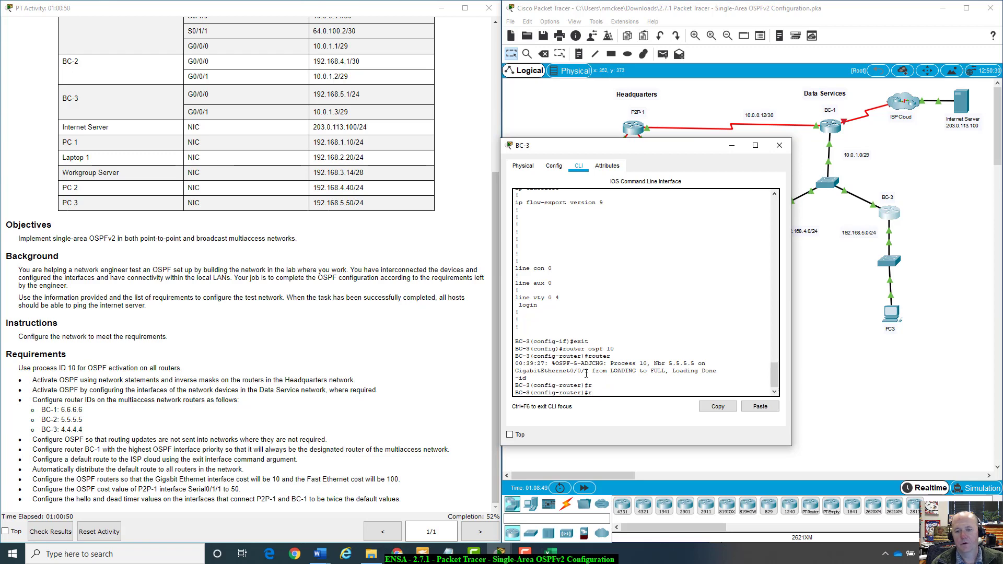
type("-")
key("Tab")
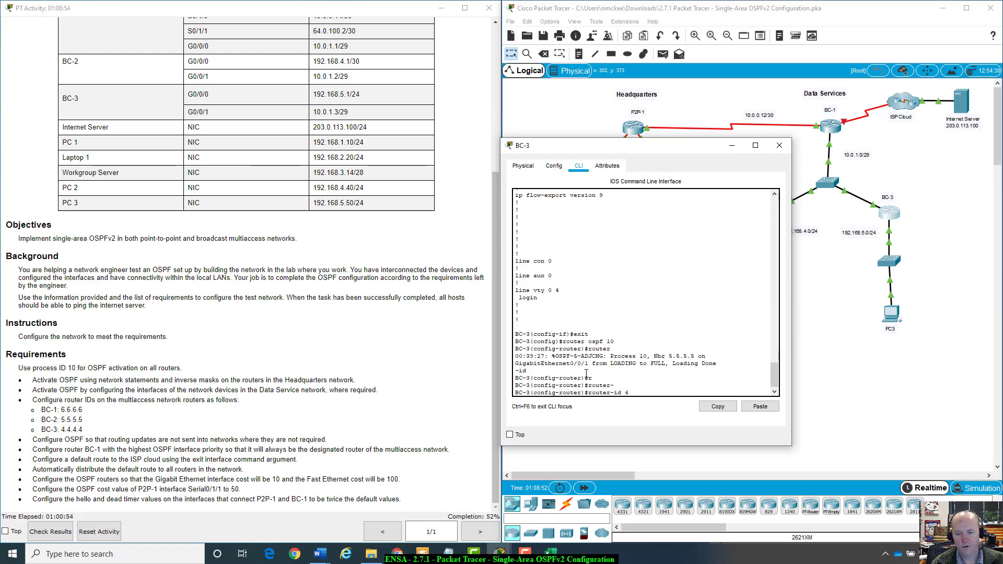
key("Return")
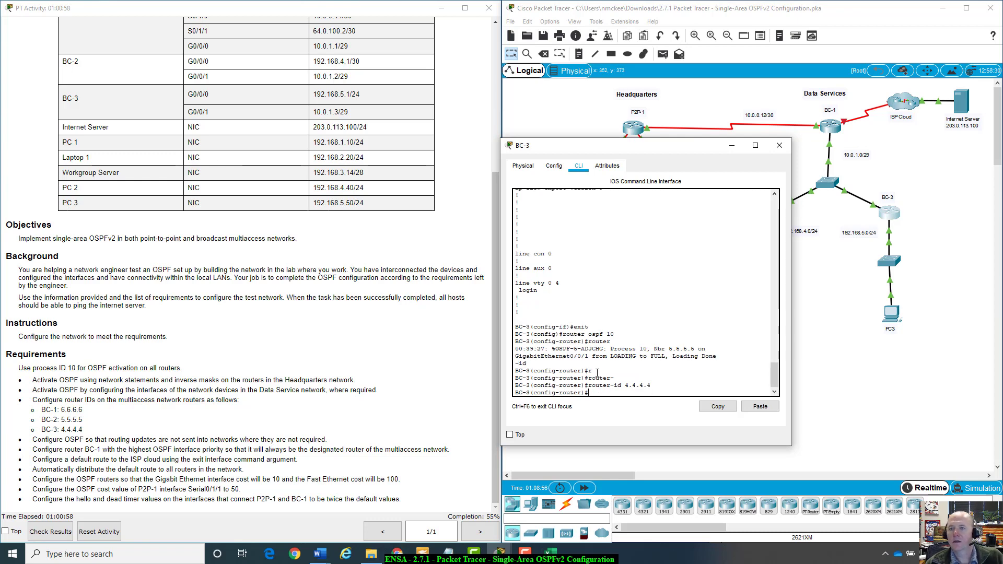
left_click(781, 146)
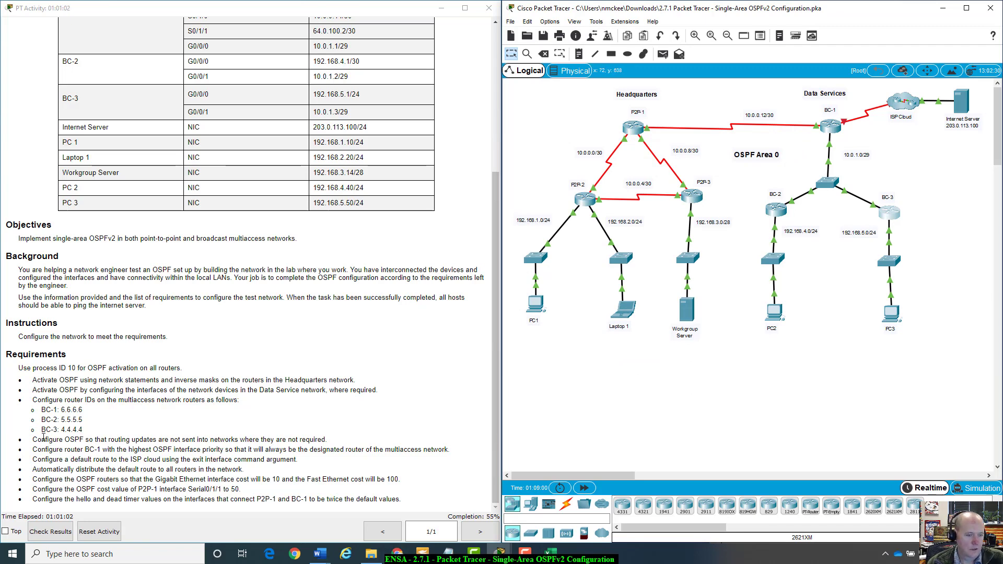
- Highlight the requirement on restricting routing updates, and show P2P-2's running configuration from privileged mode with "show run"
left_click_drag(33, 440, 335, 444)
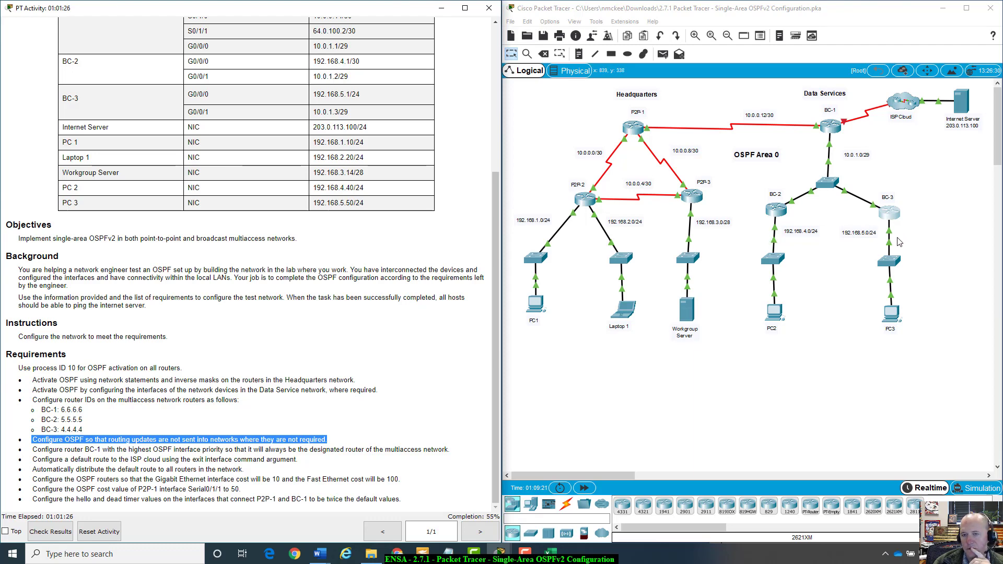
left_click(584, 204)
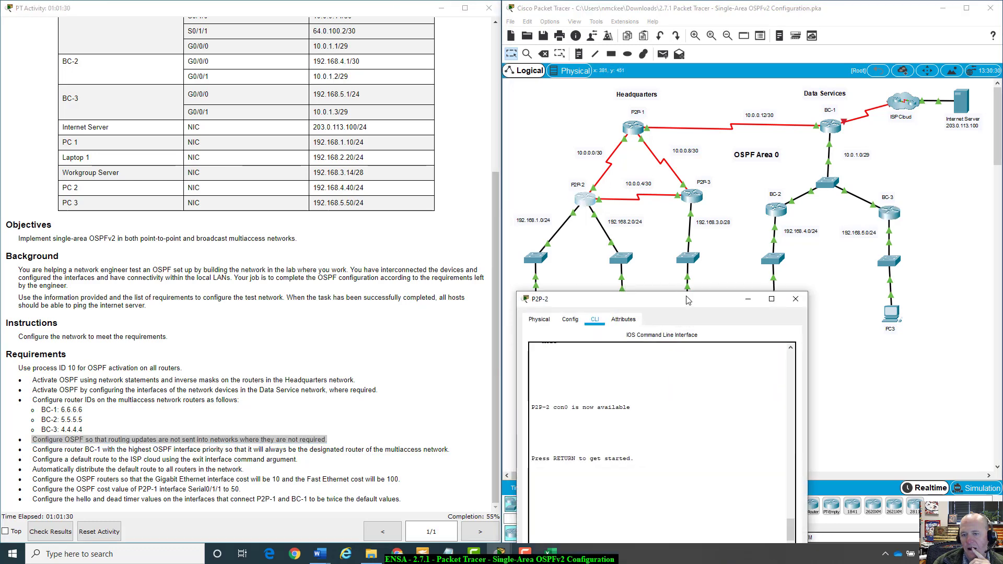
key("Return")
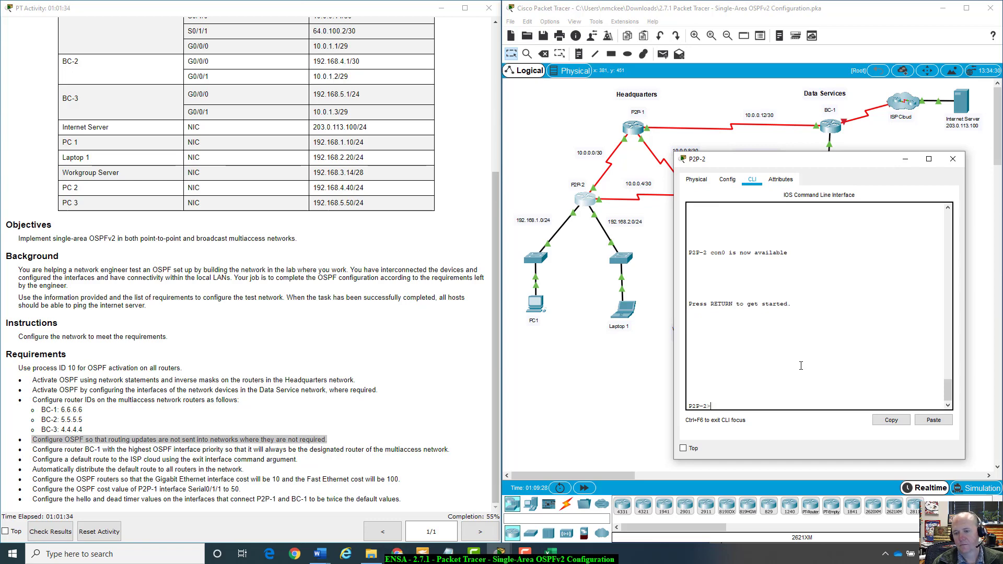
type("enabel")
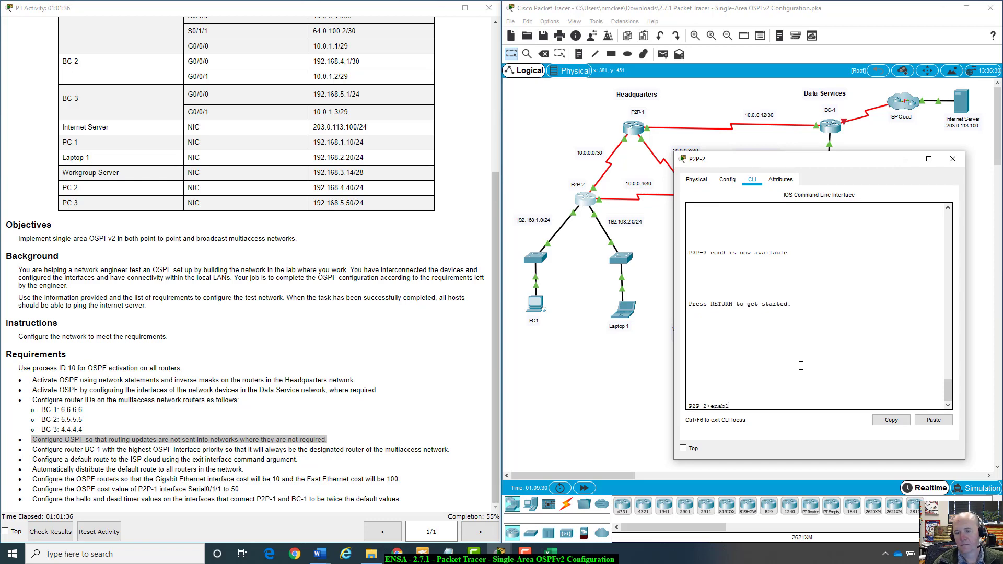
type("l")
key("Return")
type("show ")
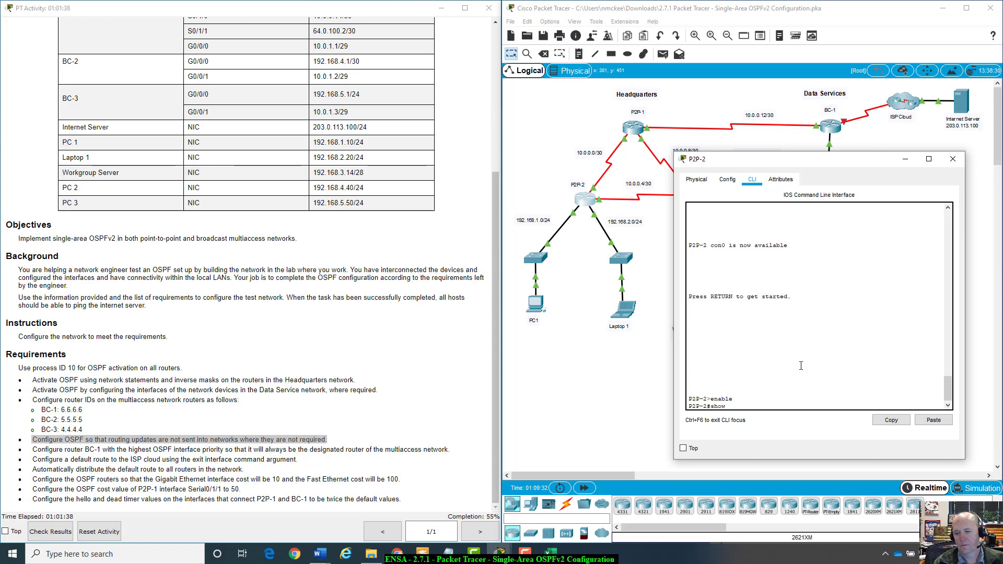
type("run")
key("Return")
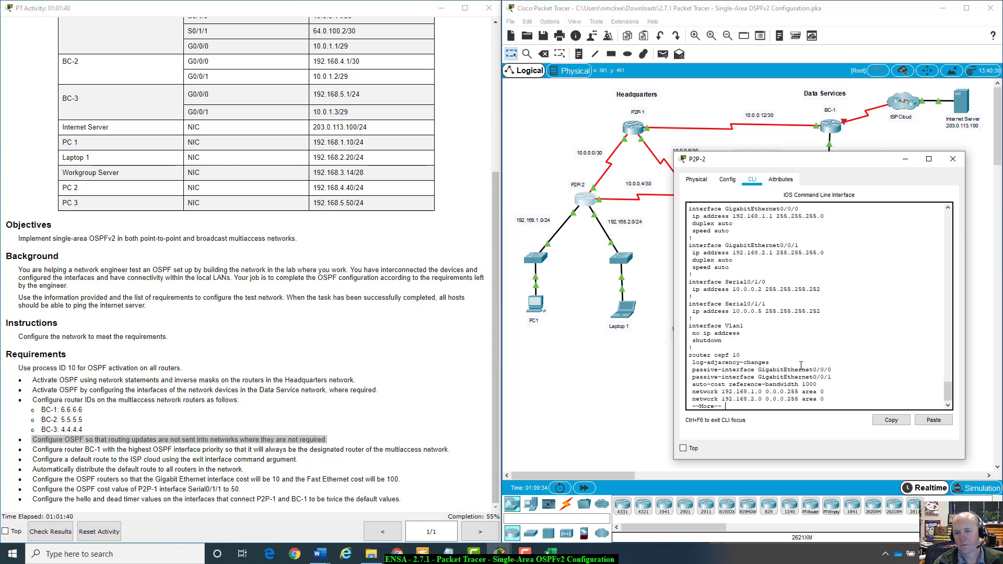
- Review P2P-2's interfaces and OSPF passive-interface entries against the topology, and return to the topology view
scroll(742, 324, "up", 1)
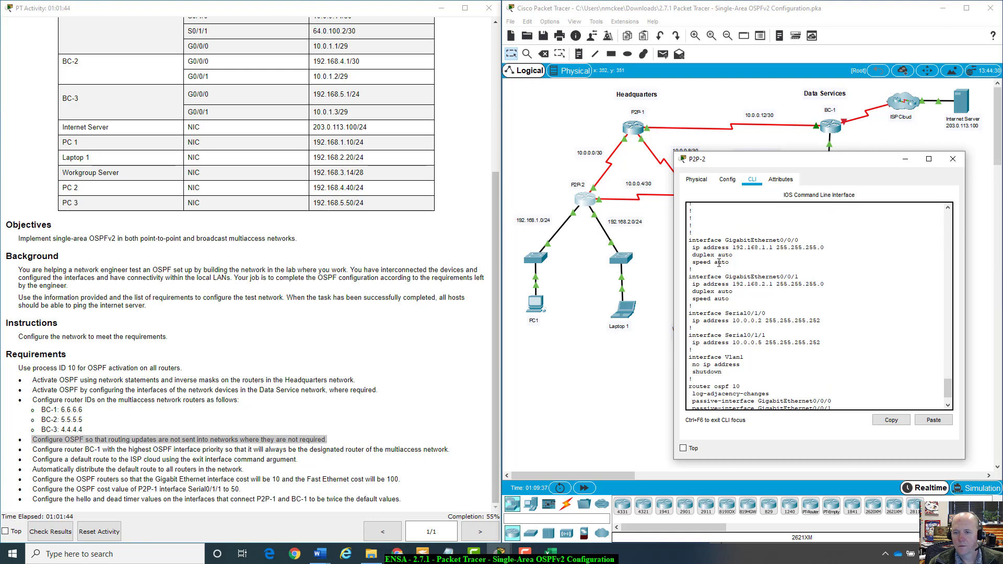
scroll(735, 267, "down", 1)
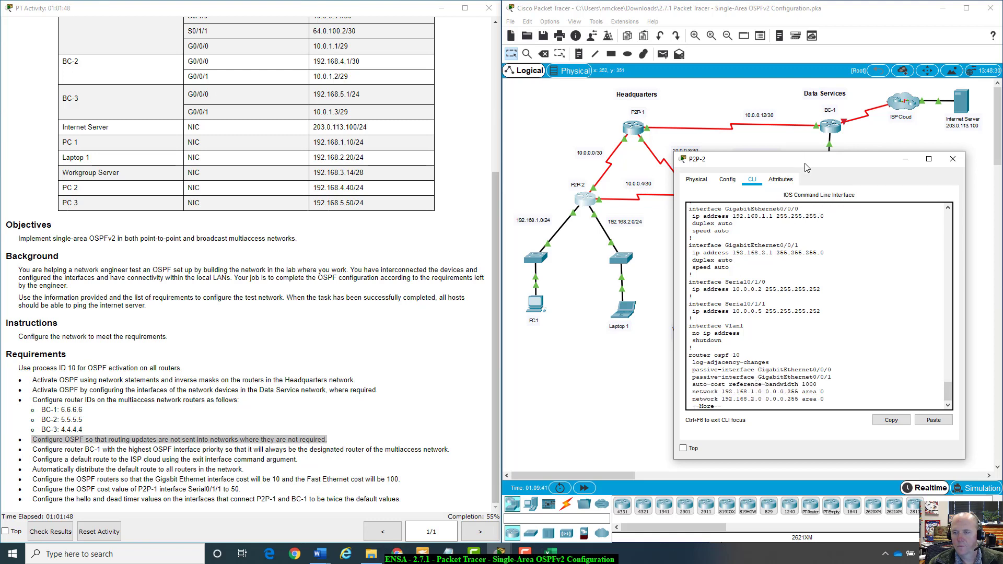
left_click_drag(806, 167, 843, 136)
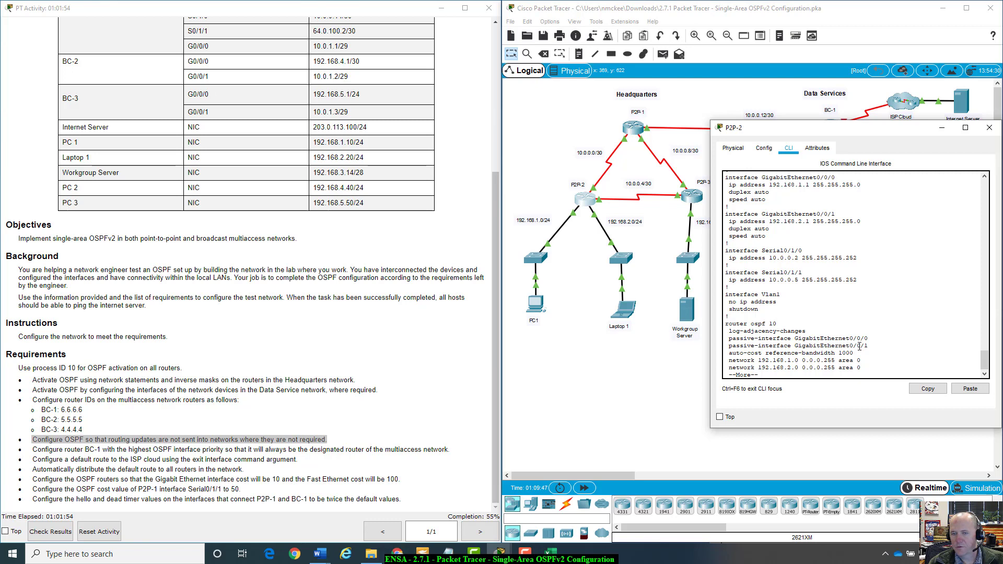
left_click(669, 400)
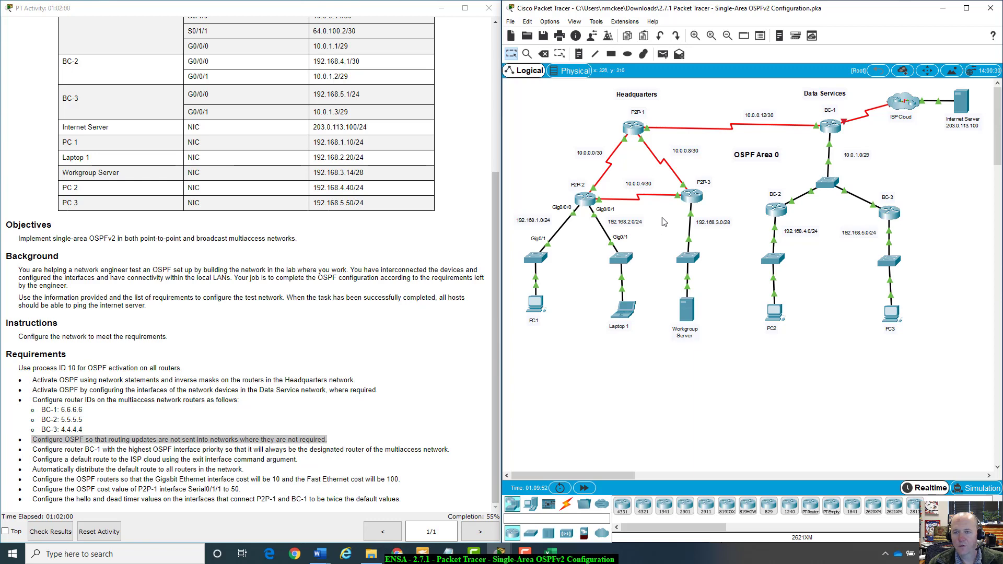
- Open P2P-3's command line, enter privileged mode, and display the running configuration through its OSPF section
left_click(685, 198)
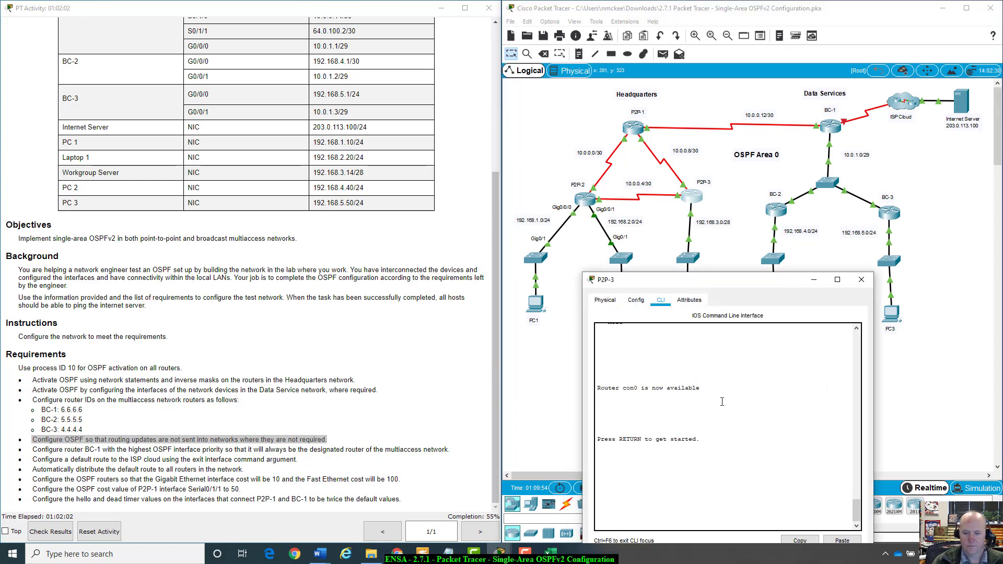
key("Return")
type("enable")
key("Return")
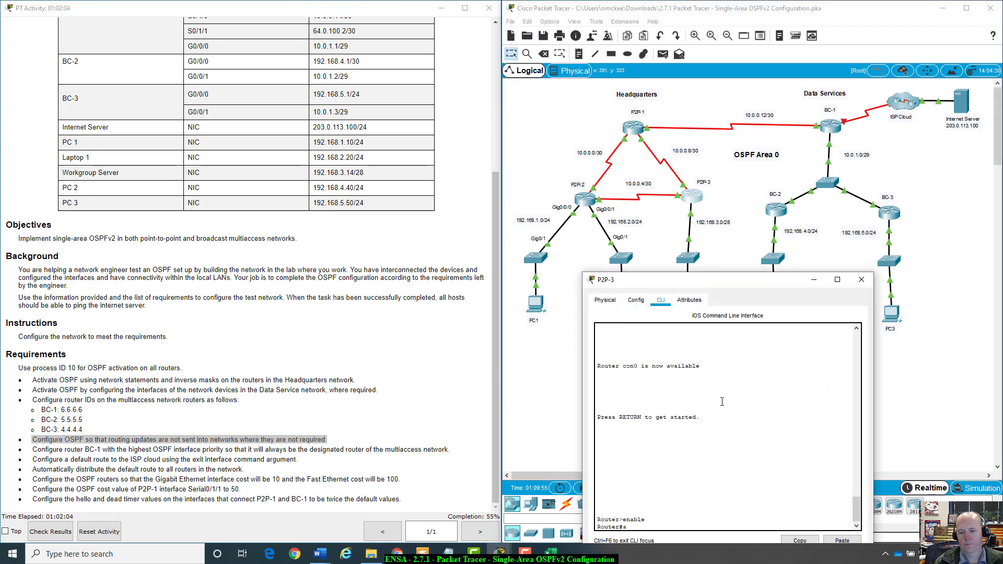
type("show run")
key("Return")
key("space")
key("space")
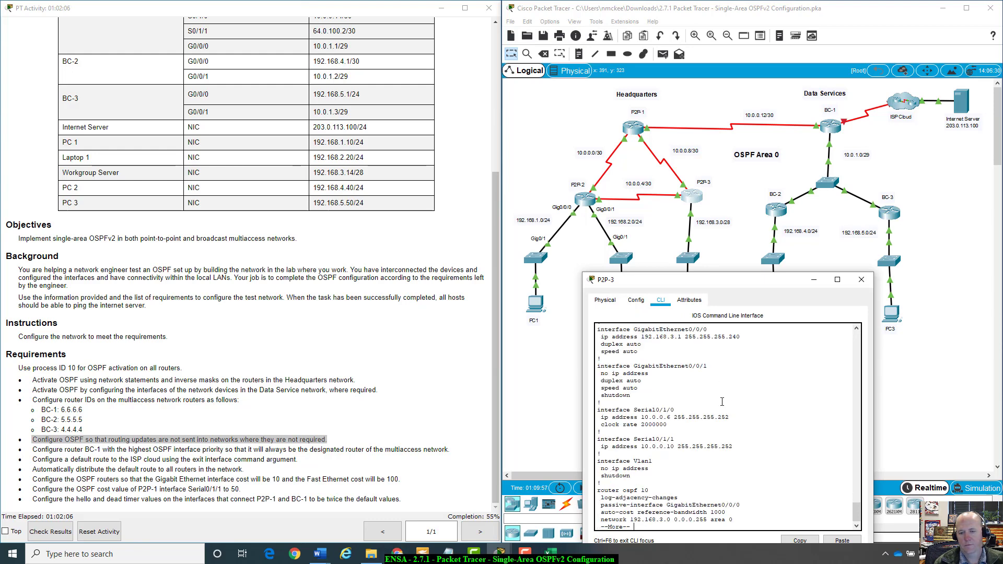
- Examine P2P-3's GigabitEthernet interfaces and OSPF 10 section in the configuration listing
scroll(725, 398, "up", 1)
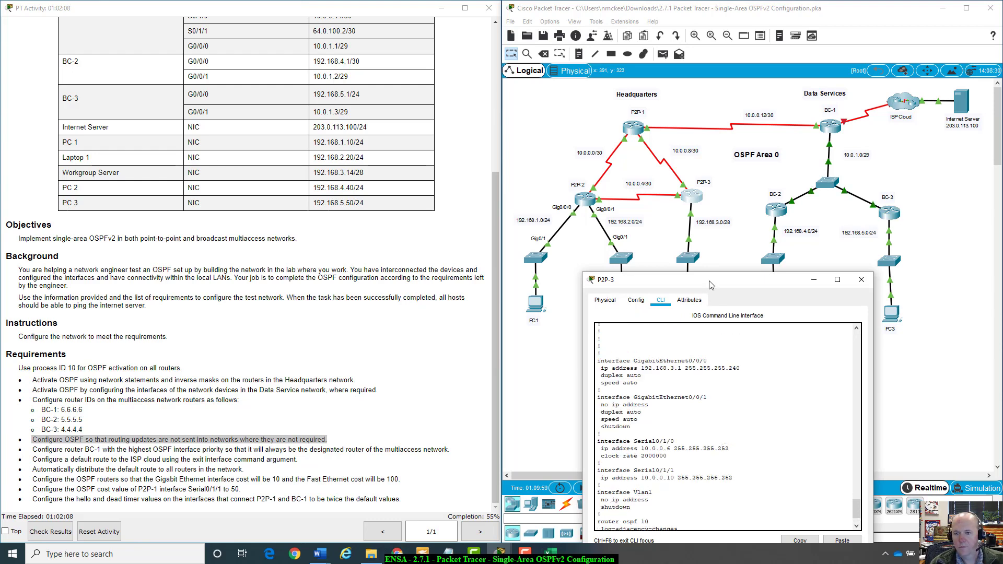
left_click_drag(712, 284, 664, 328)
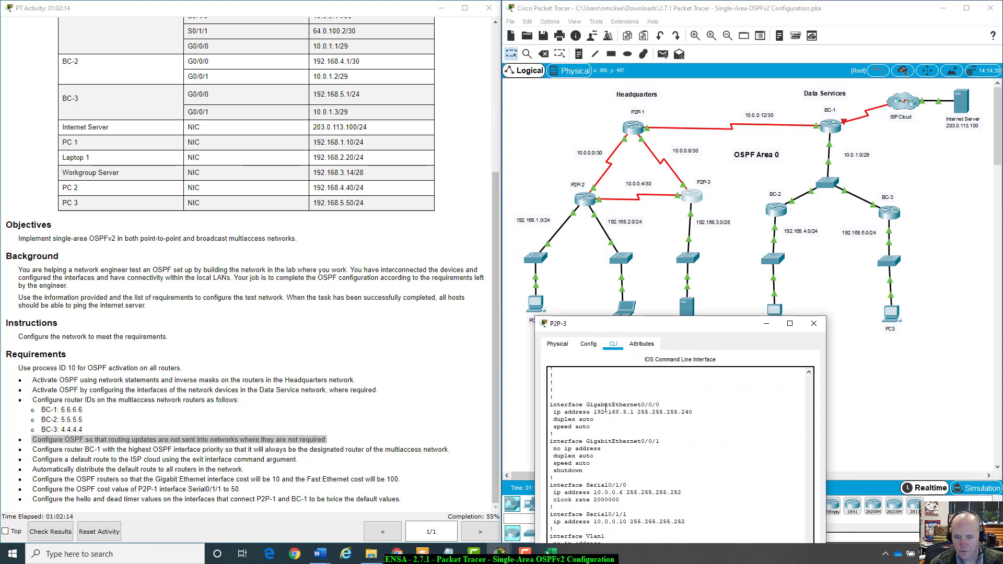
left_click_drag(553, 401, 687, 426)
left_click(660, 440)
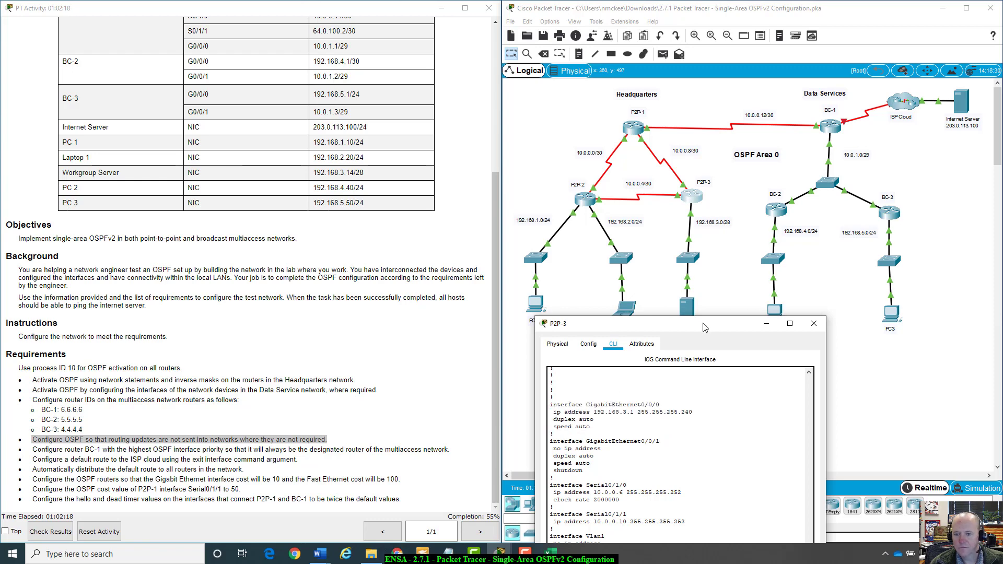
double_click(706, 327)
left_click(975, 6)
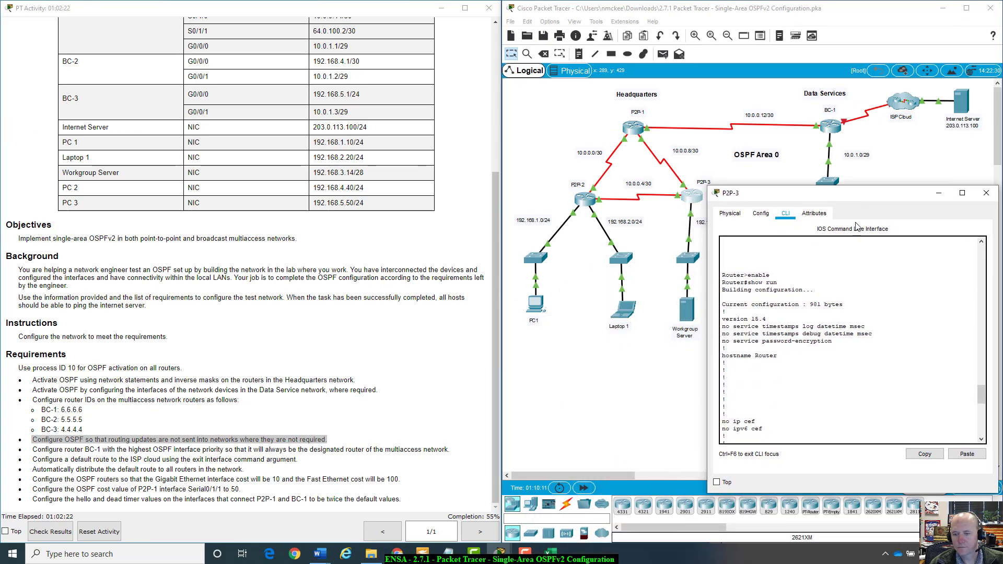
scroll(778, 412, "down", 8)
scroll(779, 411, "down", 4)
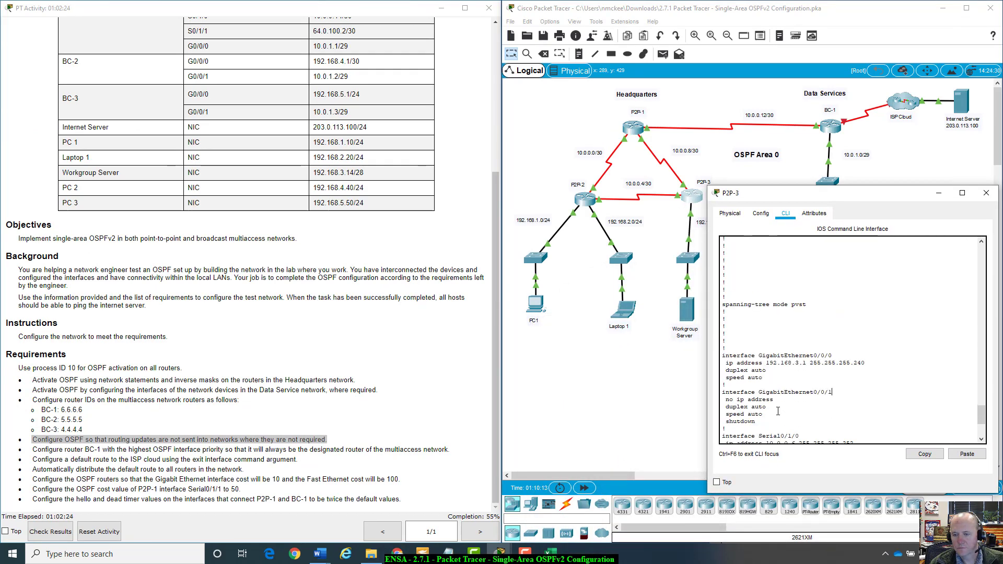
scroll(779, 412, "down", 2)
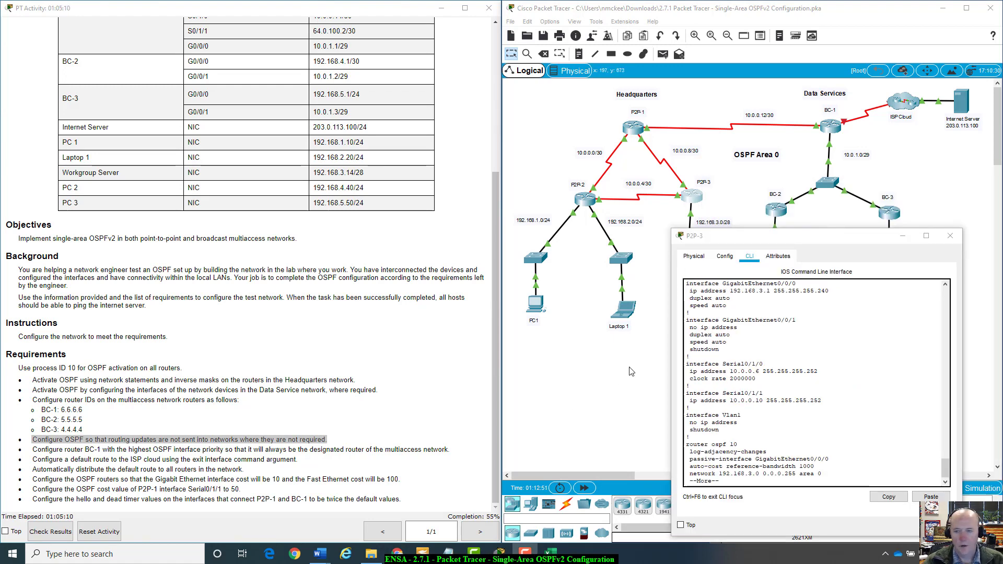
- Check P2P-3's entries in the addressing table against its network statement, and abort the configuration listing
mouse_move(849, 243)
left_mouse_down()
mouse_move(818, 294)
mouse_move(811, 276)
mouse_move(838, 241)
left_mouse_up()
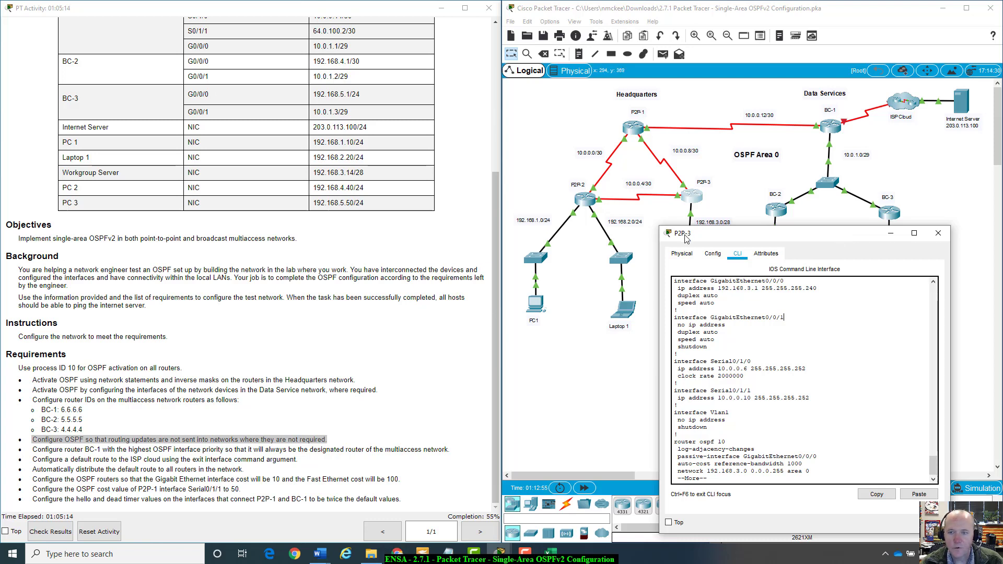
scroll(380, 293, "up", 3)
scroll(161, 129, "up", 2)
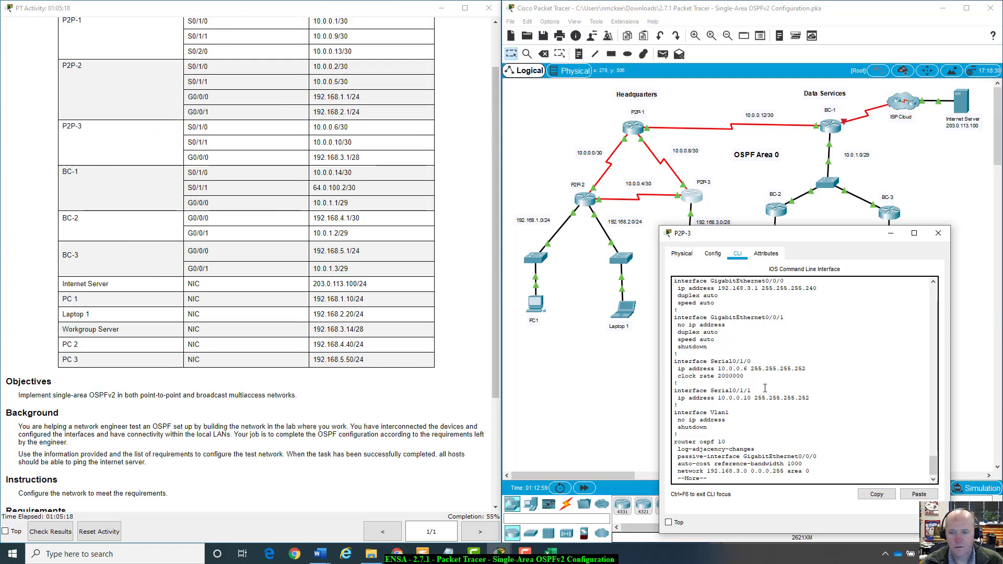
left_click_drag(812, 471, 734, 474)
key("ctrl+c")
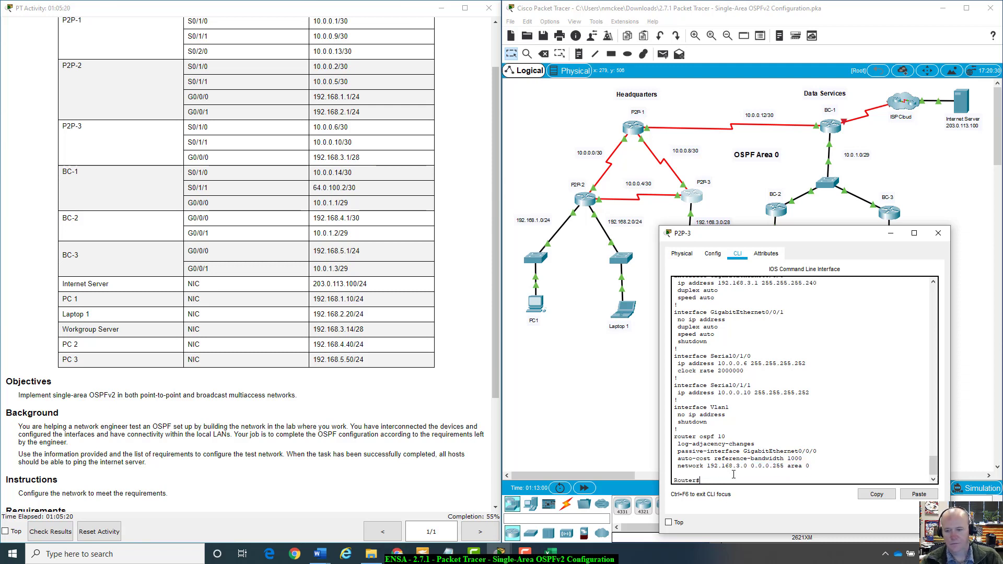
type("int g0")
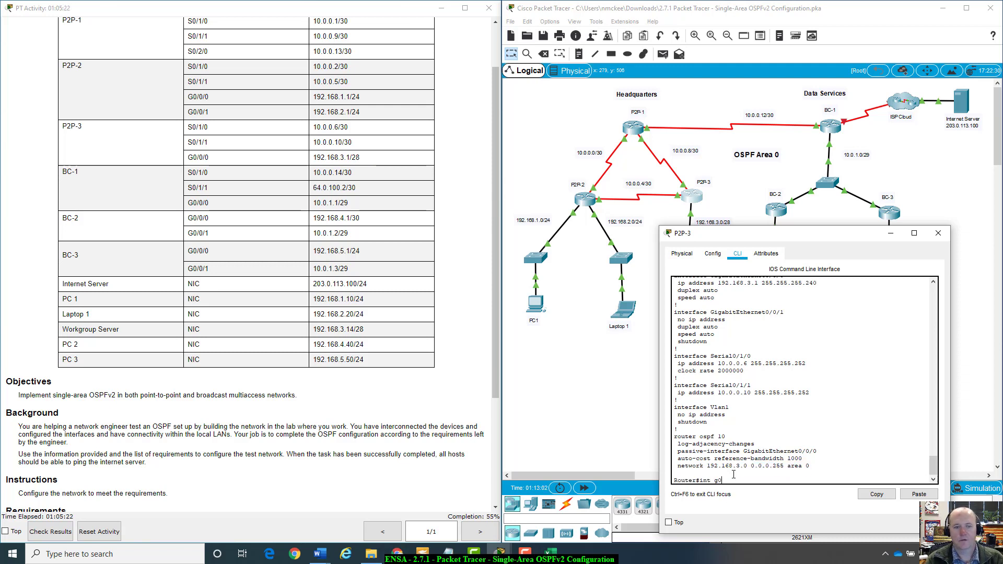
type("/0/0")
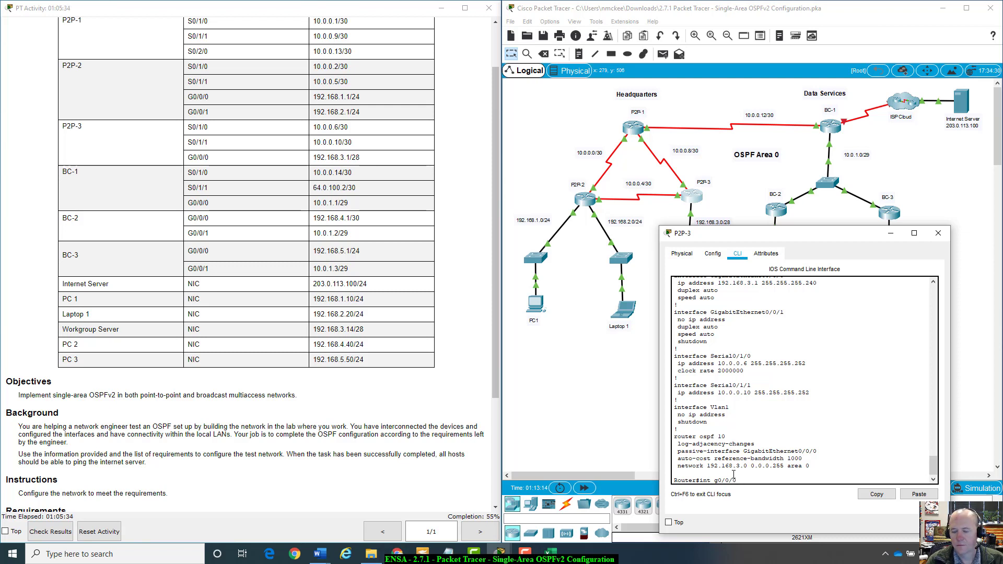
key("BackSpace")
key("BackSpace")
key("BackSpace")
key("BackSpace")
key("BackSpace")
key("BackSpace")
key("BackSpace")
key("BackSpace")
key("BackSpace")
key("BackSpace")
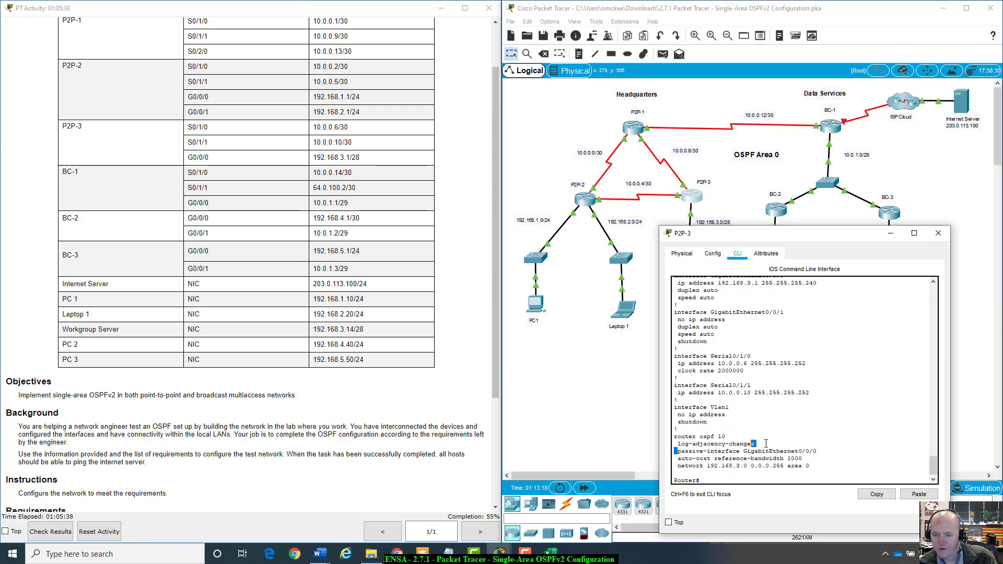
- Recheck the passive-interface line in P2P-3's OSPF configuration and close the router's window
left_click_drag(677, 451, 820, 451)
left_click(810, 461)
scroll(778, 459, "up", 10)
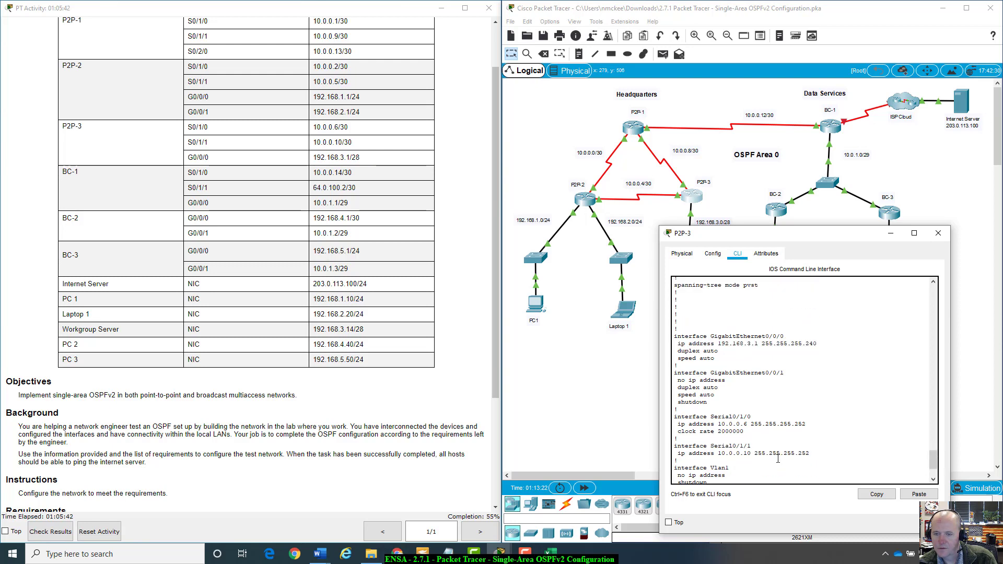
scroll(778, 459, "down", 10)
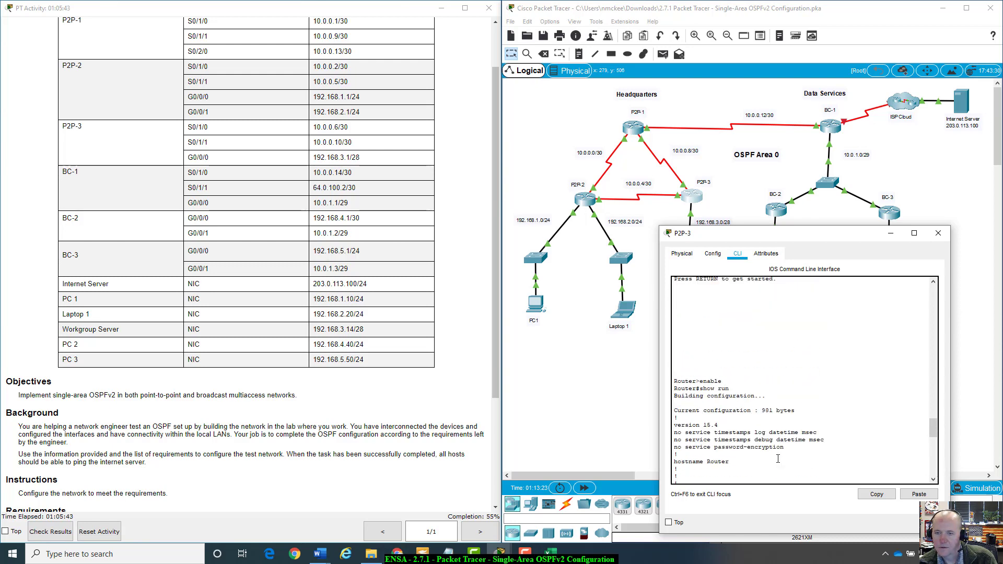
left_click(938, 233)
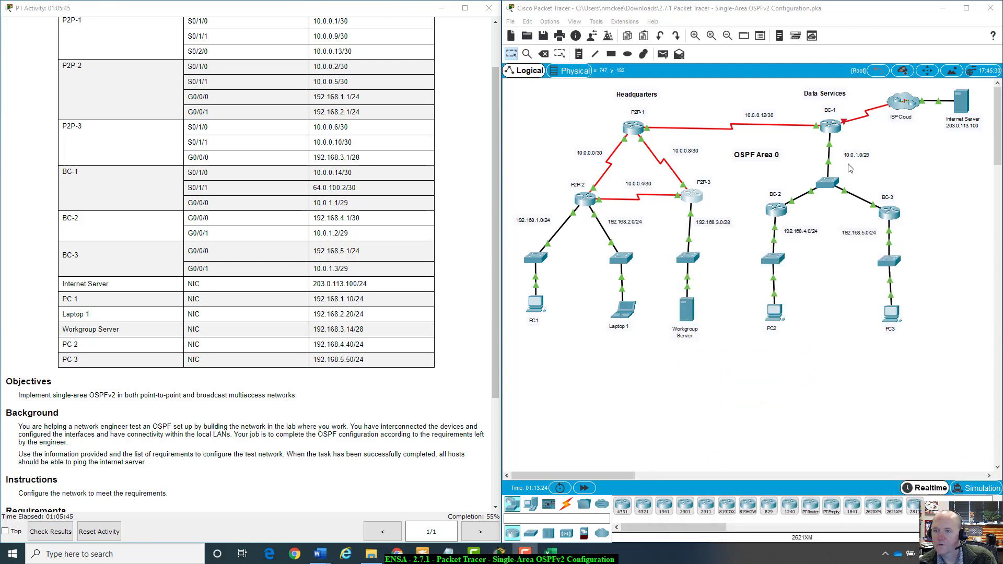
- Open BC-1's command line, run "do show run", and page through the interfaces to the OSPF 10 section
left_click(833, 133)
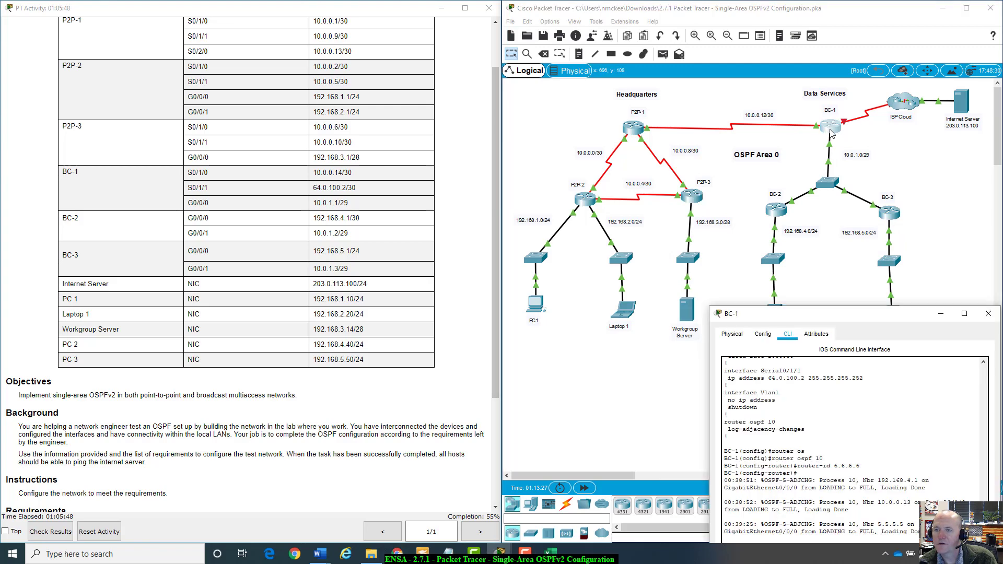
left_click_drag(798, 316, 650, 168)
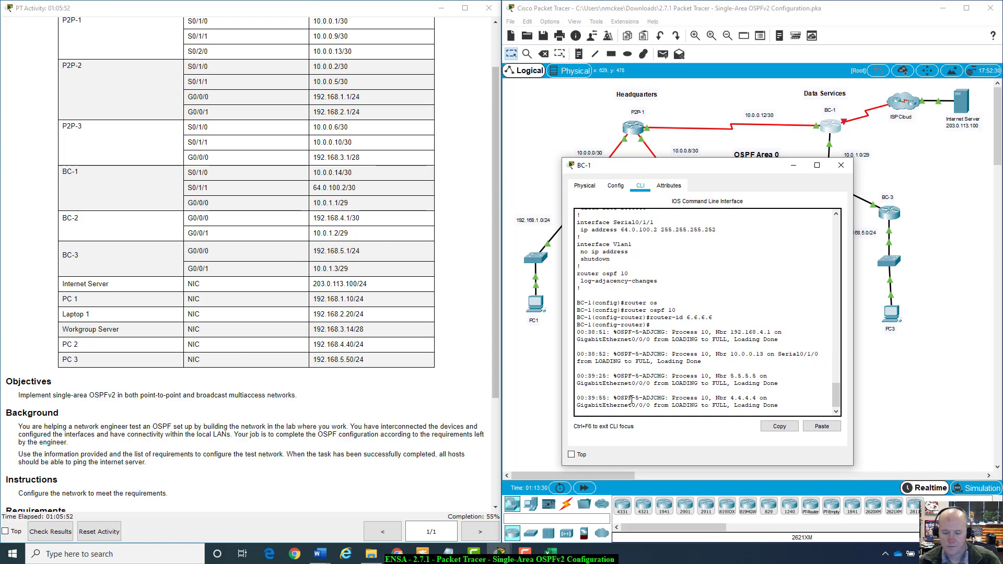
key("Return")
type("do")
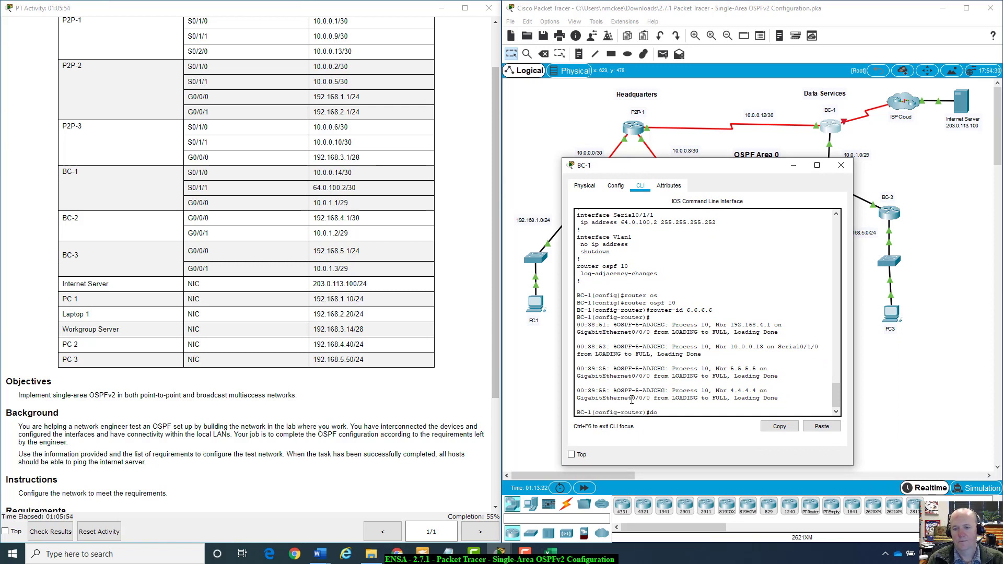
type(" show run")
key("Return")
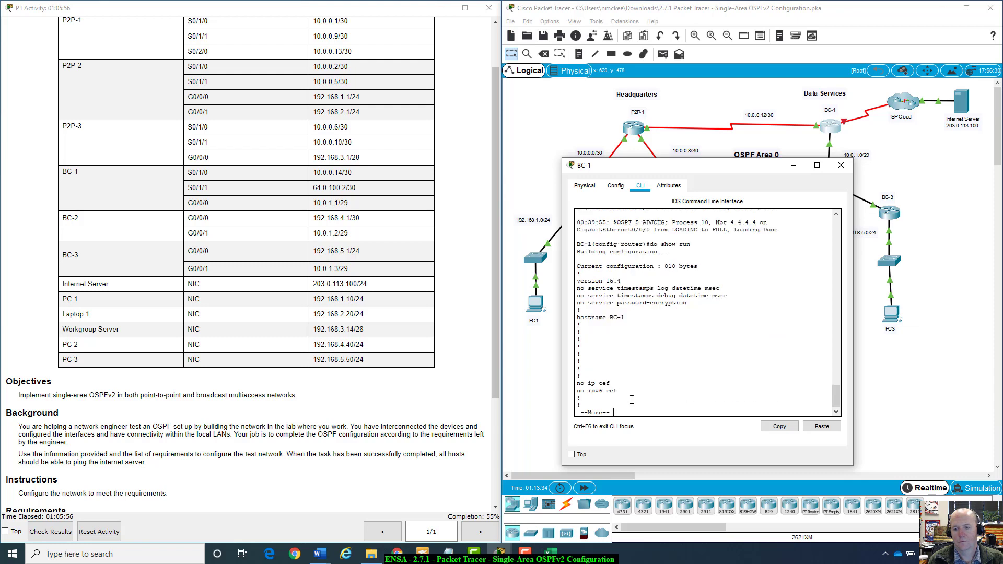
key("space")
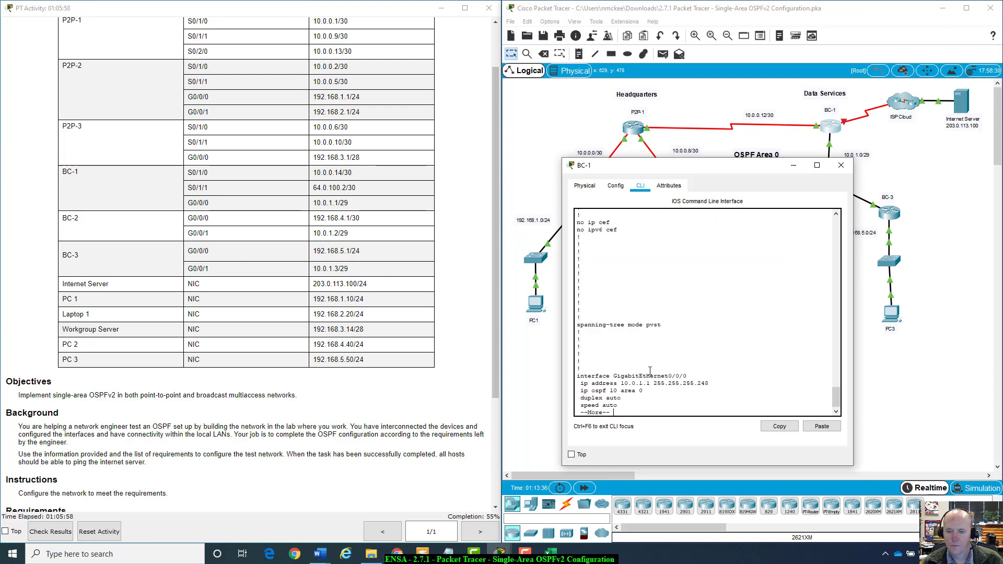
key("space")
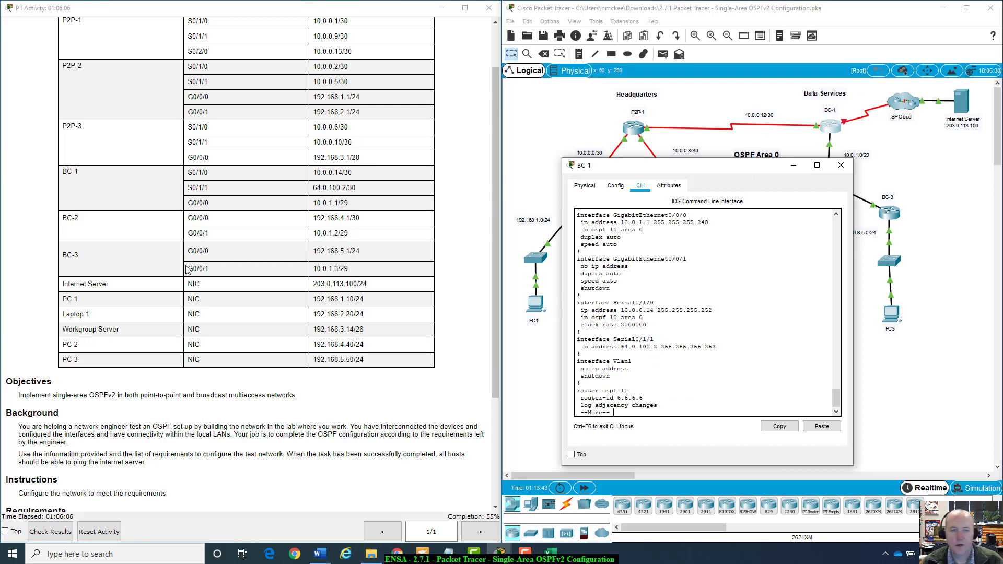
scroll(188, 269, "up", 1)
scroll(163, 256, "down", 1)
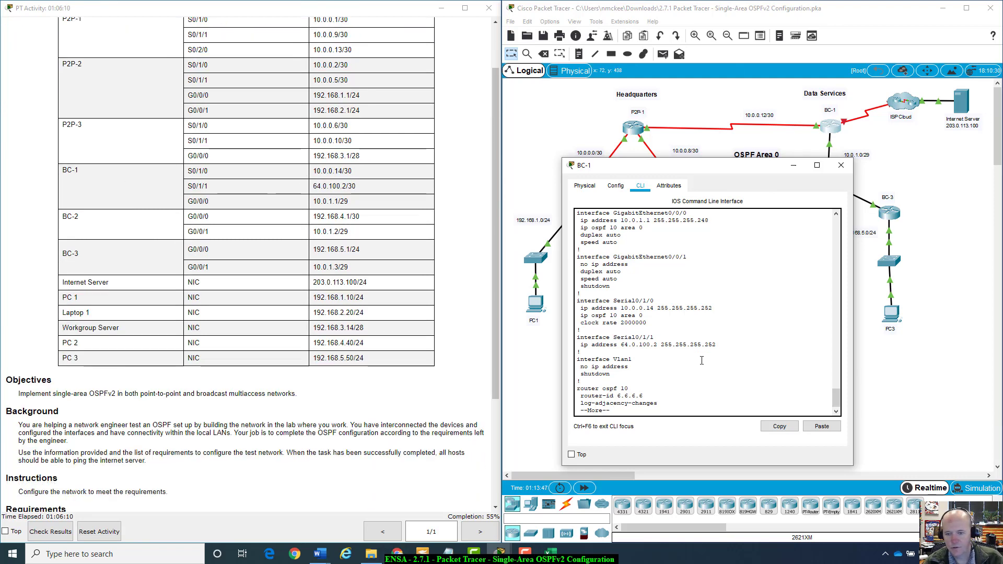
- Page through the rest of BC-1's running configuration, set s0/1/1 as an OSPF passive interface, and put the router's window away
key("space")
scroll(678, 361, "up", 6)
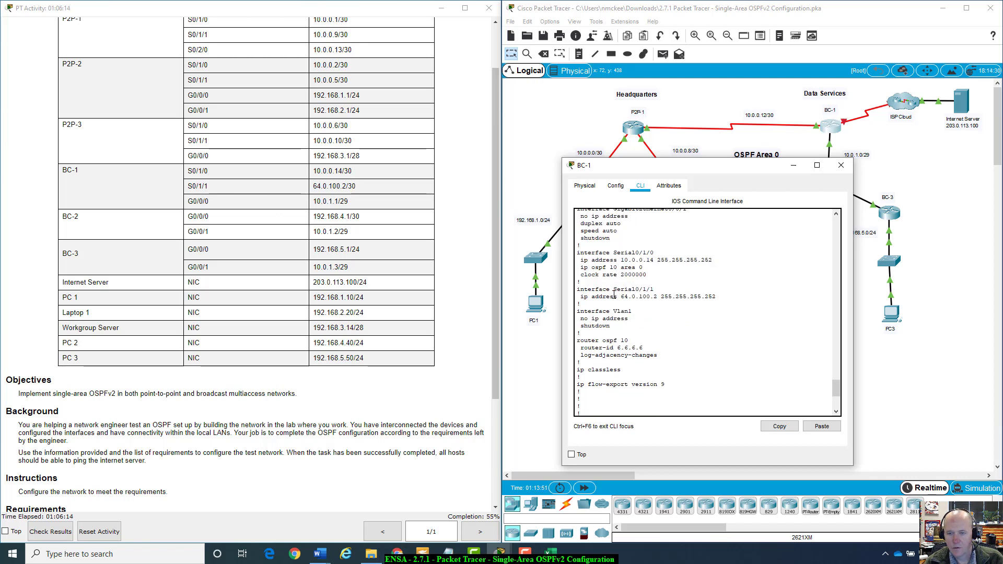
scroll(646, 318, "down", 6)
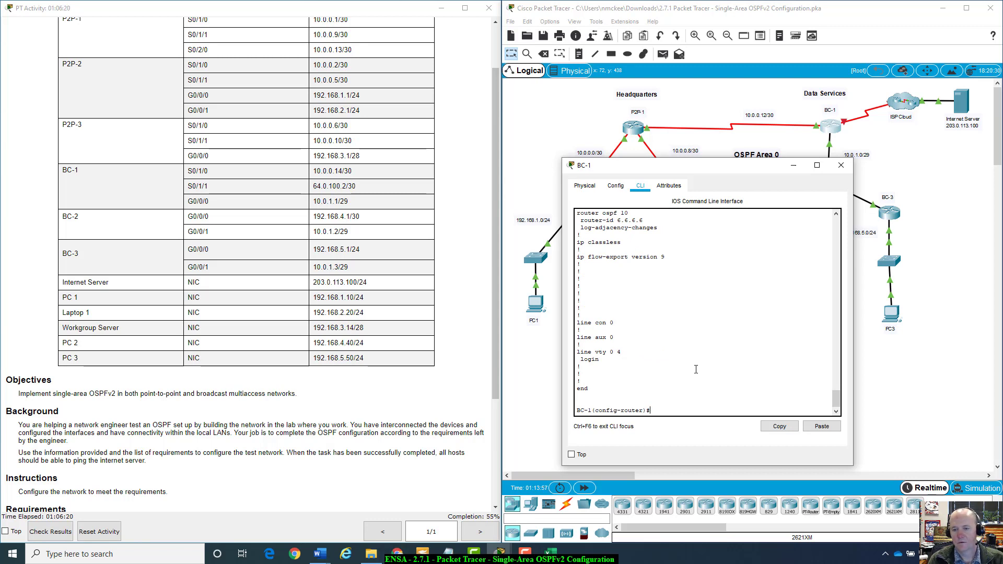
key("Tab")
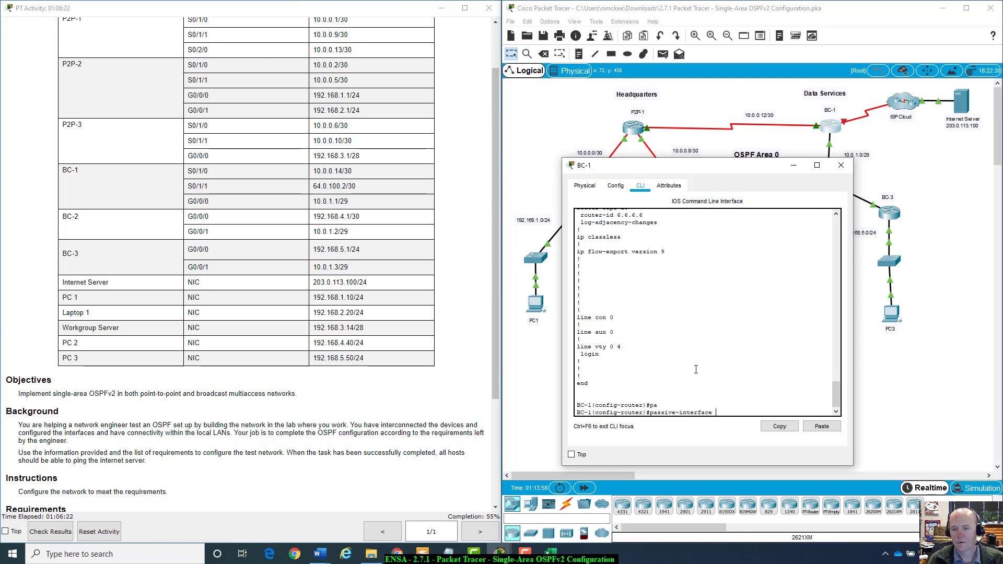
type("s0/1/1")
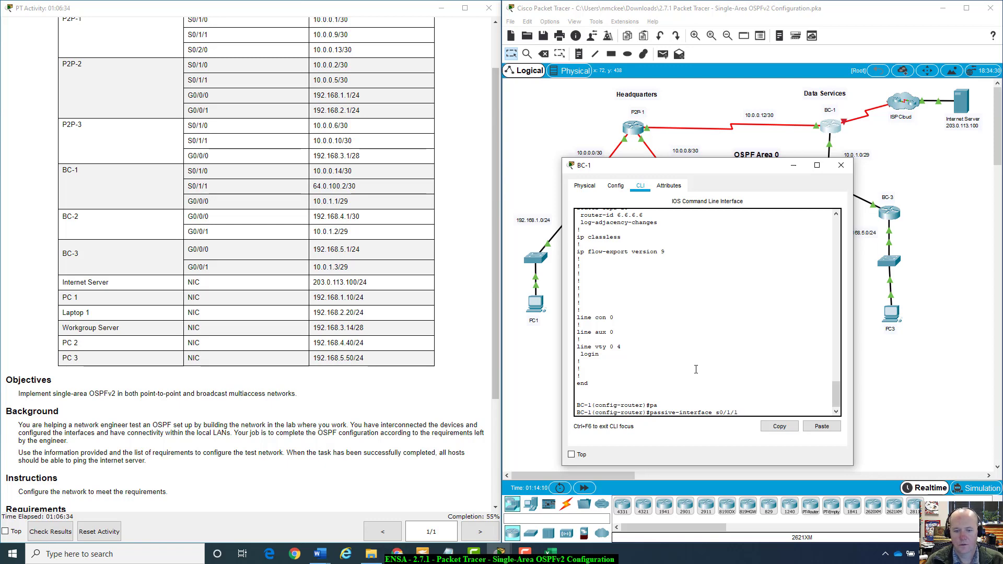
key("Return")
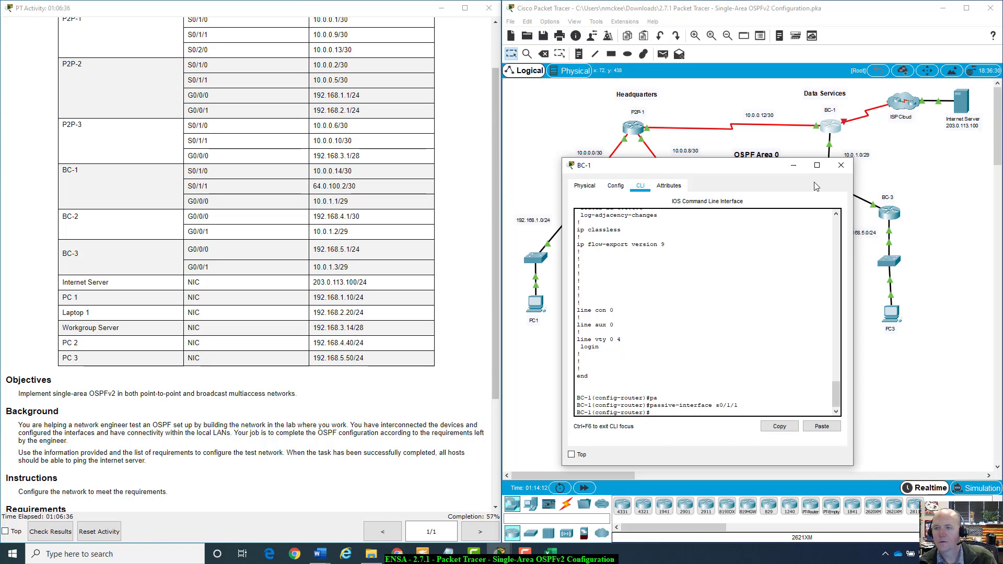
left_click_drag(776, 168, 760, 346)
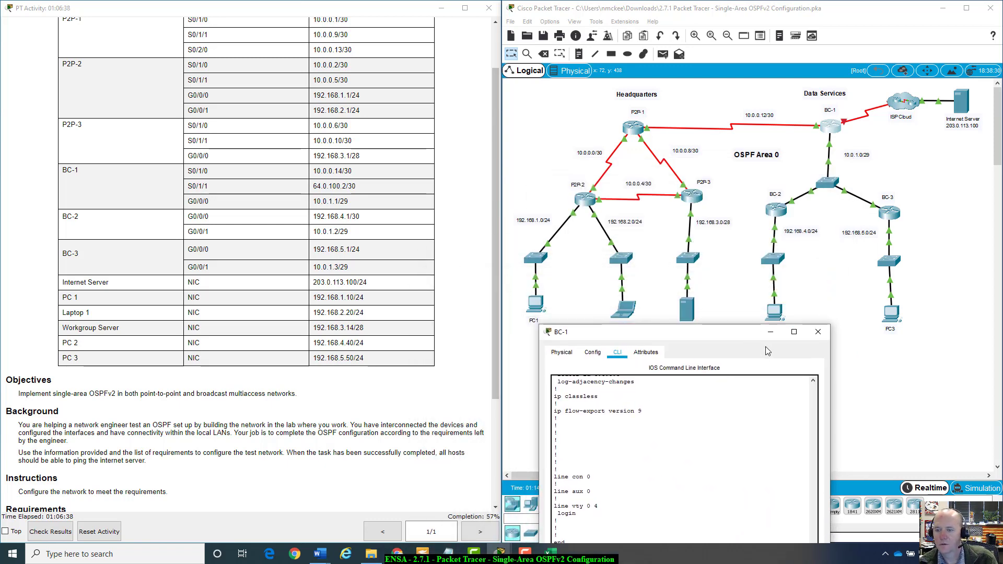
left_click(773, 337)
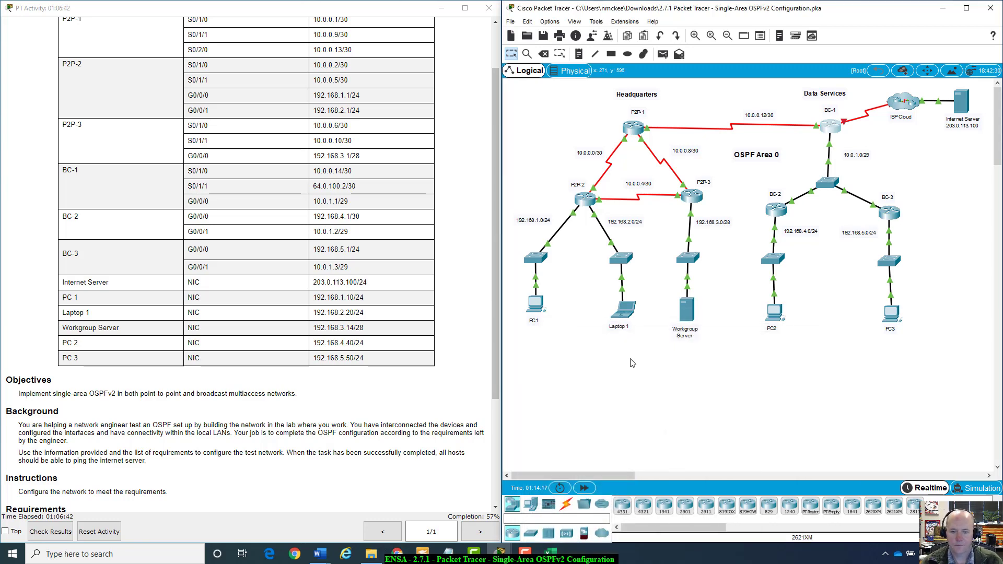
- Open BC-2's command line, run "do show run", and examine its interfaces and OSPF 10 section
left_click(777, 209)
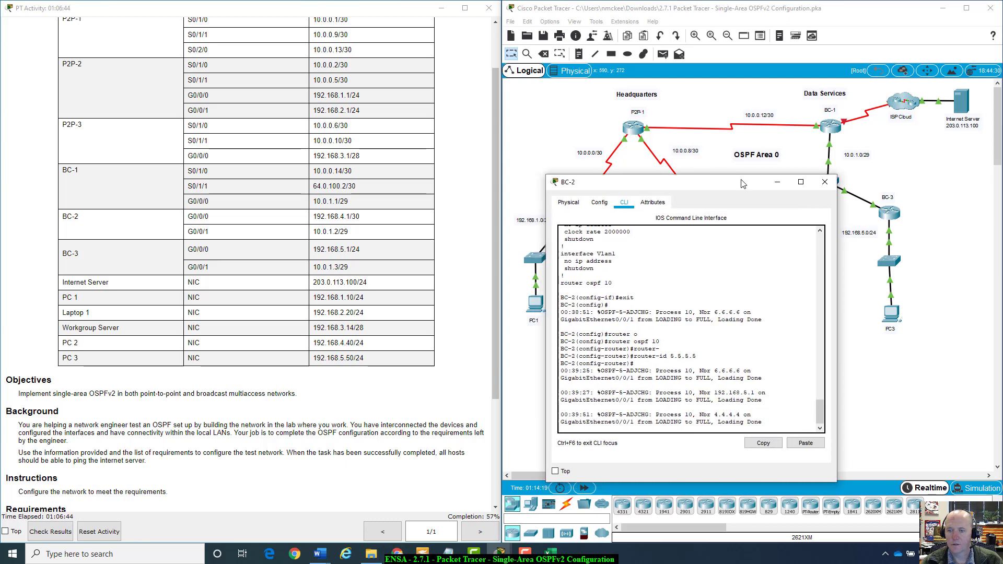
left_click_drag(743, 183, 749, 173)
key("Return")
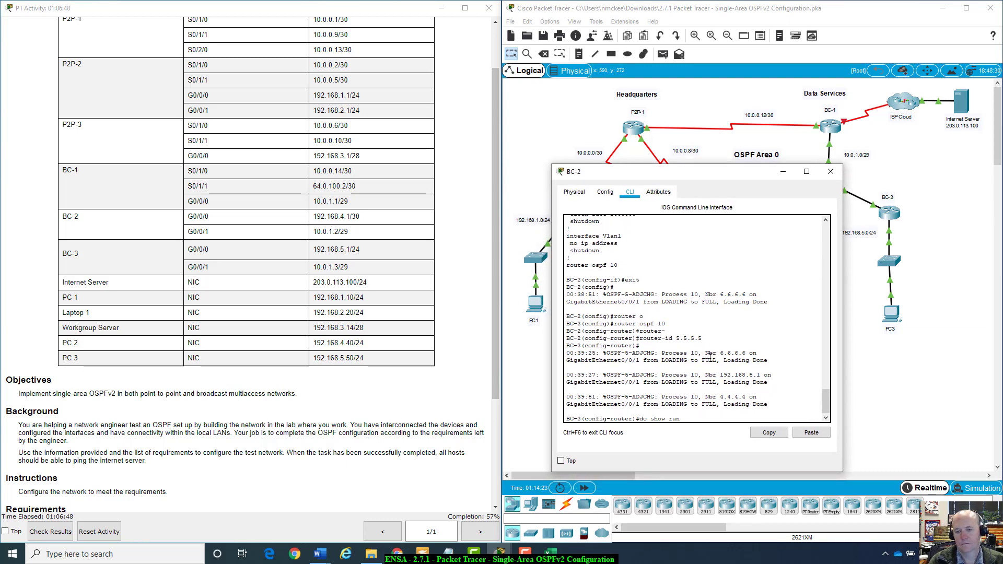
key("Return")
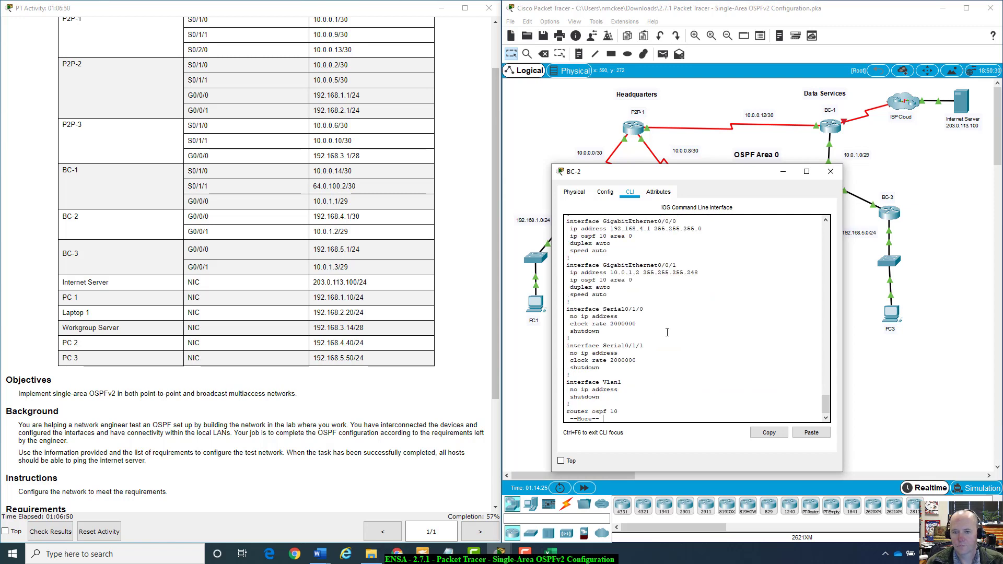
key("space")
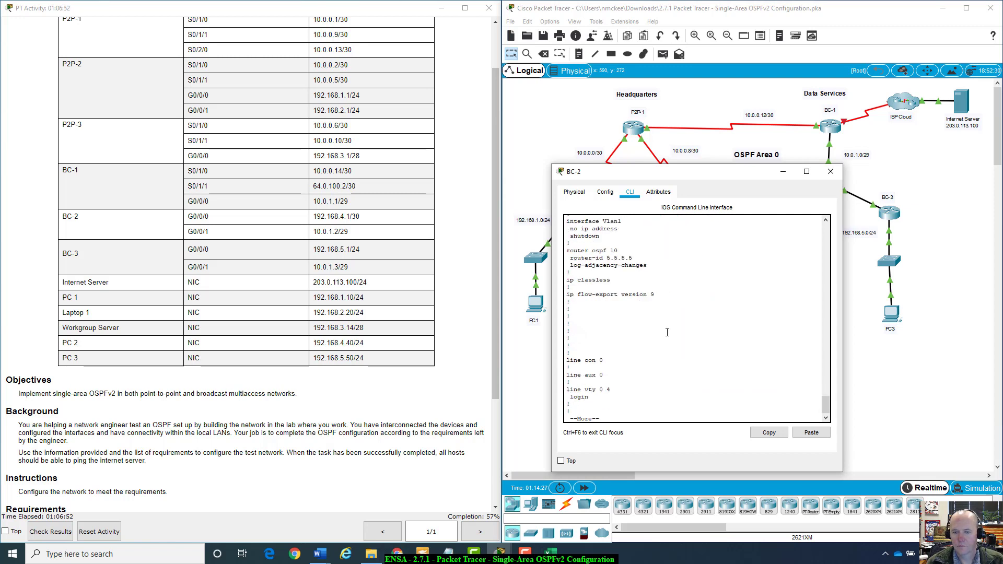
scroll(666, 335, "up", 6)
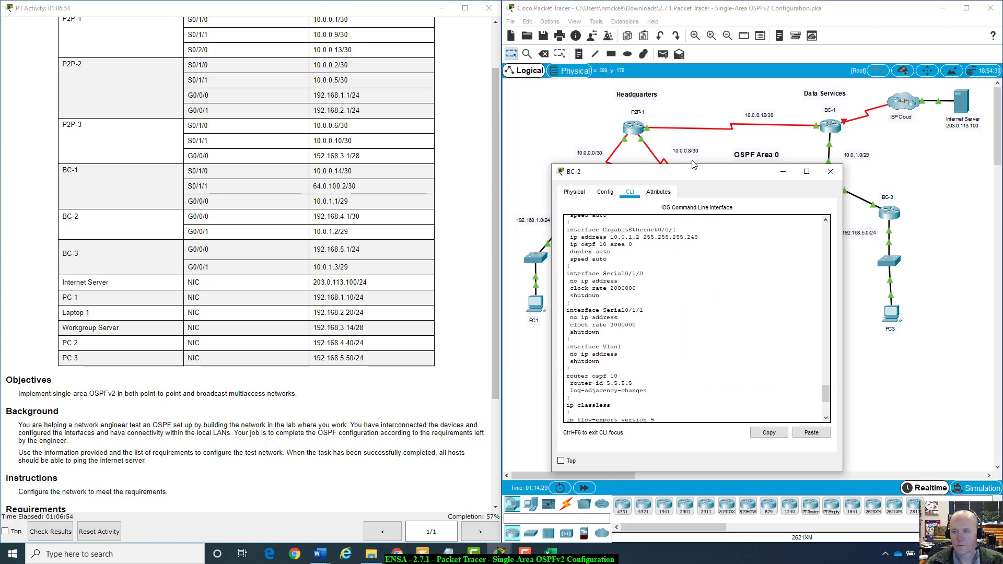
- Check in the topology which BC-2 port faces the 192.168.4.0/24 LAN and compare it with the router's interface listing
left_click_drag(694, 163, 720, 306)
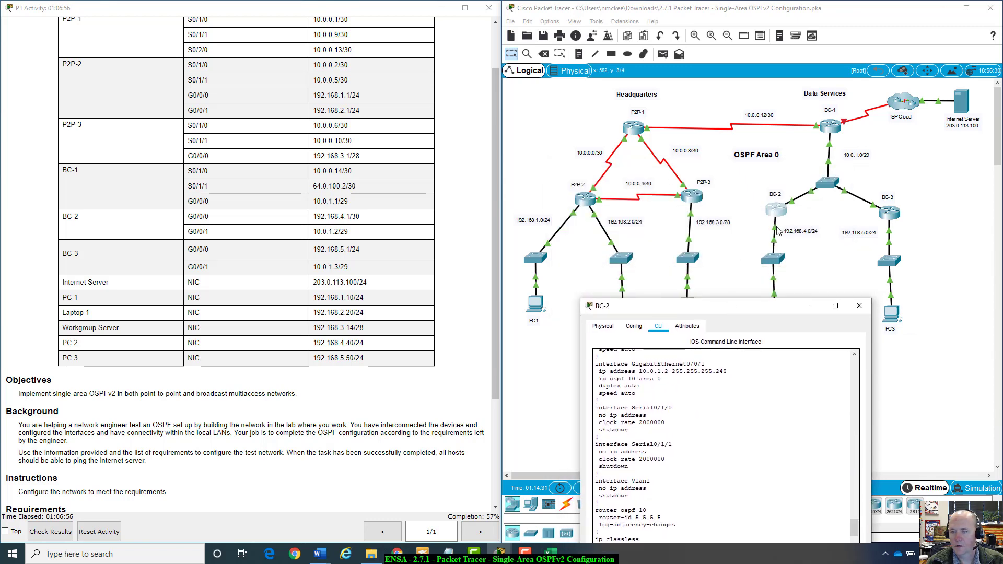
left_click(755, 239)
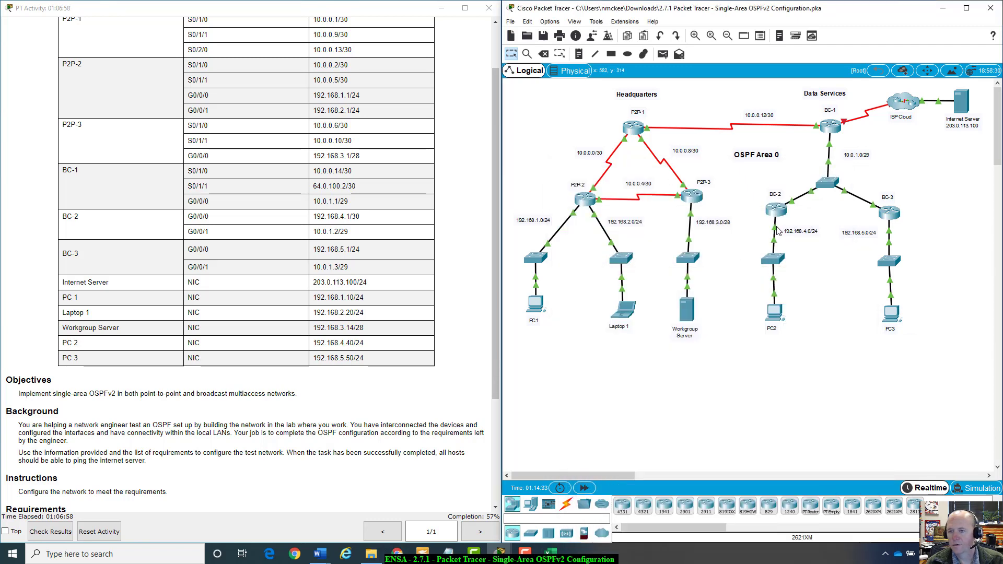
mouse_move(777, 231)
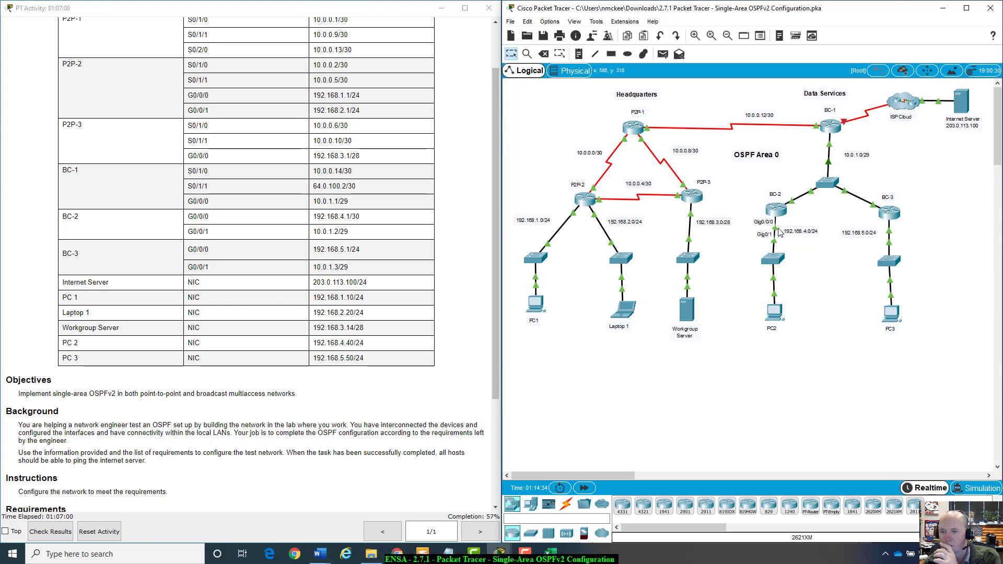
left_click(775, 210)
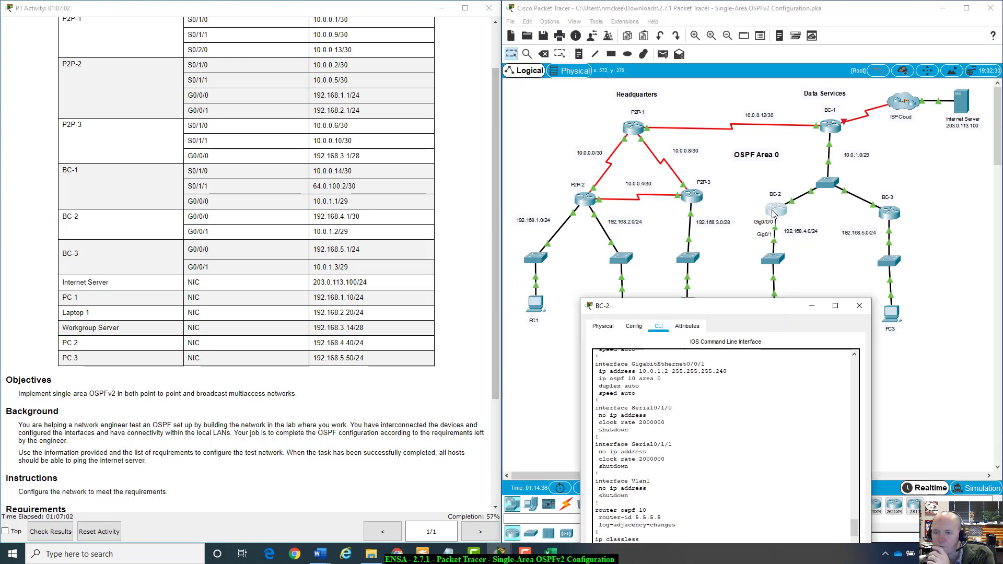
scroll(661, 441, "up", 2)
scroll(661, 442, "up", 3)
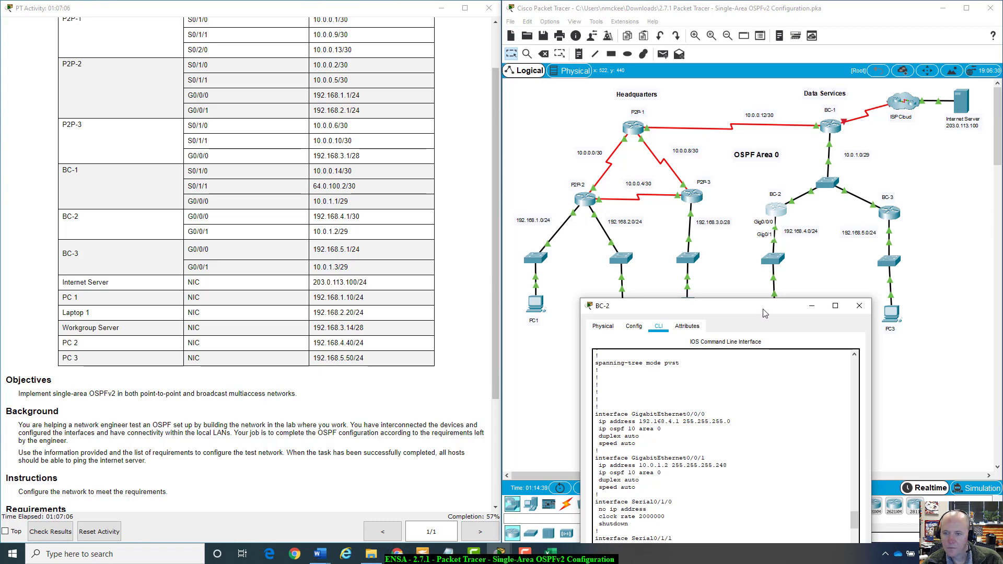
left_click_drag(764, 312, 739, 206)
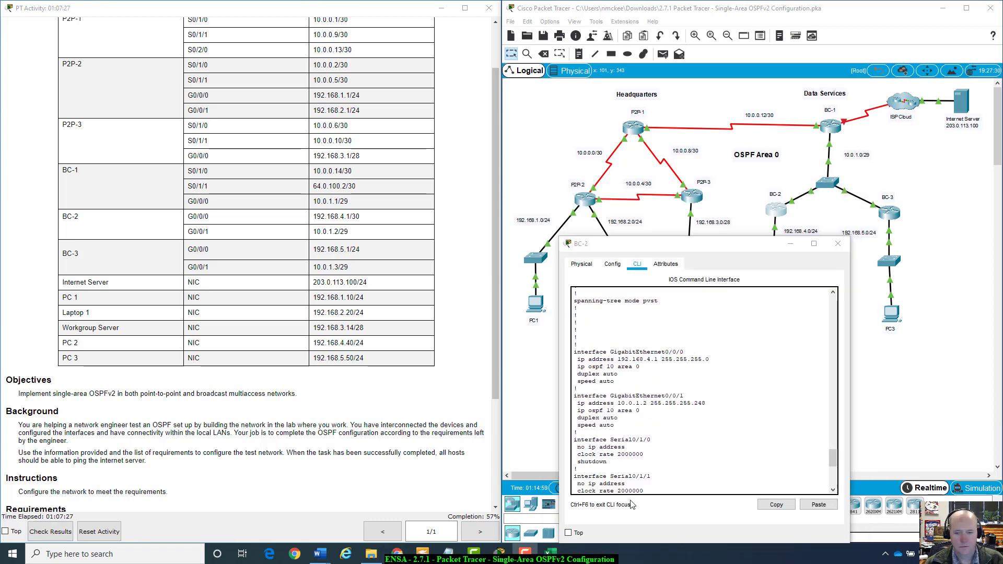
- Abort BC-2's configuration listing, set g0/0/0 as an OSPF passive interface, and minimize the router's window
left_click(665, 484)
key("ctrl+c")
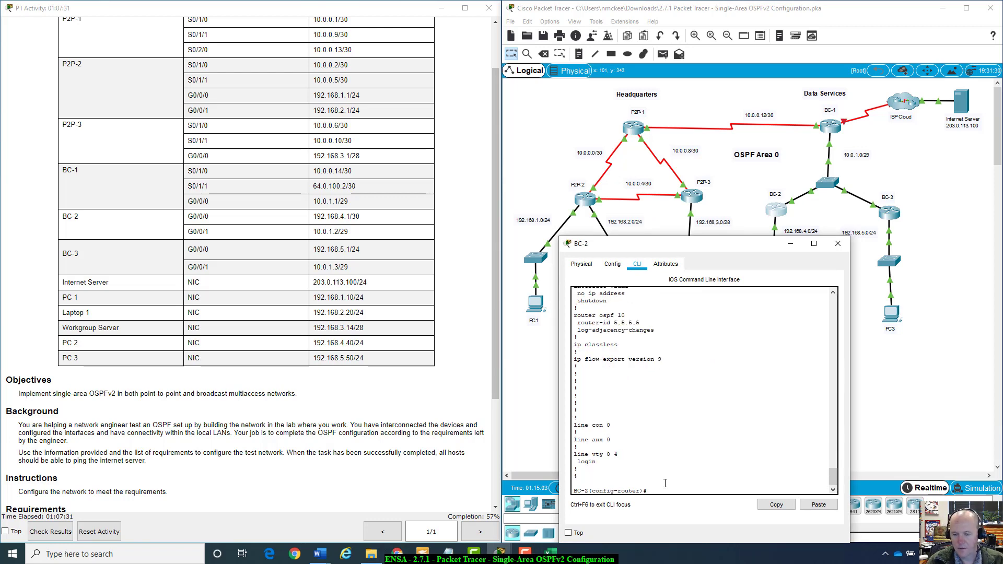
type("pa")
key("Tab")
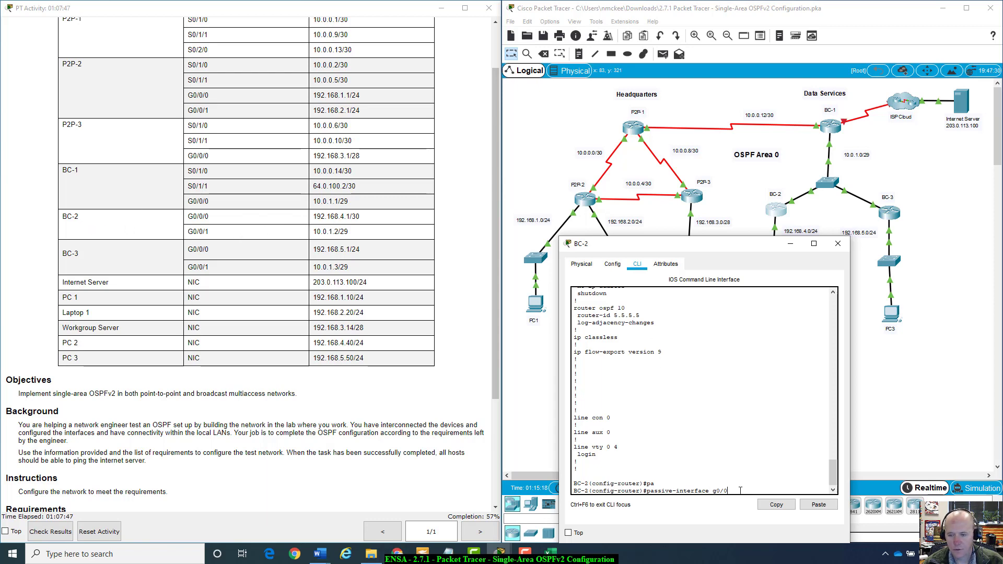
type("/0")
key("Return")
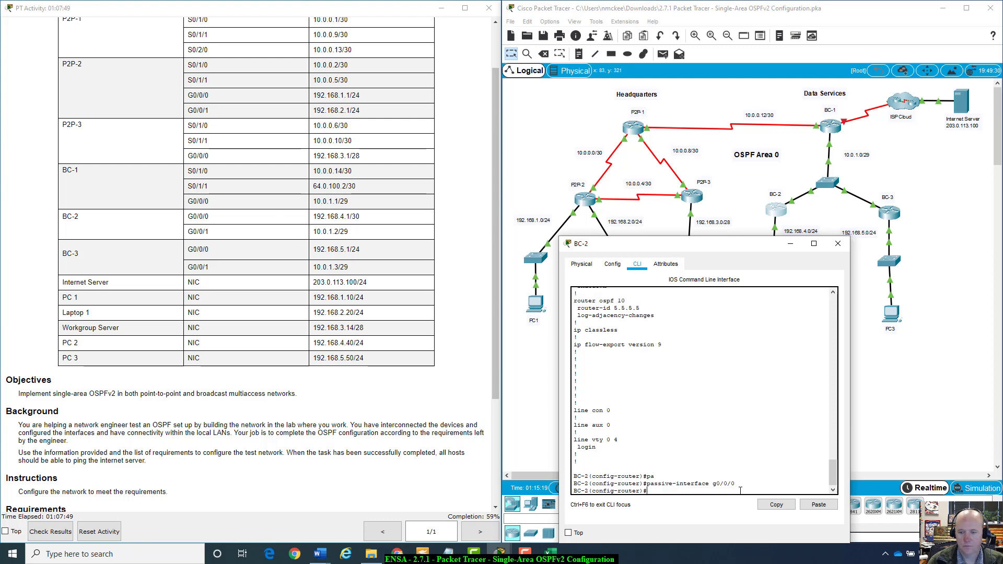
left_click(793, 244)
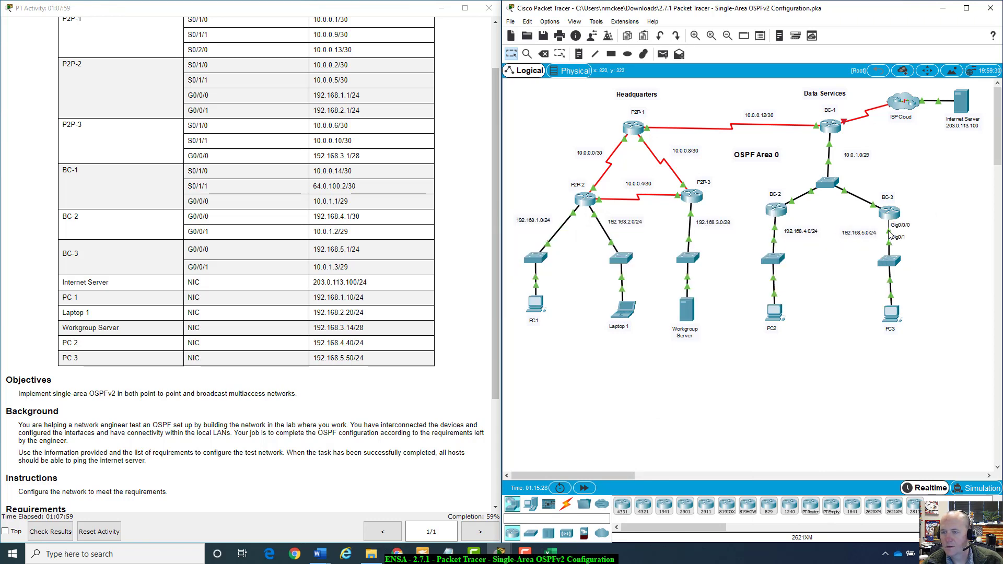
- Open BC-3's command line and set g0/0/0 as a passive interface in its OSPF router configuration
left_click(894, 215)
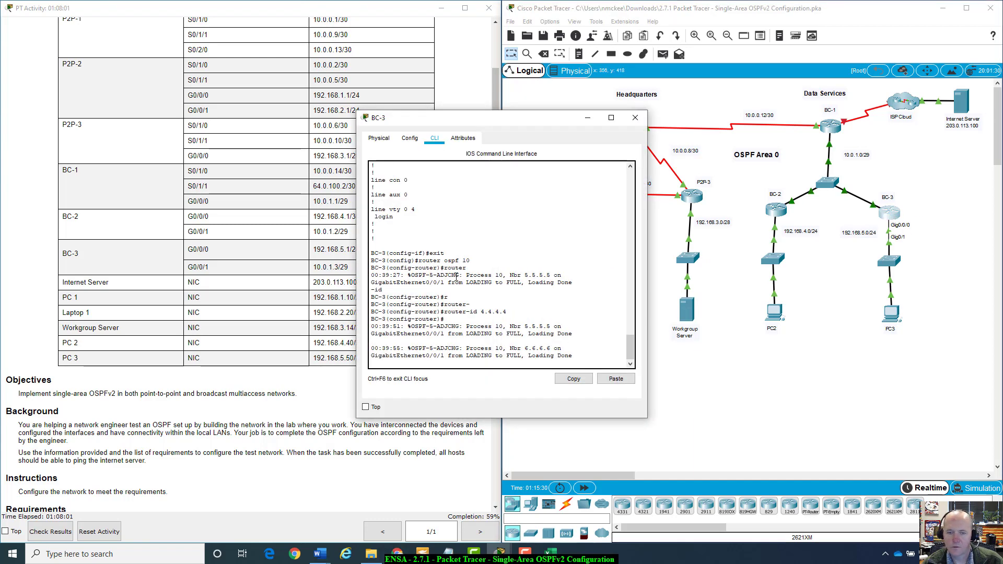
key("Return")
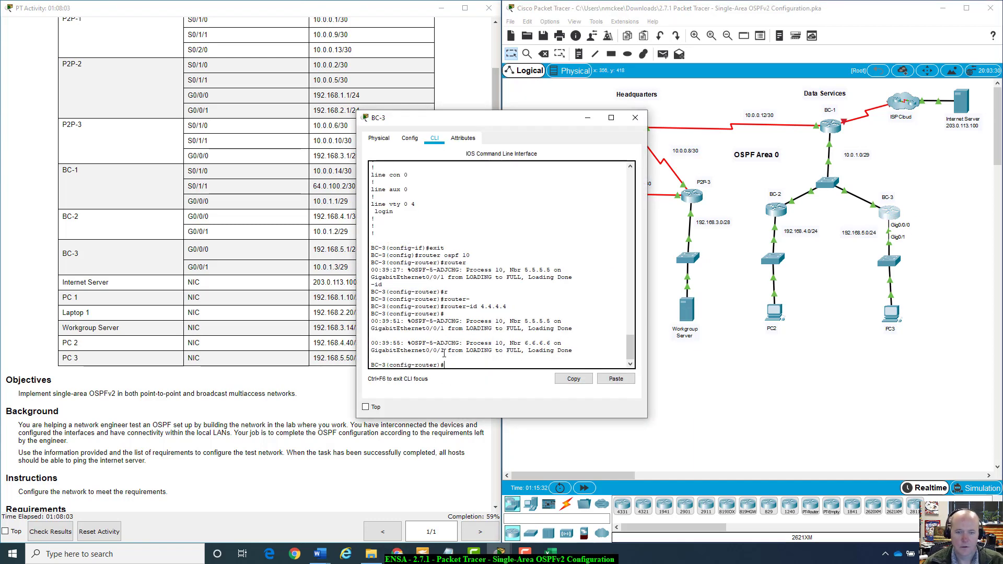
left_click_drag(487, 124, 682, 167)
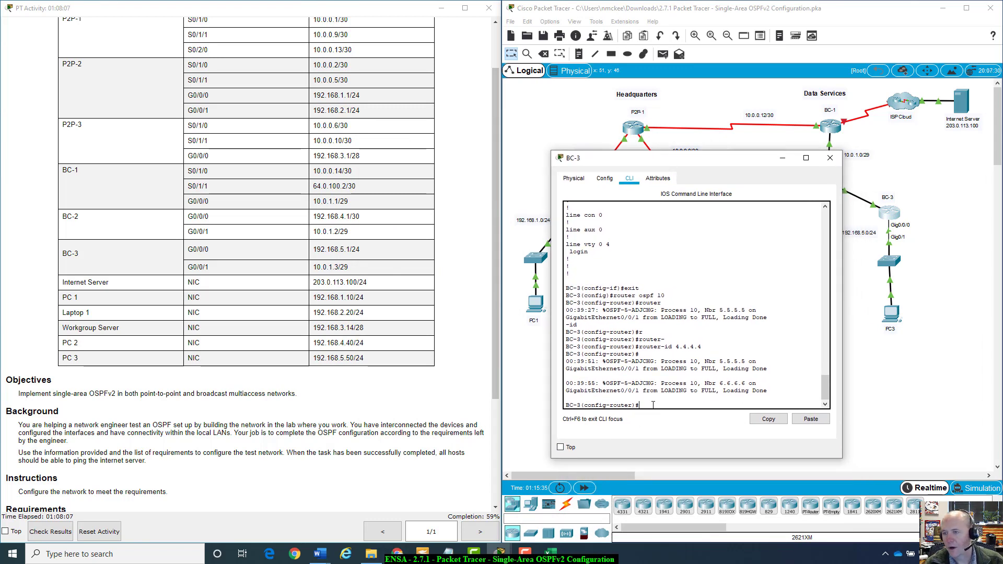
type("pa")
key("Tab")
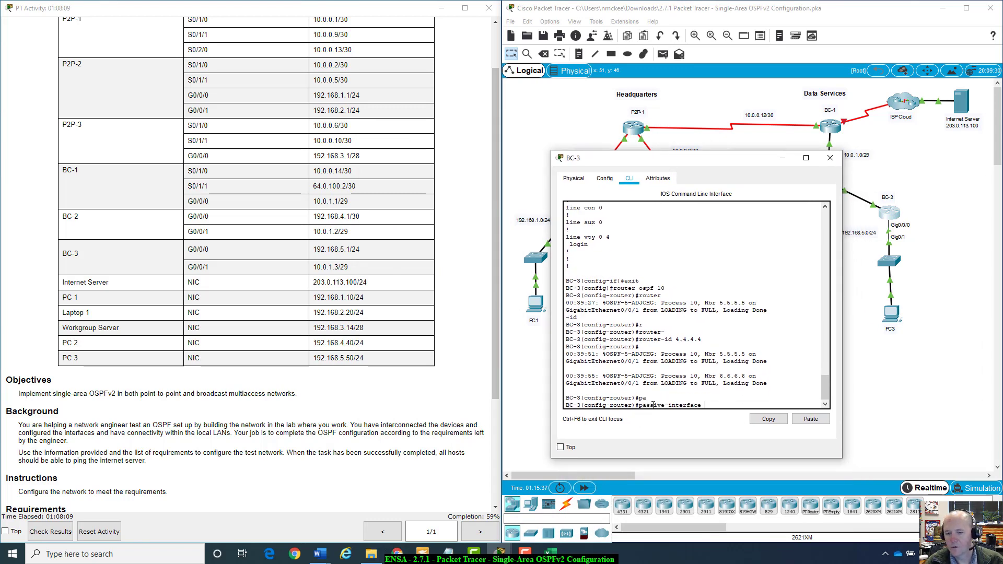
type("g0/0")
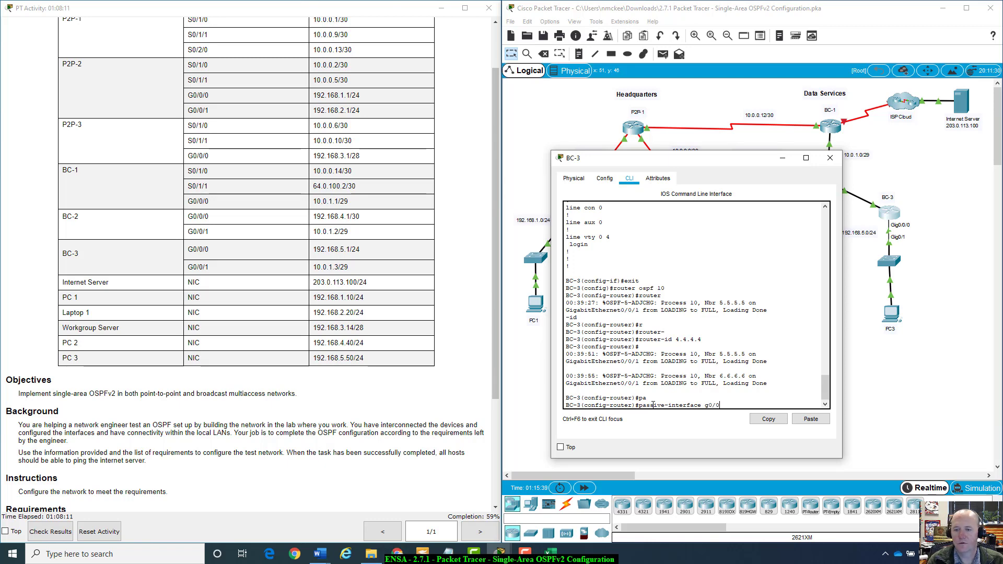
type("/0")
key("Return")
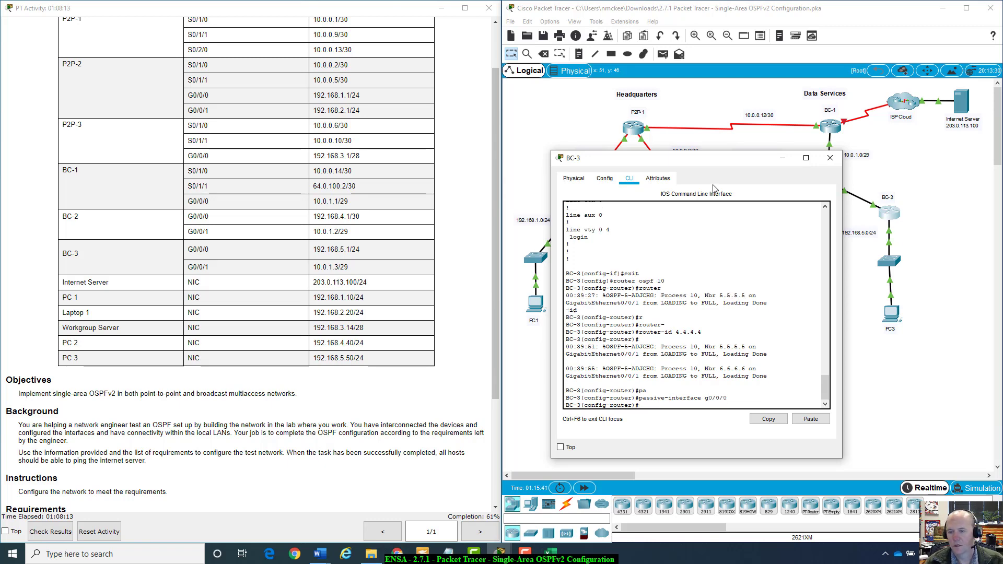
left_click_drag(723, 162, 828, 159)
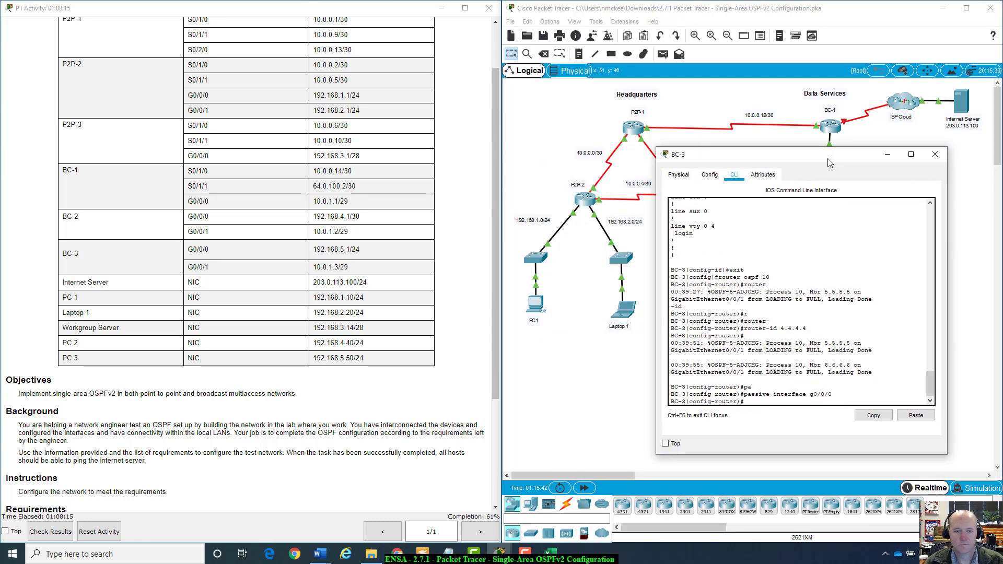
- Read the requirement on giving BC-1 the highest OSPF interface priority in the activity instructions
scroll(215, 485, "down", 3)
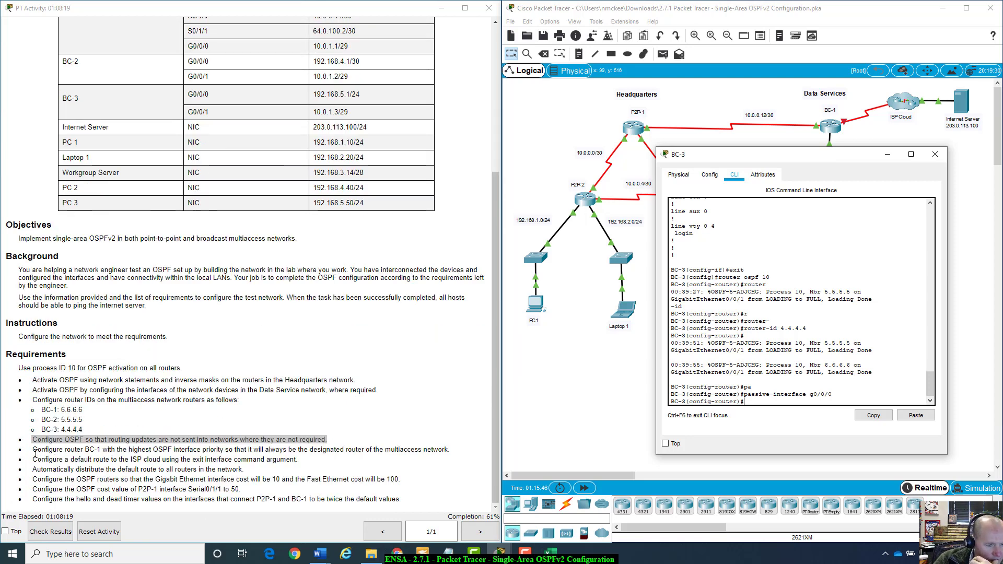
left_click_drag(32, 450, 449, 458)
left_click(465, 453)
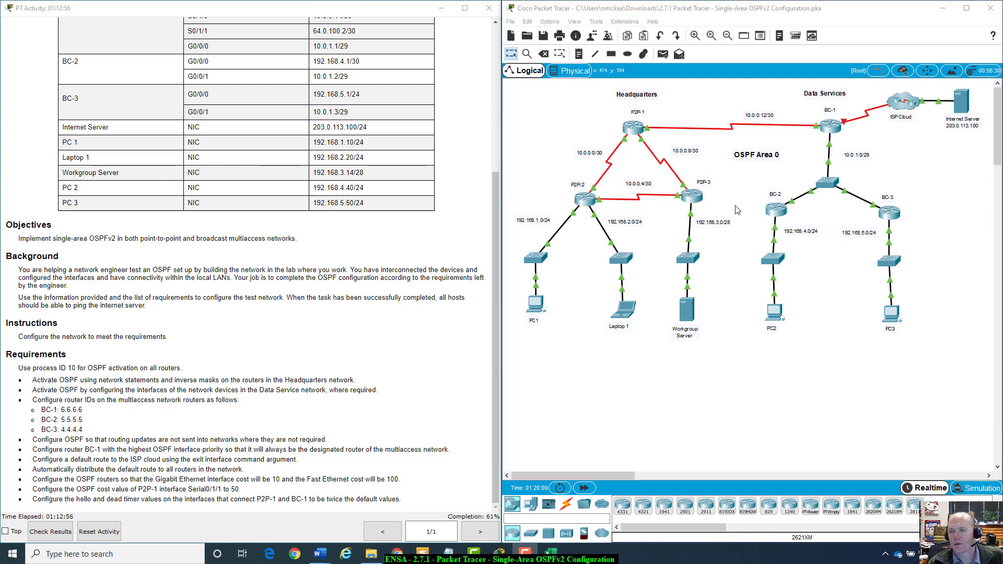
- Check in the topology which BC-1 port connects to the 10.0.1.0/29 multiaccess network, and reopen BC-1's command line
left_click(835, 131)
left_click_drag(671, 357, 748, 267)
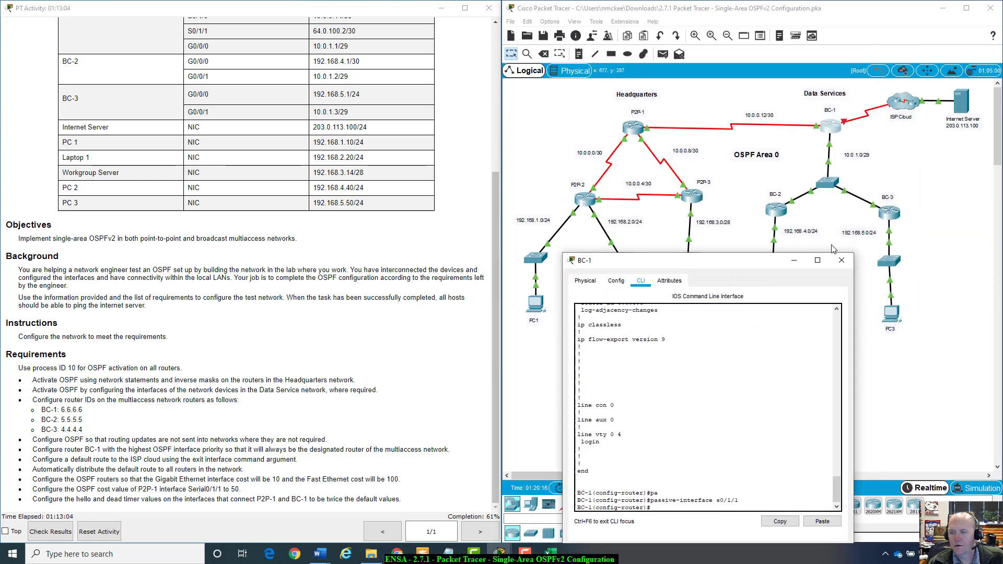
left_click(842, 260)
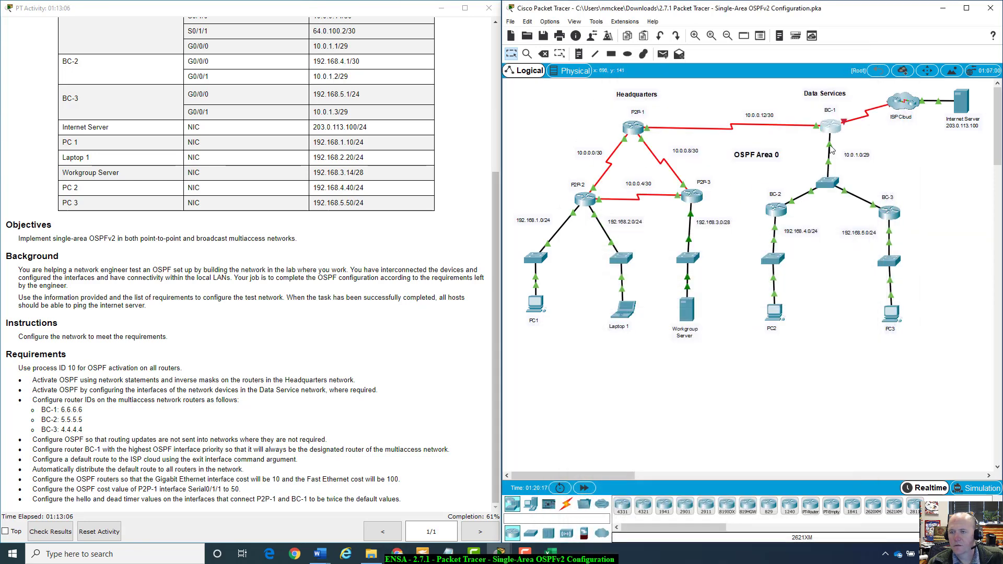
left_click(837, 128)
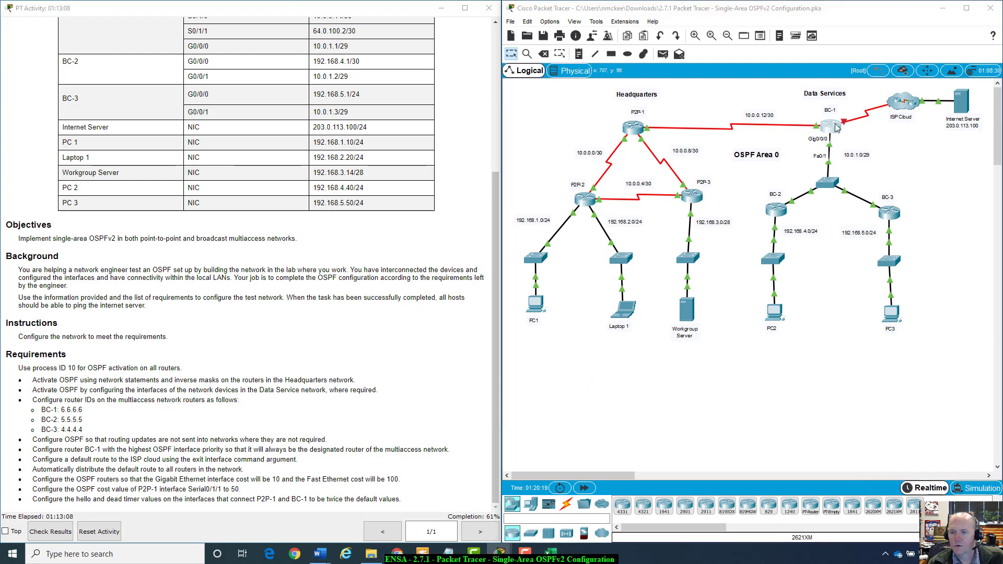
left_click_drag(532, 117, 731, 182)
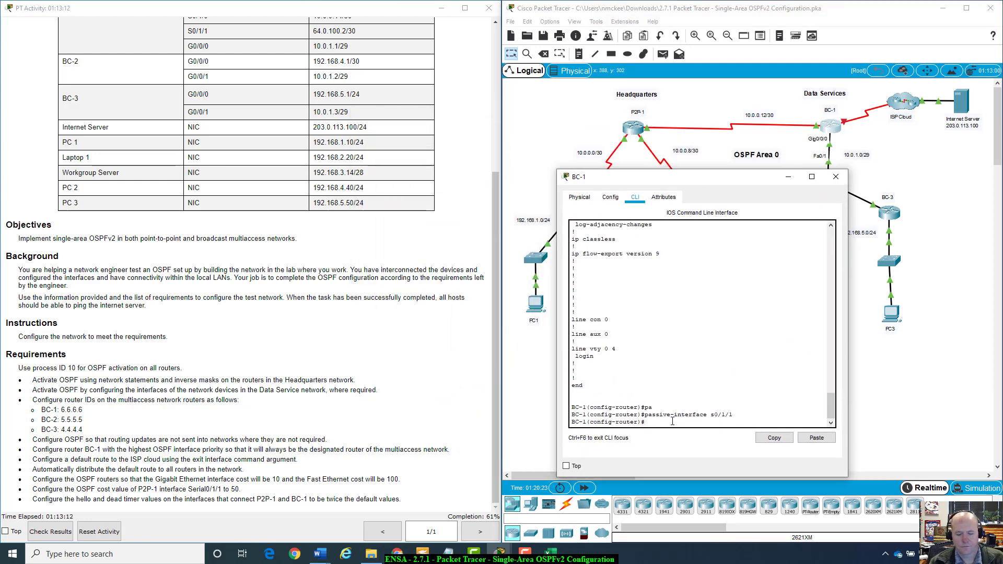
- Set the OSPF priority of BC-1's g0/0/0 interface to 255, checking the allowed priority range first, and close the router's window
type("int ")
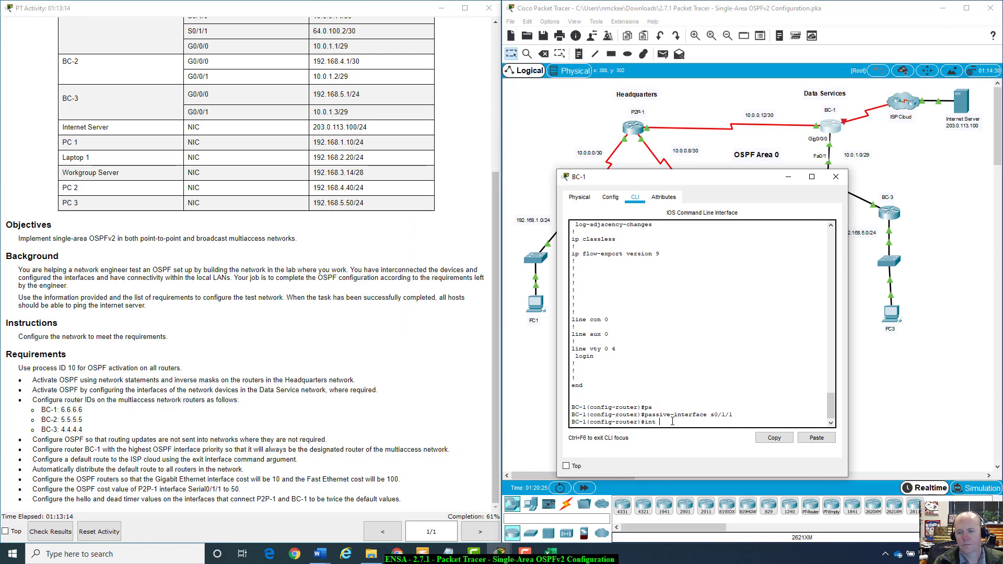
type("g0/0/0")
key("Return")
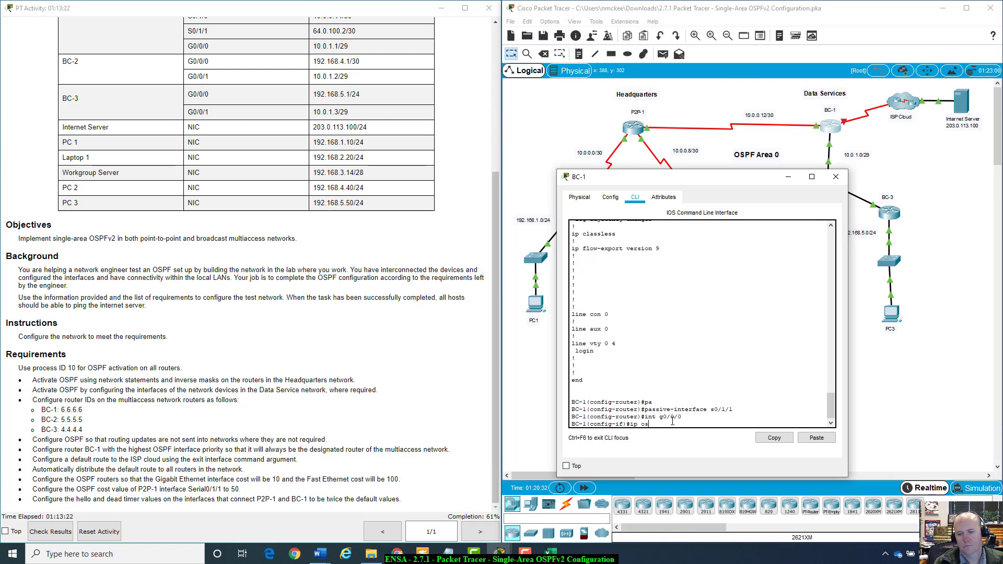
type("ip os")
key("Tab")
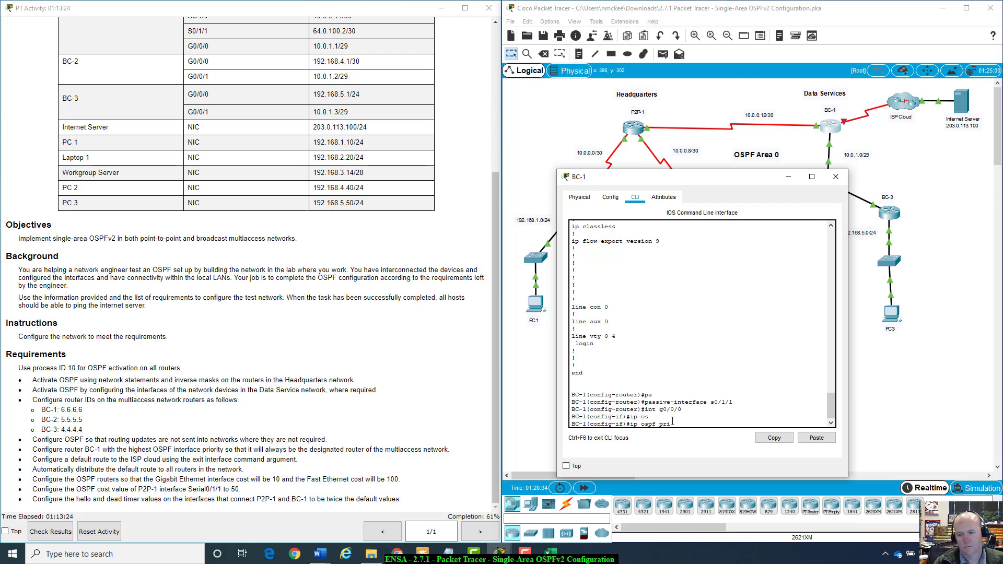
type("pri")
key("Tab")
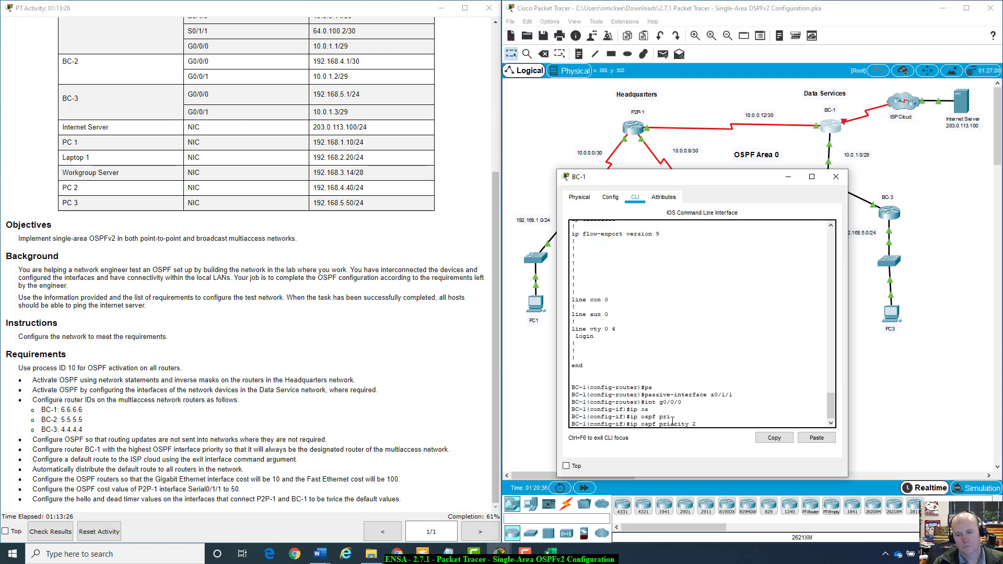
type("?")
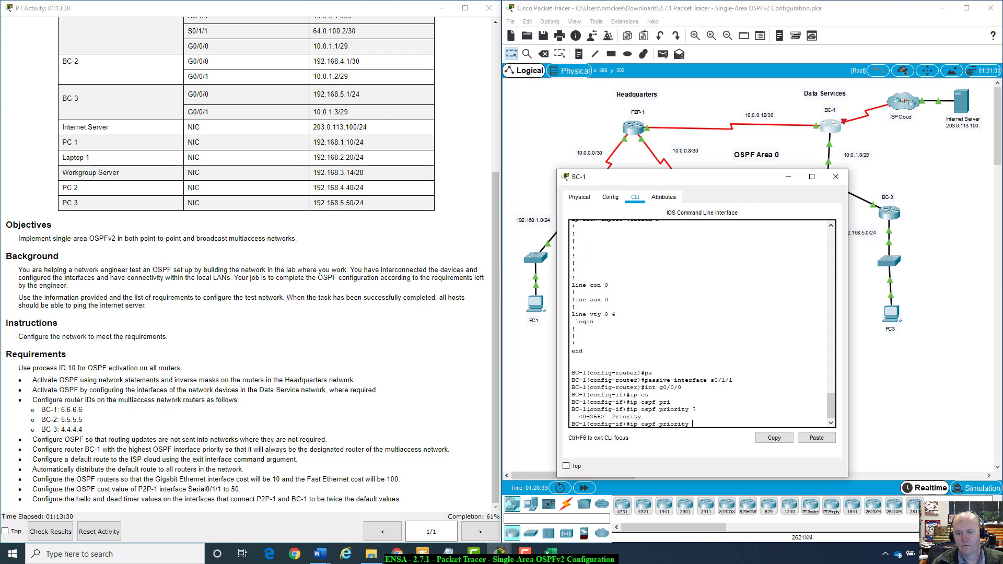
left_click_drag(584, 416, 603, 416)
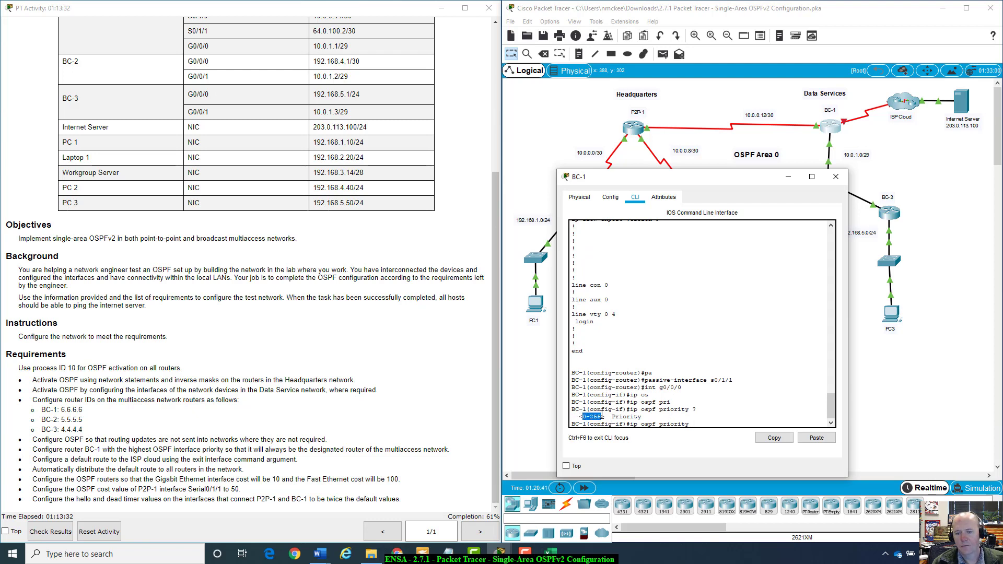
left_click(730, 426)
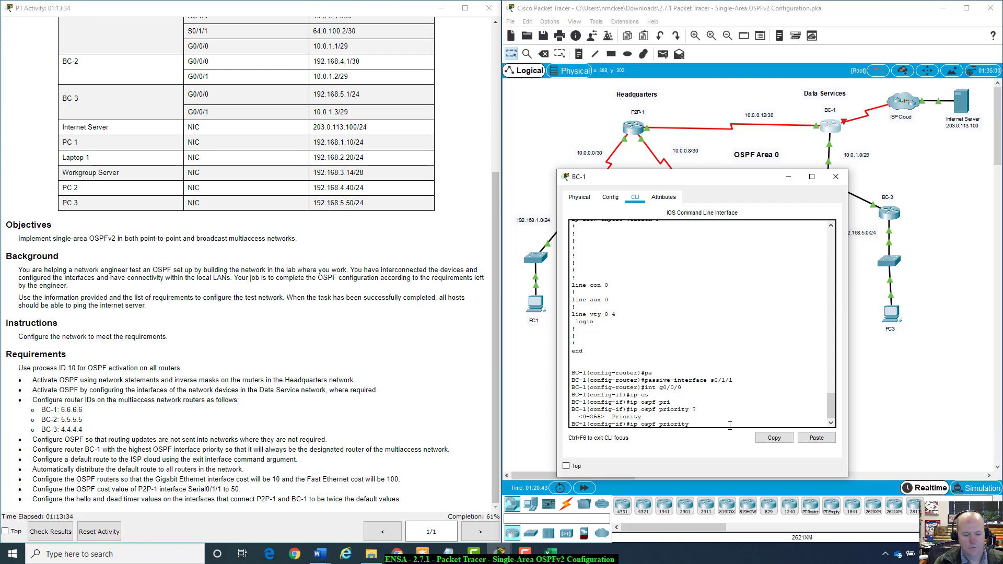
type("255")
key("Return")
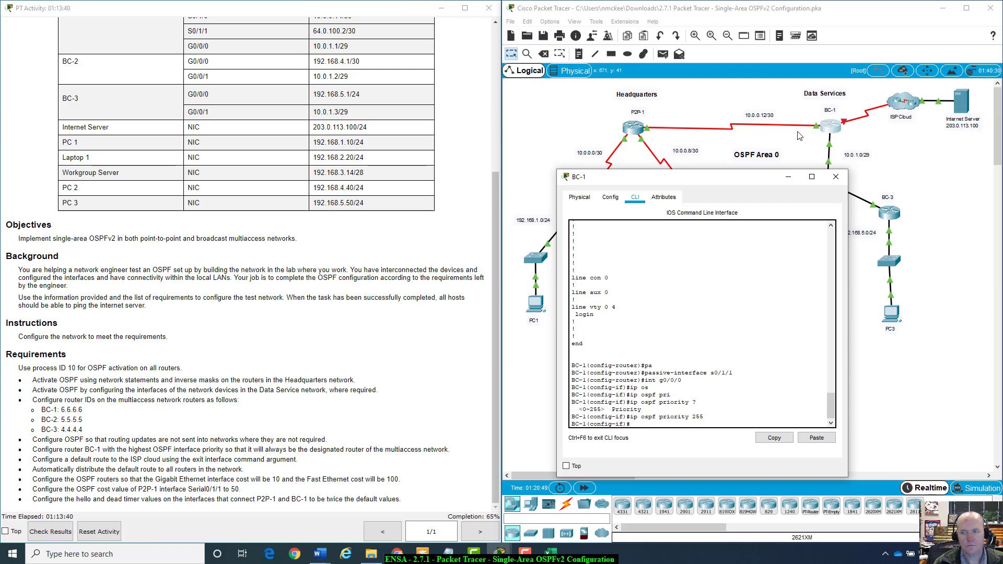
left_click(836, 177)
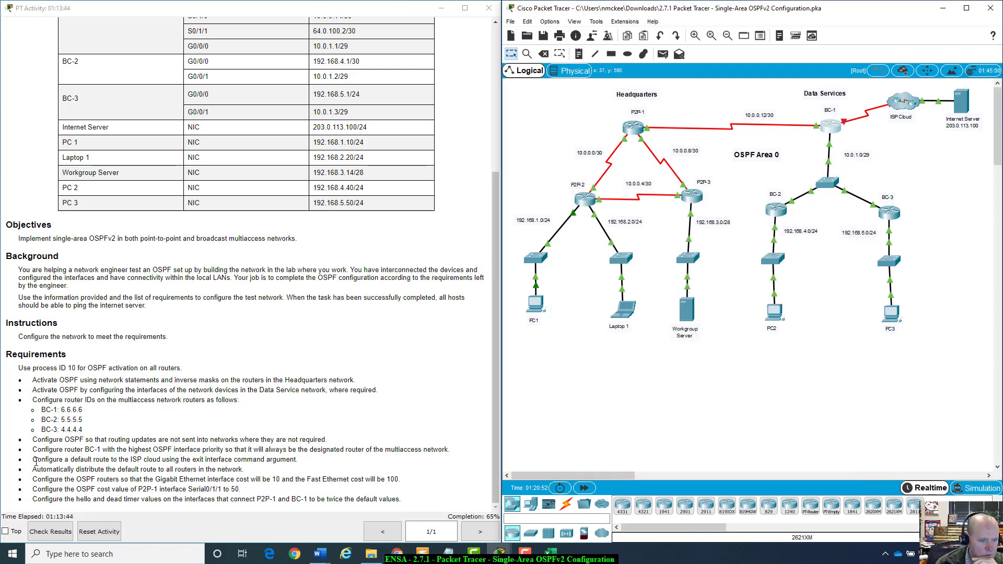
- Read the requirement for a default route to the ISP cloud and reopen BC-1's command line beside the instructions
left_click_drag(33, 460, 156, 463)
left_click_drag(221, 449, 302, 467)
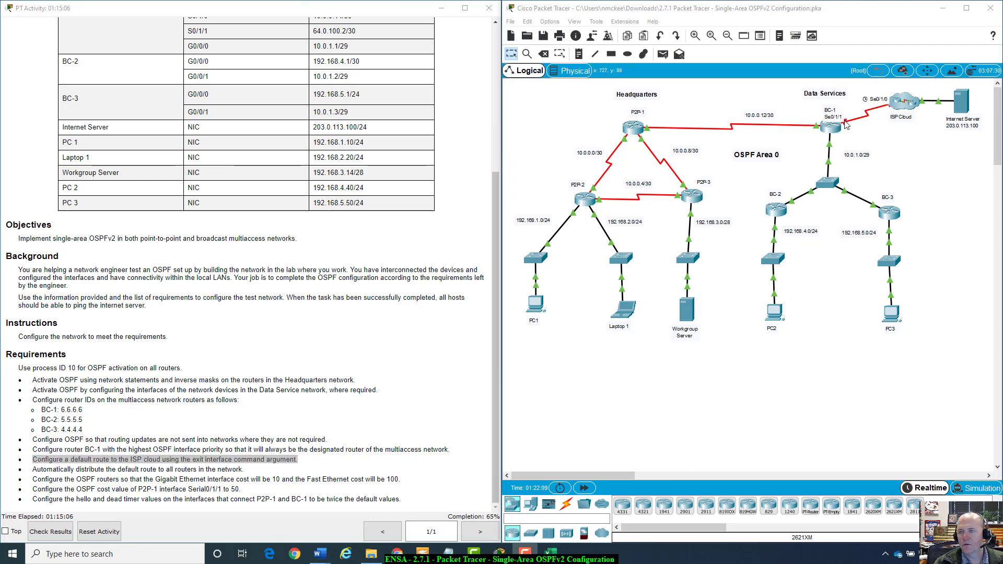
left_click(834, 128)
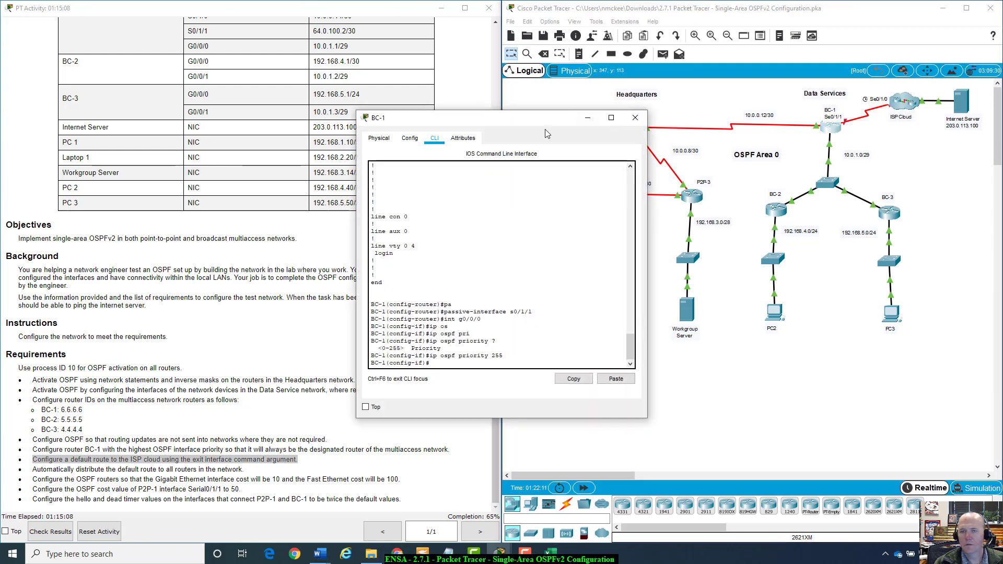
left_click_drag(545, 130, 784, 178)
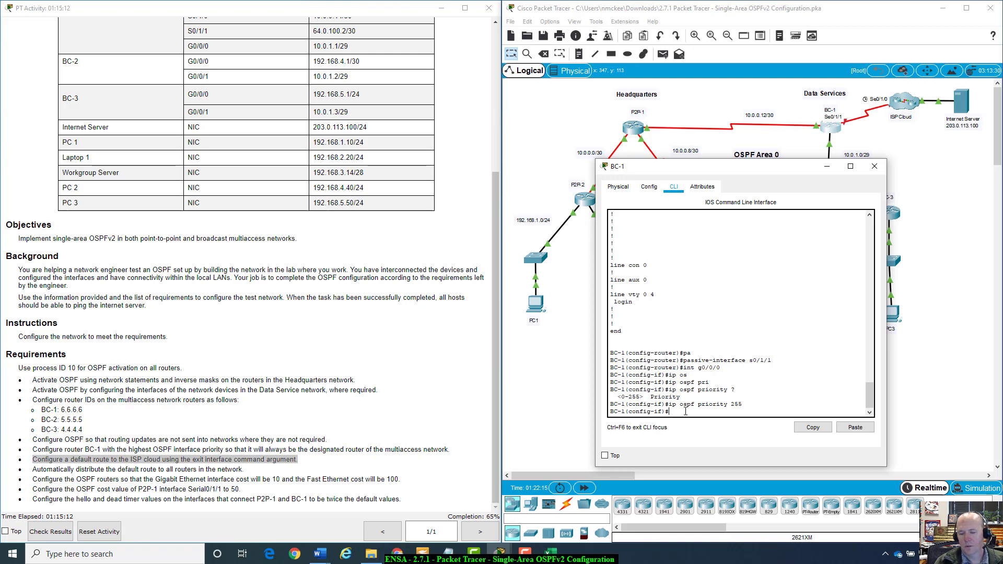
type("int")
type(" g0/")
type("1/1")
key("Return")
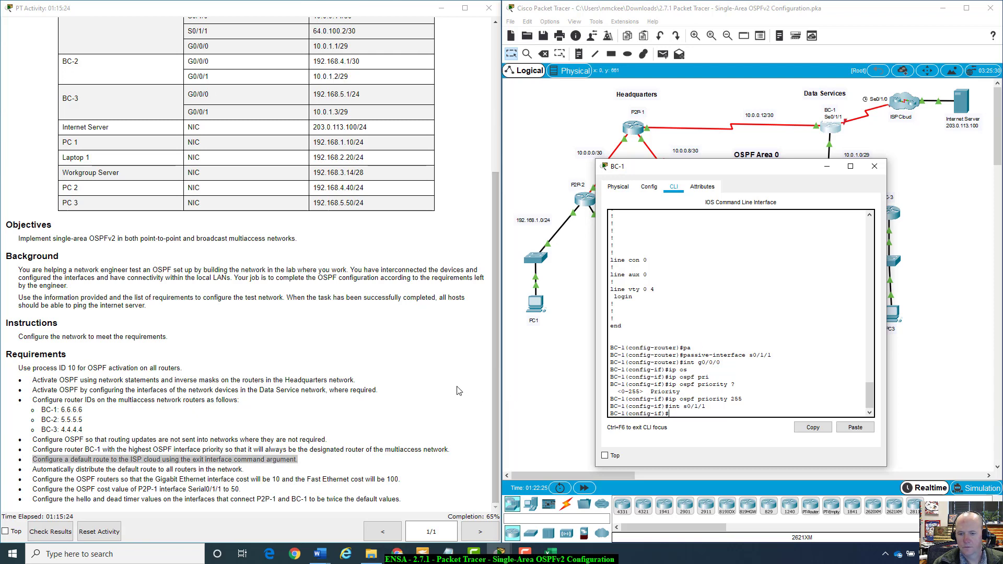
scroll(457, 389, "up", 3)
scroll(333, 286, "up", 1)
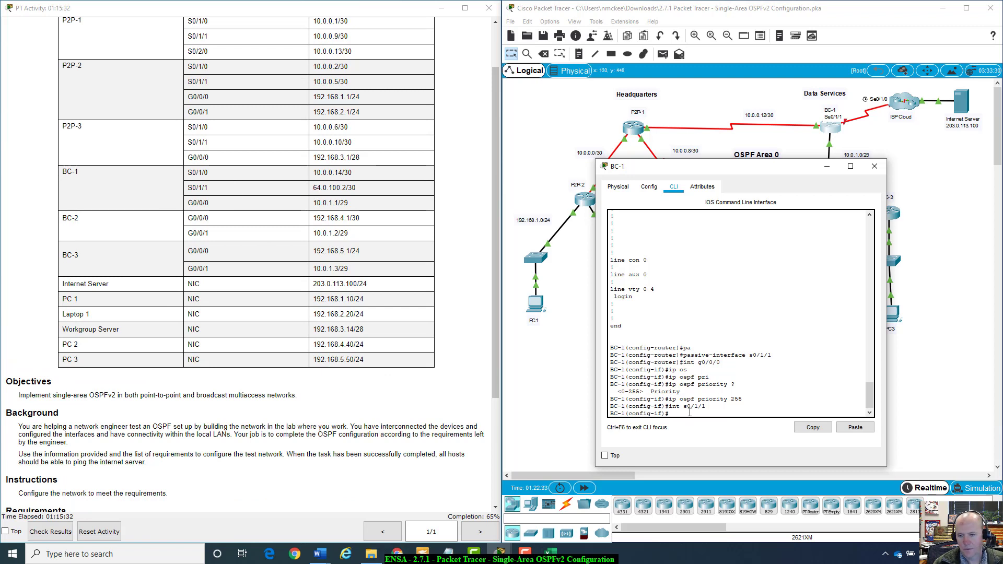
scroll(276, 458, "down", 5)
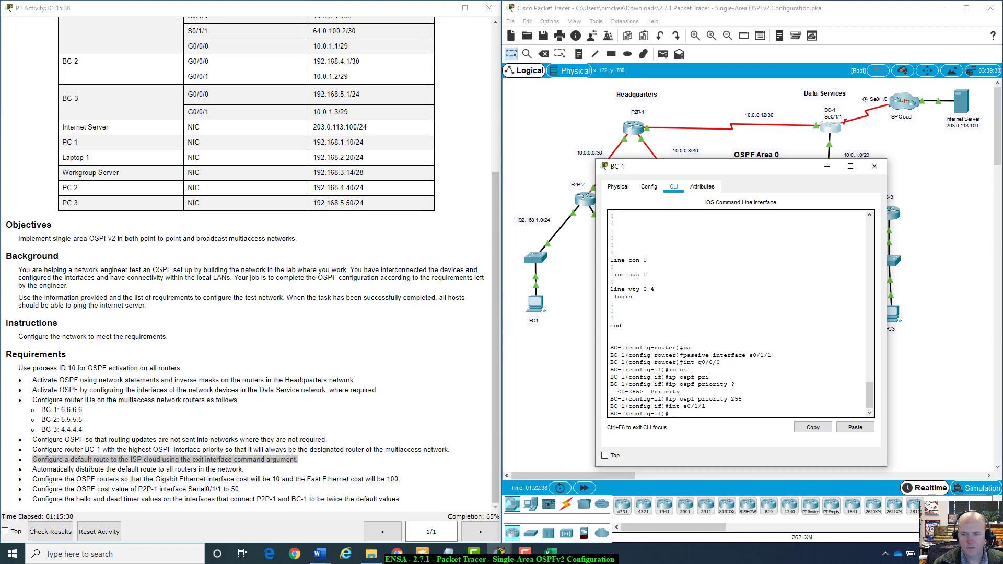
type("i")
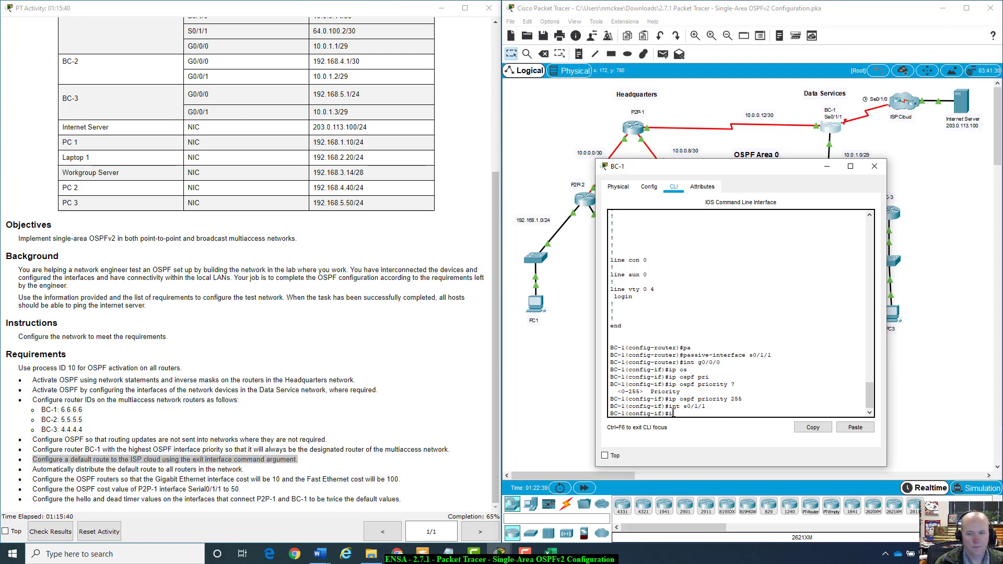
type("p rou")
key("Tab")
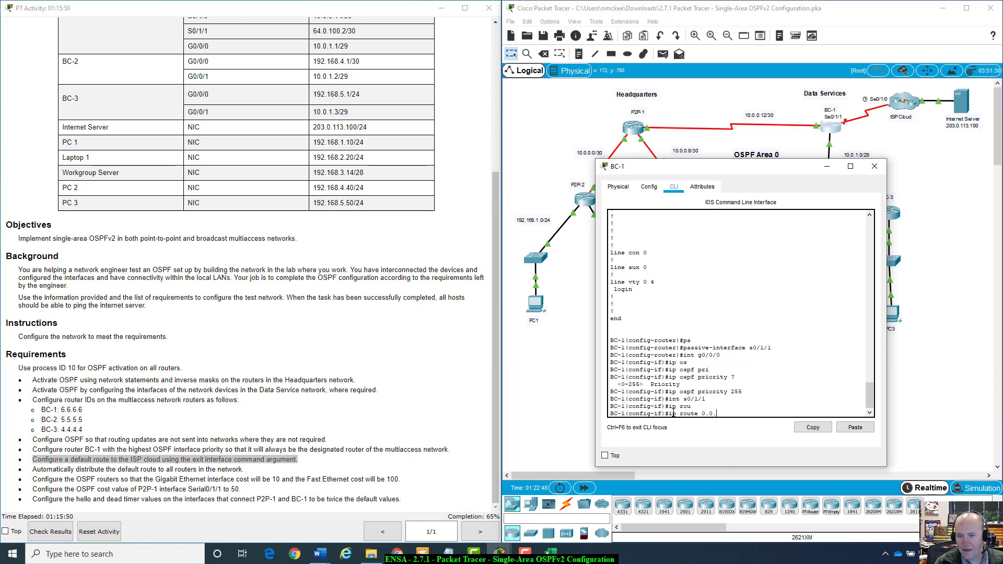
key("BackSpace")
key("BackSpace")
key("BackSpace")
key("BackSpace")
key("BackSpace")
key("BackSpace")
key("BackSpace")
key("BackSpace")
key("BackSpace")
key("BackSpace")
key("BackSpace")
key("BackSpace")
- Leave BC-1's interface configuration, exit to privileged mode, and enter global configuration mode with config t
type("exit")
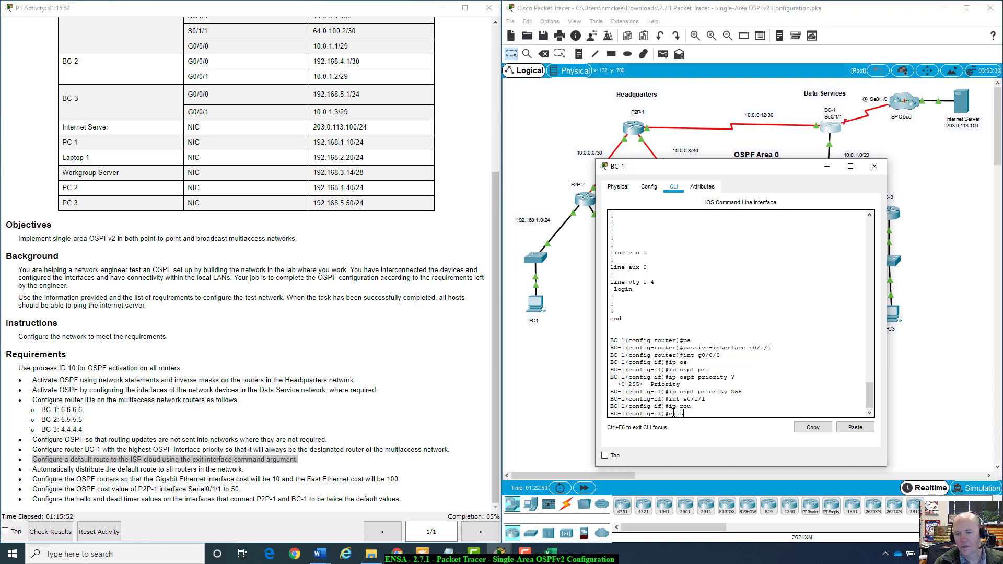
key("Return")
type("exit")
key("Return")
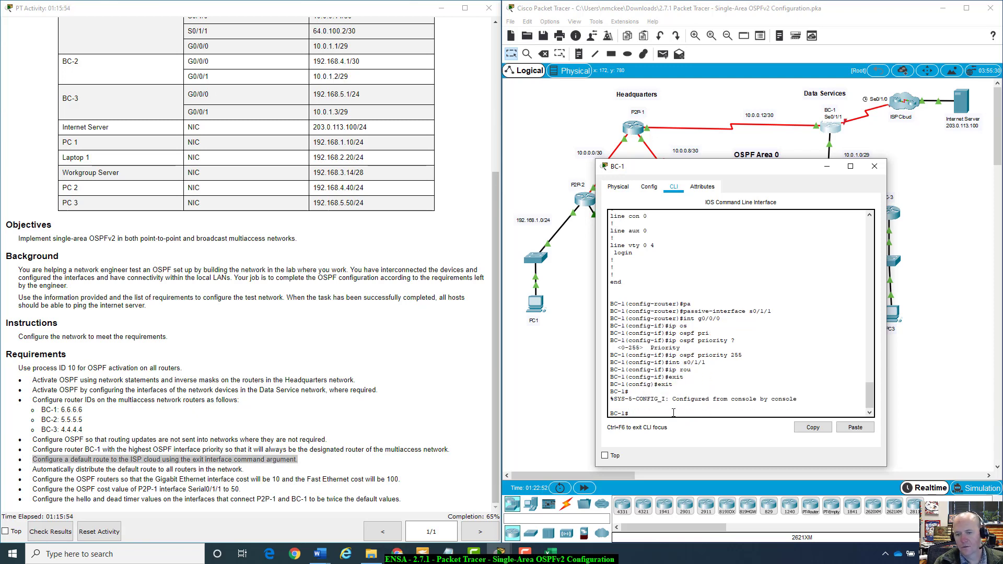
type("config t")
key("Return")
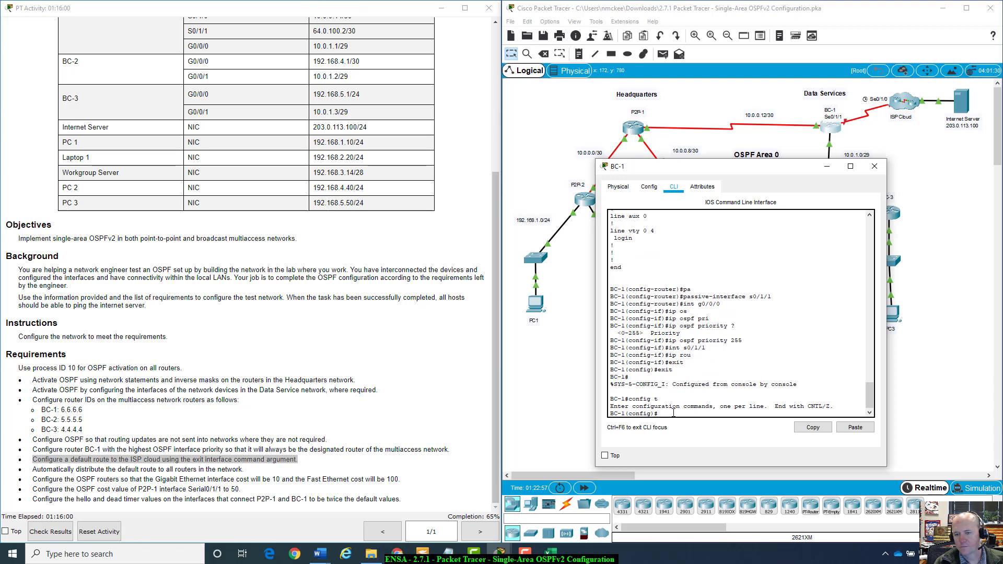
- Add the default route 0.0.0.0 0.0.0.0 with exit interface s0/1/1 on BC-1, and reopen the router's command line
type("ip r")
key("Tab")
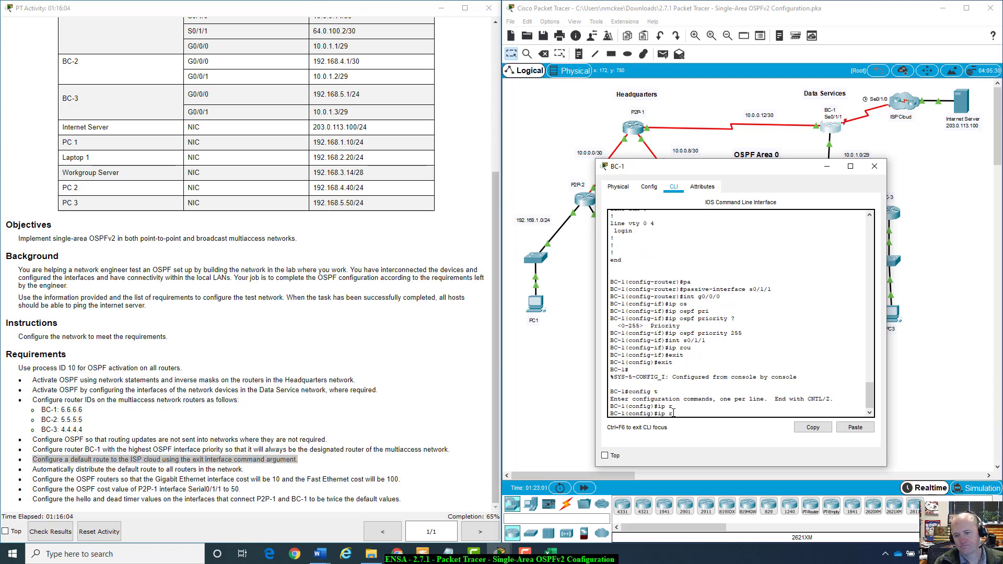
type("oute 0.0.")
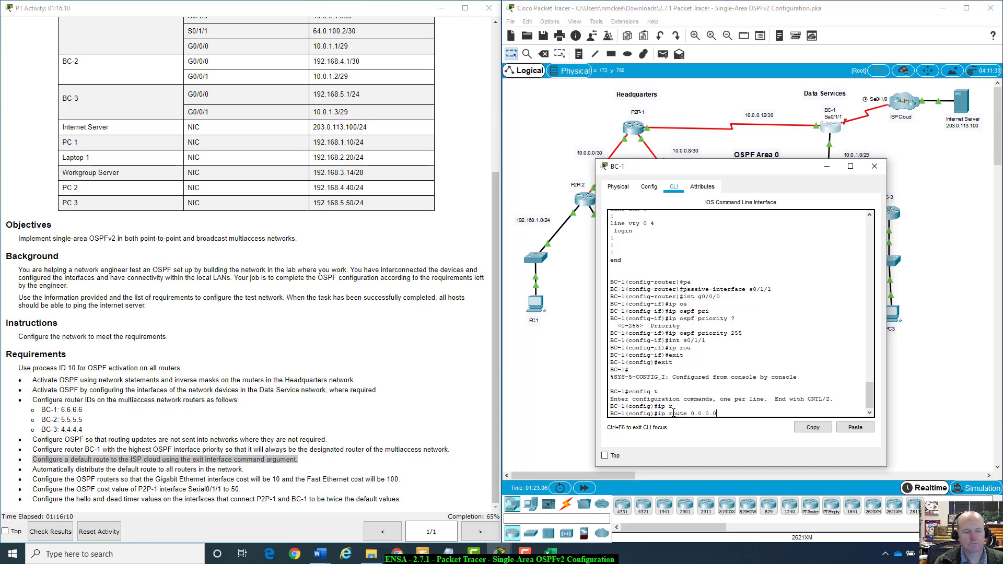
type("0.0 ")
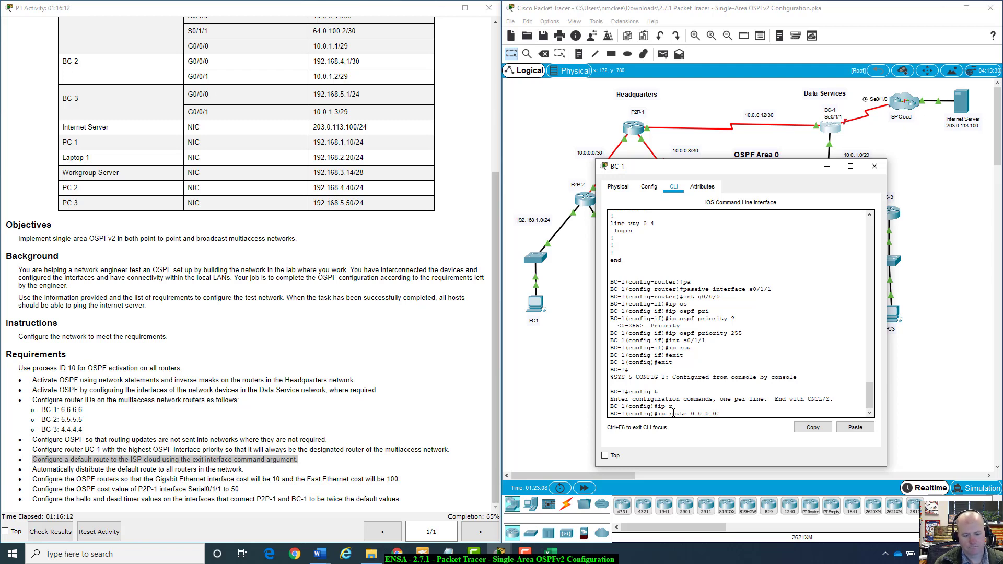
type("0.0.0.0")
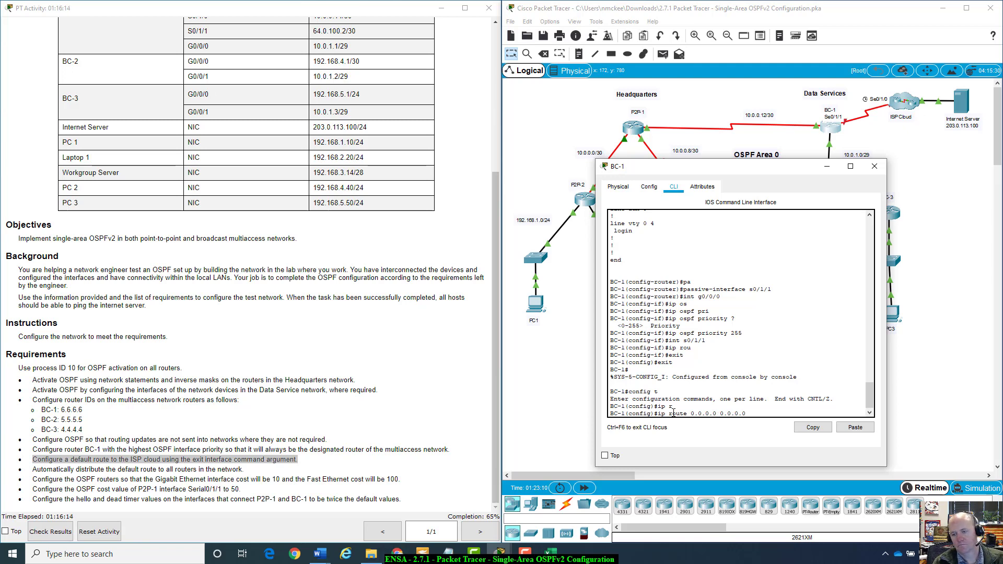
type(" s0")
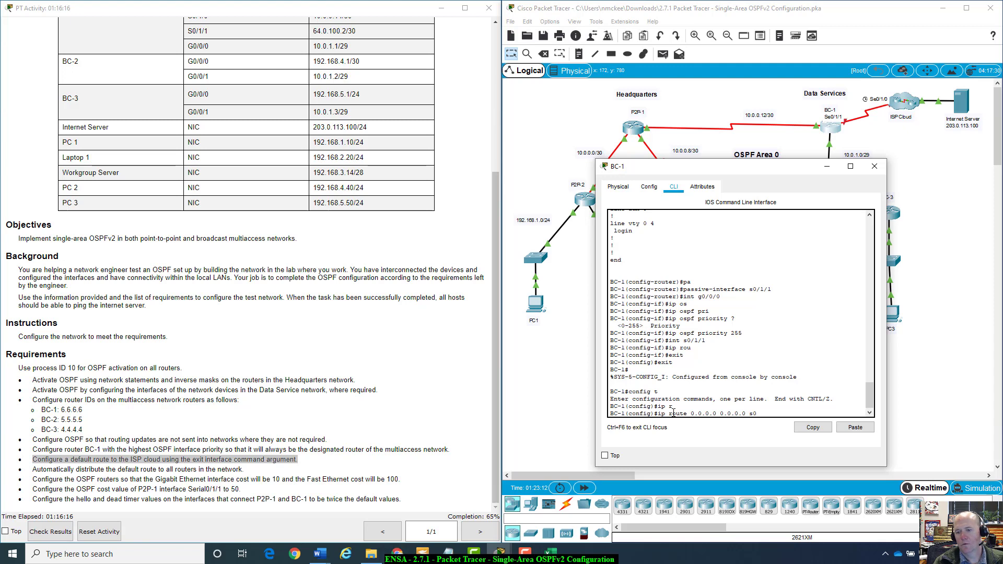
type("/1/1")
key("Return")
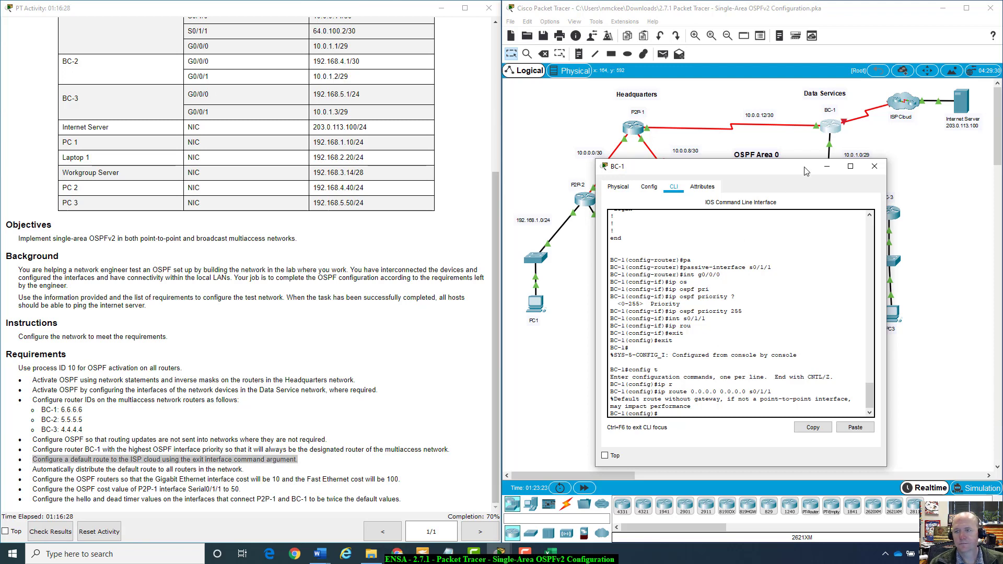
left_click_drag(807, 171, 852, 197)
left_click(920, 191)
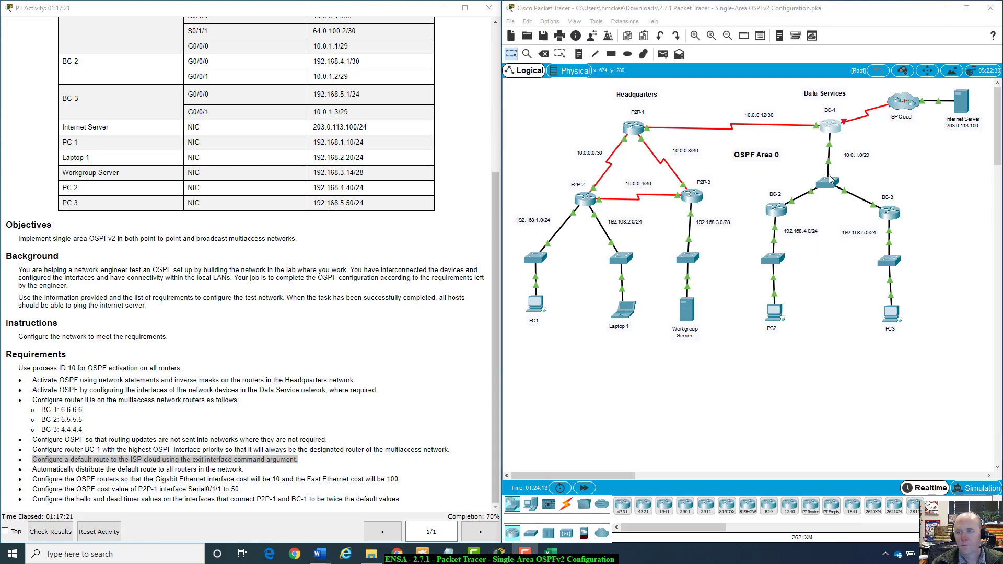
left_click(830, 127)
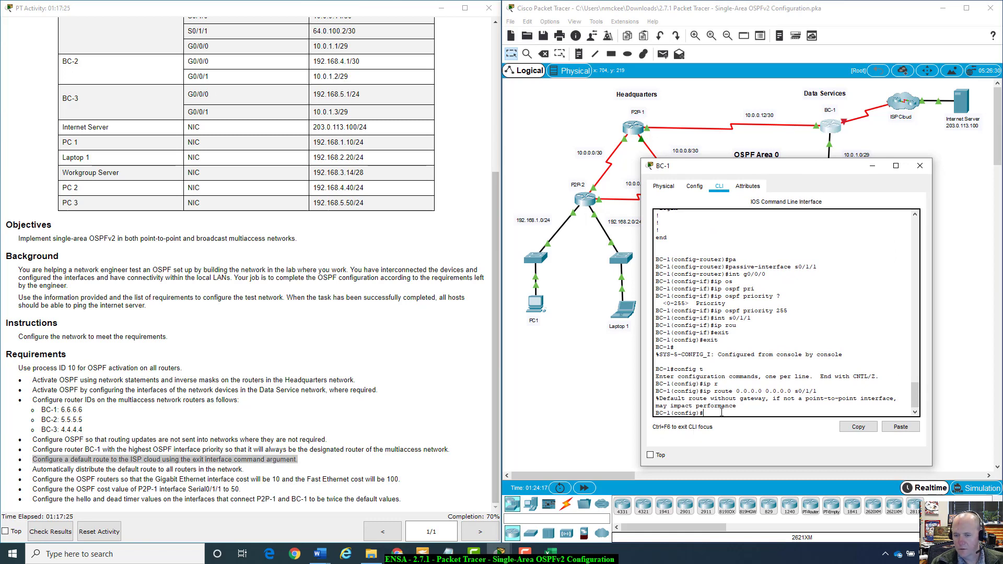
type("de")
key("Tab")
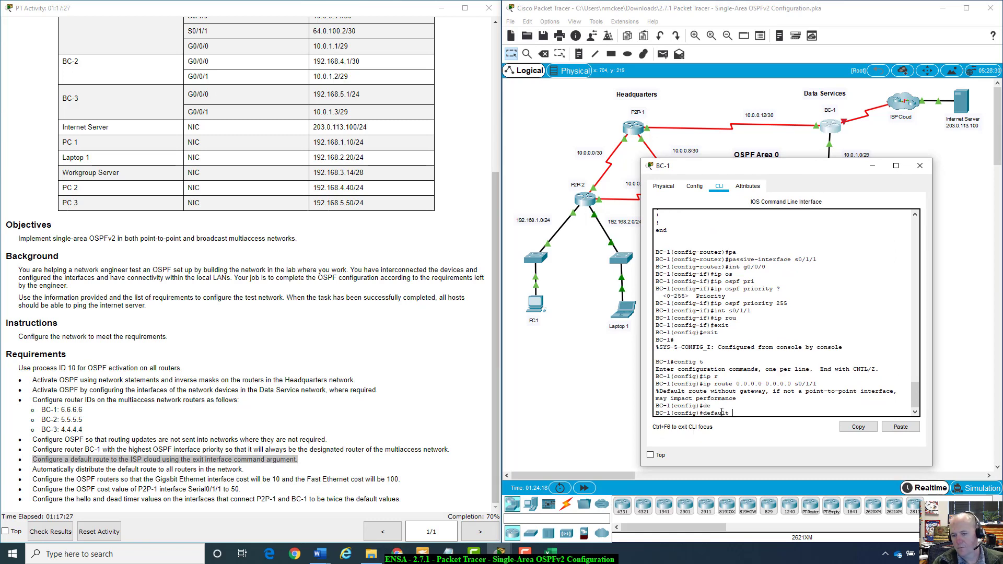
type("in")
key("Tab")
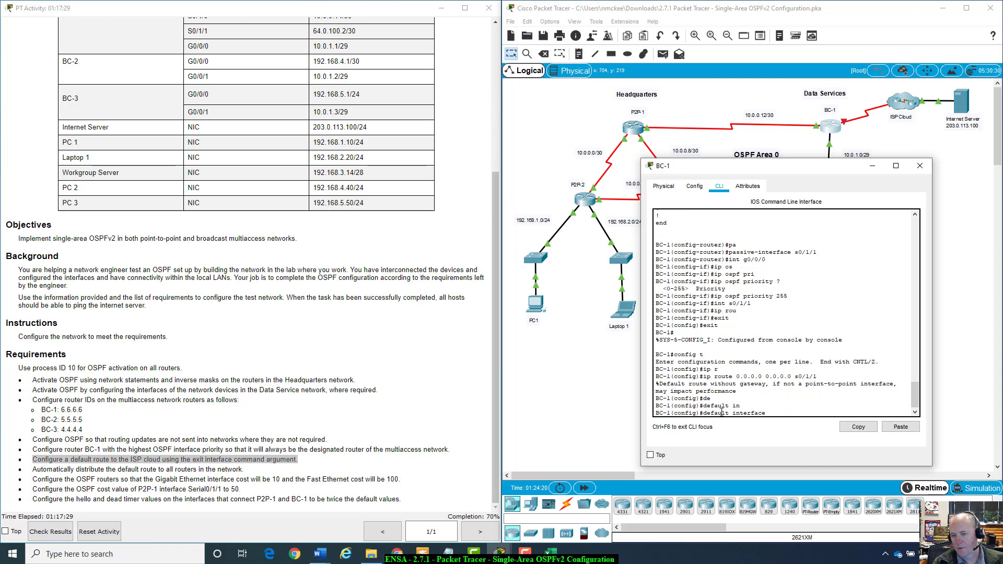
type("or")
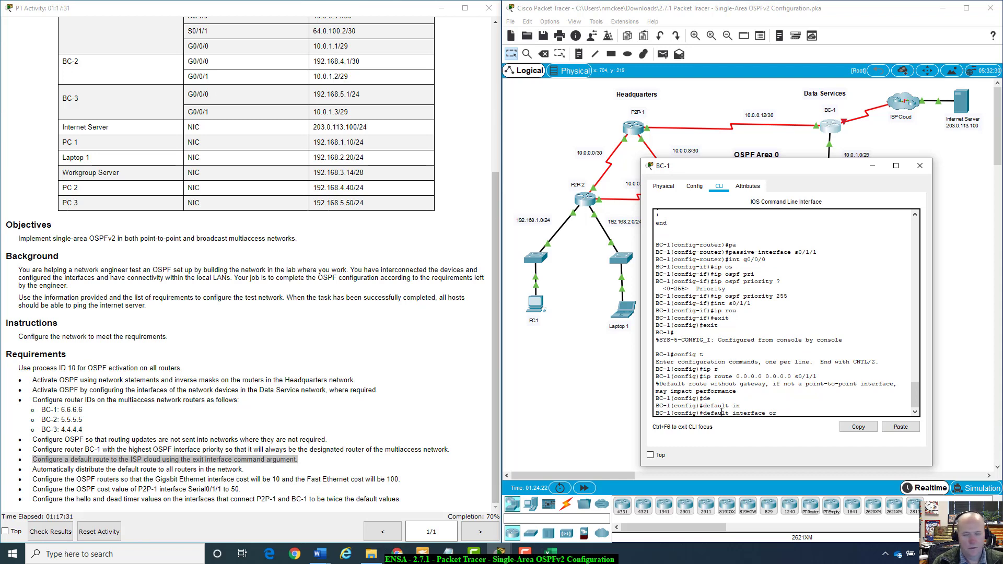
key("Tab")
key("BackSpace")
key("BackSpace")
key("BackSpace")
key("BackSpace")
key("BackSpace")
key("BackSpace")
key("BackSpace")
key("BackSpace")
key("BackSpace")
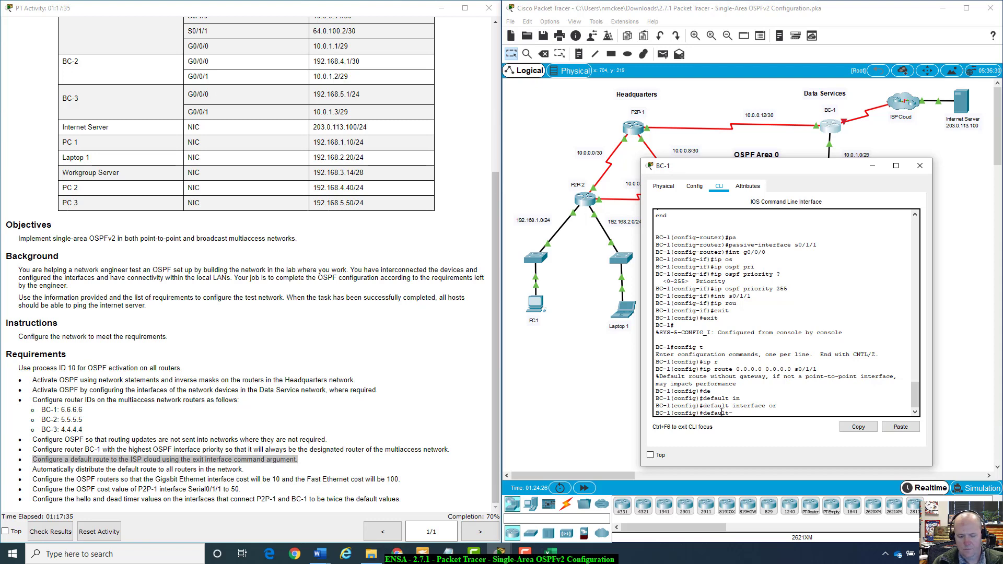
type("in")
key("Tab")
key("BackSpace")
key("BackSpace")
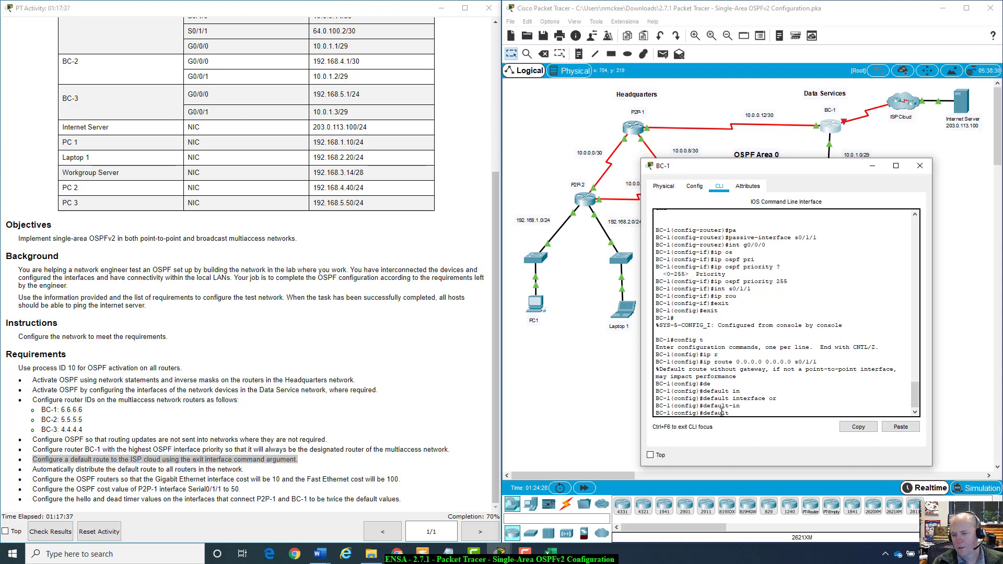
- Try to complete the default-information command in BC-1's global configuration mode, checking the options available for default
type("?")
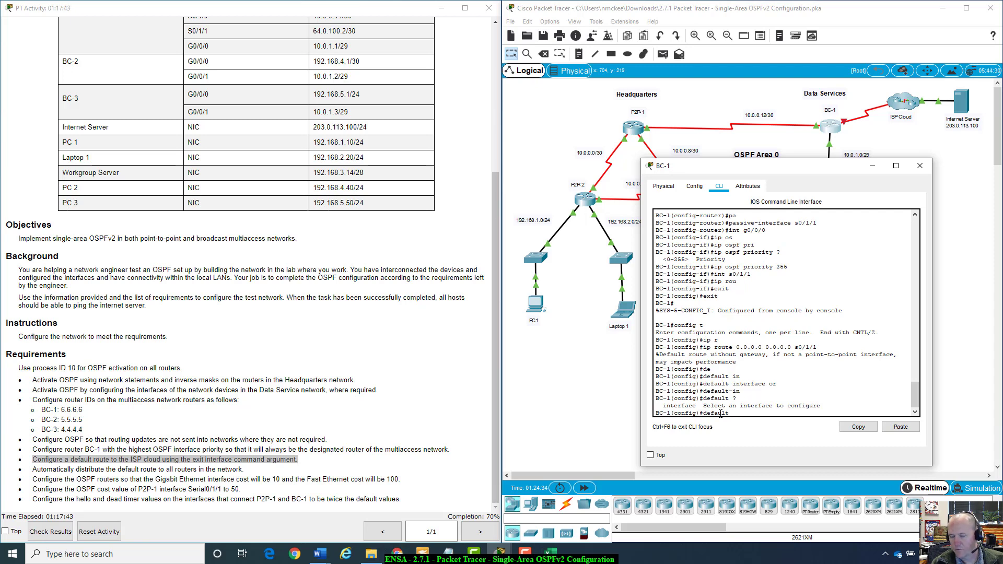
type("in")
key("Tab")
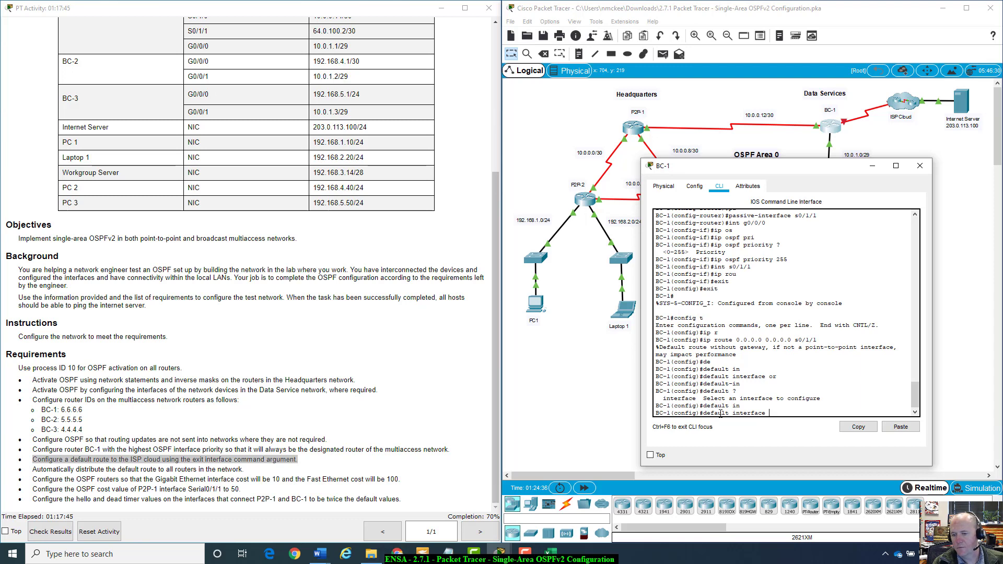
key("BackSpace")
key("BackSpace")
key("BackSpace")
key("BackSpace")
type("for")
key("Tab")
key("BackSpace")
key("BackSpace")
key("BackSpace")
key("BackSpace")
key("BackSpace")
key("BackSpace")
type("-1(config)#default-")
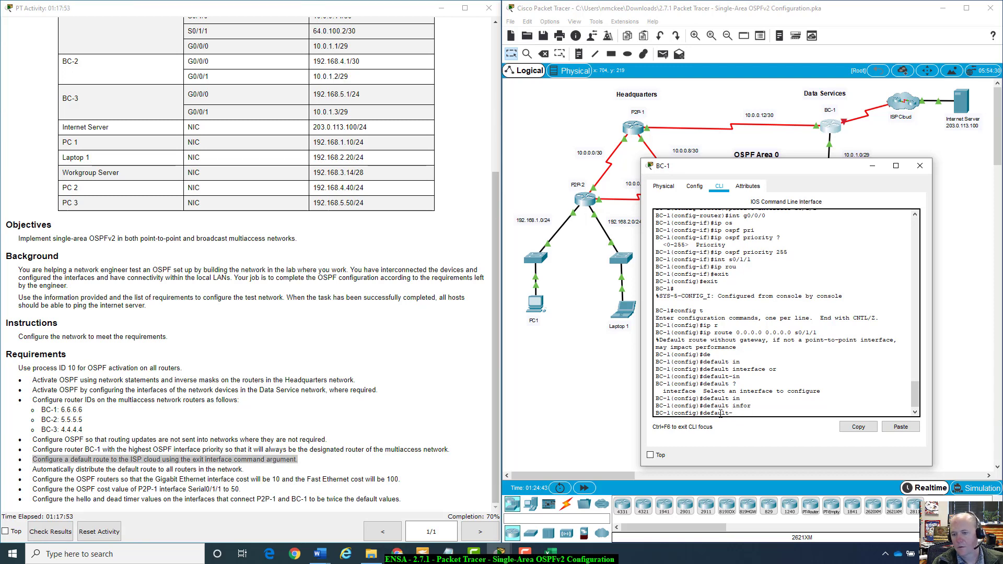
type("in")
key("Tab")
key("BackSpace")
key("BackSpace")
key("BackSpace")
key("BackSpace")
key("BackSpace")
key("BackSpace")
key("BackSpace")
key("BackSpace")
key("BackSpace")
key("BackSpace")
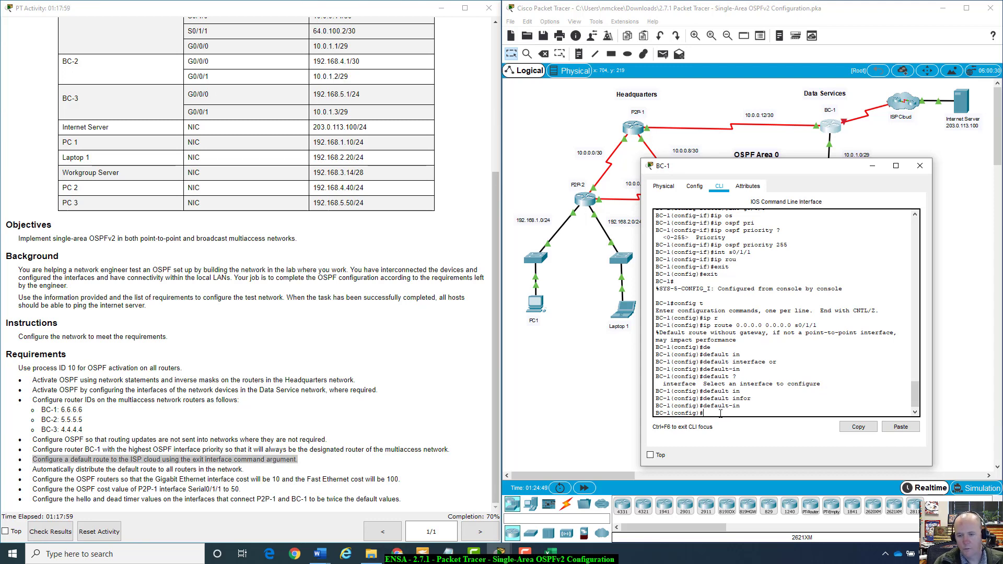
- List BC-1's global configuration commands and the options of the default command, and clear the command line
type("?")
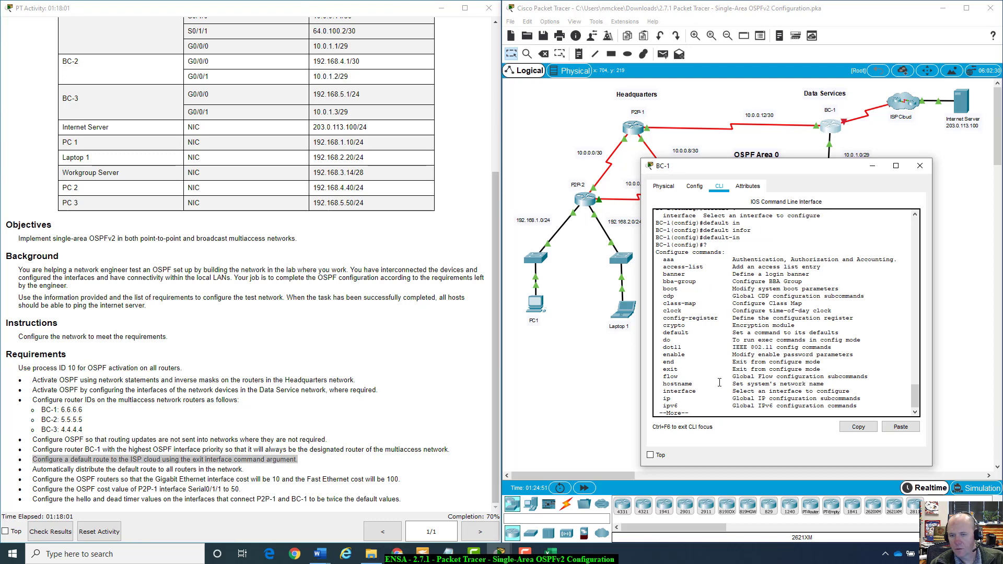
key("space")
scroll(720, 383, "up", 7)
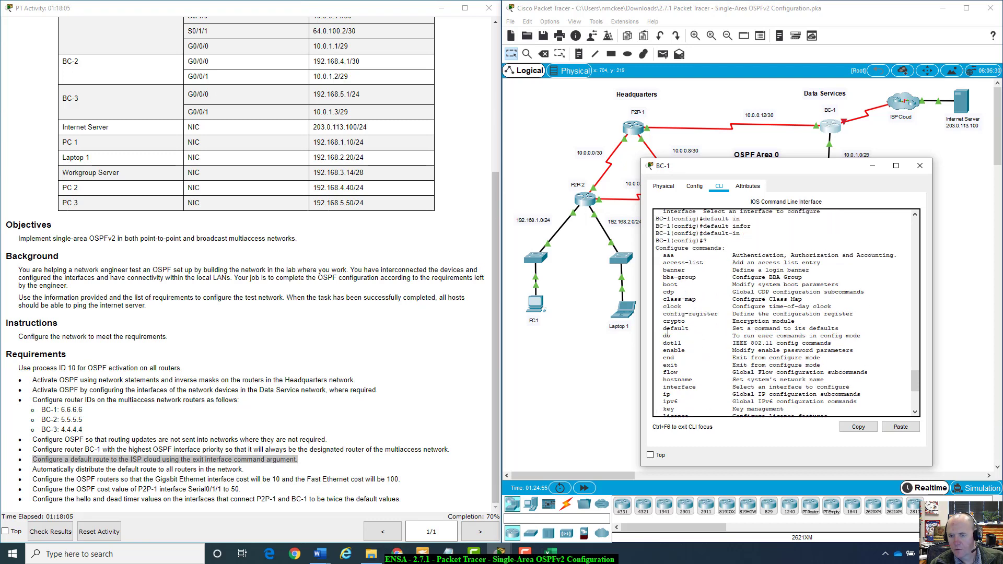
scroll(699, 375, "down", 7)
type("q")
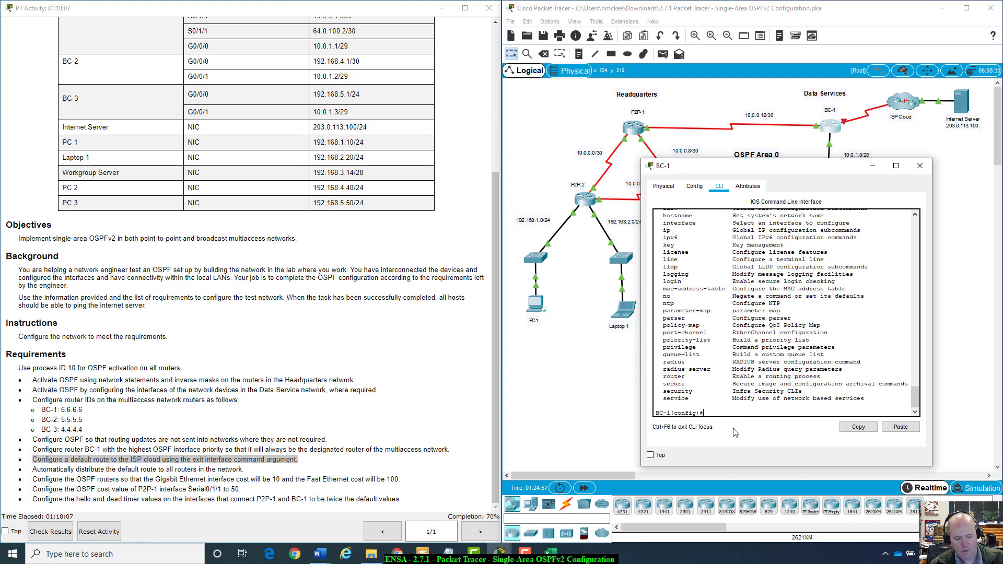
type("de")
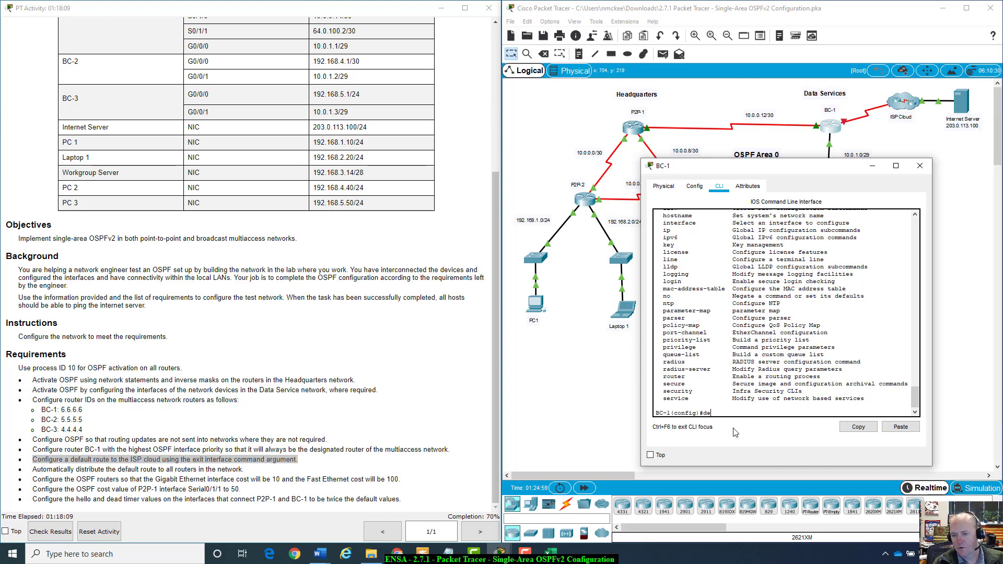
type("fault ?")
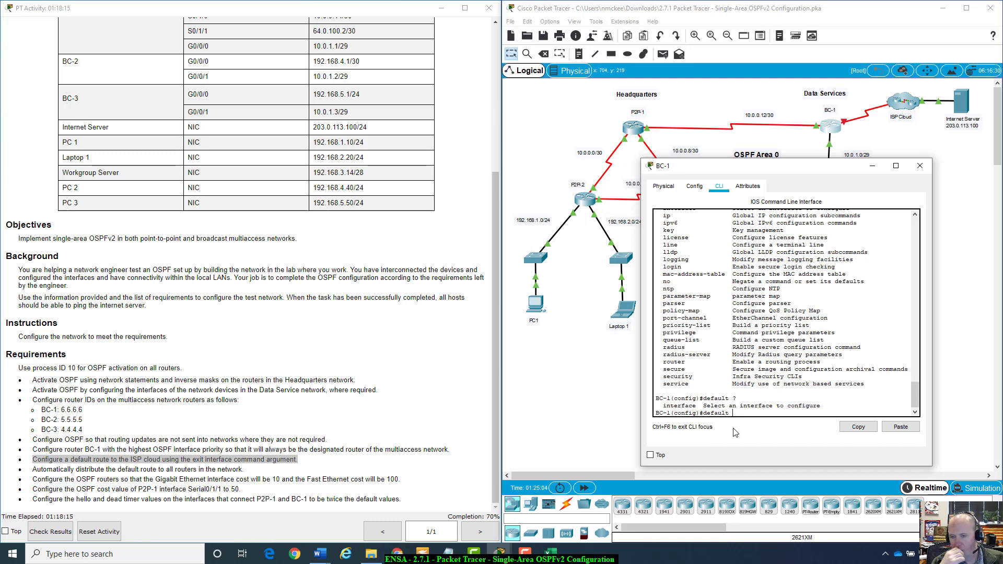
key("BackSpace")
key("BackSpace")
key("BackSpace")
key("BackSpace")
key("BackSpace")
key("BackSpace")
key("BackSpace")
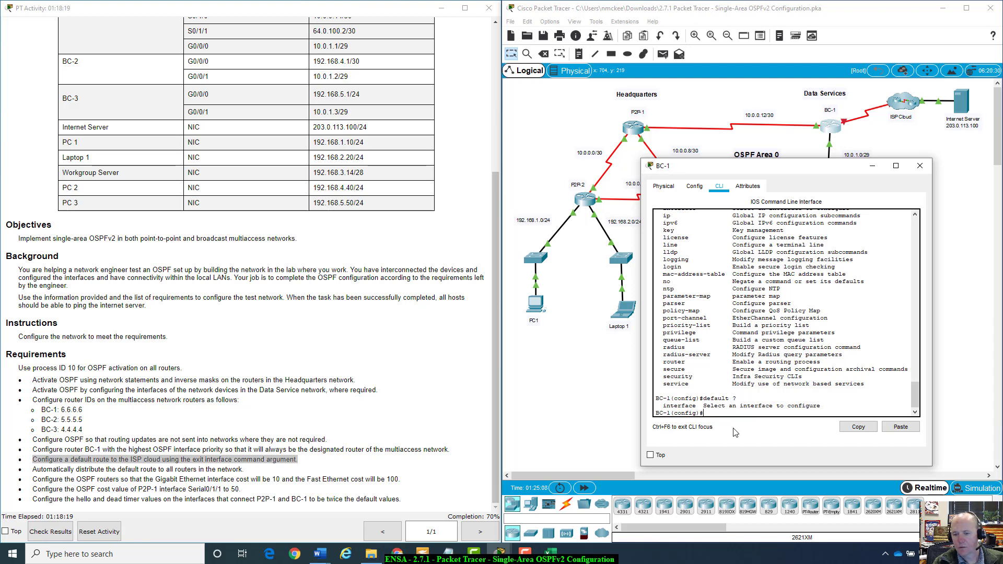
- Try the commands ip ospf 10 and ip ospf 10 area 0 in BC-1's global configuration mode
type("ip ospf 10")
key("Return")
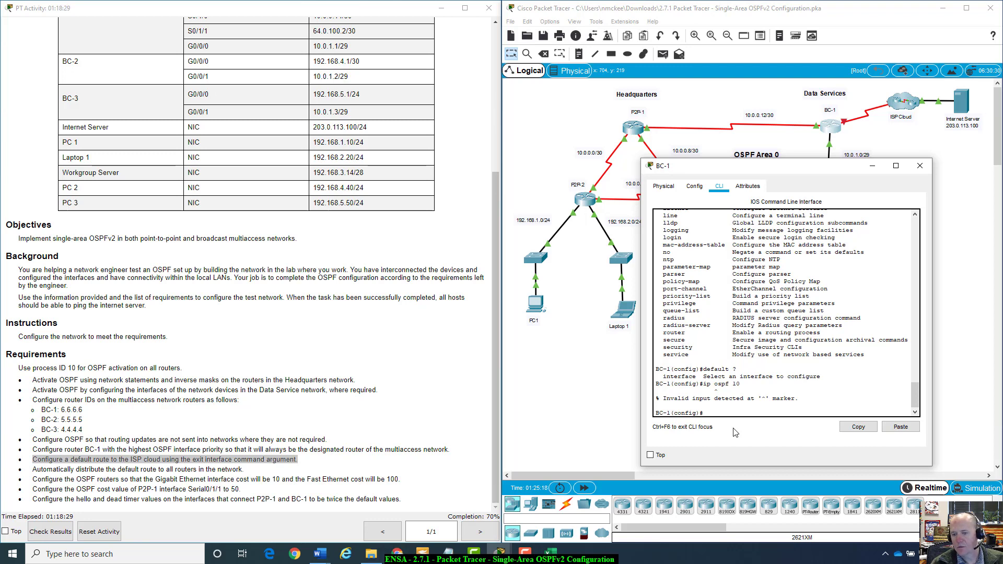
key("Up")
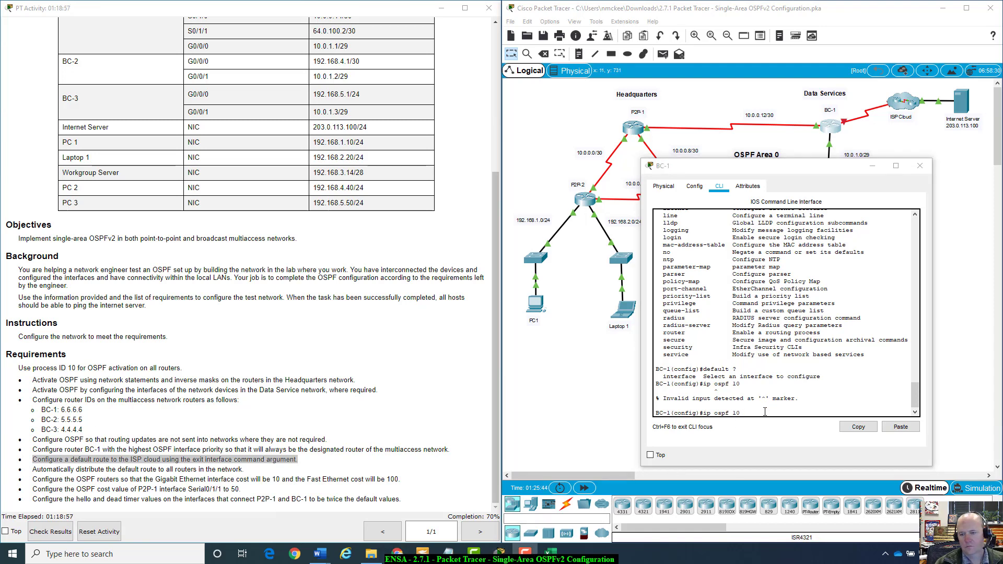
left_click(765, 412)
type("rea 0")
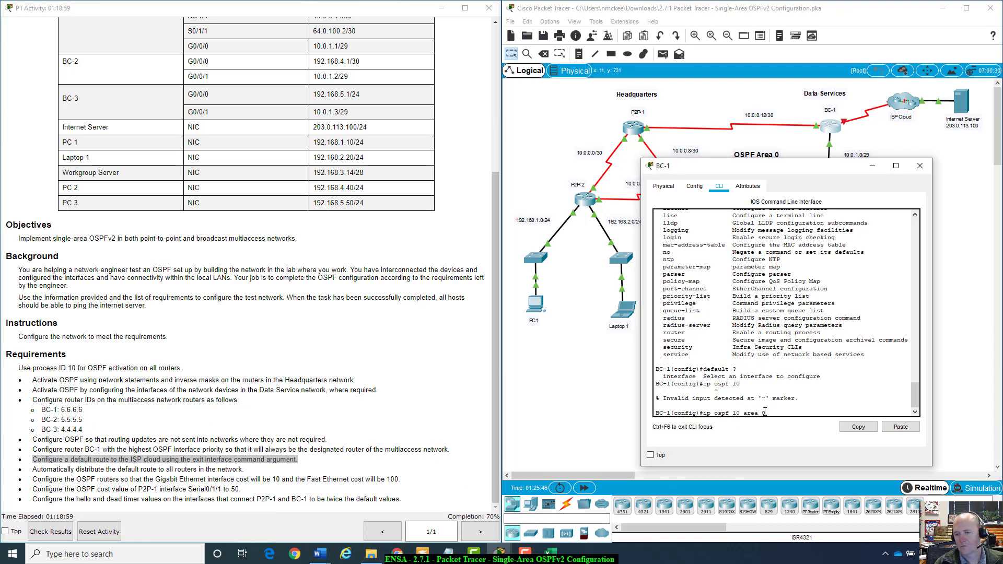
key("Return")
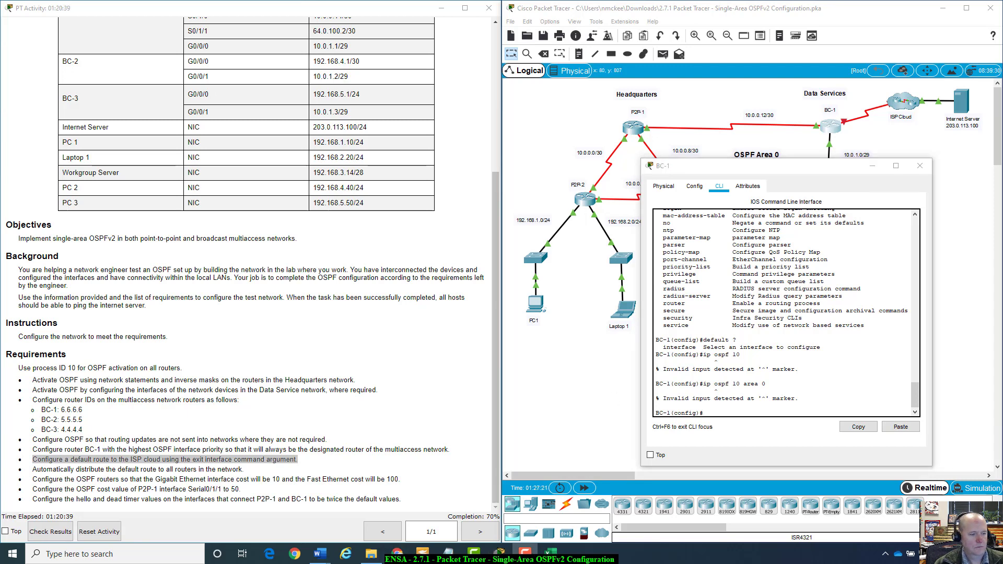
- Enter the OSPF router configuration mode for process ID 10 on BC-1 with router ospf 10
left_click(724, 415)
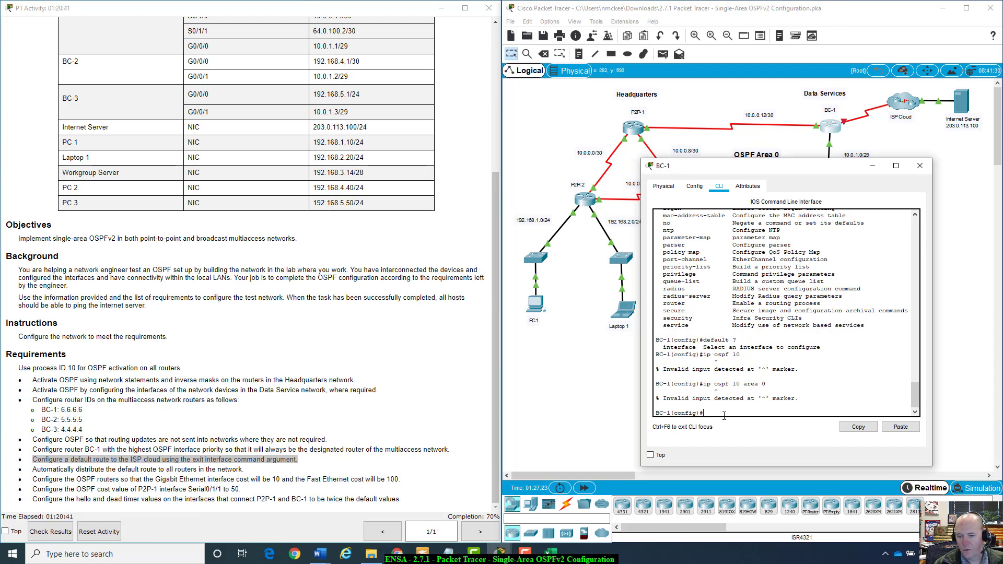
type("os")
key("Tab")
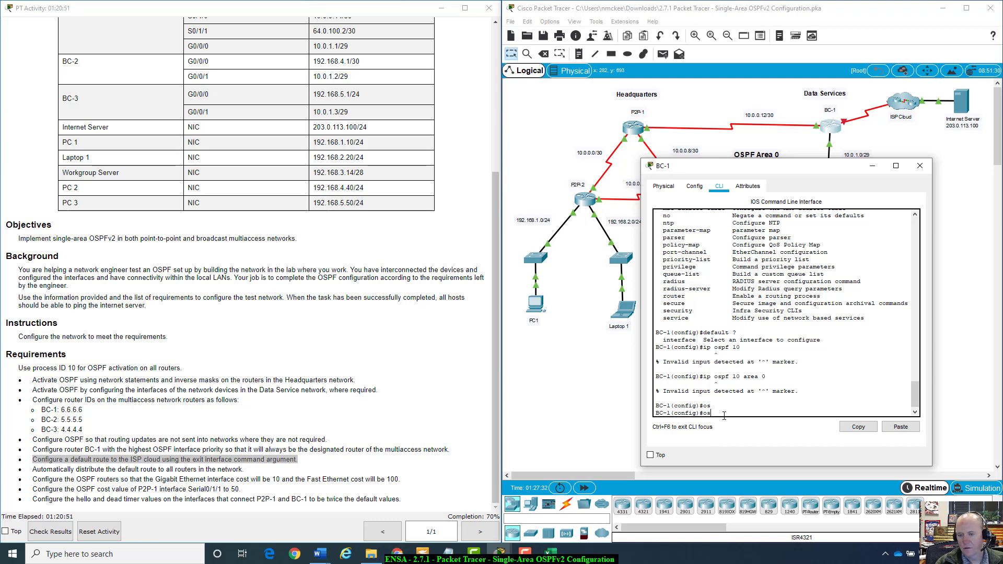
key("BackSpace")
type("outer o")
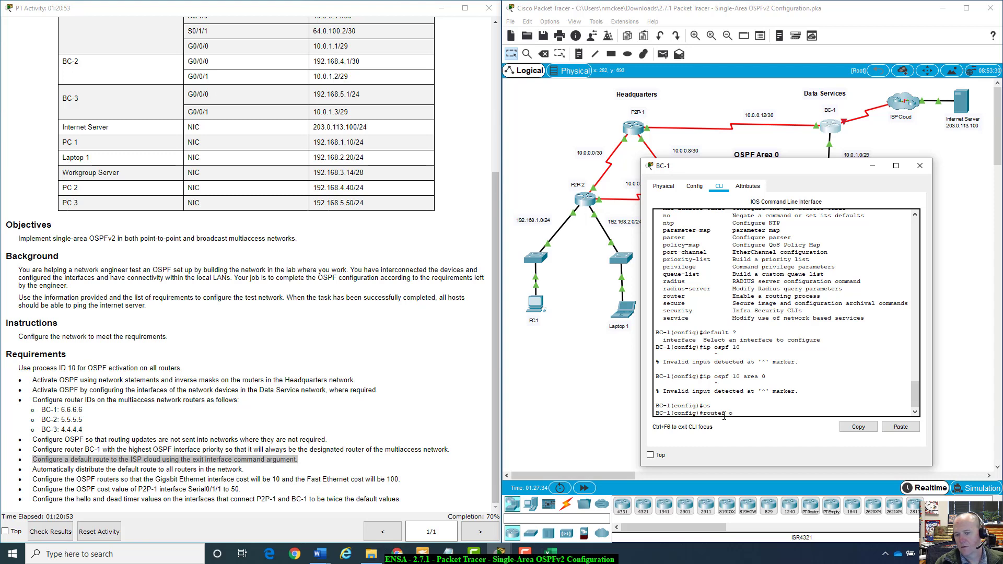
type("spf 10")
key("Return")
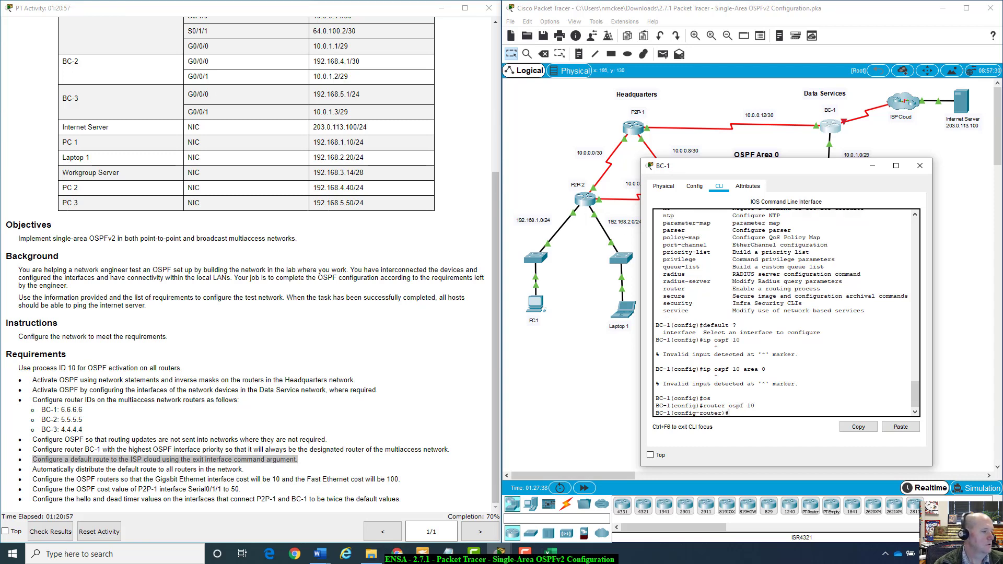
- Switch to the NetAcad page on propagating a default static route in OSPFv2 and review its example commands and verification notes
left_click_drag(0, 10, 505, 19)
double_click(556, 18)
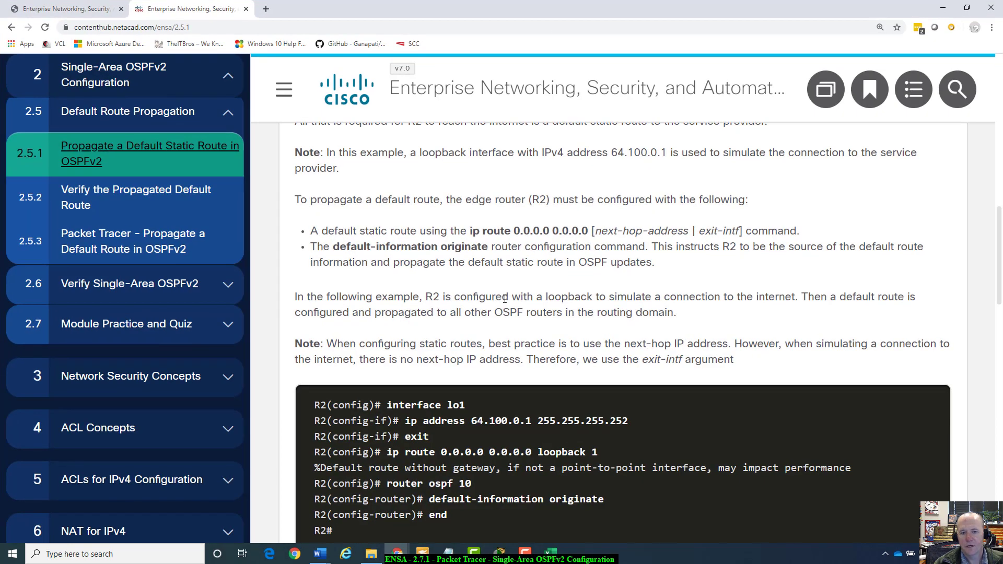
scroll(502, 299, "down", 2)
scroll(503, 300, "down", 1)
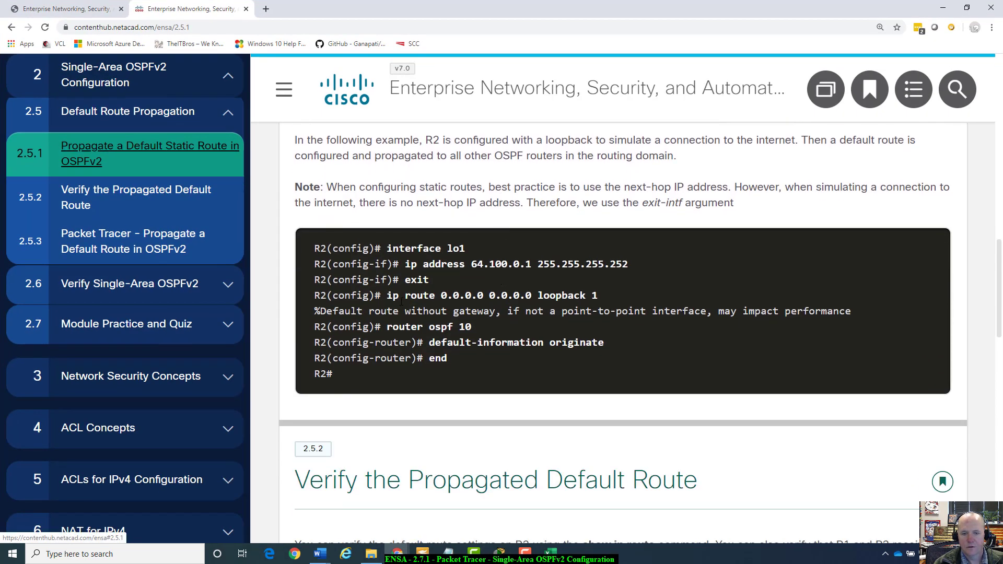
left_click_drag(387, 328, 612, 344)
left_click(614, 341)
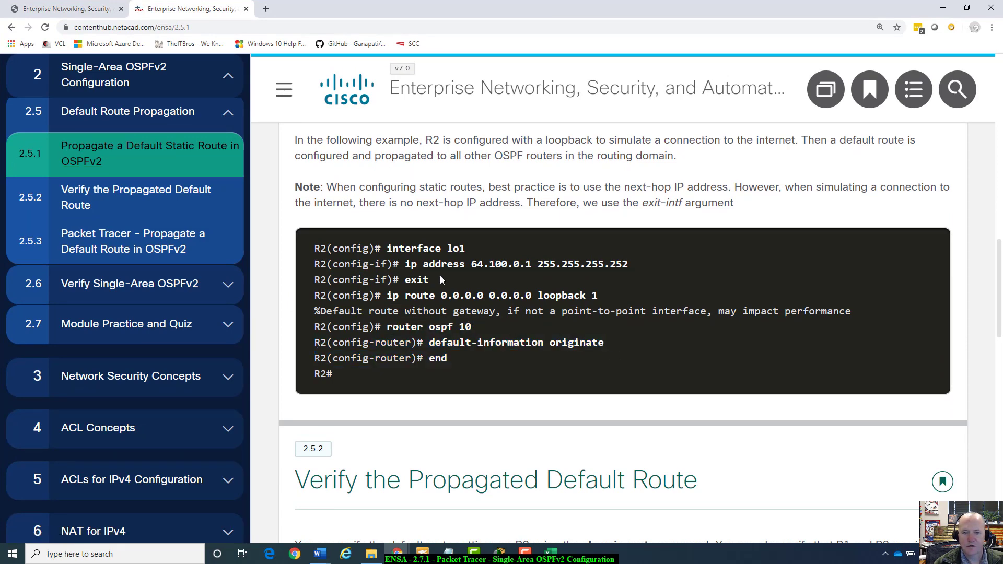
scroll(441, 274, "up", 4)
scroll(478, 295, "up", 2)
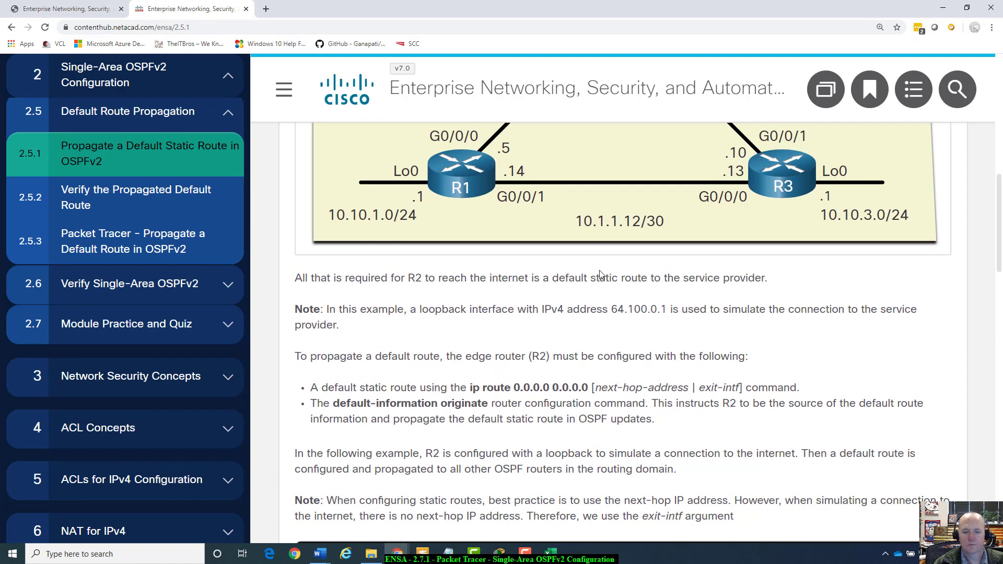
scroll(557, 348, "down", 4)
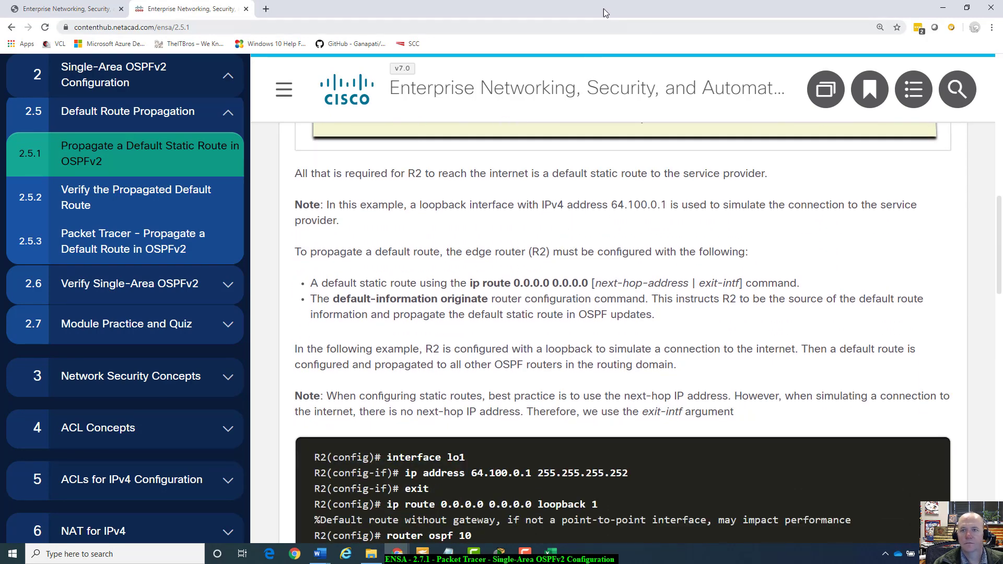
scroll(575, 275, "down", 4)
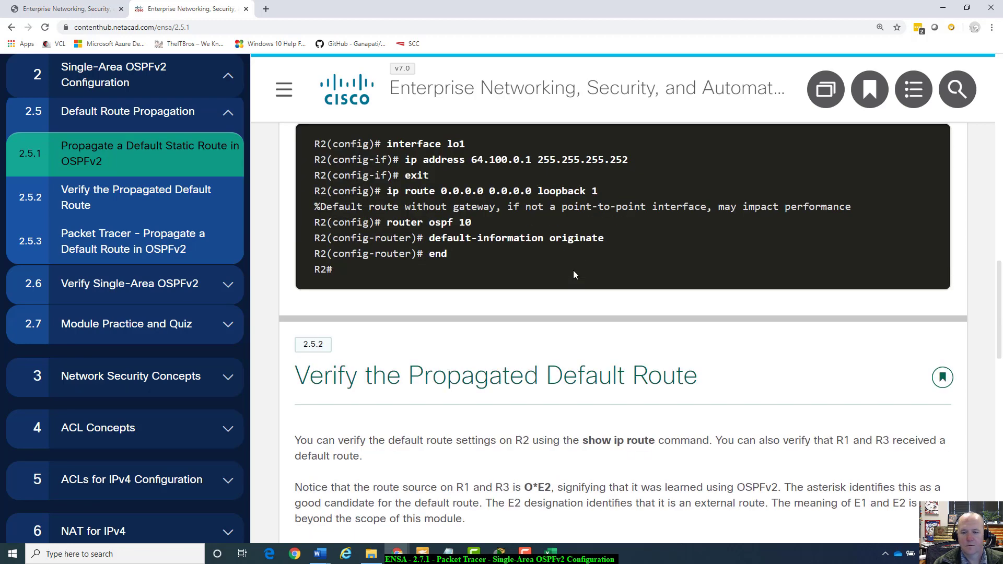
scroll(573, 270, "down", 1)
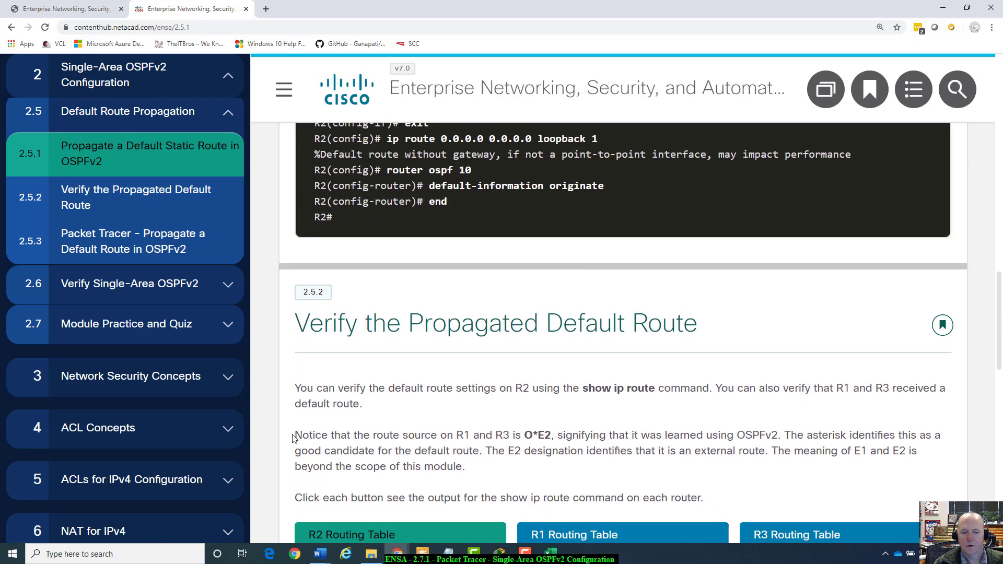
left_click_drag(293, 438, 759, 439)
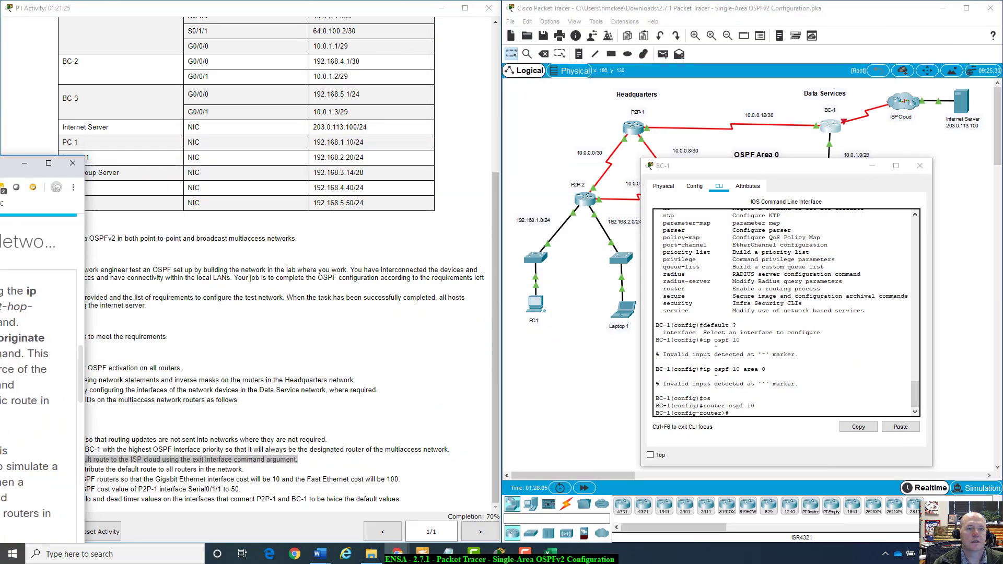
- Return to BC-1's command line in Packet Tracer and distribute the default route with default-information originate
left_click(787, 412)
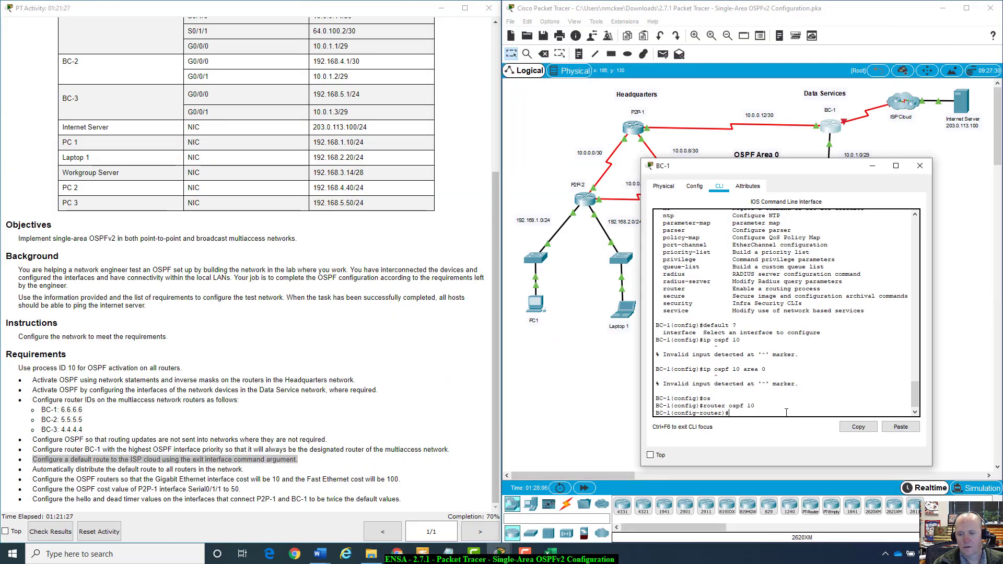
type("de")
key("Tab")
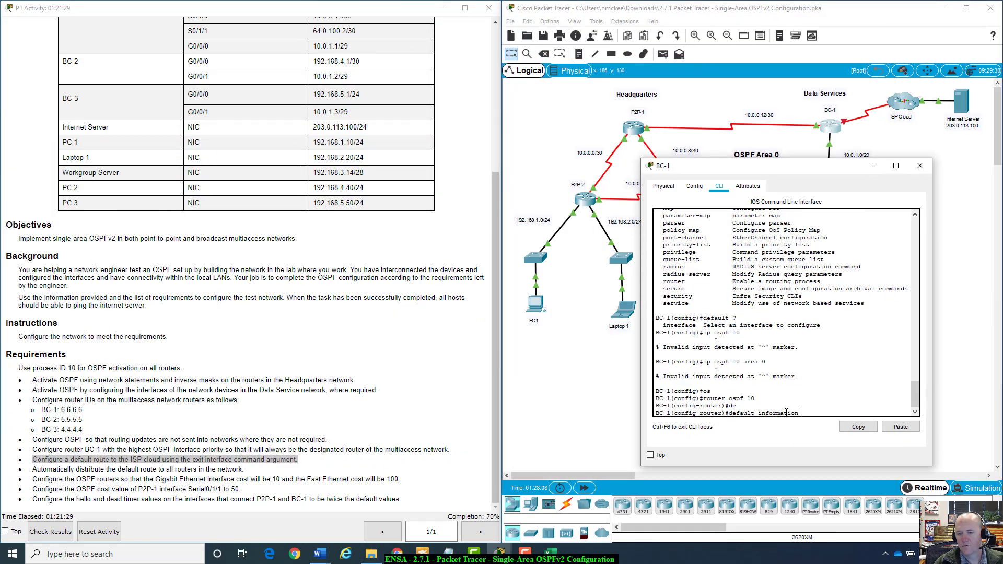
type("or")
key("Tab")
key("Return")
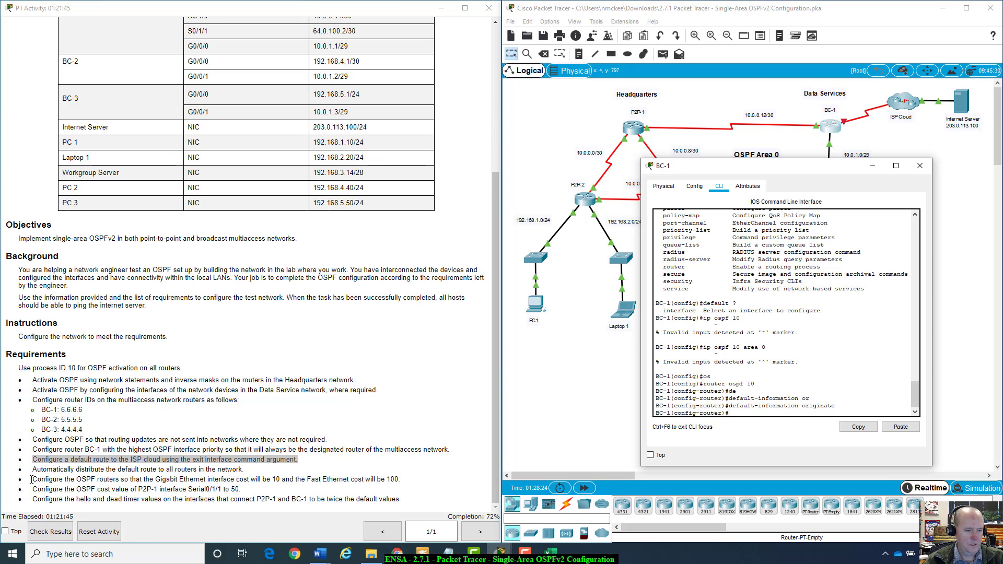
- Read the Gigabit and Fast Ethernet cost requirement and display P2P-2's running configuration from privileged mode with show run
left_click_drag(33, 480, 69, 480)
left_click(103, 480)
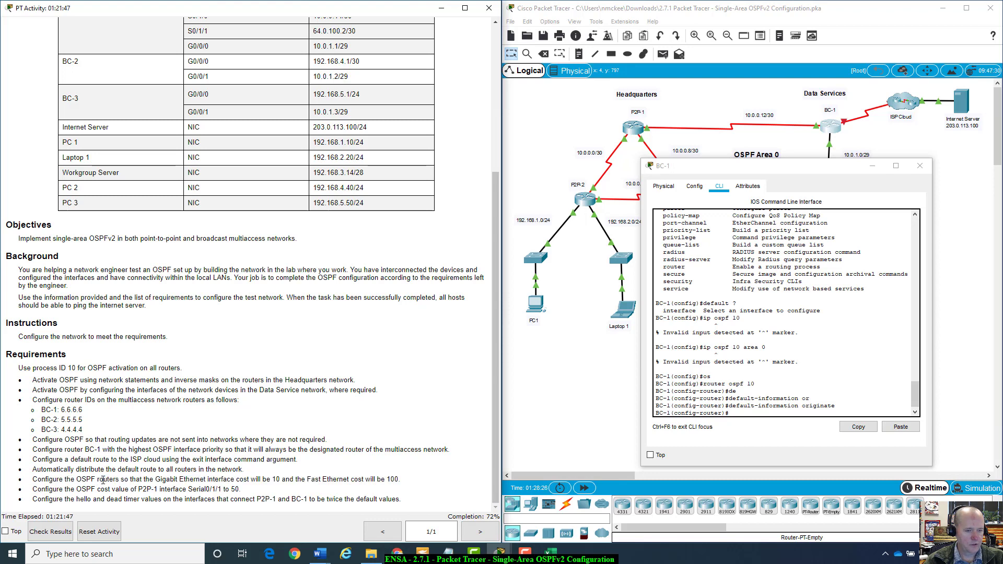
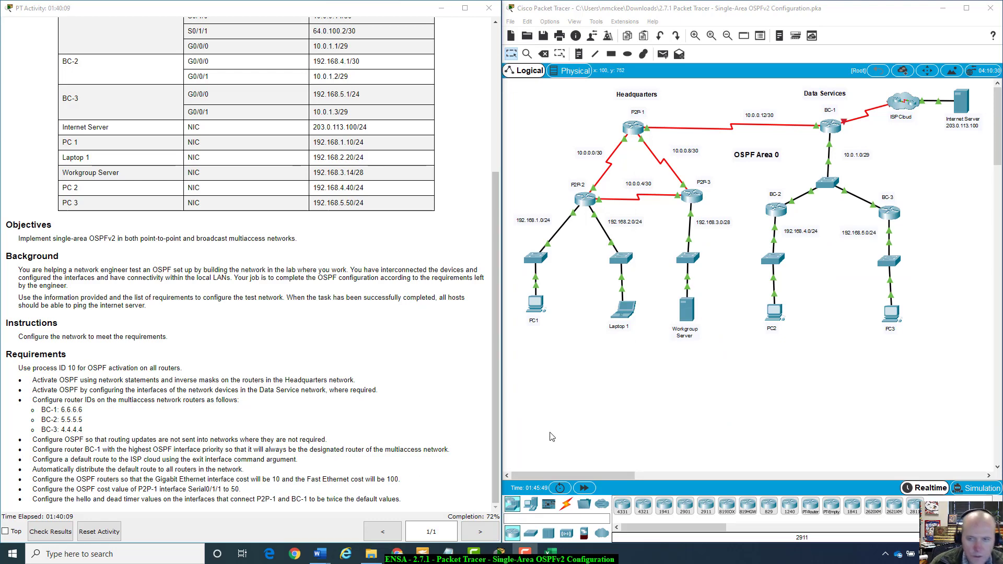
left_click(587, 203)
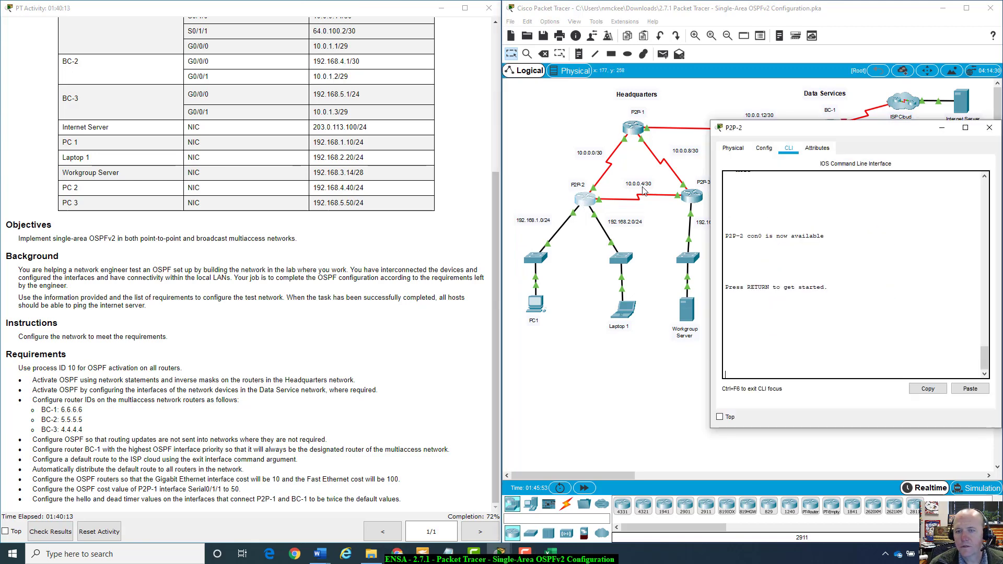
key("Return")
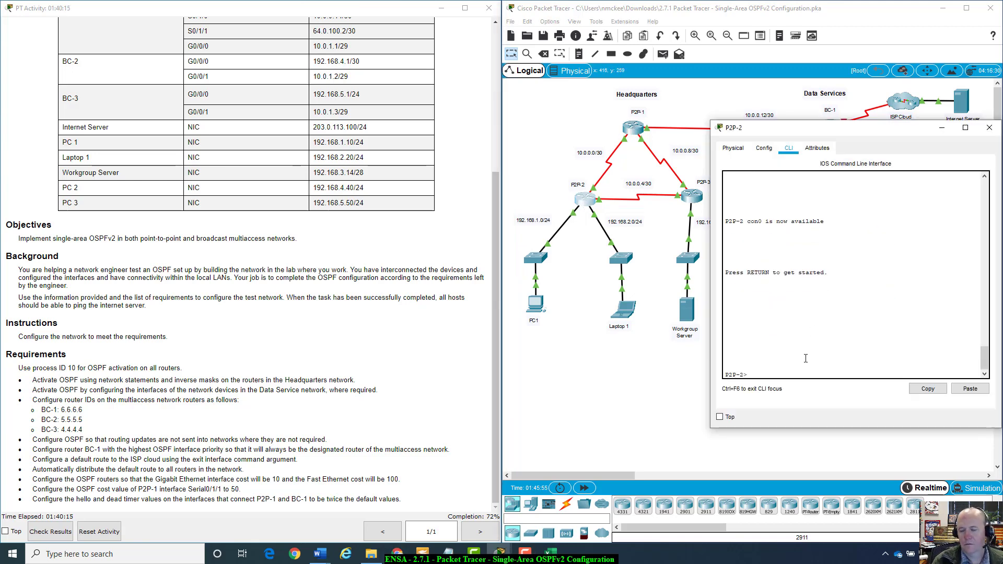
type("enable")
key("Return")
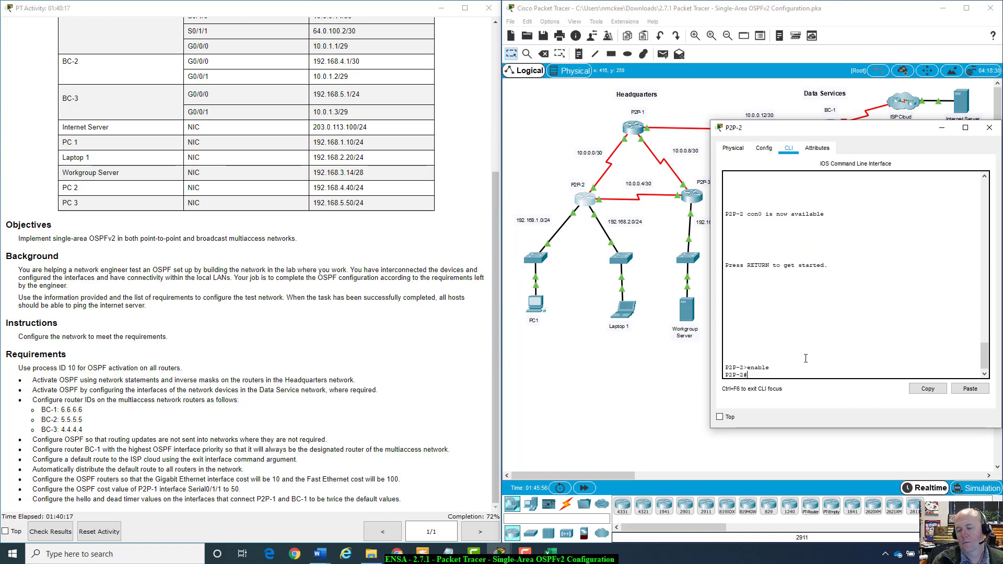
type("show run")
key("Return")
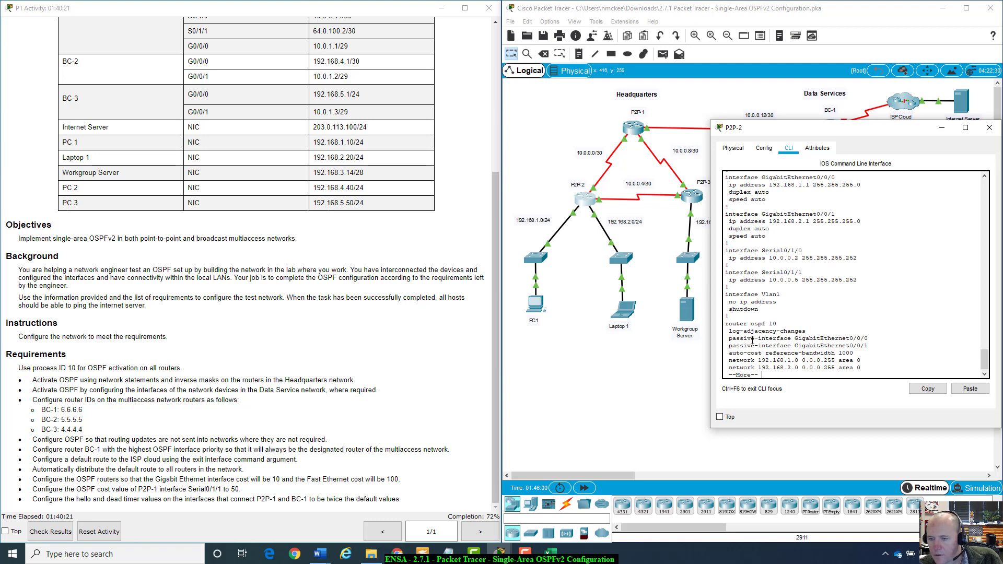
- Compare the auto-cost reference-bandwidth line in P2P-2's running configuration with the Gigabit and Fast Ethernet cost requirement, and close P2P-2's window
left_click_drag(730, 354, 858, 354)
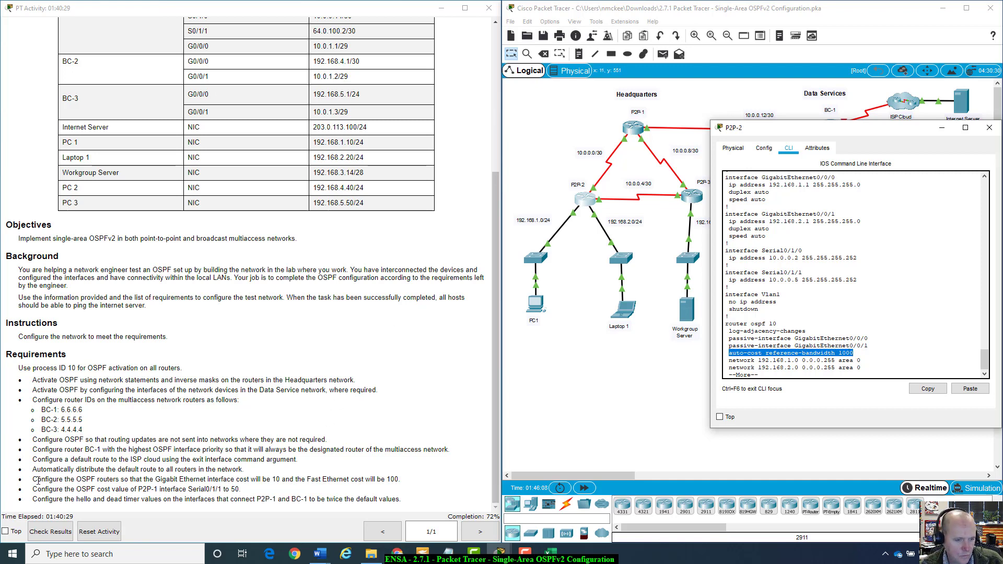
left_click_drag(36, 480, 409, 479)
left_click(411, 479)
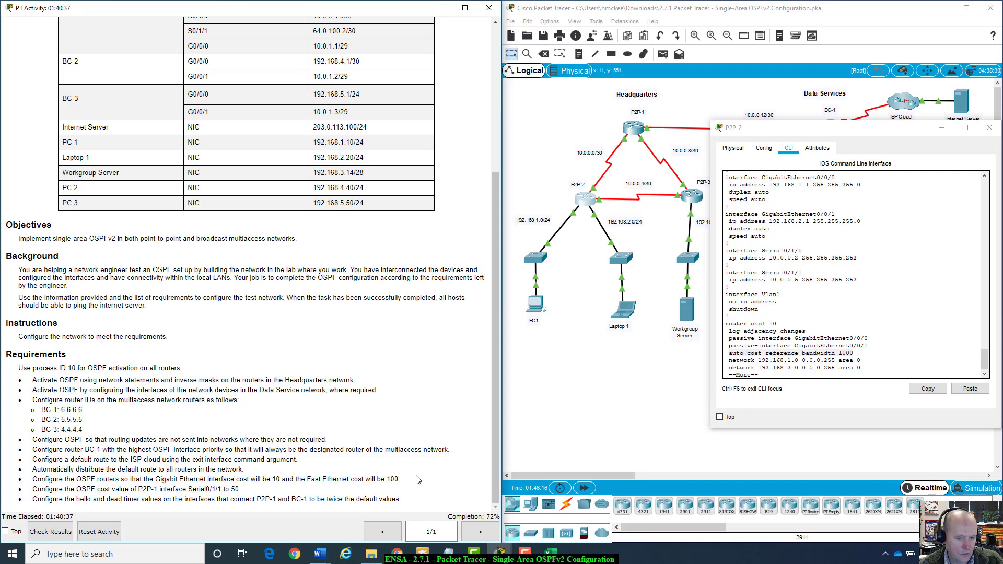
left_click(858, 354)
mouse_move(857, 354)
left_mouse_down()
mouse_move(732, 354)
mouse_move(749, 366)
mouse_move(853, 355)
left_mouse_up()
left_click(893, 321)
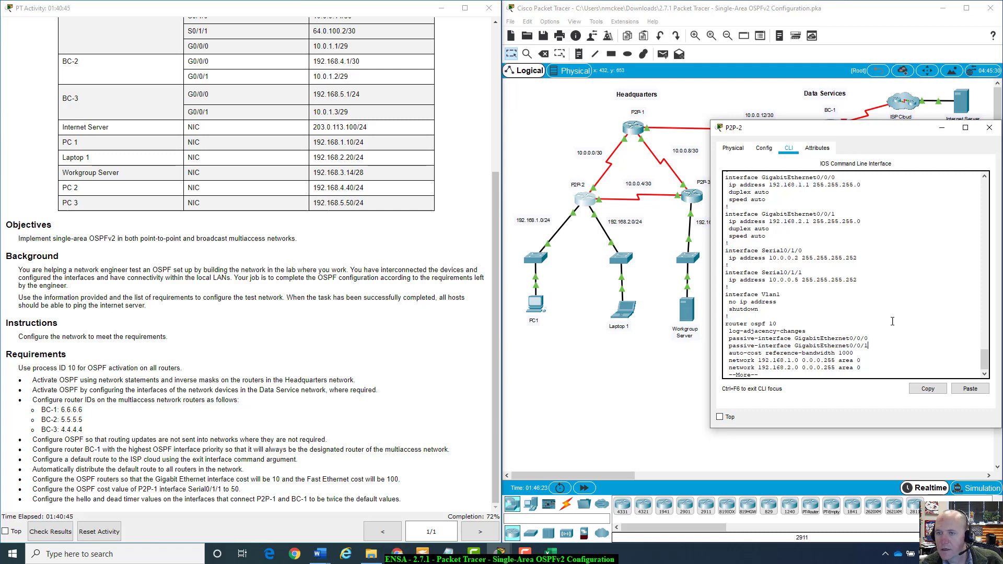
left_click(990, 129)
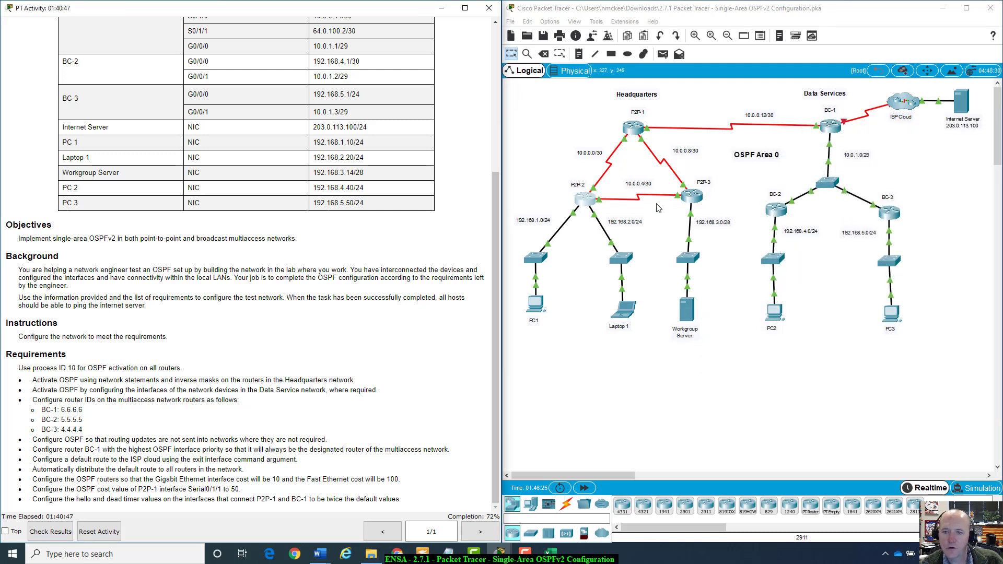
- Check P2P-3's running configuration for its auto-cost reference-bandwidth line under router ospf 10, and close the router's window
left_click(685, 197)
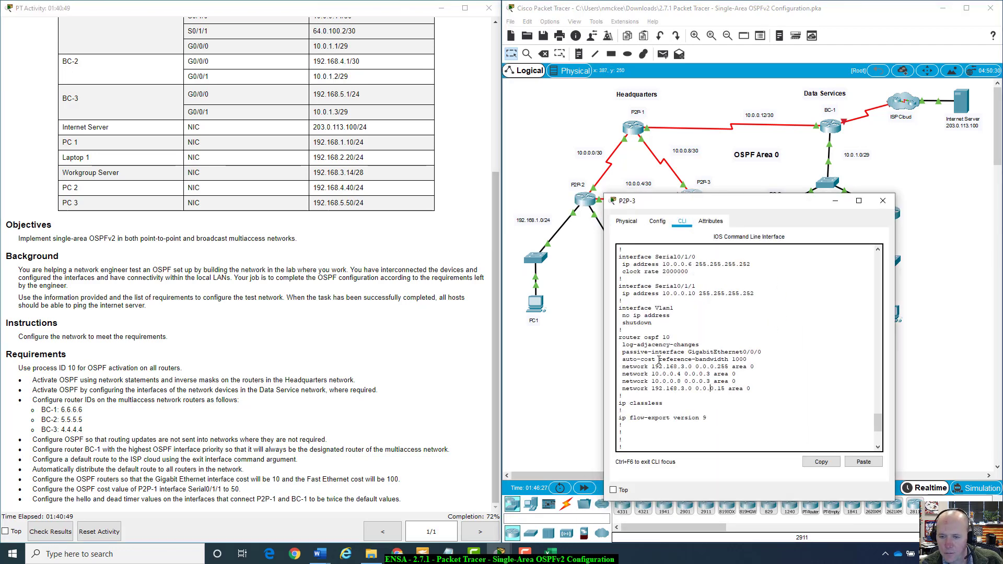
left_click_drag(623, 359, 747, 359)
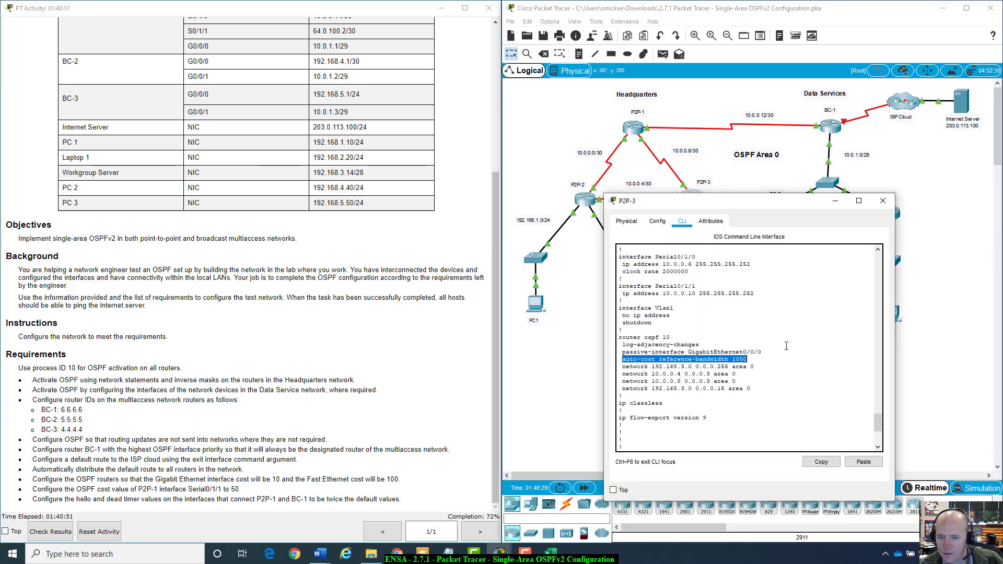
left_click(883, 201)
- Open P2P-1's command line, enter privileged mode with enable, and review the whole running configuration with sh run
left_click(625, 130)
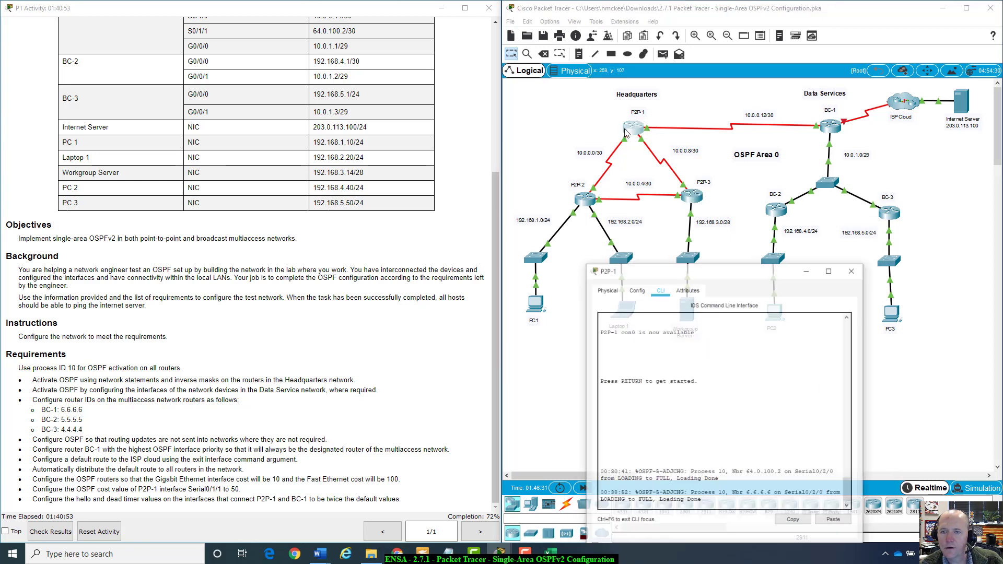
key("Return")
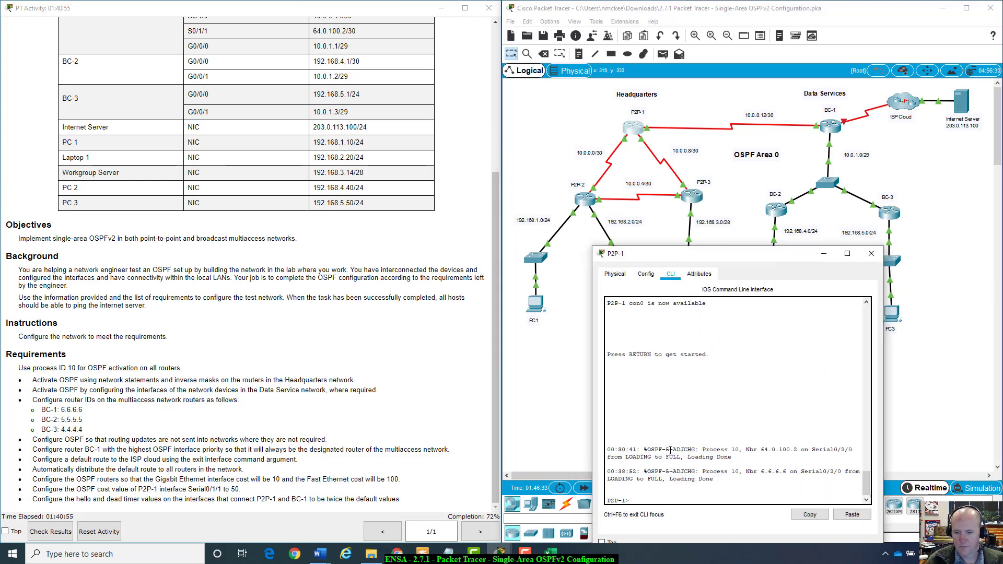
type("enable")
key("Return")
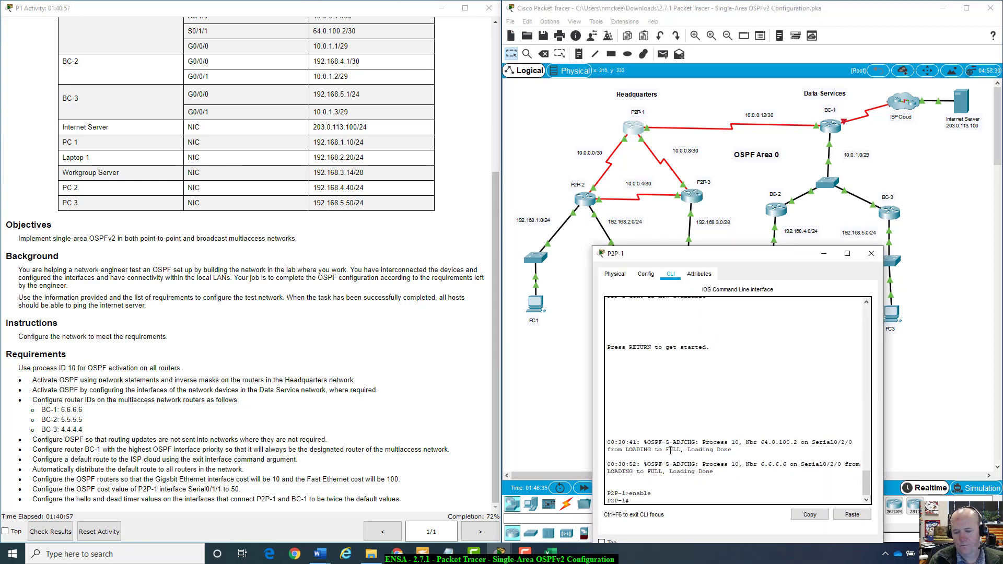
type("sh run")
key("Return")
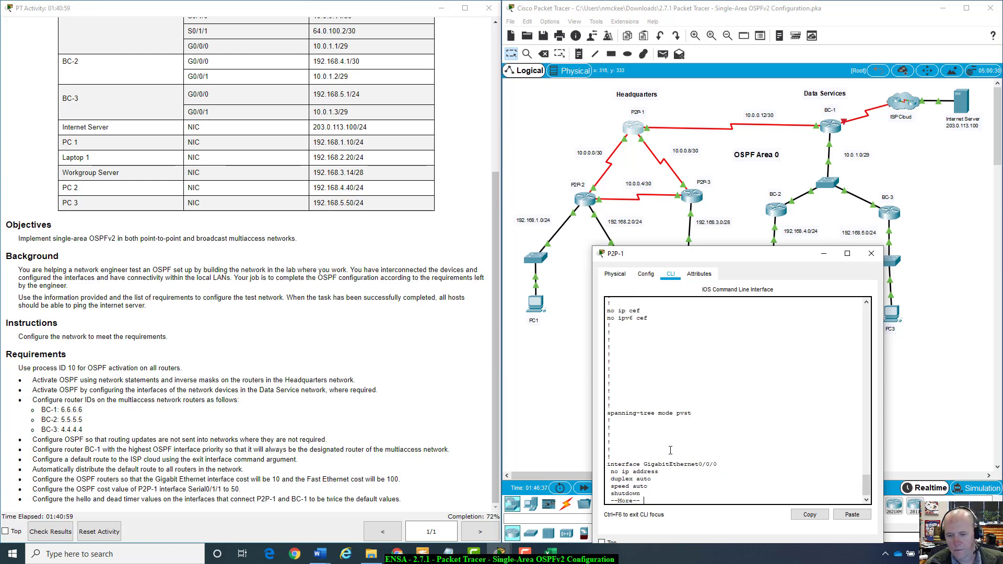
key("space")
key("space")
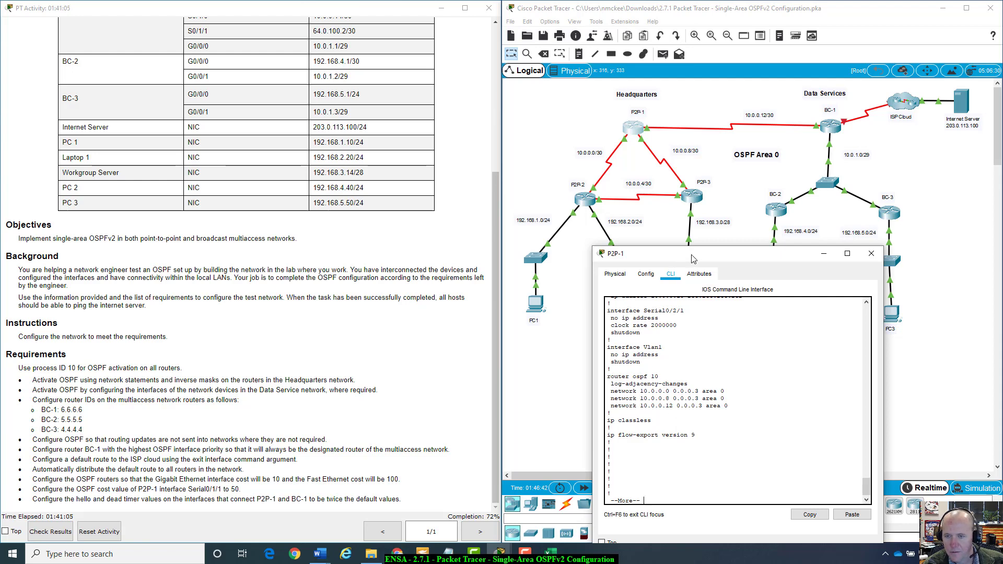
left_click_drag(693, 255, 689, 193)
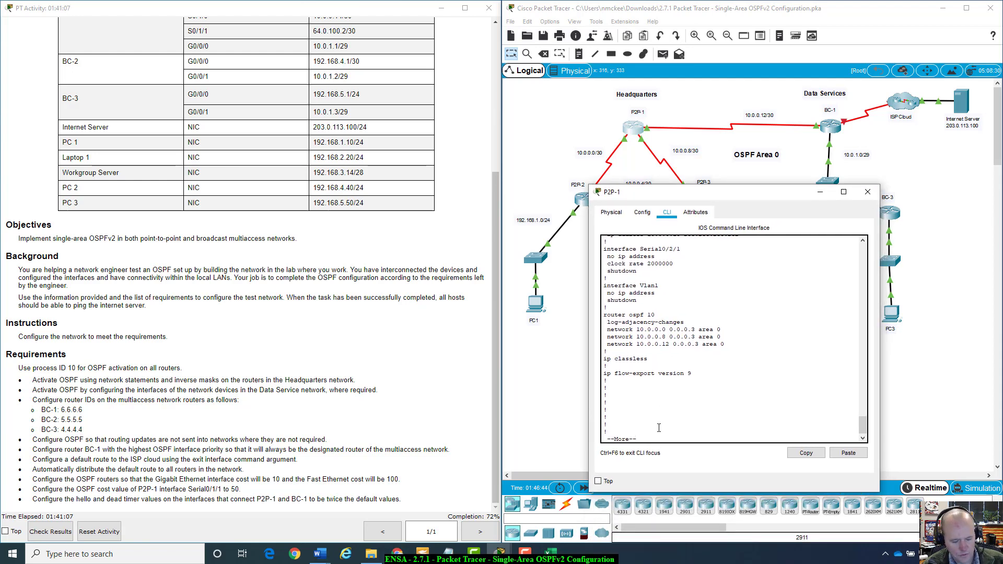
key("space")
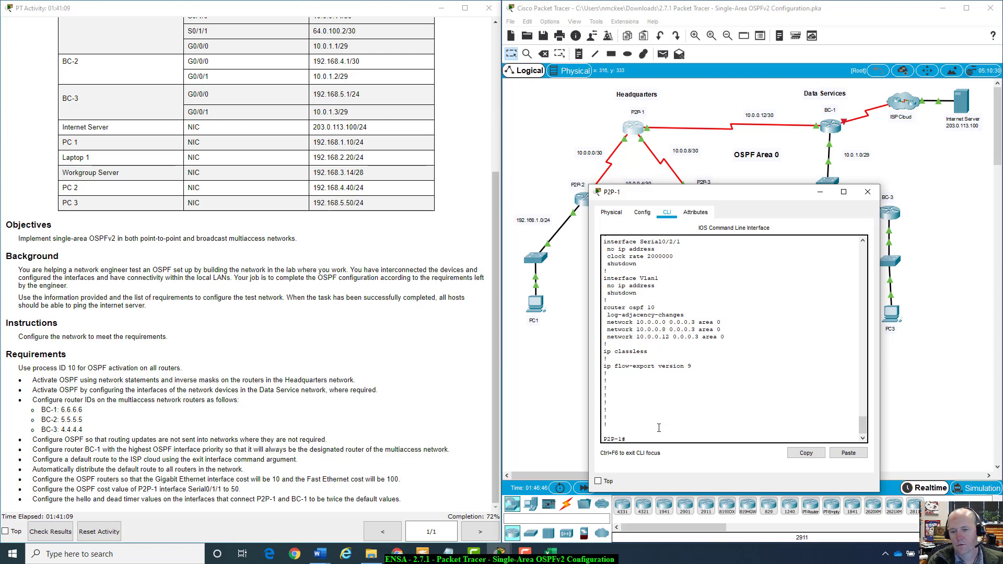
- Try to open OSPF process 10 on P2P-1 directly from privileged mode with router ospf 10
type("enable")
key("Return")
type("router")
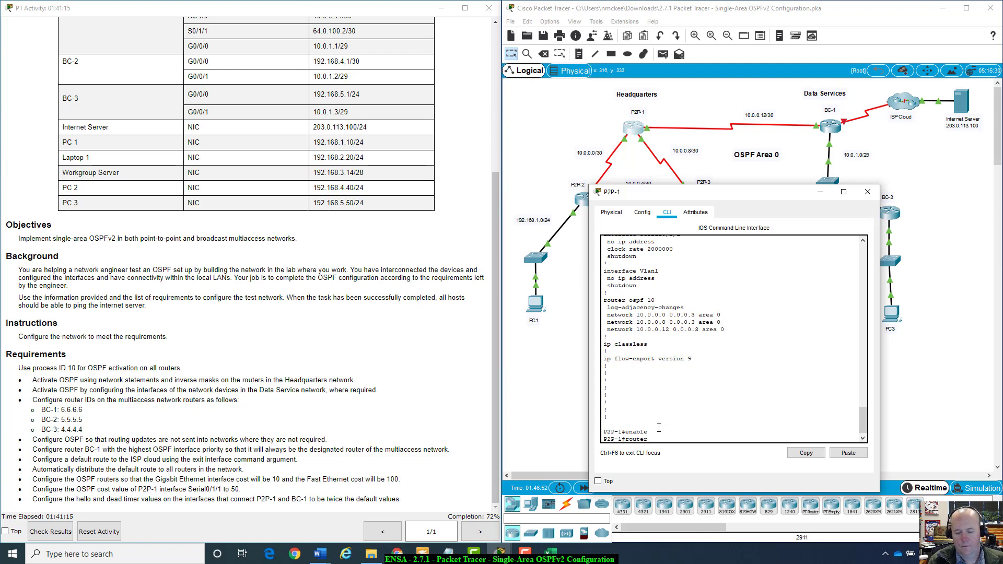
type("o spf")
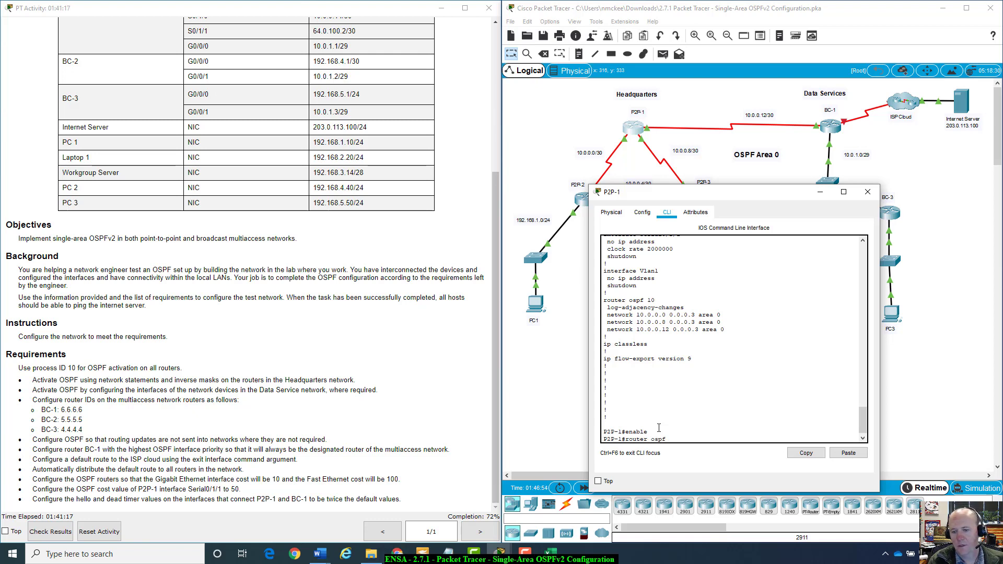
type(" 10")
key("Return")
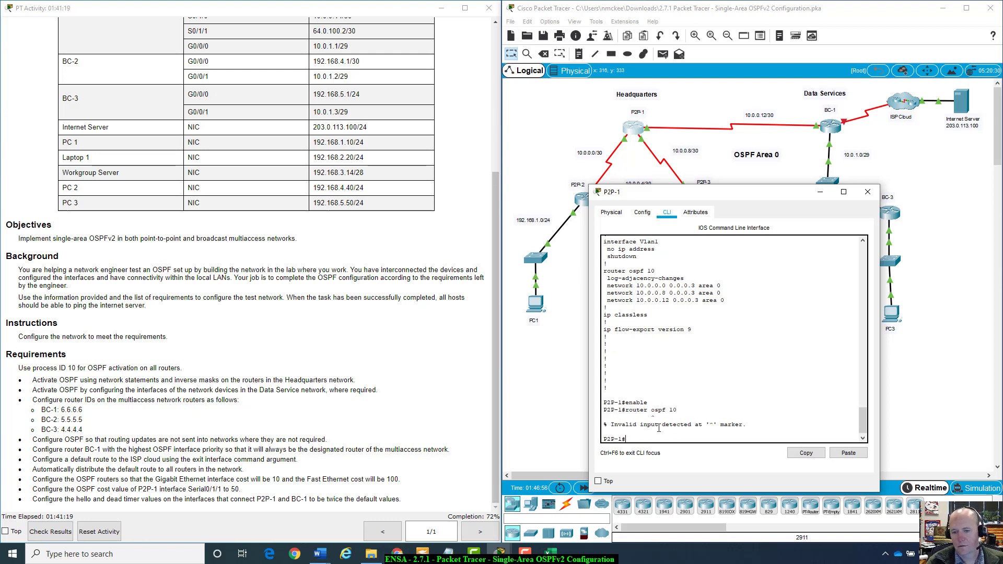
key("Up")
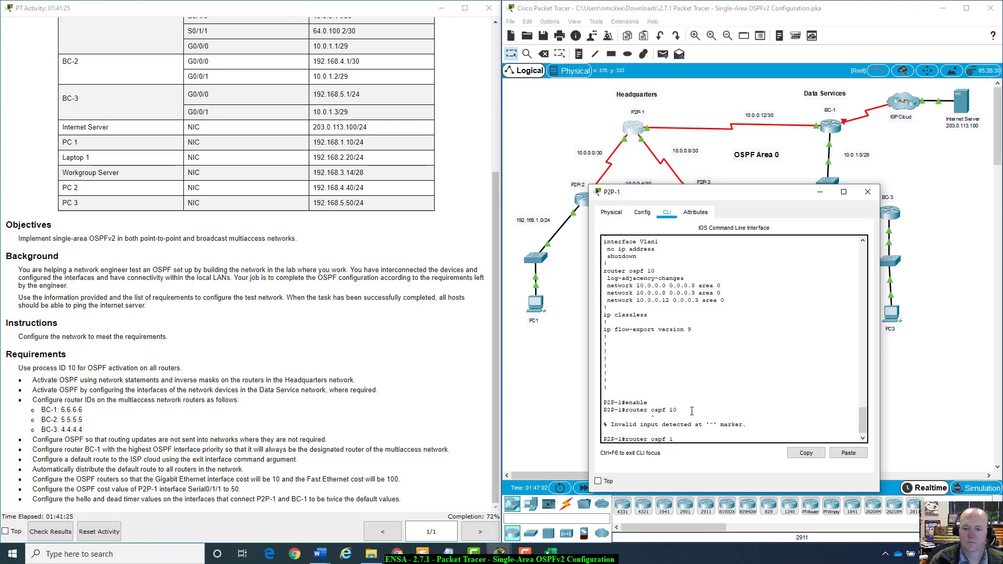
key("BackSpace")
key("BackSpace")
key("BackSpace")
key("BackSpace")
key("BackSpace")
key("BackSpace")
key("BackSpace")
key("BackSpace")
key("BackSpace")
key("BackSpace")
key("BackSpace")
key("BackSpace")
key("BackSpace")
- Enter global configuration mode on P2P-1 with config t and open the OSPF process with router ospf 10
type("config")
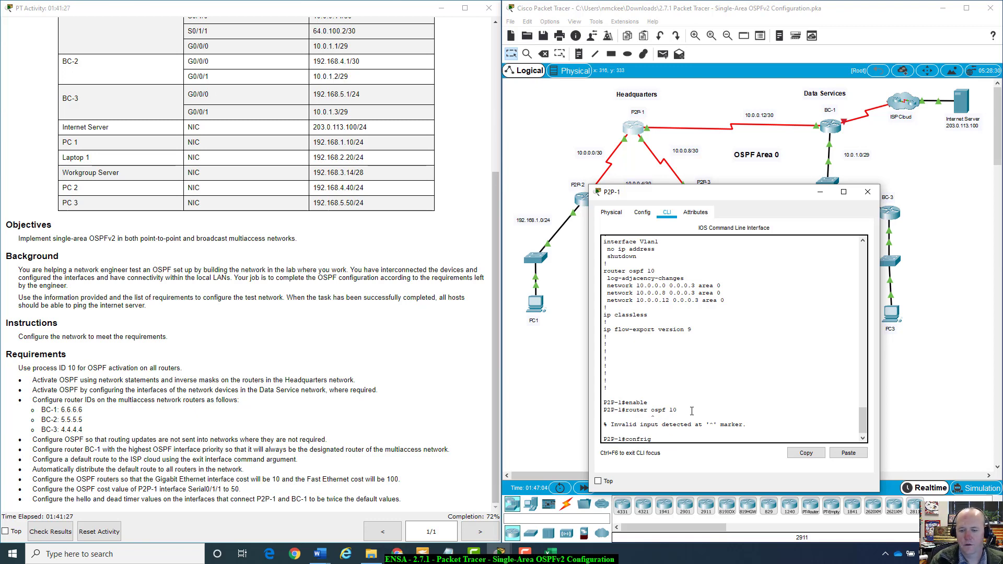
type(" t")
key("Return")
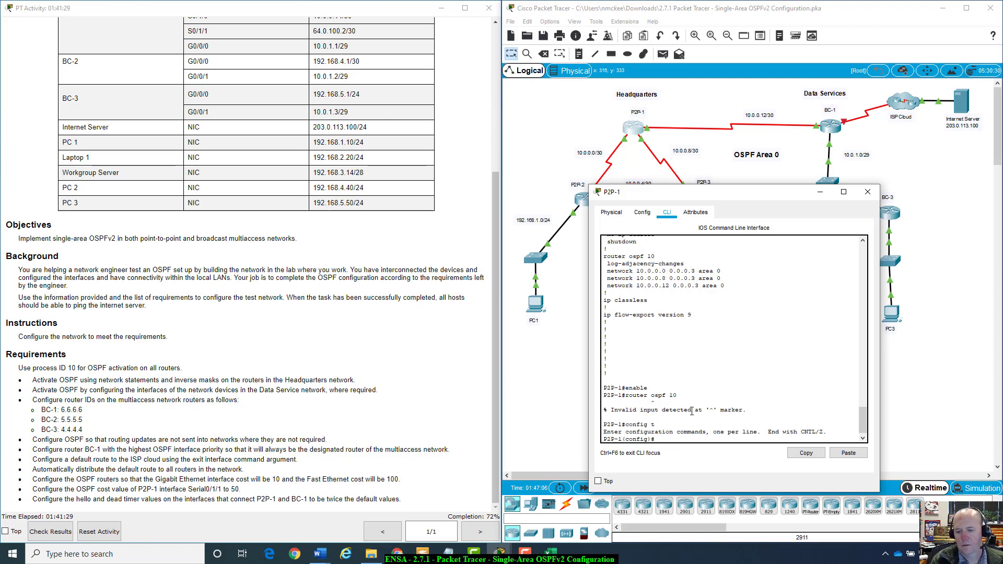
type("os")
key("Tab")
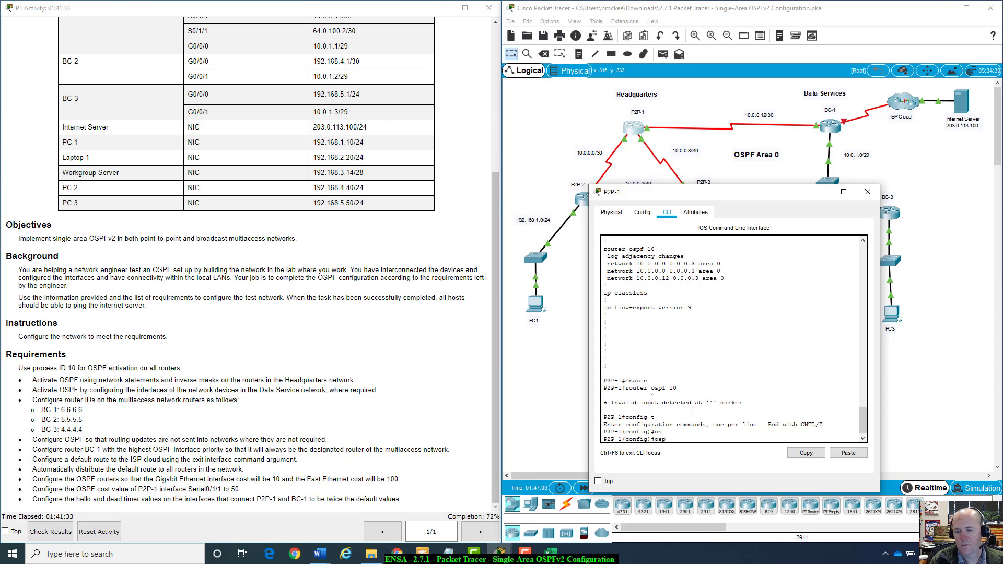
key("BackSpace")
key("BackSpace")
type("router os")
key("Tab")
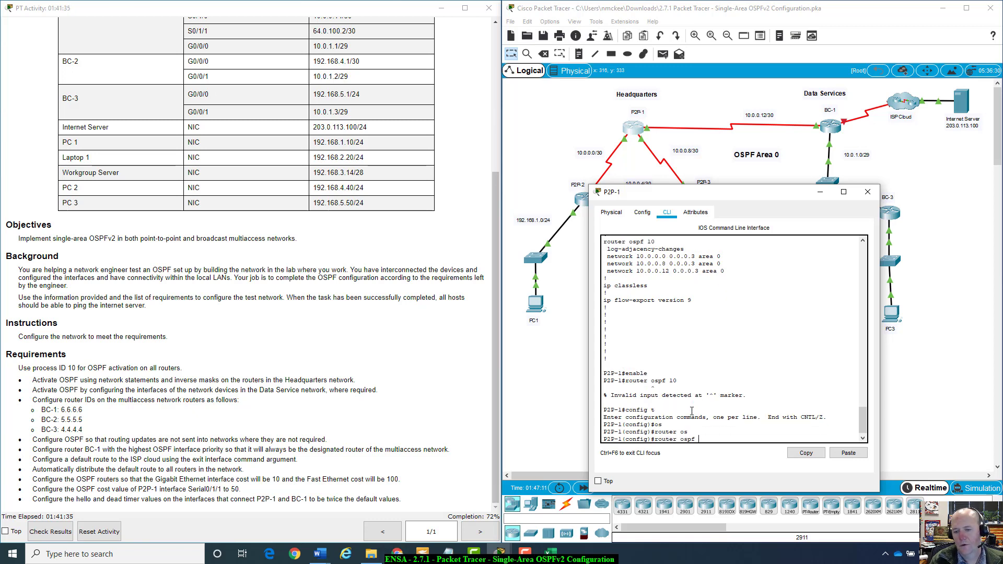
type("10")
key("Return")
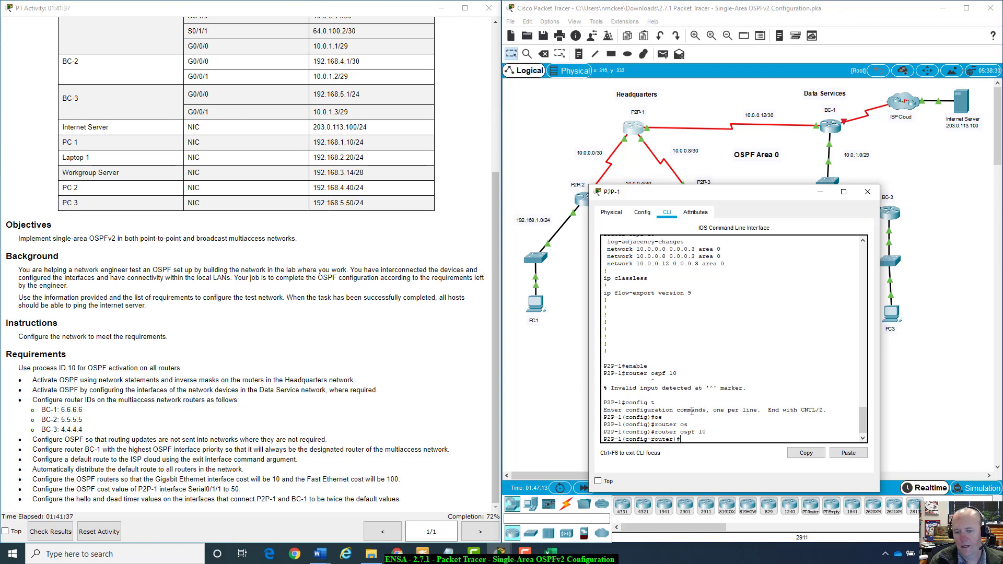
- Paste and run auto-cost reference-bandwidth 1000 in P2P-1's OSPF router configuration mode
right_click(708, 437)
left_click(732, 455)
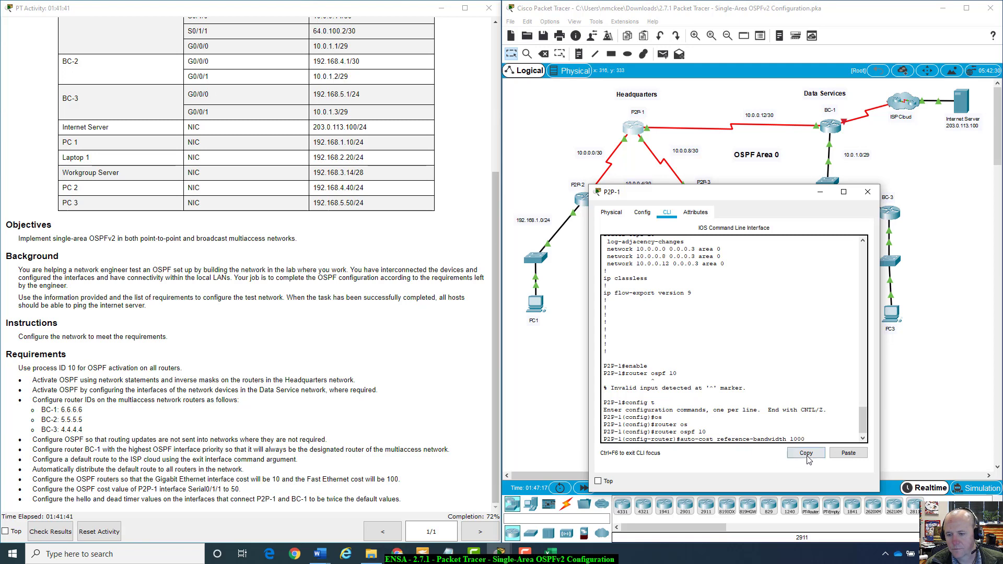
key("Return")
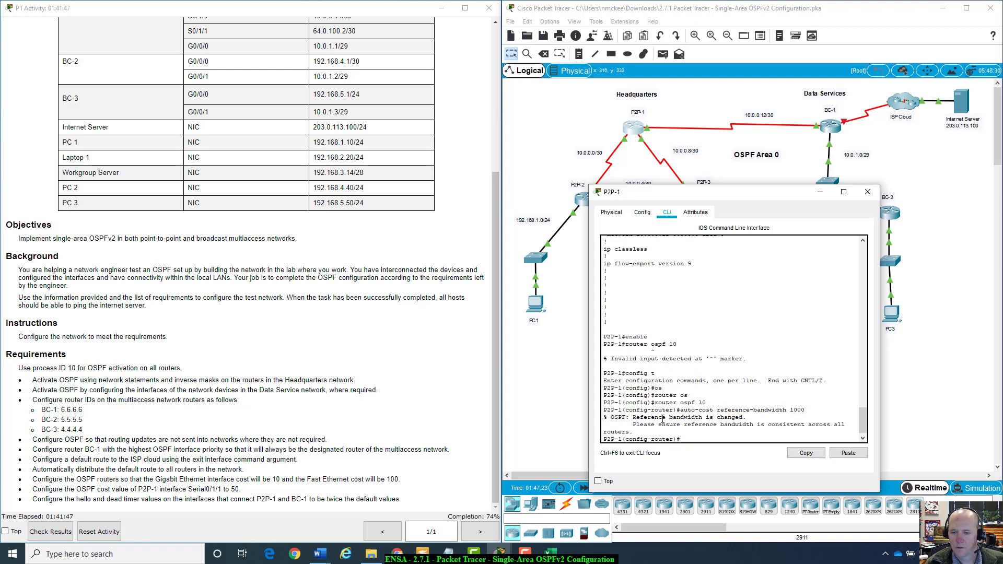
- Move P2P-1's window aside, open BC-1's command line, and review its running configuration from privileged mode with show run
left_click_drag(751, 187, 306, 114)
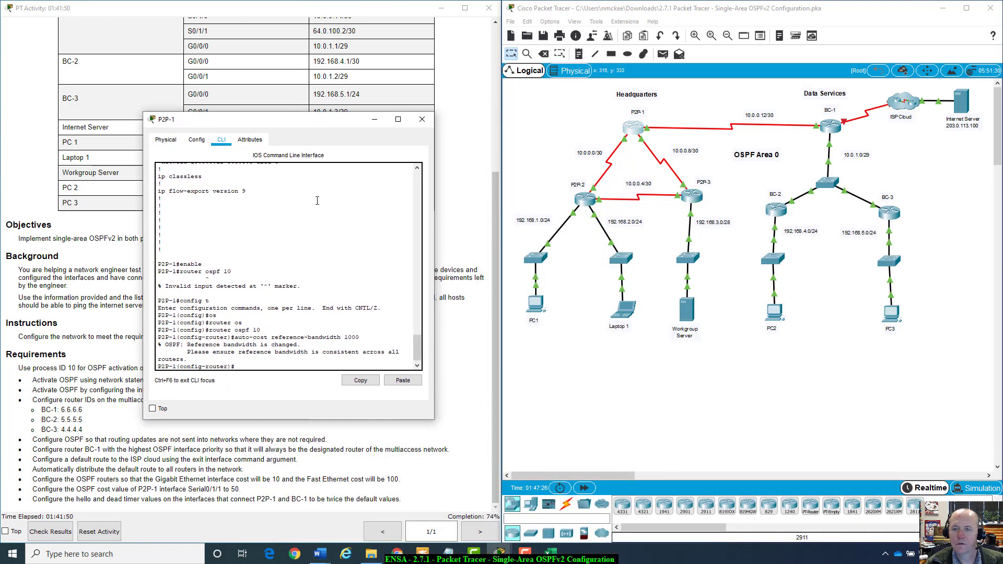
left_click(832, 128)
key("Return")
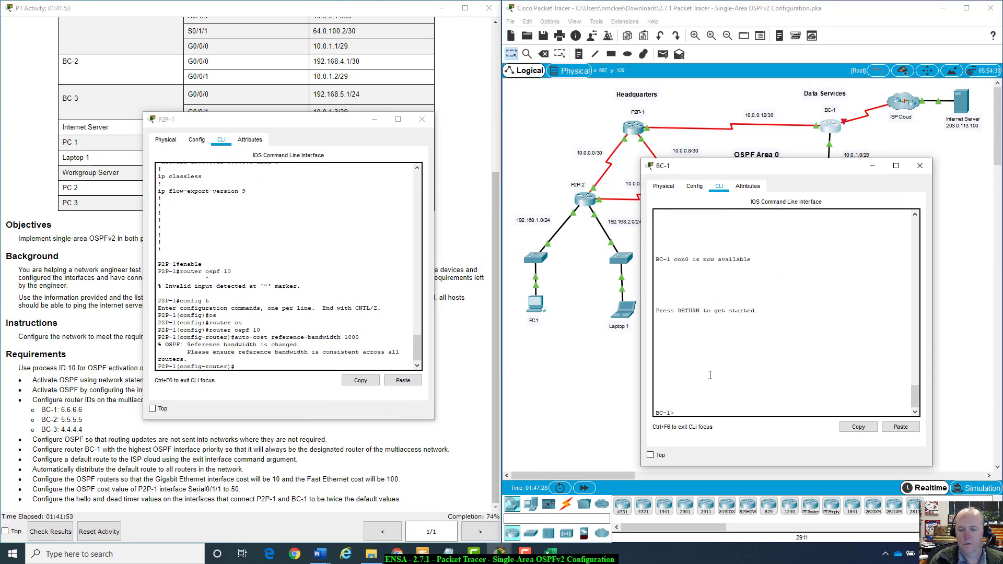
type("enable")
key("Return")
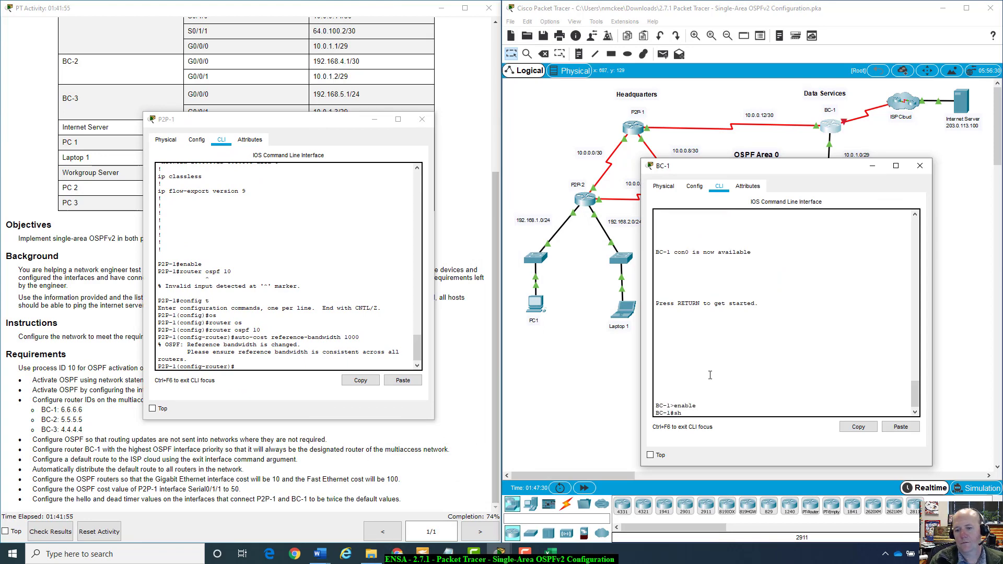
type("show run")
key("Return")
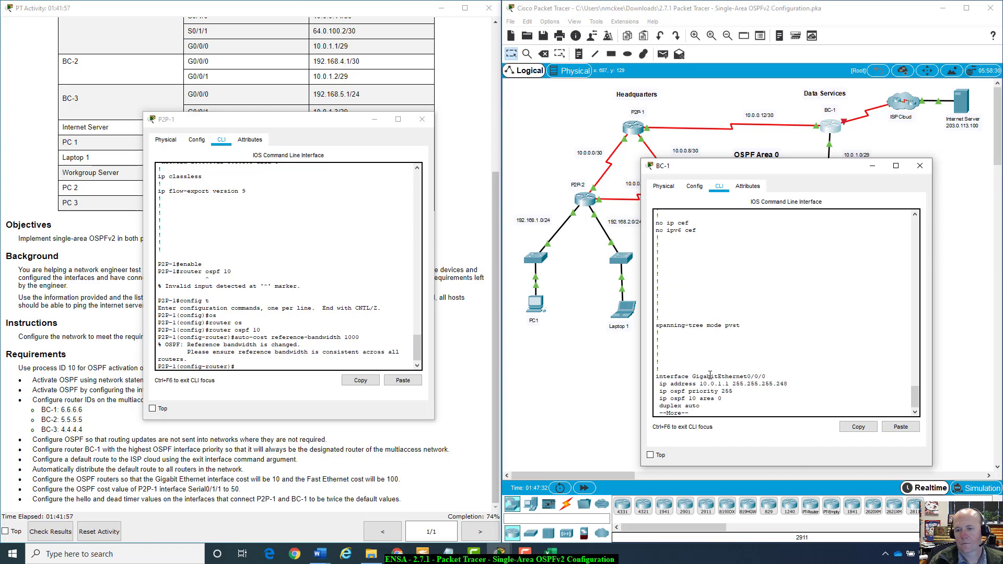
key("space")
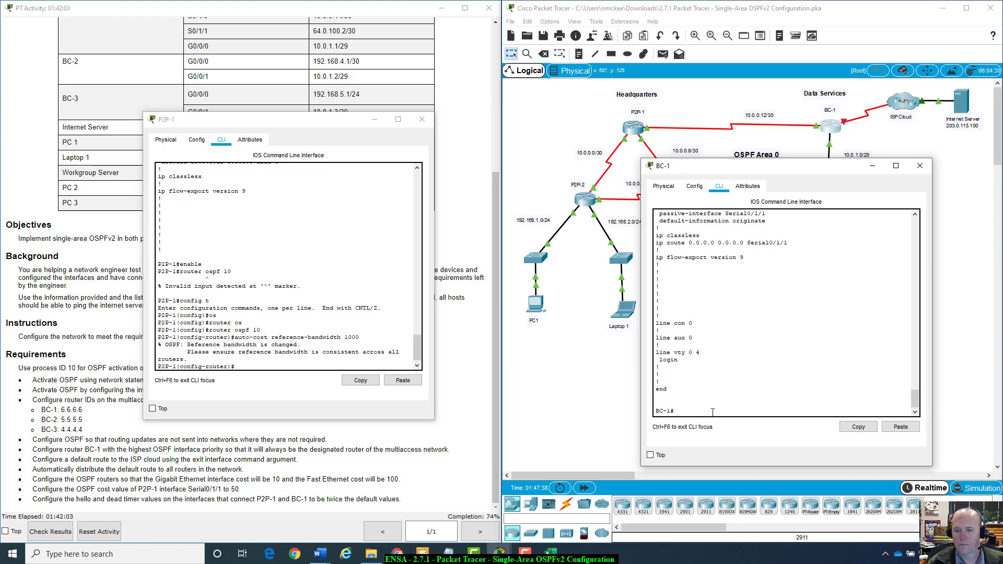
- On BC-1, enter router ospf 10 from global configuration mode and paste and run auto-cost reference-bandwidth 1000
type("conf")
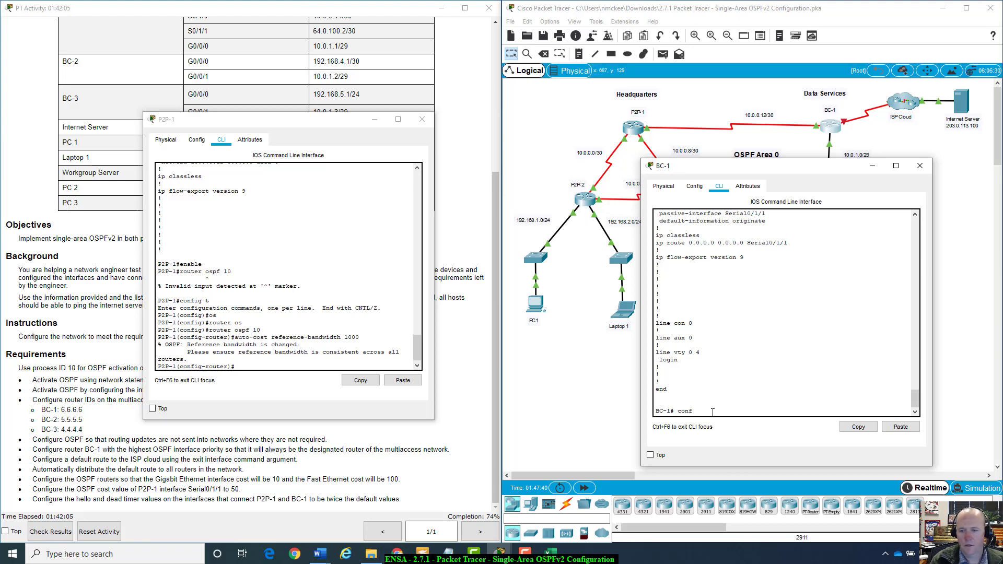
type("ig t")
key("Return")
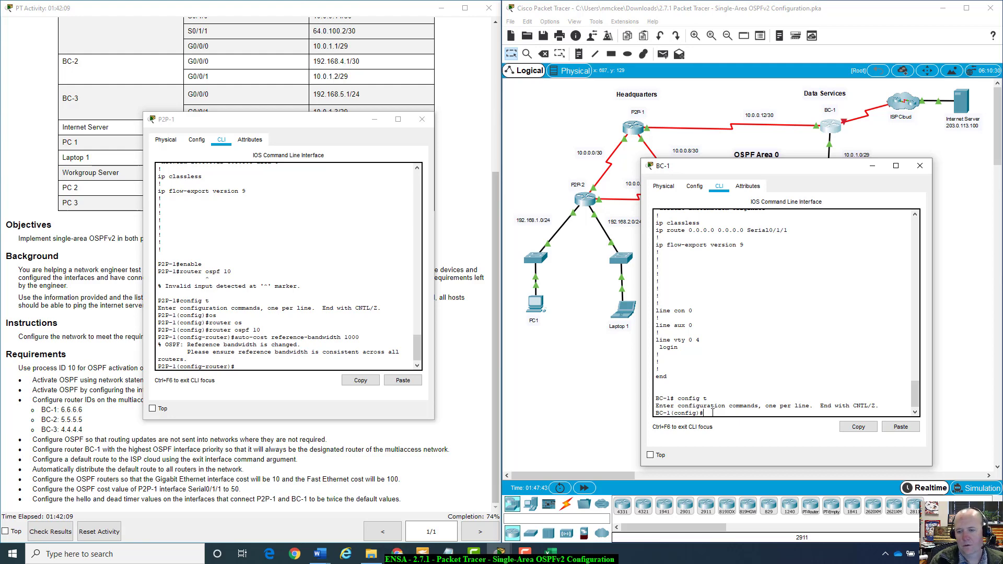
type("router os")
key("Tab")
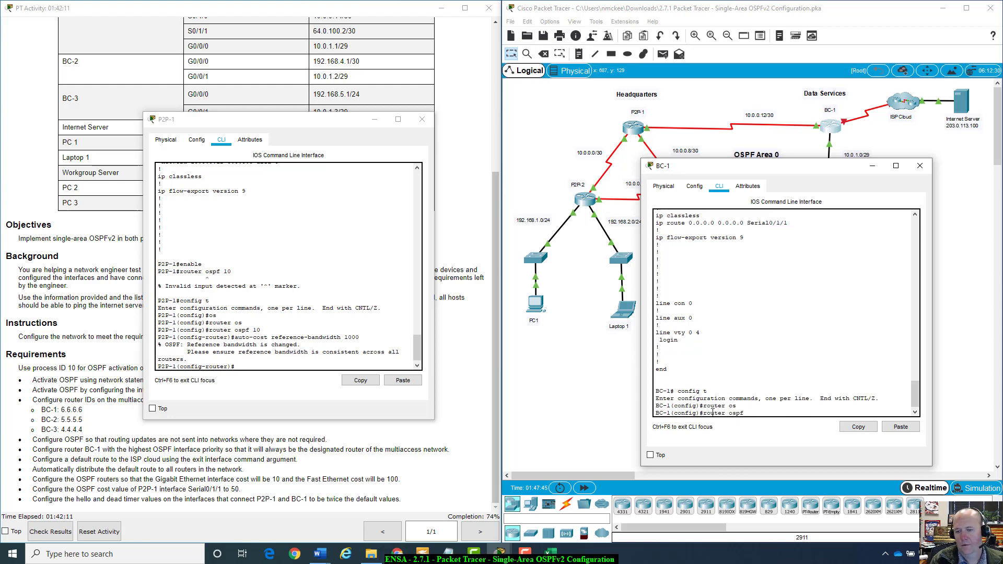
type("10")
key("Return")
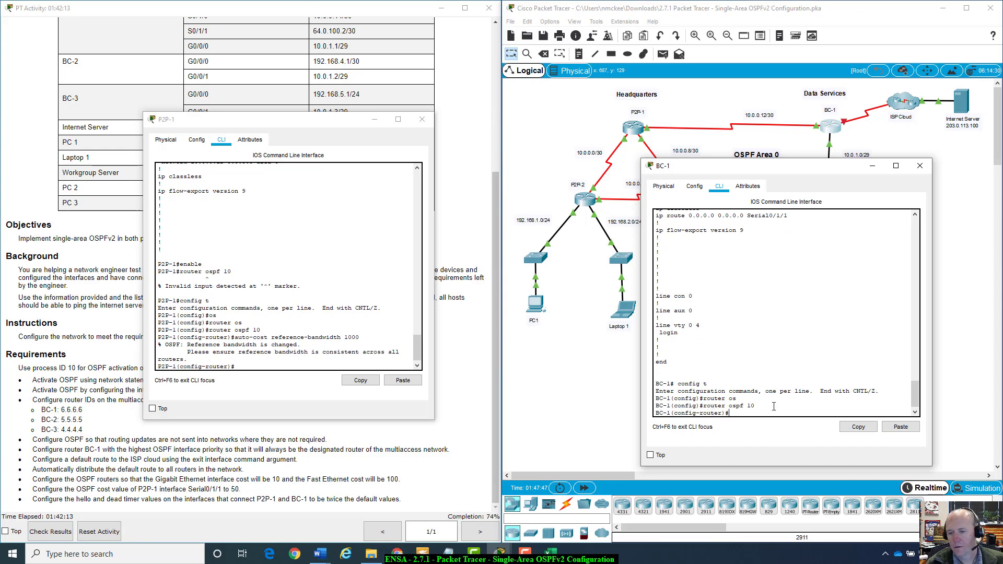
right_click(762, 413)
left_click(775, 432)
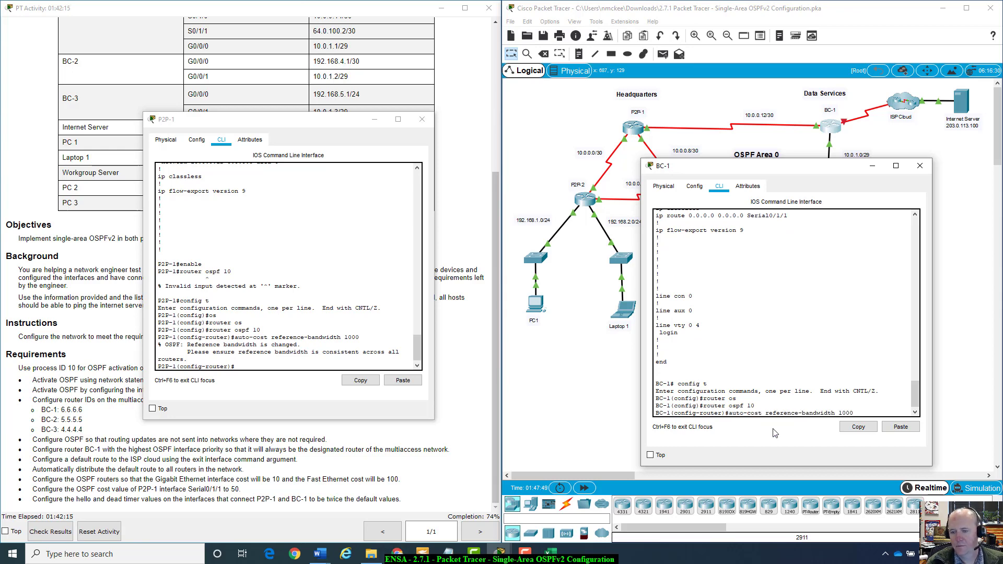
key("Return")
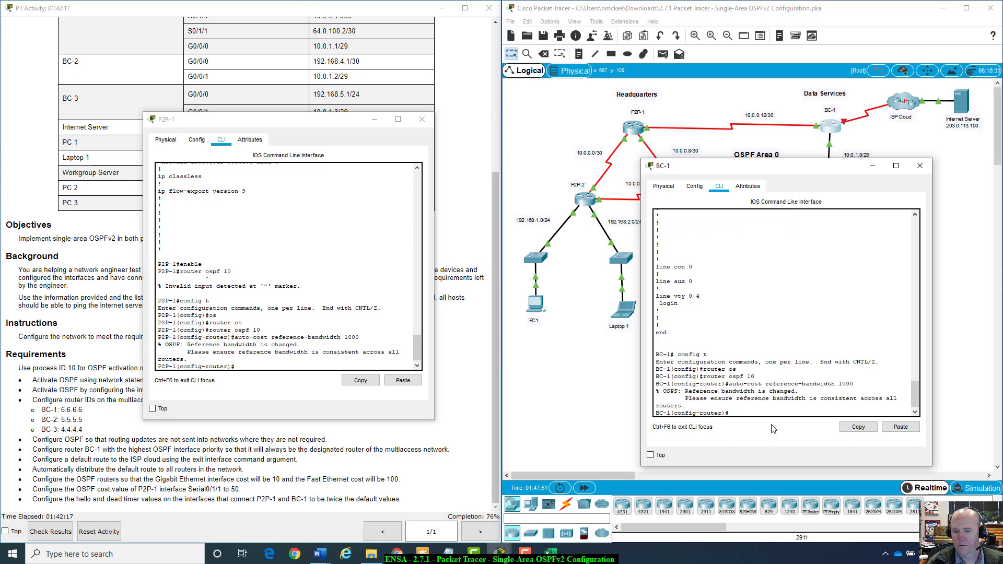
- Close BC-1's window, open BC-2's command line, and review its running configuration from privileged mode with show run
left_click_drag(852, 169, 762, 236)
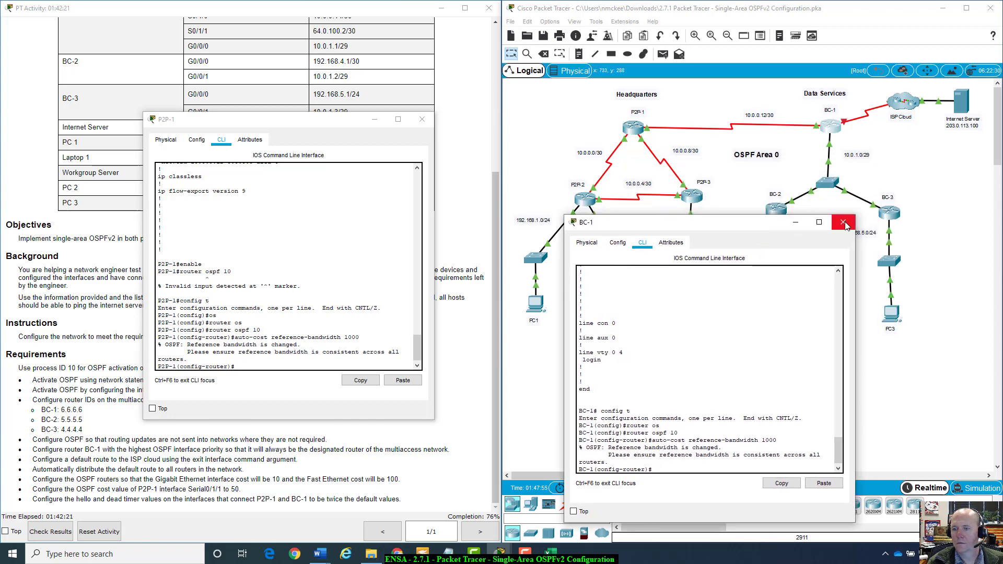
left_click(843, 223)
left_click(776, 209)
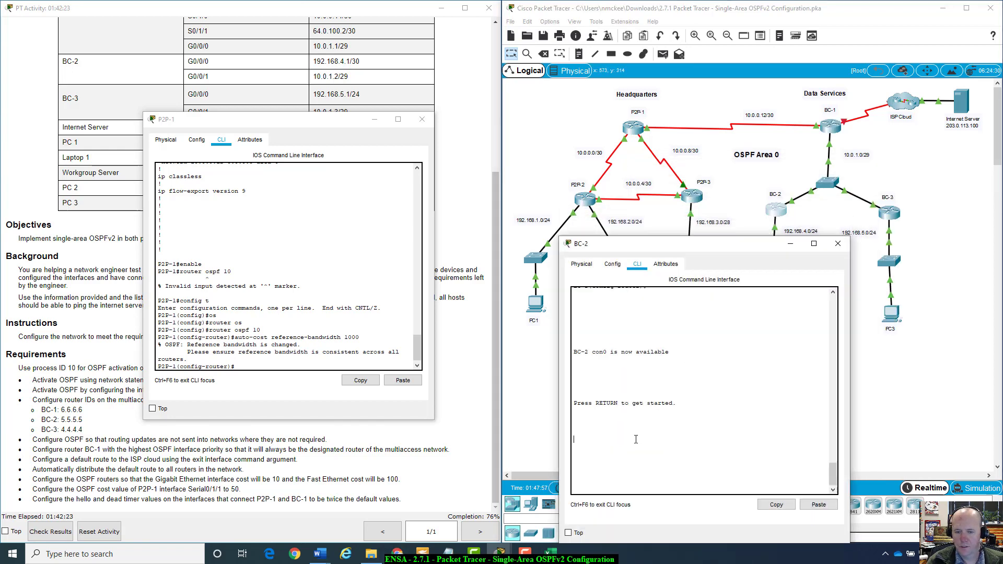
key("Return")
type("enable")
key("Return")
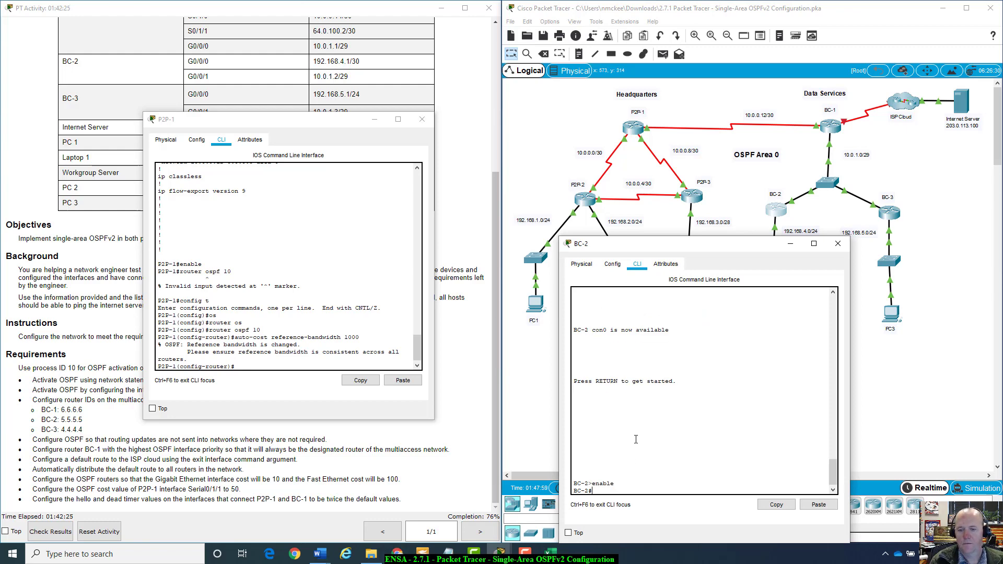
type("show run")
key("Return")
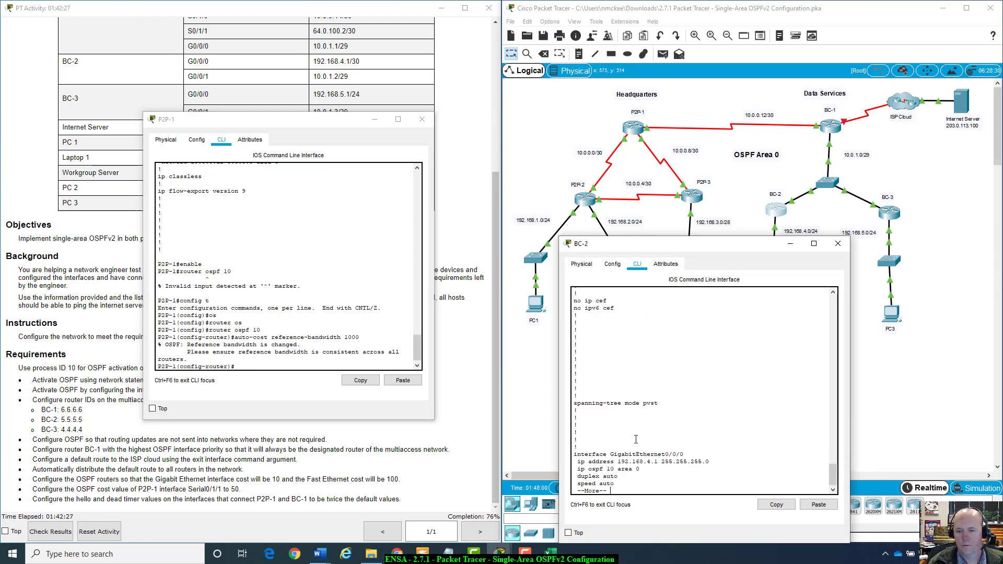
key("space")
key("space")
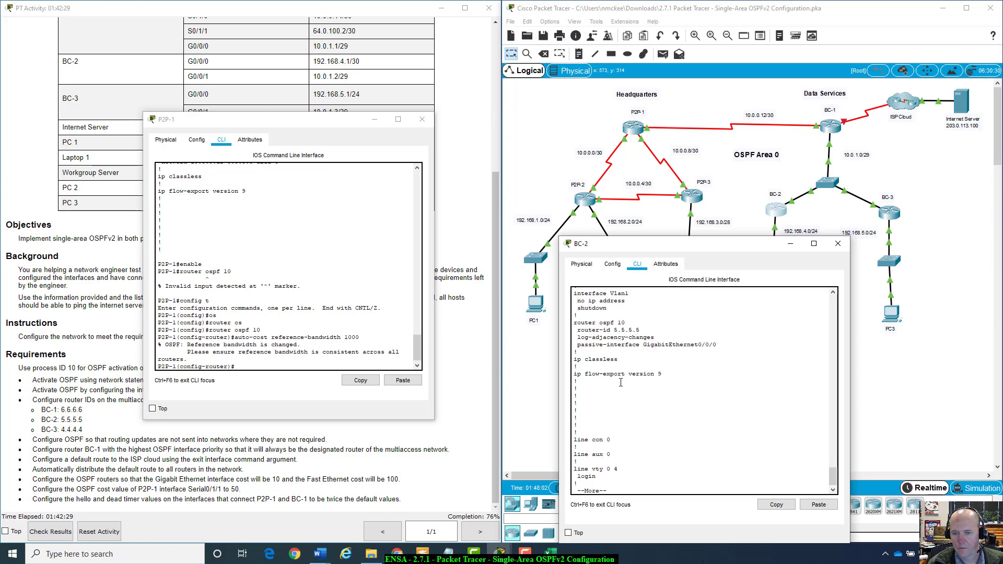
key("space")
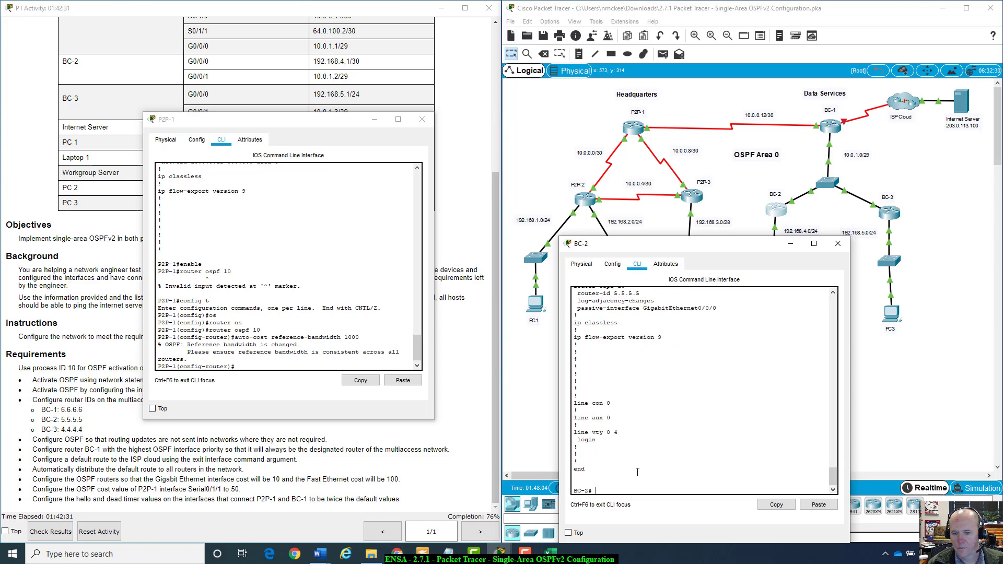
- Enter global configuration mode on BC-2 with config t and open the OSPF process with router ospf 10
type("co")
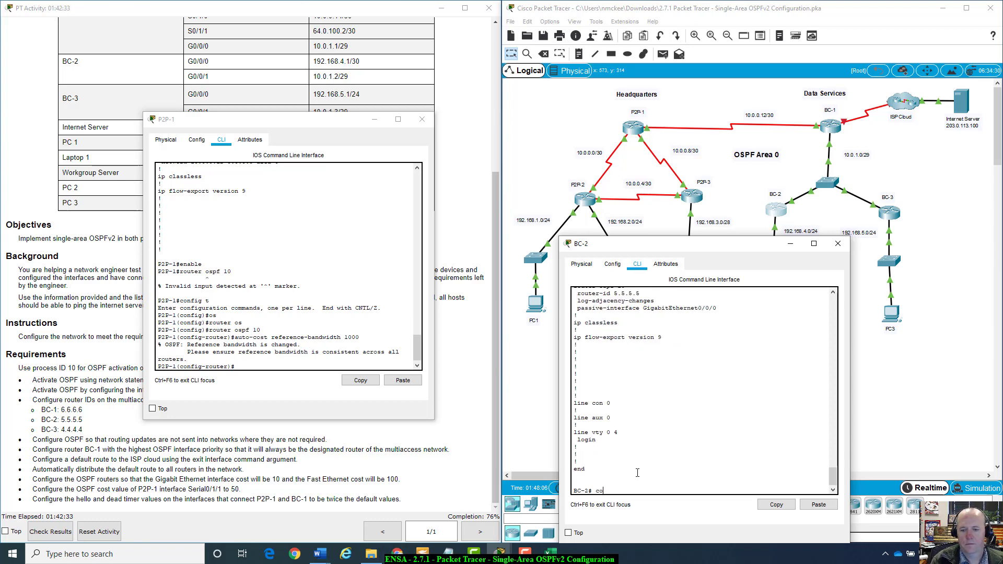
type("nfig t")
key("Return")
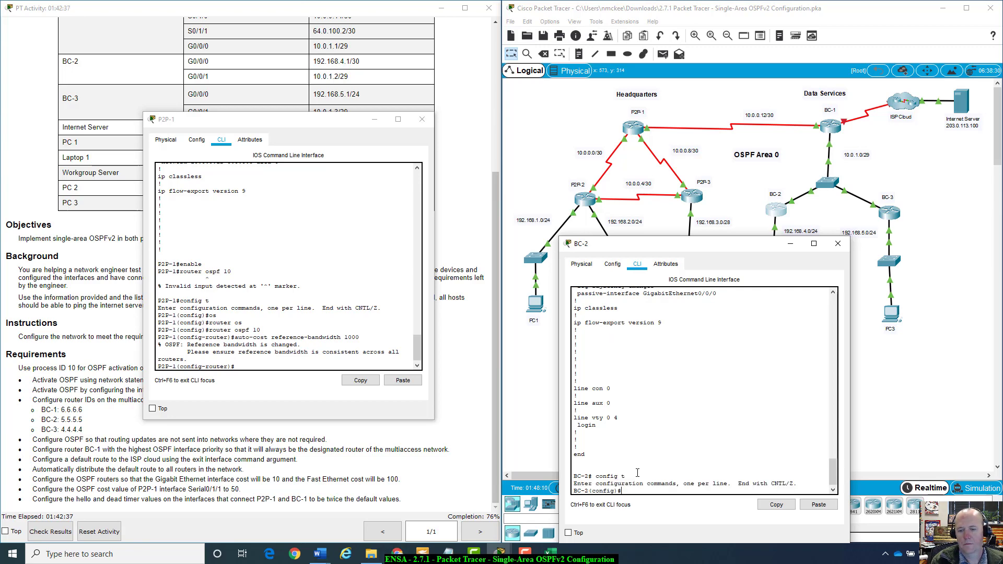
type("rout")
key("Tab")
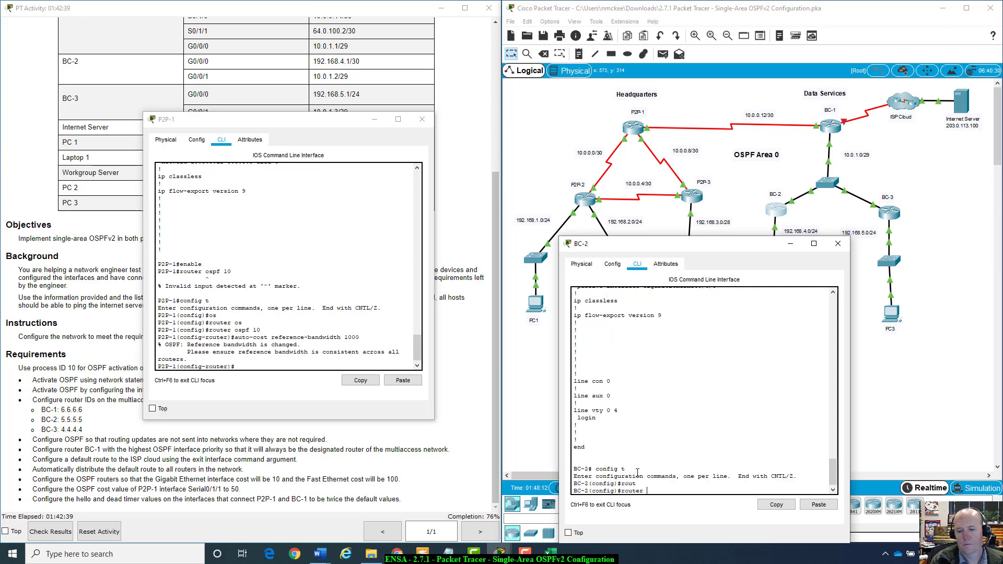
type("os")
key("Tab")
type("10")
key("Return")
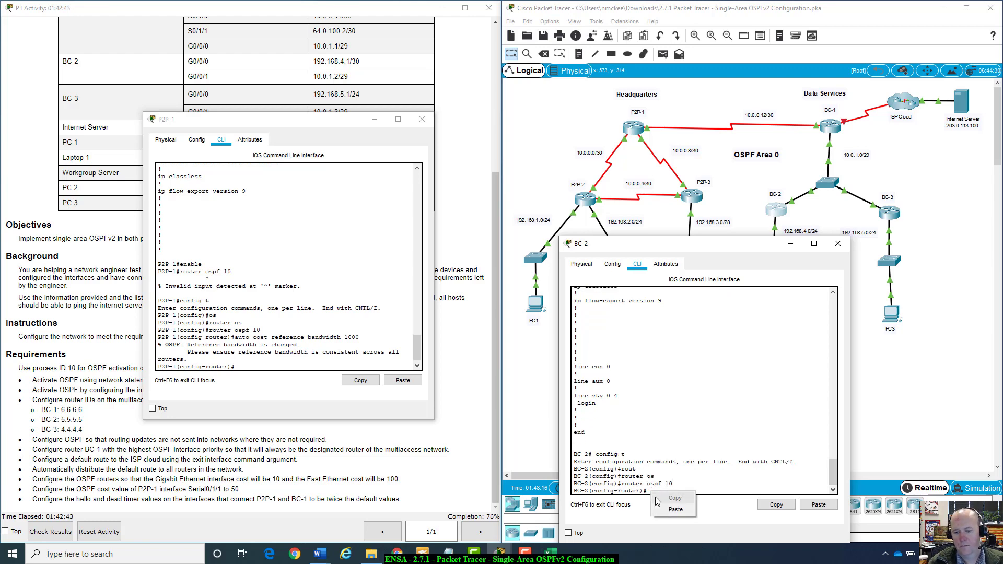
- Paste and run auto-cost reference-bandwidth 1000 in BC-2's OSPF router configuration mode, and close BC-2's window
type("auto-cost reference-bandwidth 1000")
key("Return")
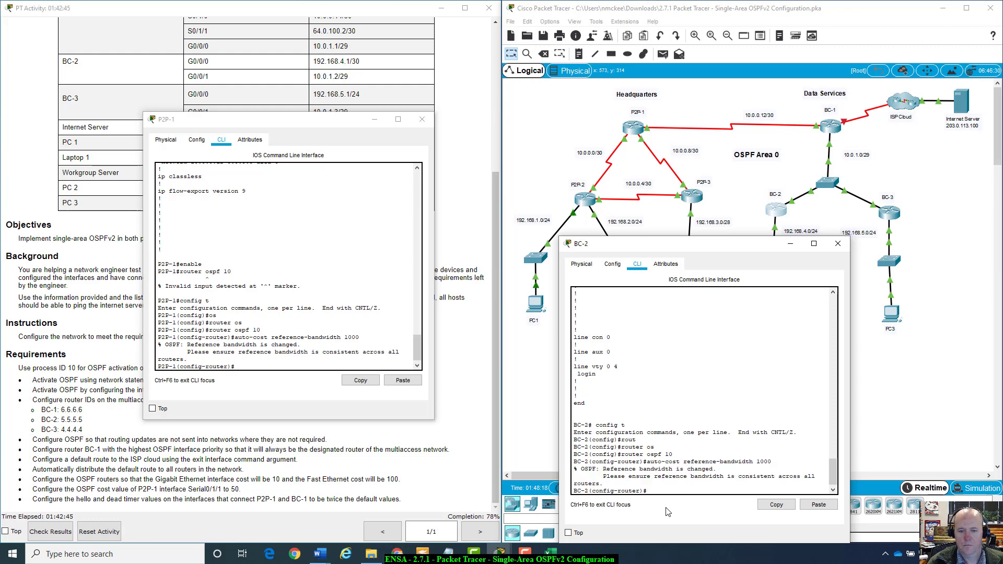
left_click(838, 244)
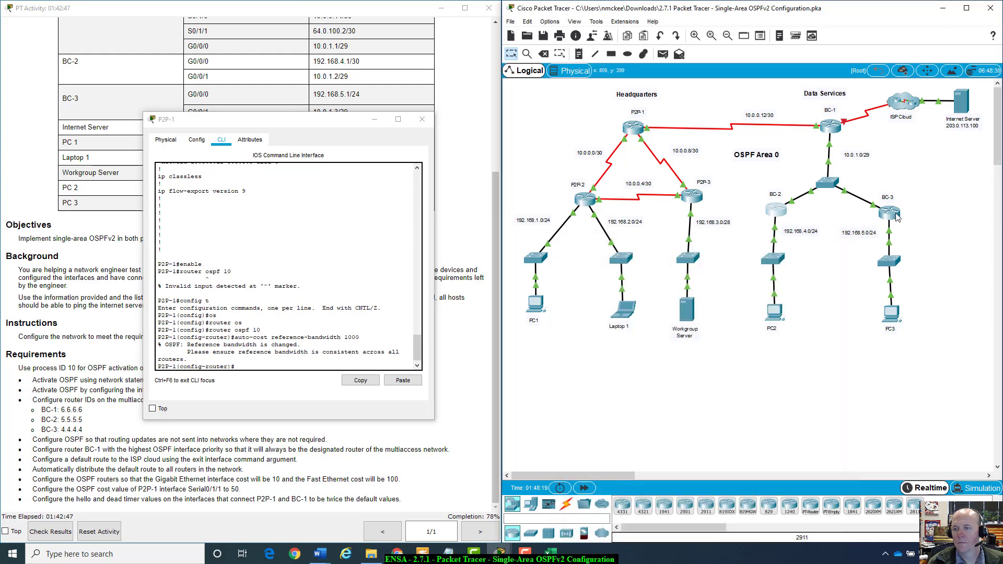
- Open BC-3's command line and review its running configuration from privileged mode with show run
left_click(890, 212)
key("Return")
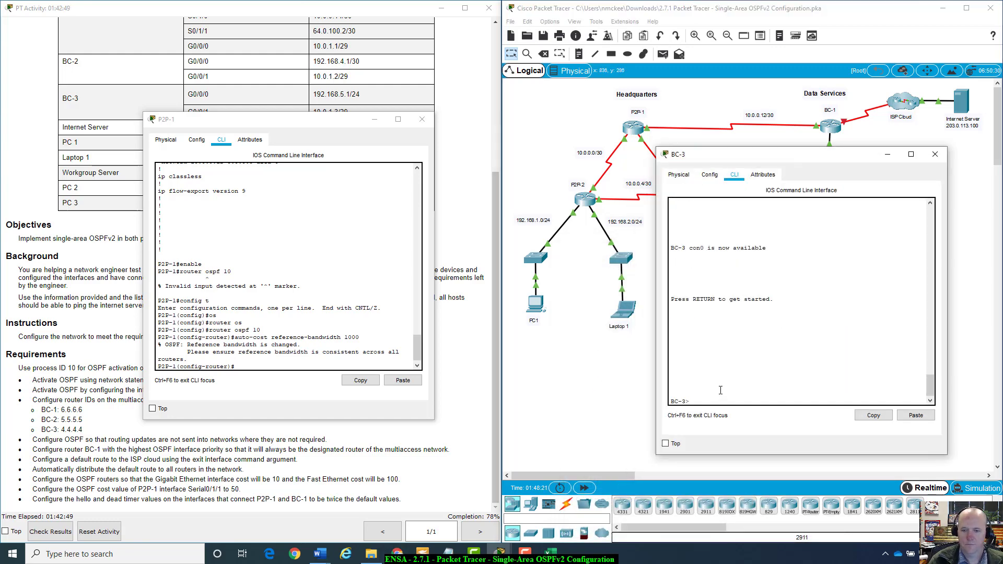
type("enable")
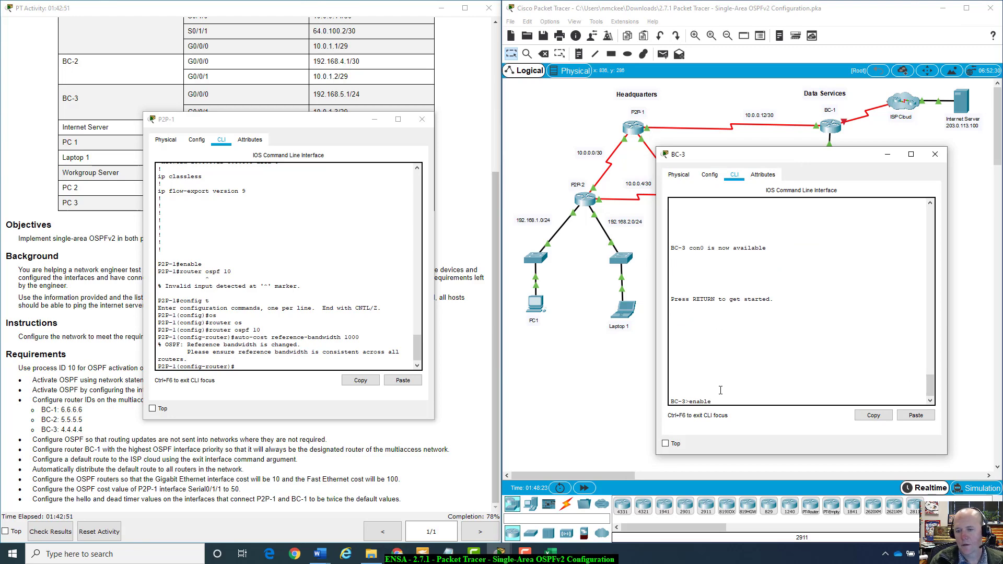
key("Return")
type("show run")
key("Return")
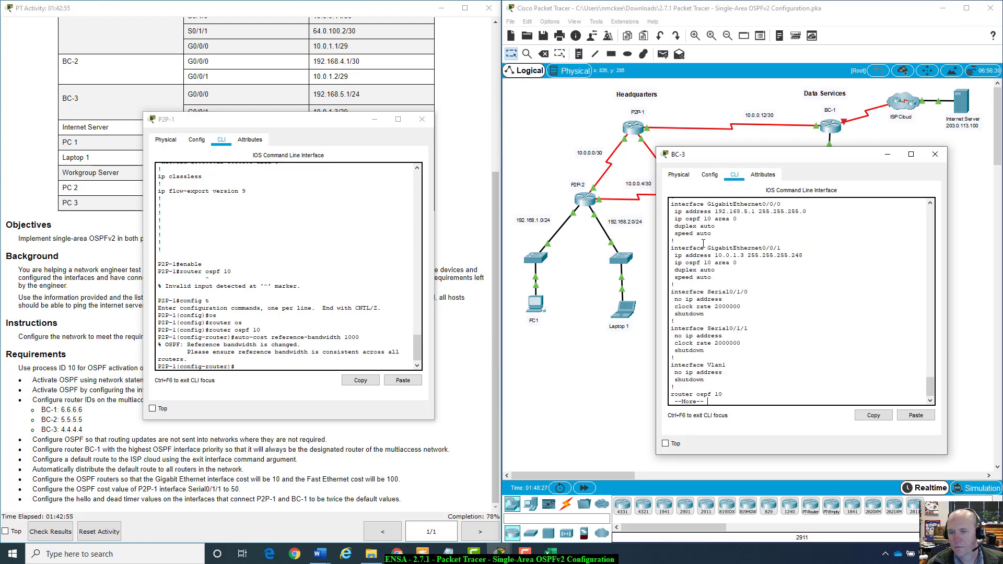
key("space")
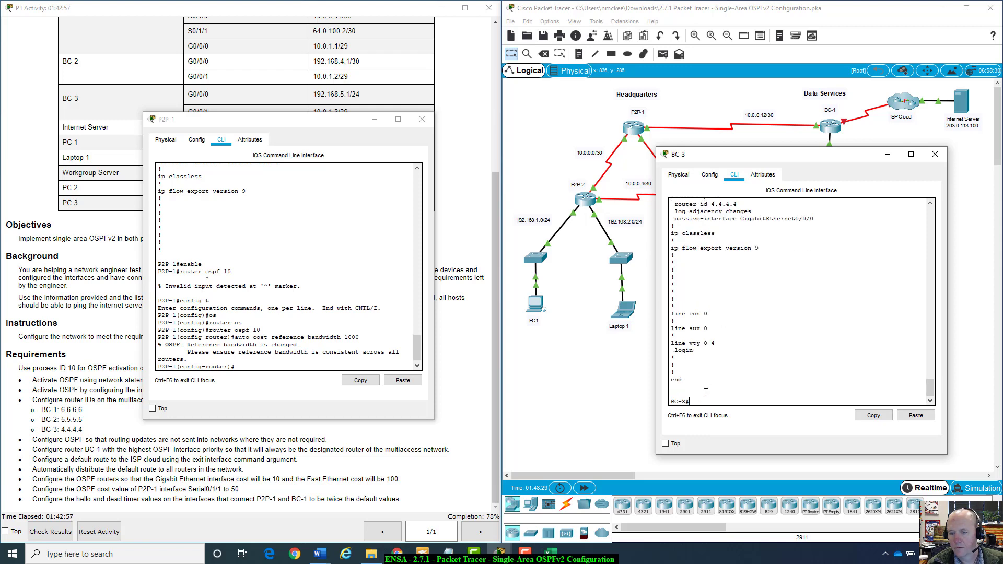
- Enter global configuration mode on BC-3 with config t and open the OSPF process with router ospf 10
type("config")
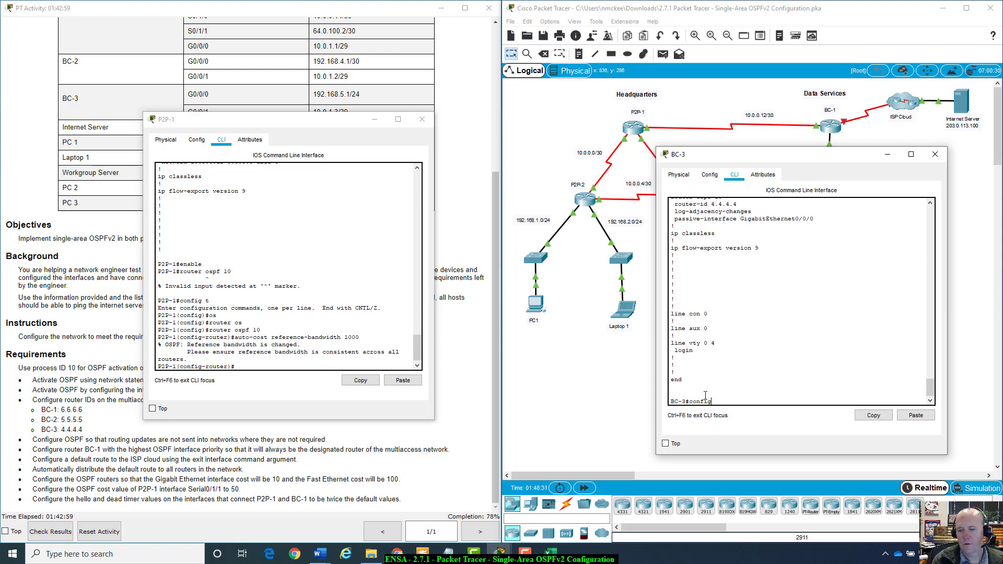
type(" t")
key("Return")
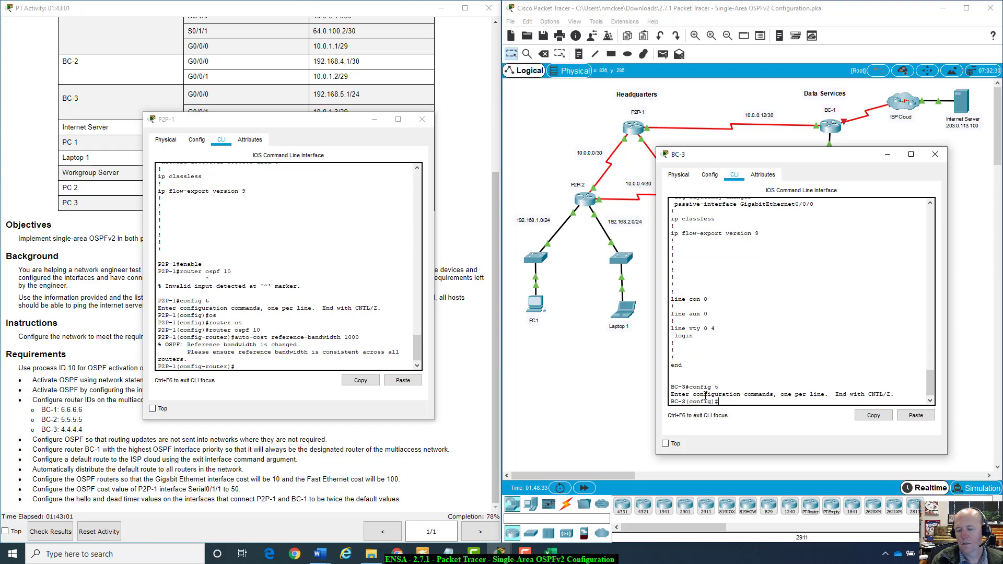
type("router")
key("Tab")
type("os")
key("Tab")
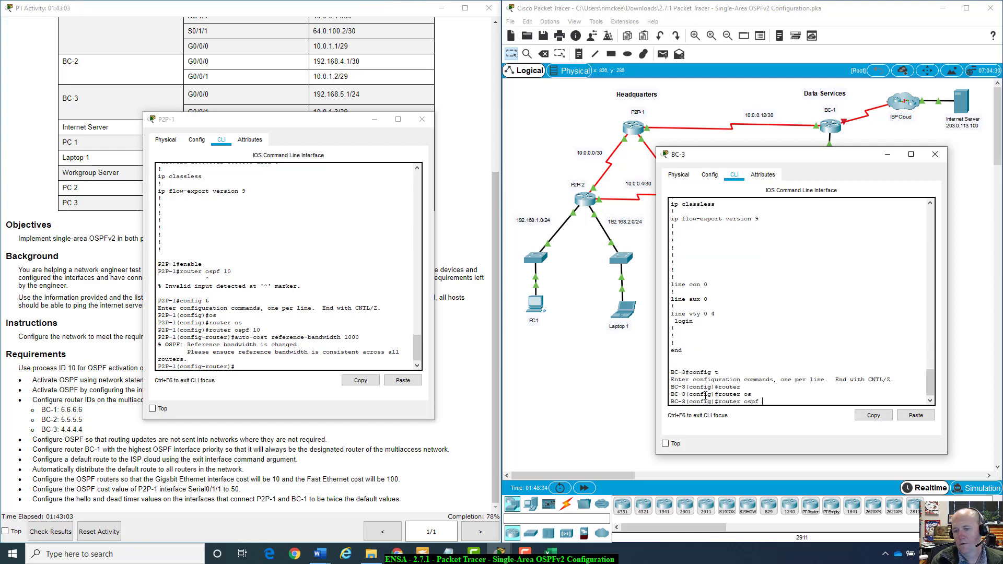
type("10")
key("Return")
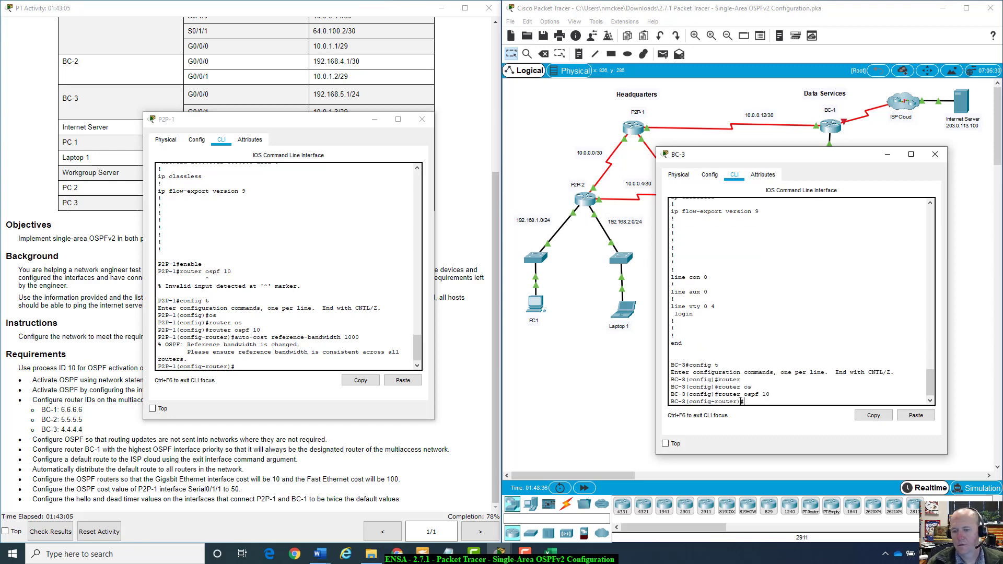
- Paste and run auto-cost reference-bandwidth 1000 in BC-3's OSPF router configuration mode, and put away the BC-3 and P2P-1 windows
right_click(748, 404)
left_click(764, 426)
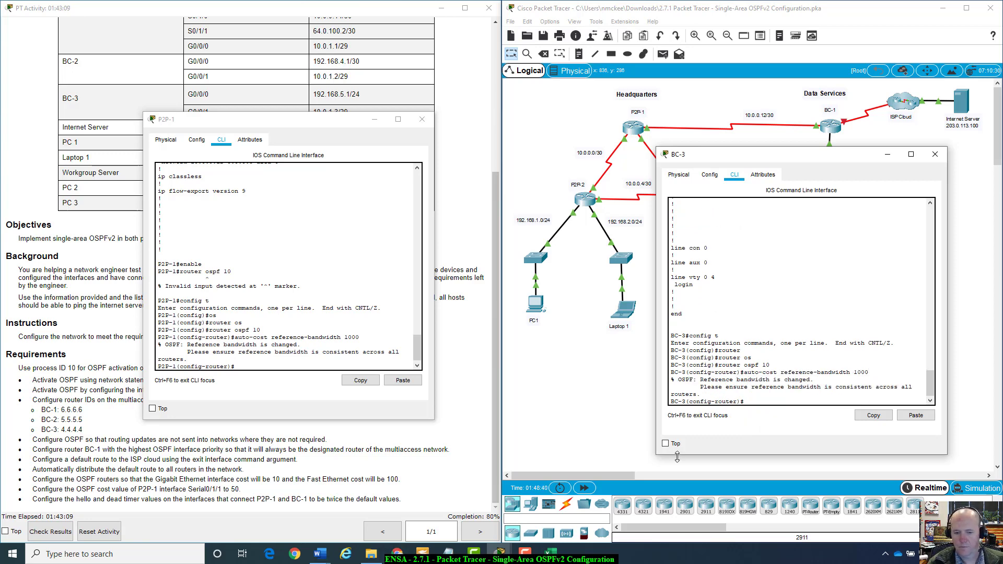
left_click(935, 155)
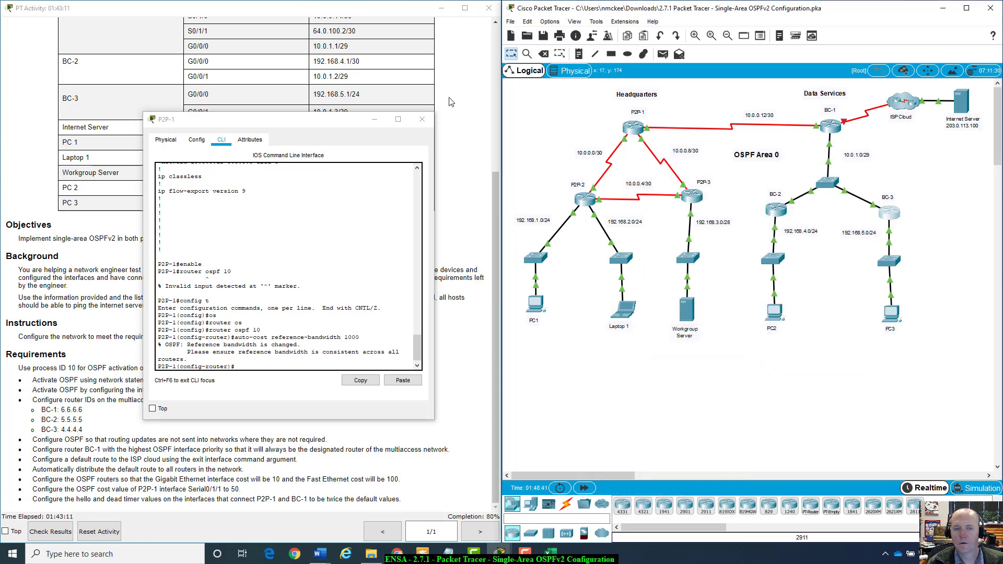
left_click(377, 122)
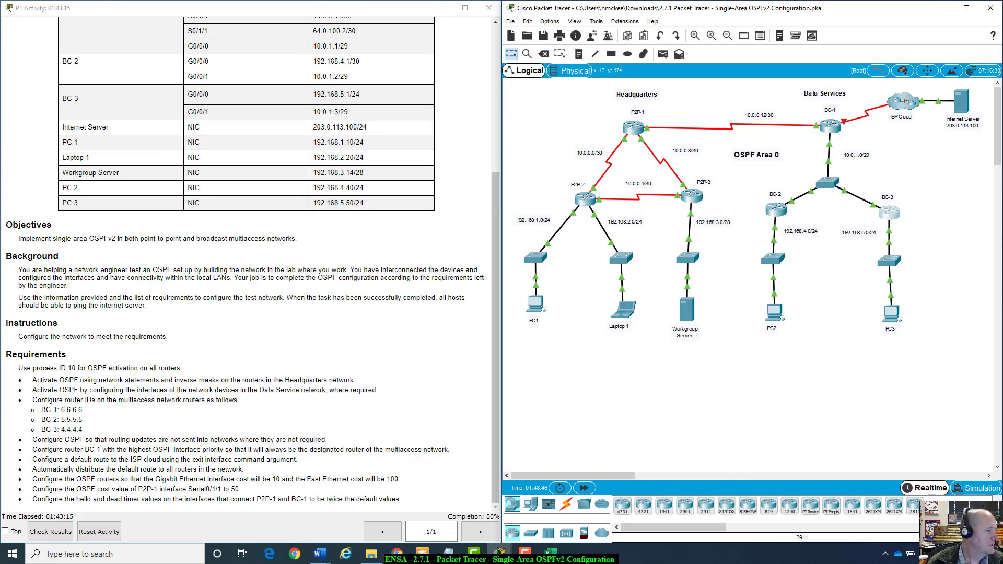
- Switch to the NetAcad course page in the browser, maximize it, and examine the Default Cisco OSPF Costs table in section 2.4.1
key("alt+Tab")
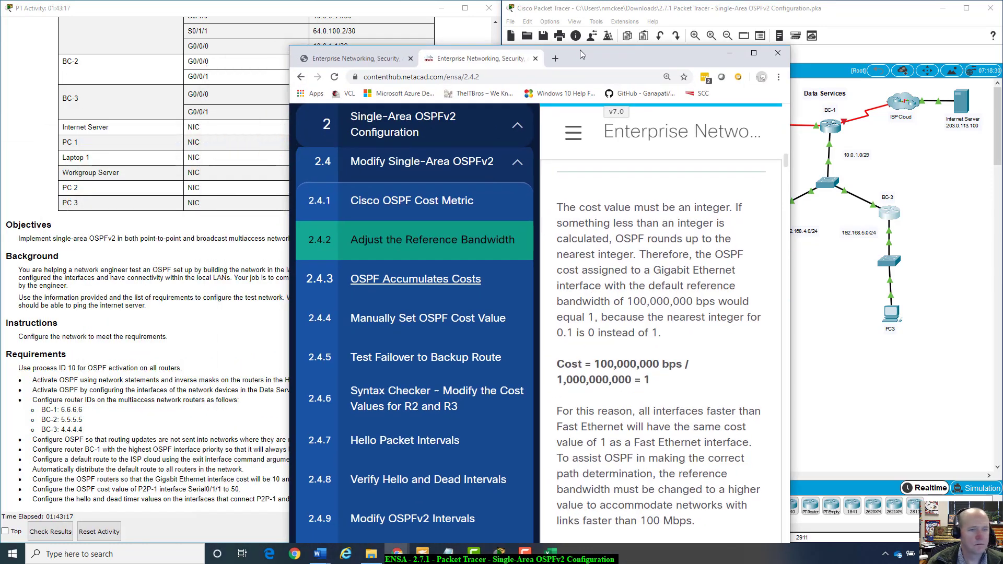
double_click(607, 51)
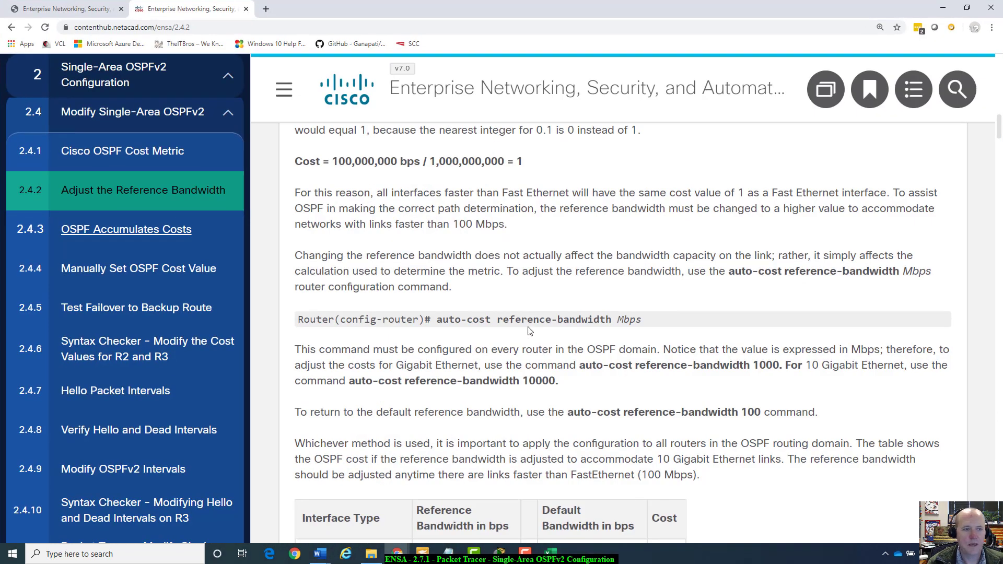
scroll(529, 329, "up", 5)
scroll(529, 331, "down", 1)
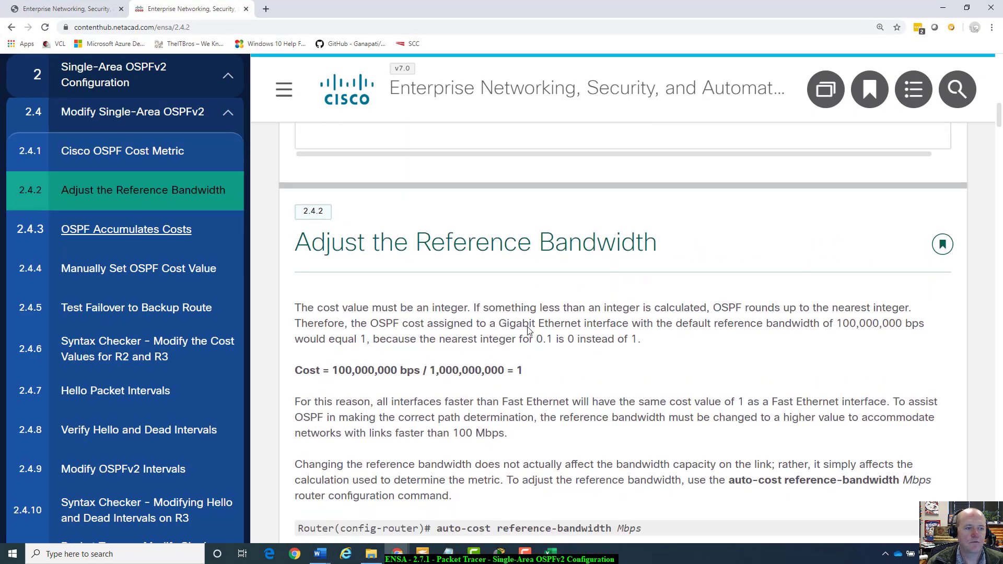
scroll(533, 318, "up", 1)
scroll(533, 318, "up", 5)
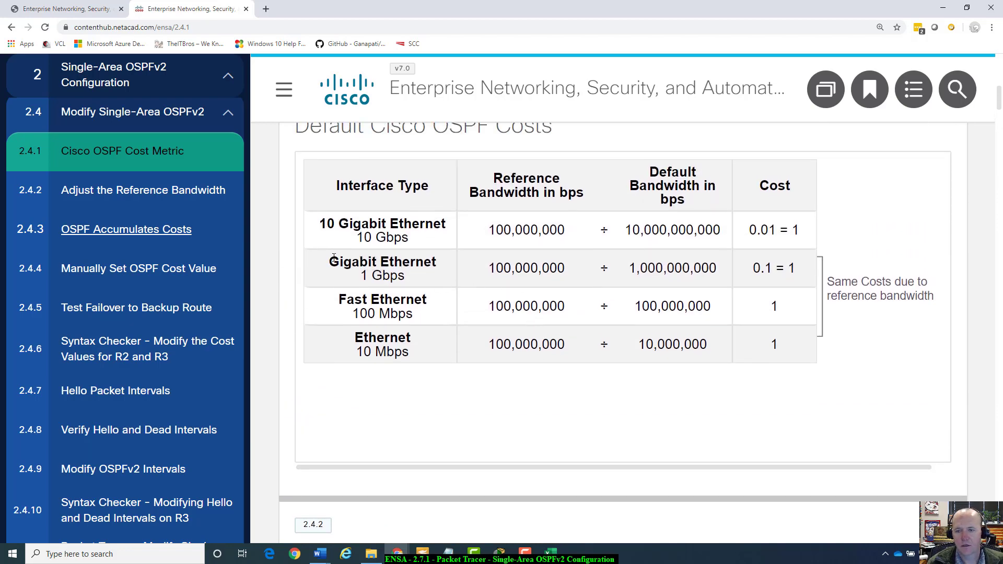
- Examine section 2.4.2's auto-cost reference-bandwidth 1000 guidance, adjusted cost table and R1 example, and return to Packet Tracer
scroll(422, 331, "down", 9)
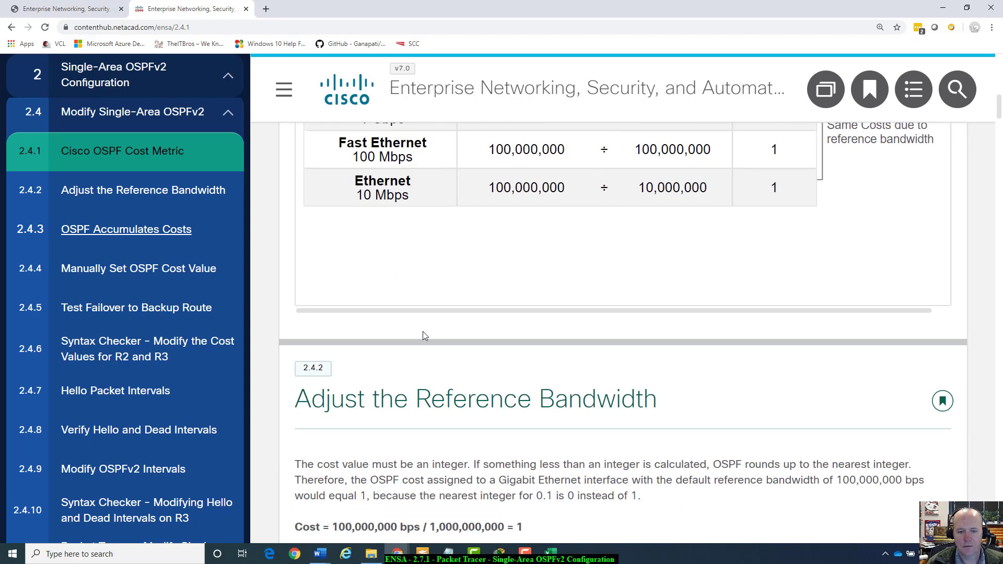
scroll(432, 335, "down", 1)
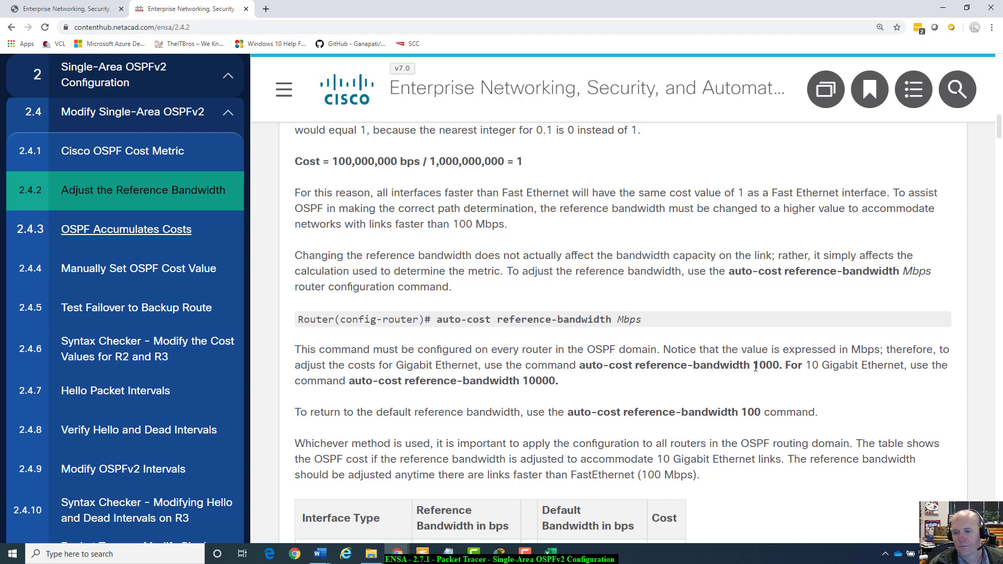
left_click_drag(754, 367, 779, 366)
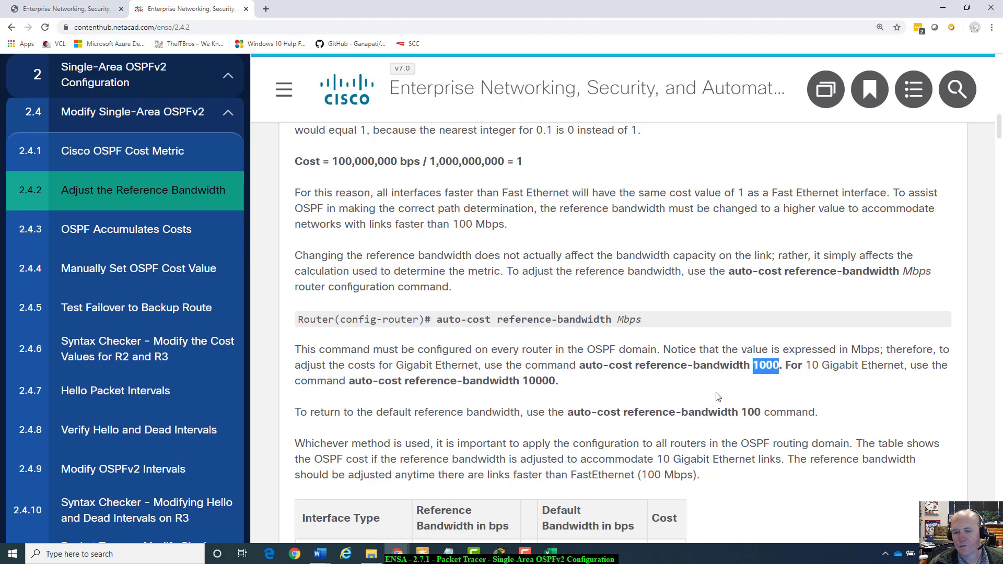
scroll(718, 397, "down", 5)
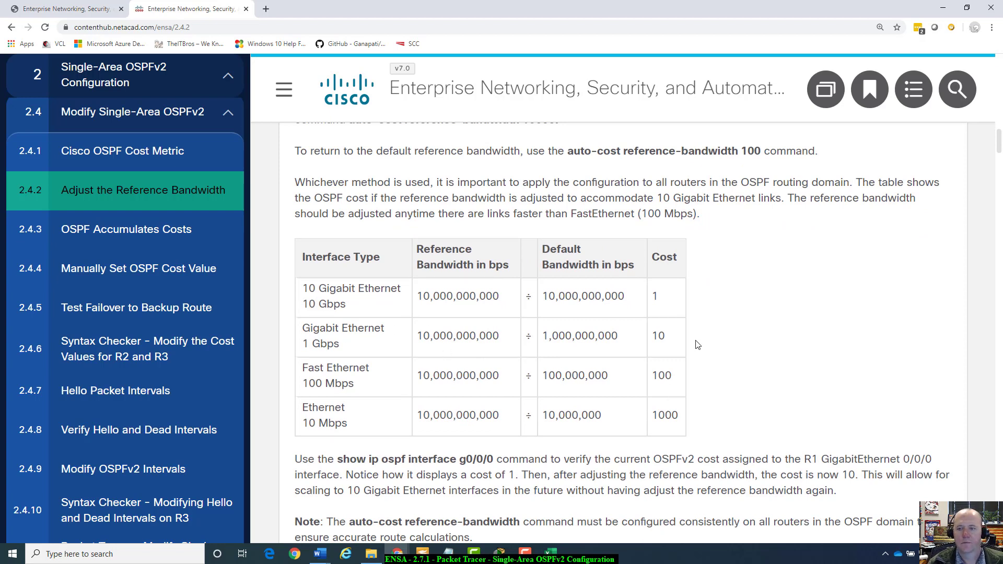
scroll(697, 345, "down", 5)
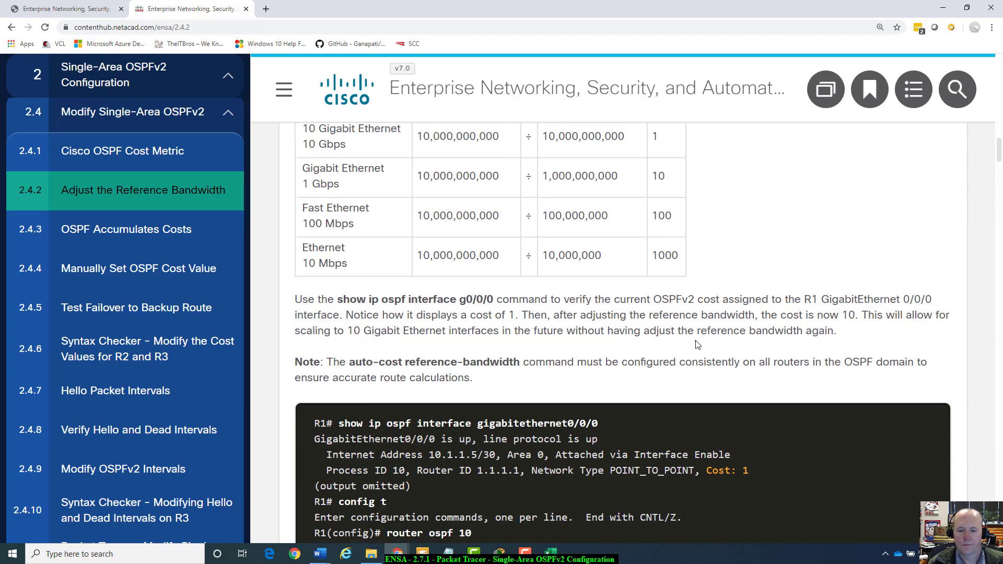
scroll(696, 341, "down", 1)
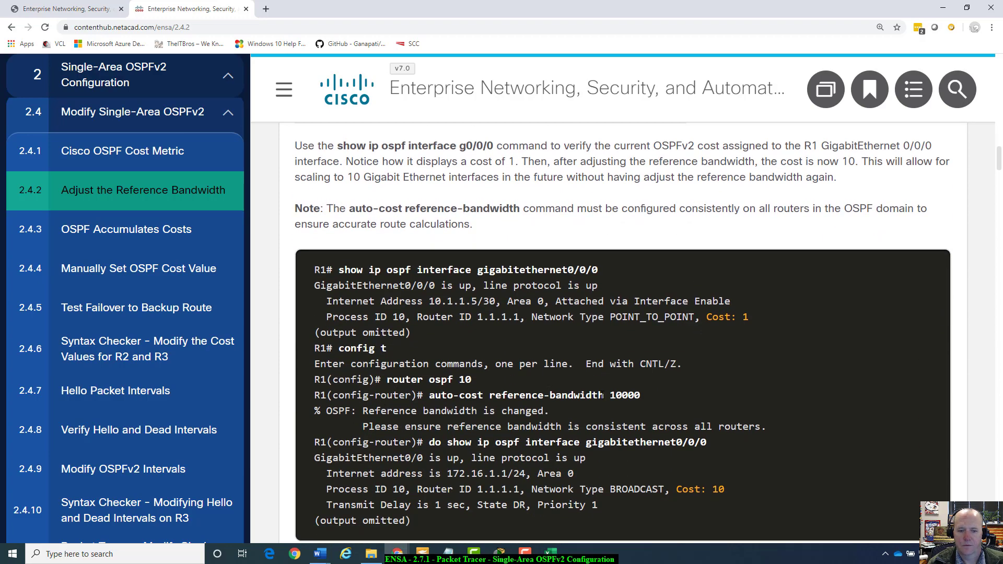
scroll(602, 395, "up", 15)
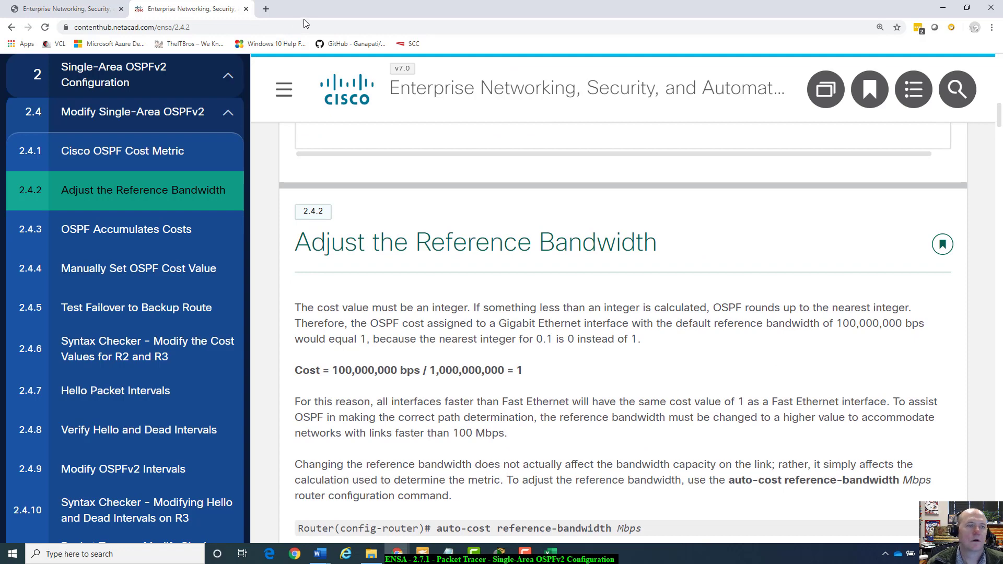
left_click(943, 8)
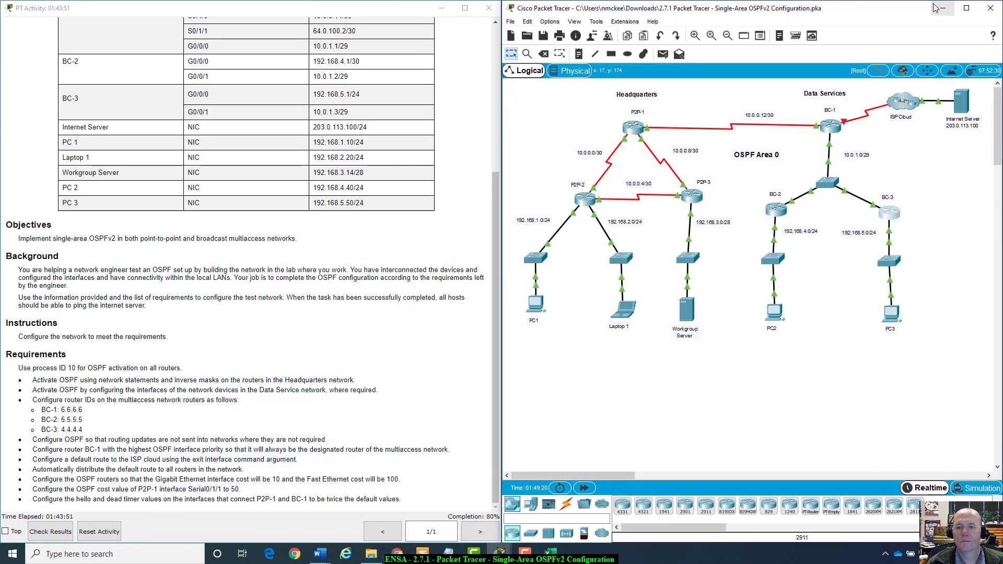
- Find the P2P-1 Serial0/1/1 cost requirement, open P2P-1's command line, and leave OSPF router configuration mode with exit
left_click(34, 488)
left_click_drag(34, 489, 241, 489)
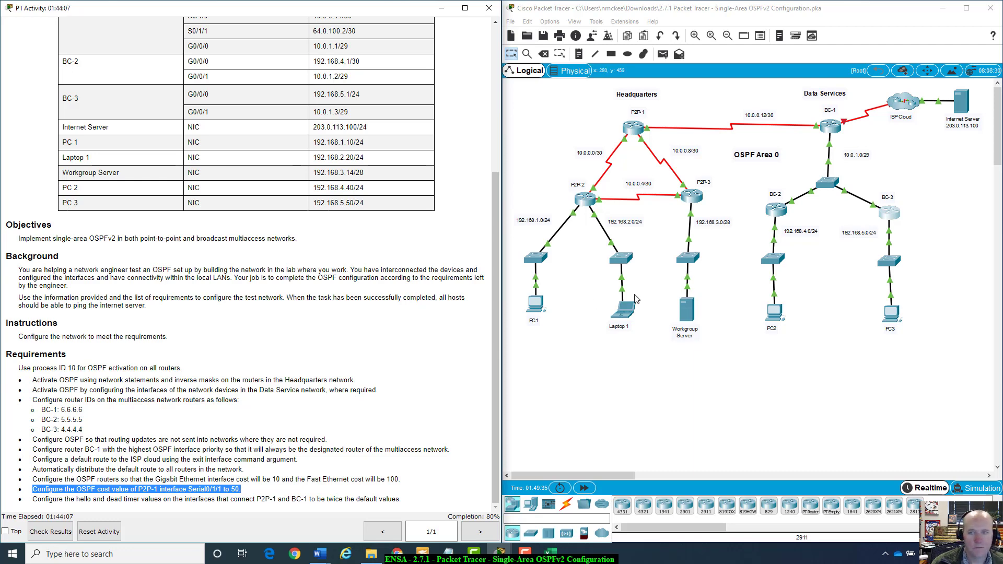
left_click(634, 129)
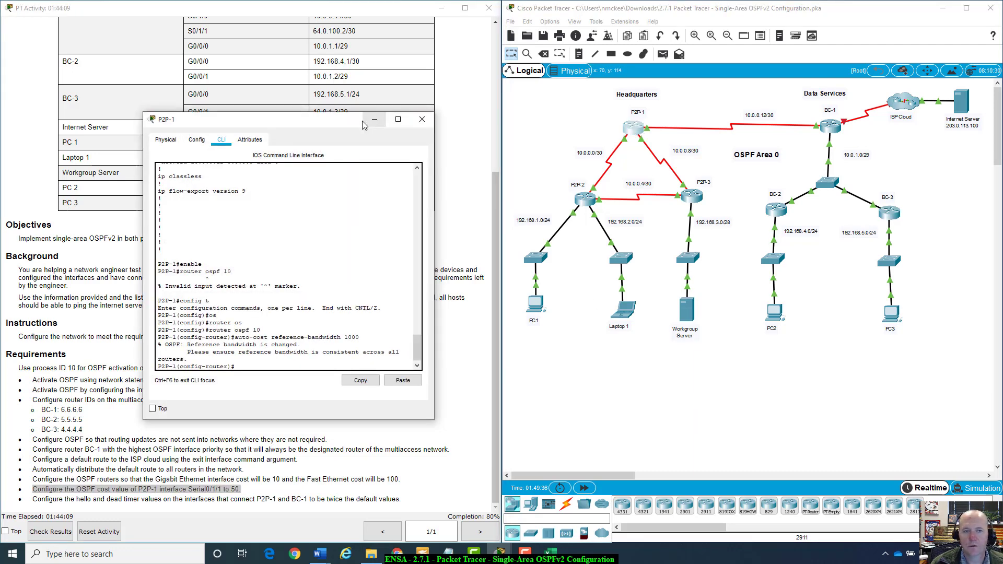
left_click_drag(348, 121, 722, 144)
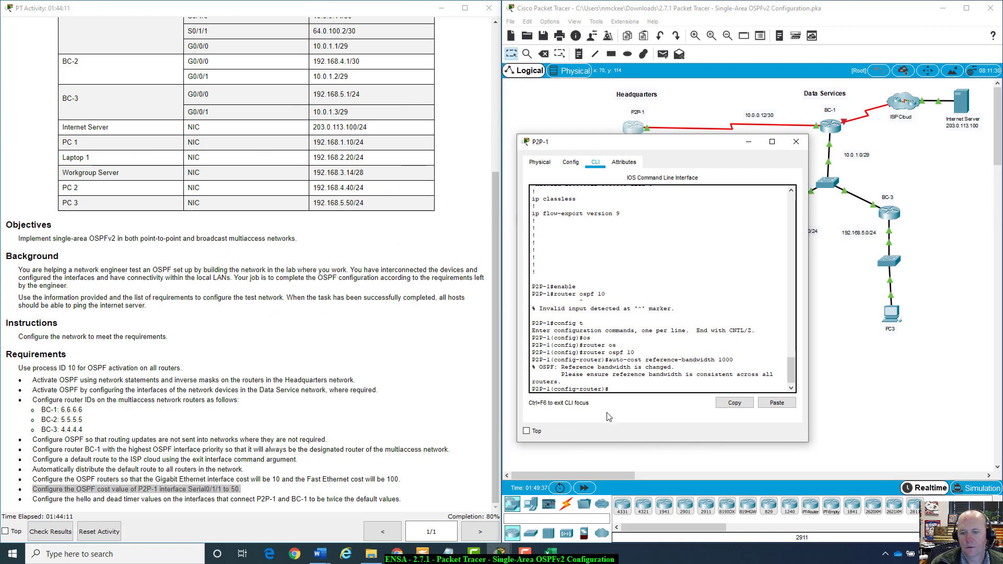
left_click(619, 389)
type("exit")
key("Return")
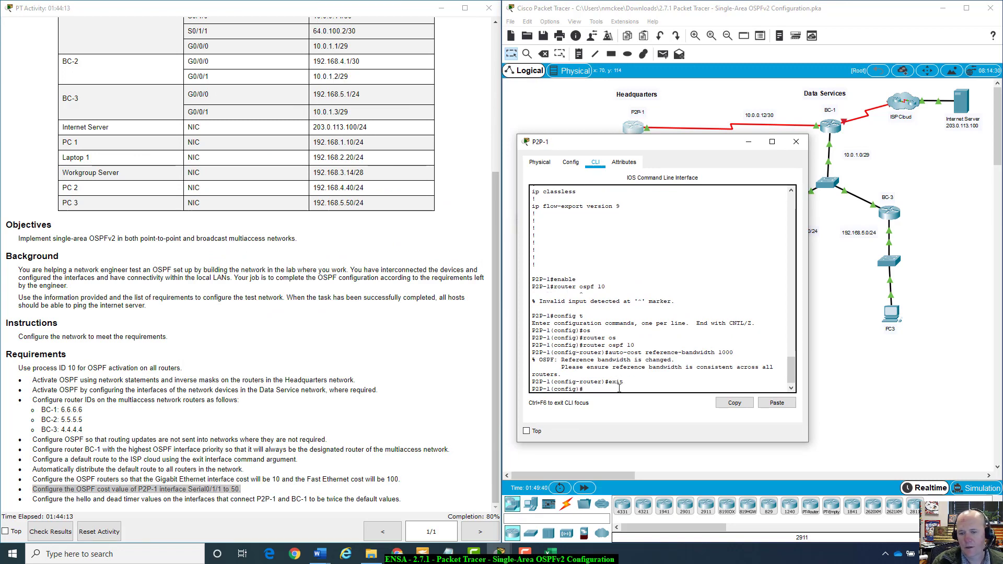
- Enter interface s0/1/1 on P2P-1, set its cost with ip ospf cost 50, and close the router window
type("int")
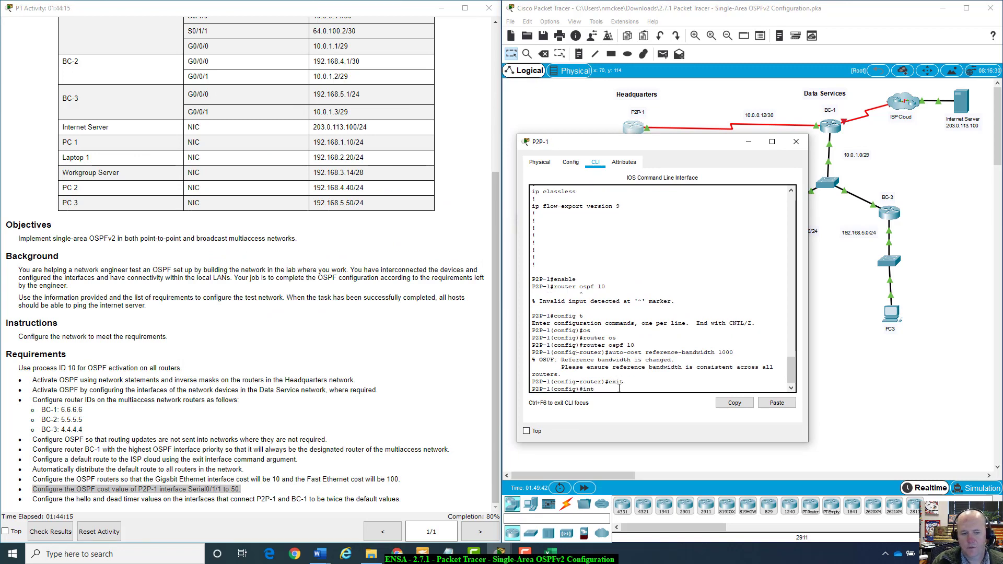
type(" s0/1")
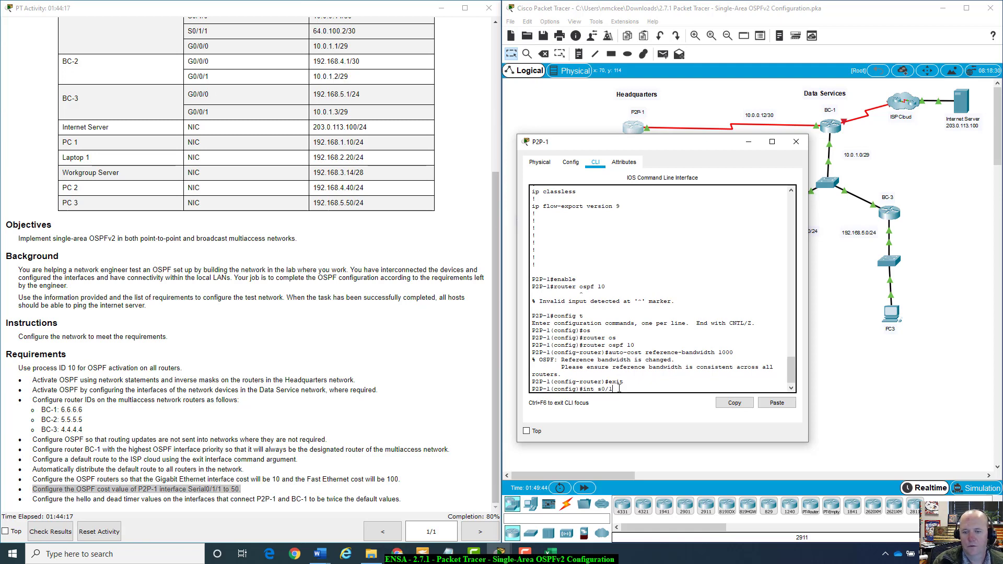
type("/1")
key("Return")
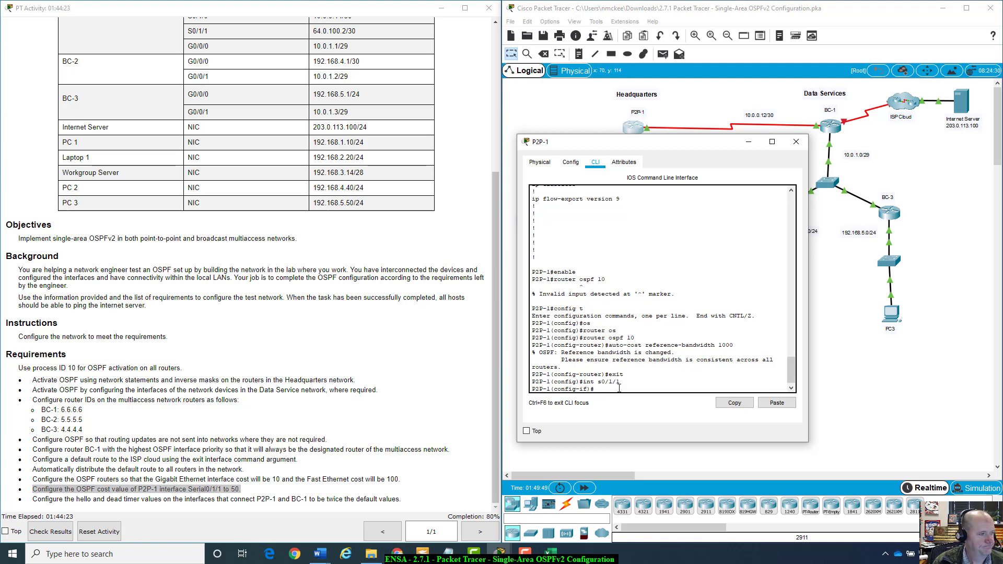
type("os")
key("Tab")
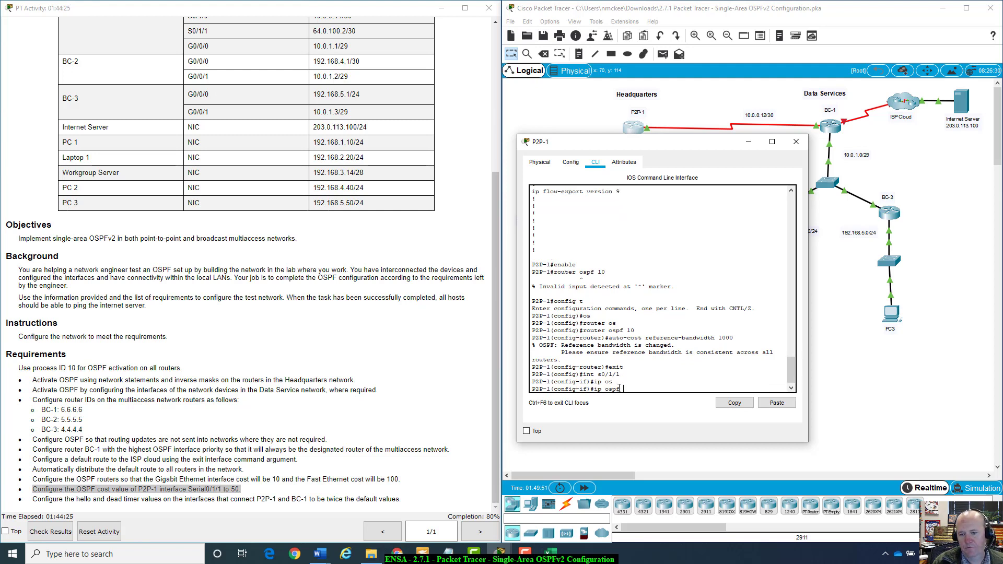
type("cost 50")
key("Return")
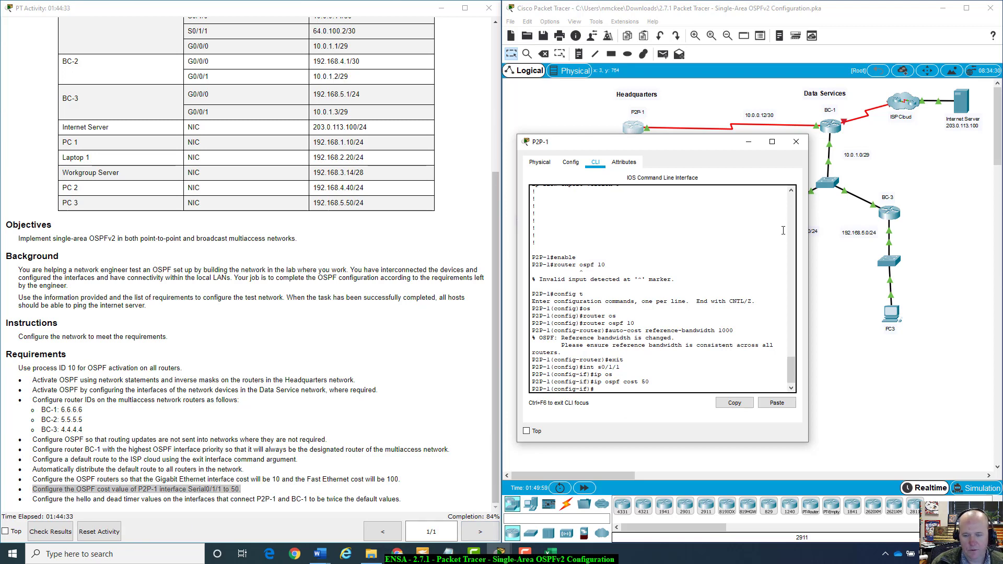
left_click(796, 142)
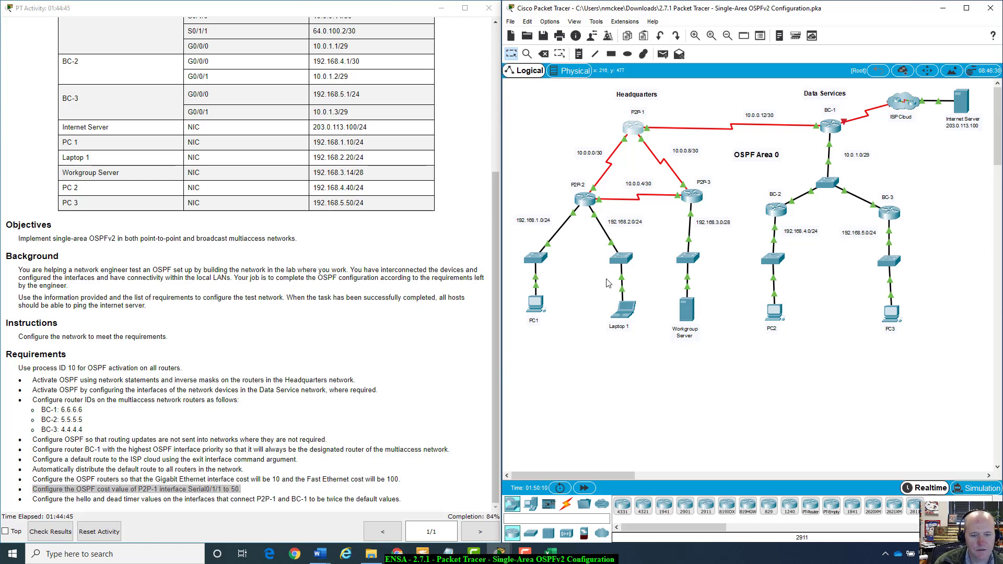
- Reopen P2P-1's command line, enter interface s0/2/0 facing BC-1, and set ip ospf hello-interval 20
mouse_move(648, 130)
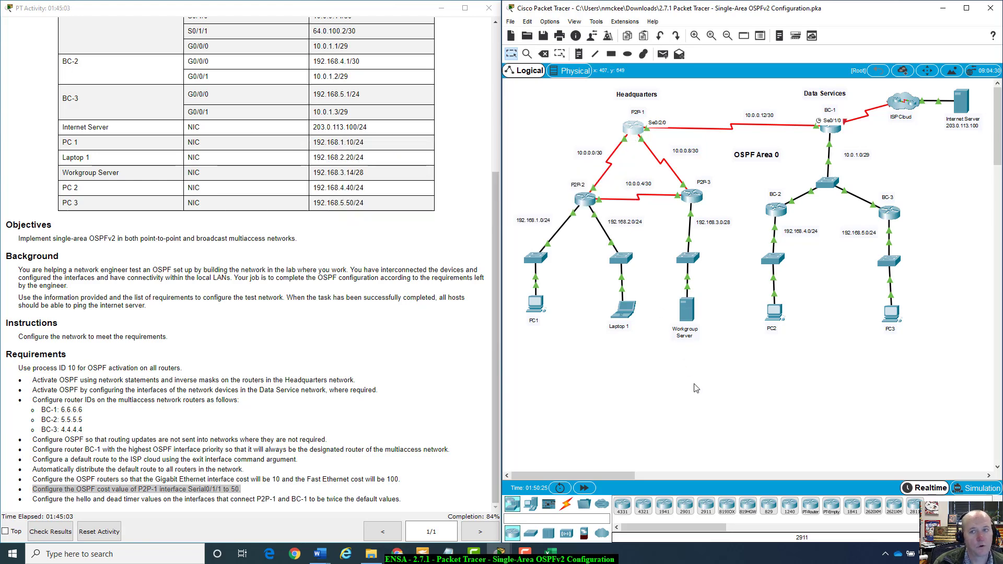
left_click(637, 133)
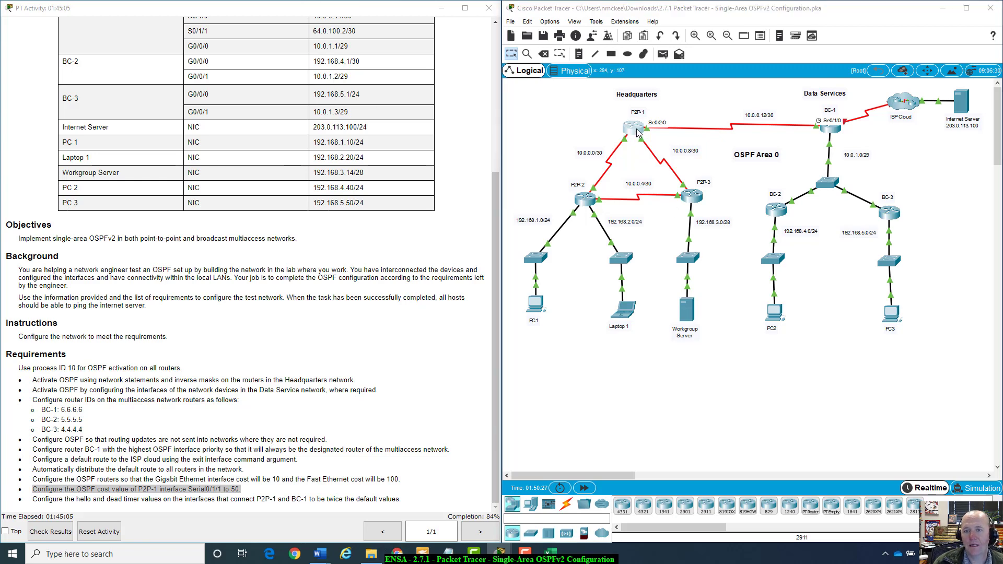
left_click_drag(570, 123, 730, 212)
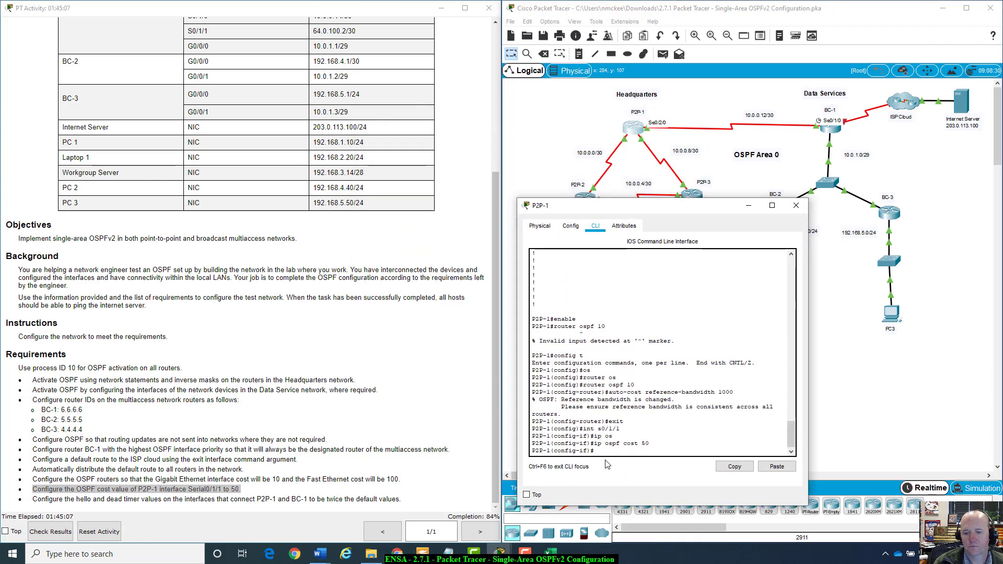
type("int")
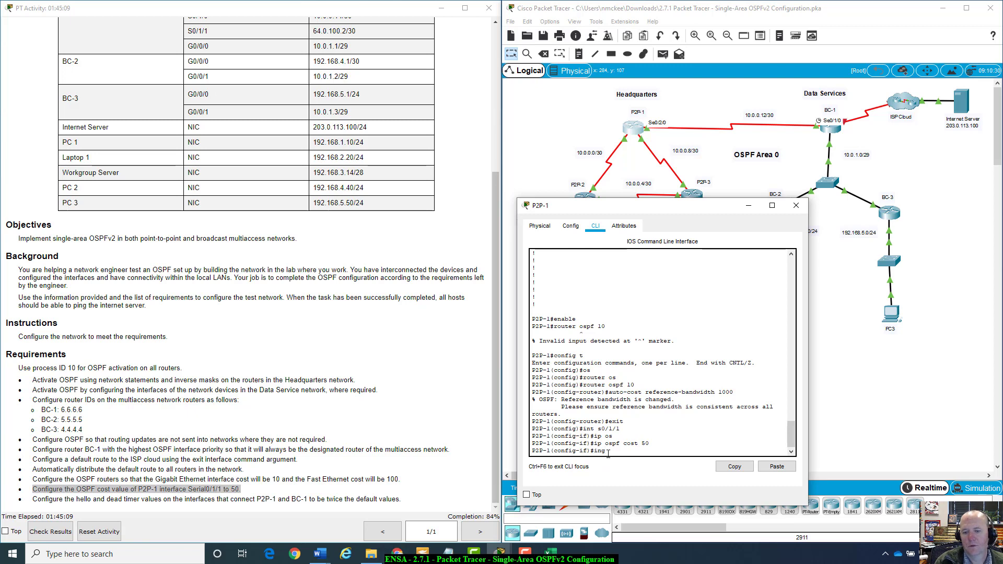
type(" s0/2/0")
key("Return")
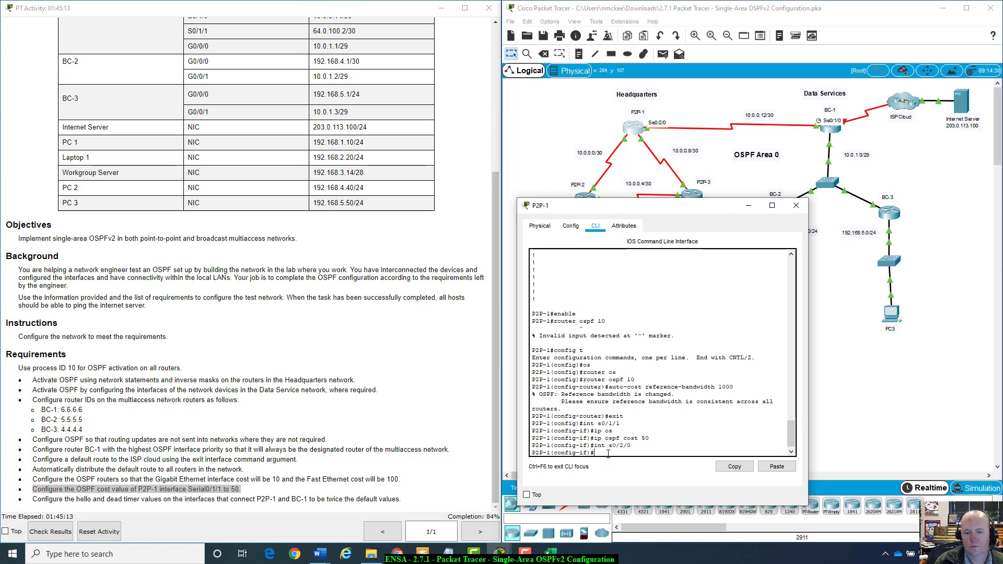
type("ip os")
key("Tab")
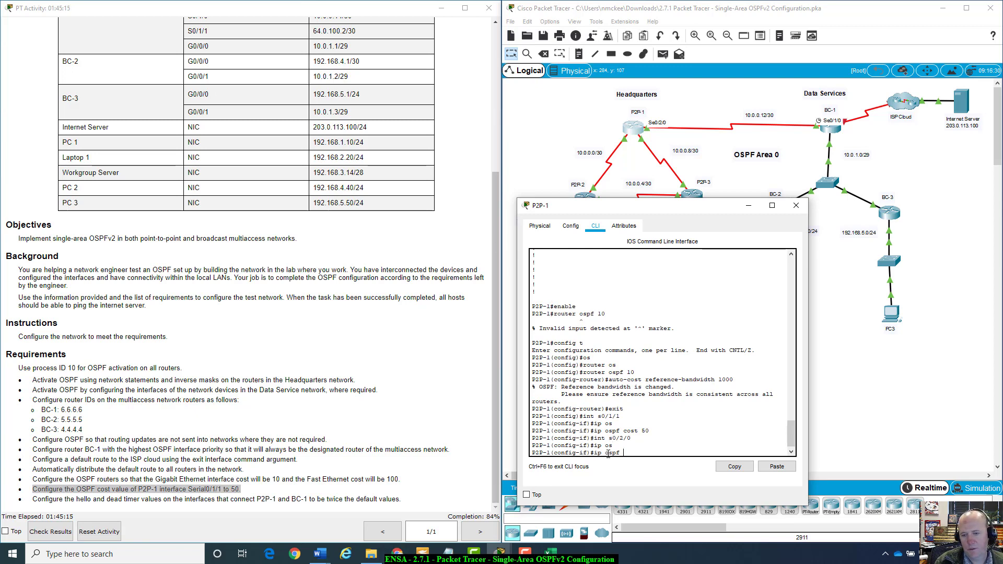
type("hell")
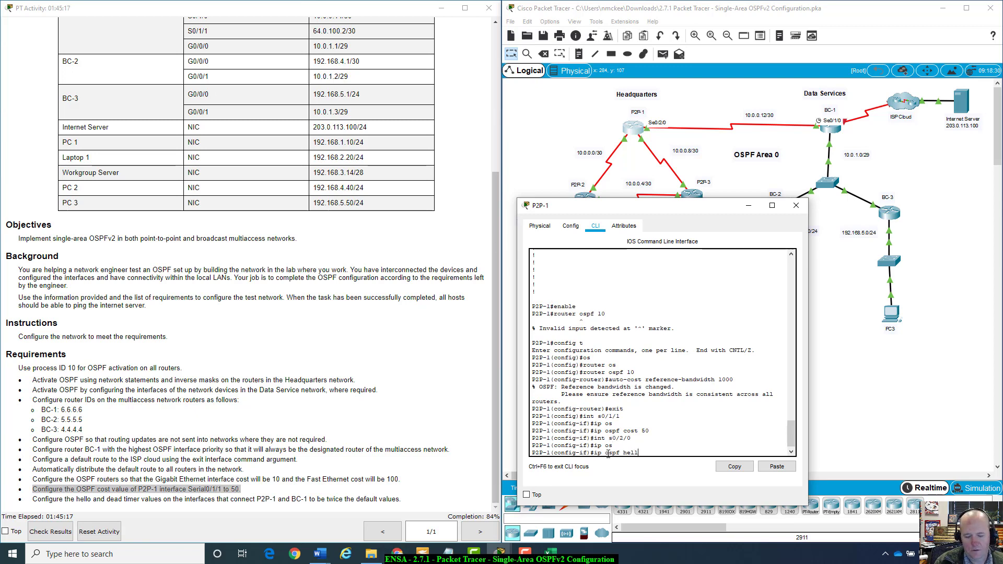
key("Tab")
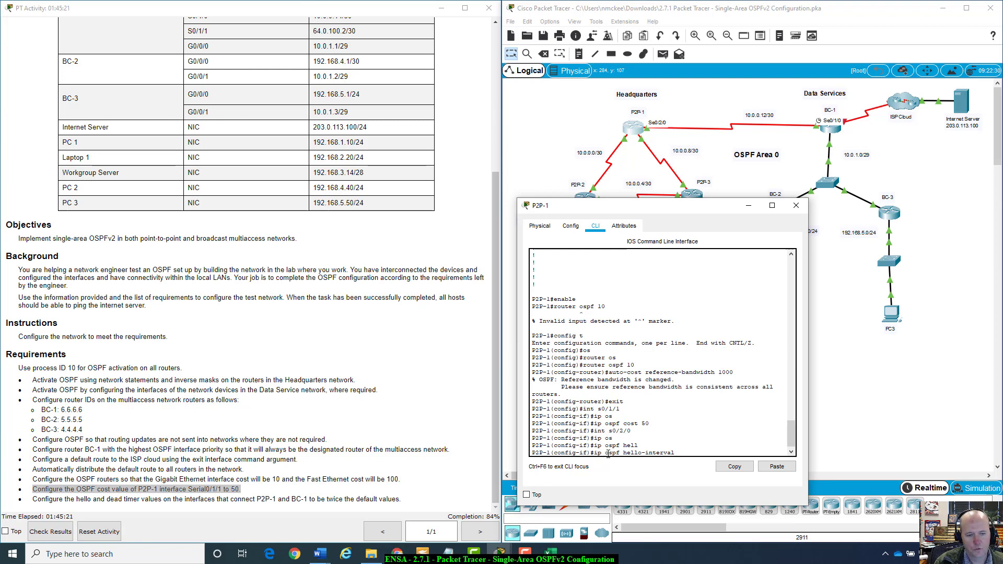
type("20")
key("Return")
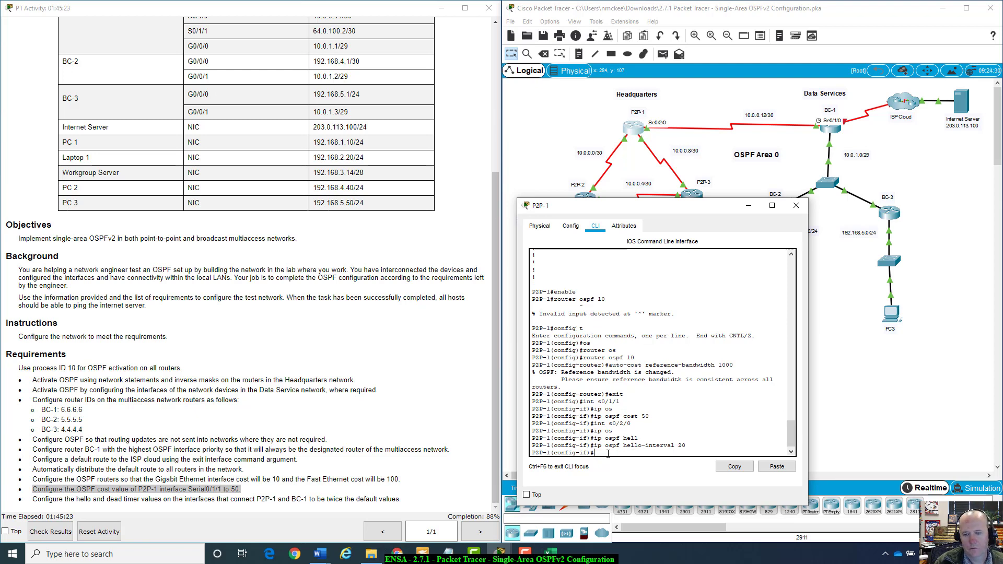
- Set ip ospf dead-interval 80 on P2P-1's s0/2/0 interface by reworking the previous hello-interval command
key("Up")
key("BackSpace")
key("BackSpace")
key("BackSpace")
key("BackSpace")
key("BackSpace")
key("BackSpace")
key("BackSpace")
key("BackSpace")
key("BackSpace")
key("BackSpace")
key("BackSpace")
key("BackSpace")
key("BackSpace")
key("BackSpace")
key("BackSpace")
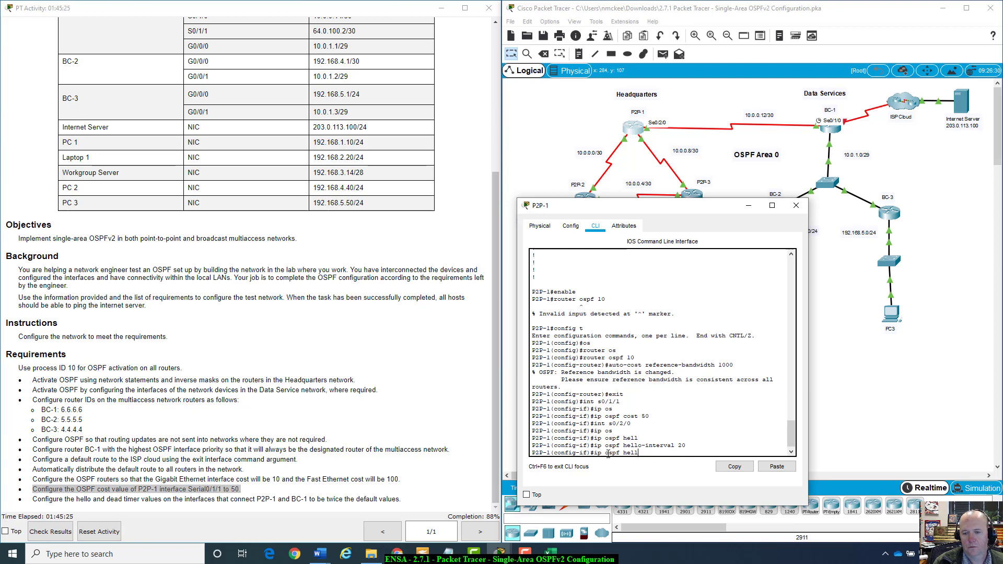
type("de")
key("Tab")
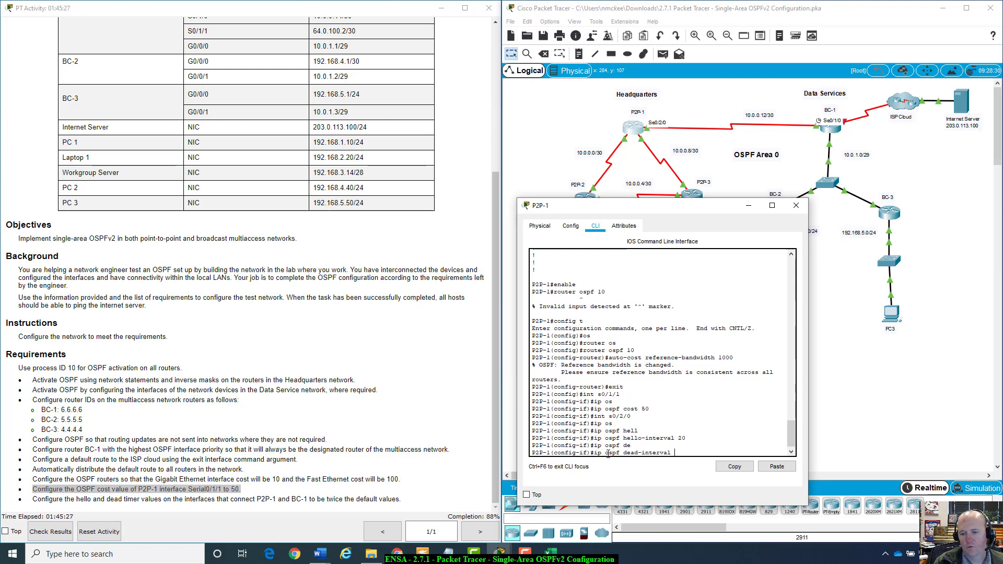
type("80")
key("Return")
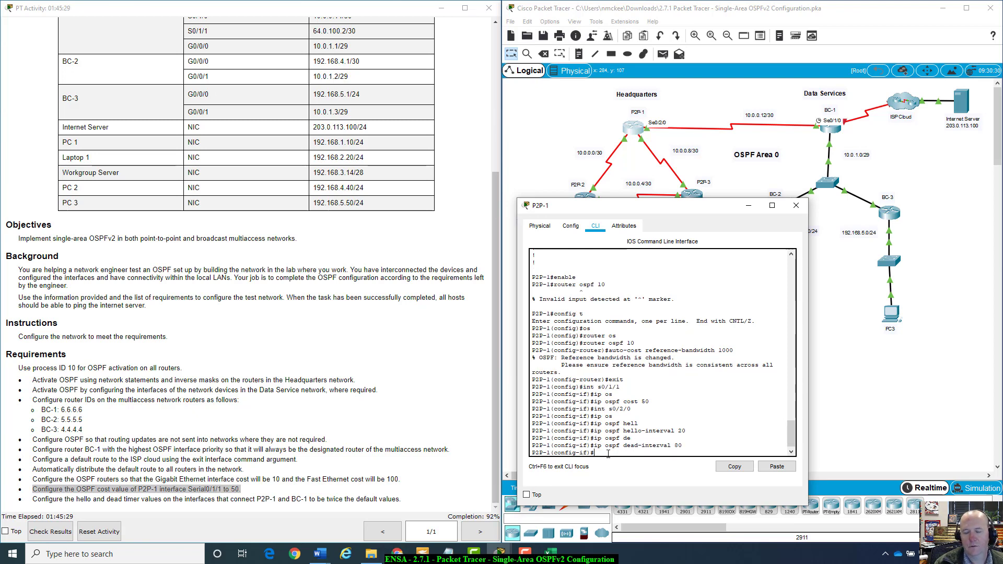
- Move the P2P-1 window aside, open BC-1's command line, enter interface s0/1/0, and set ip ospf hello-interval 20
left_click_drag(659, 208, 194, 77)
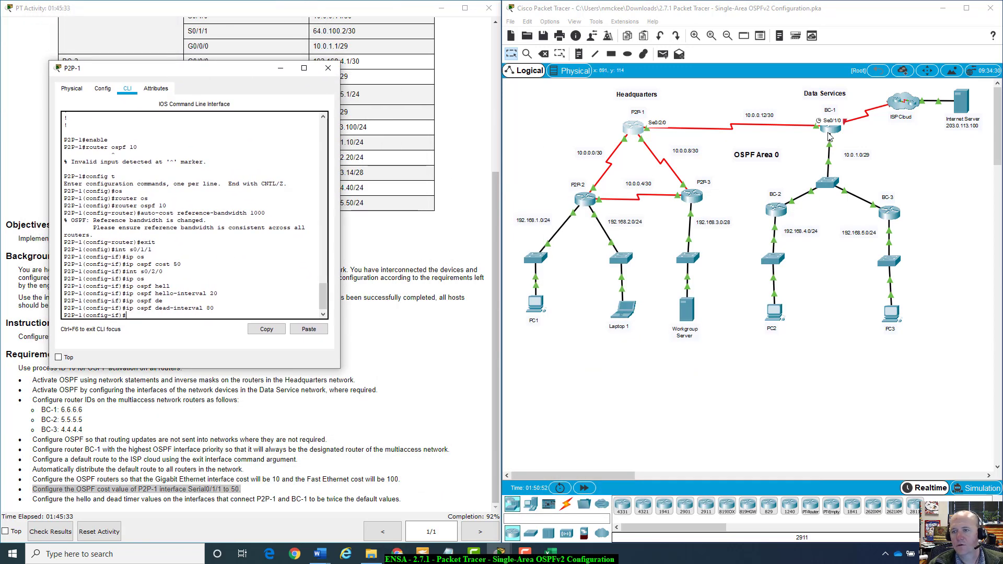
left_click(830, 137)
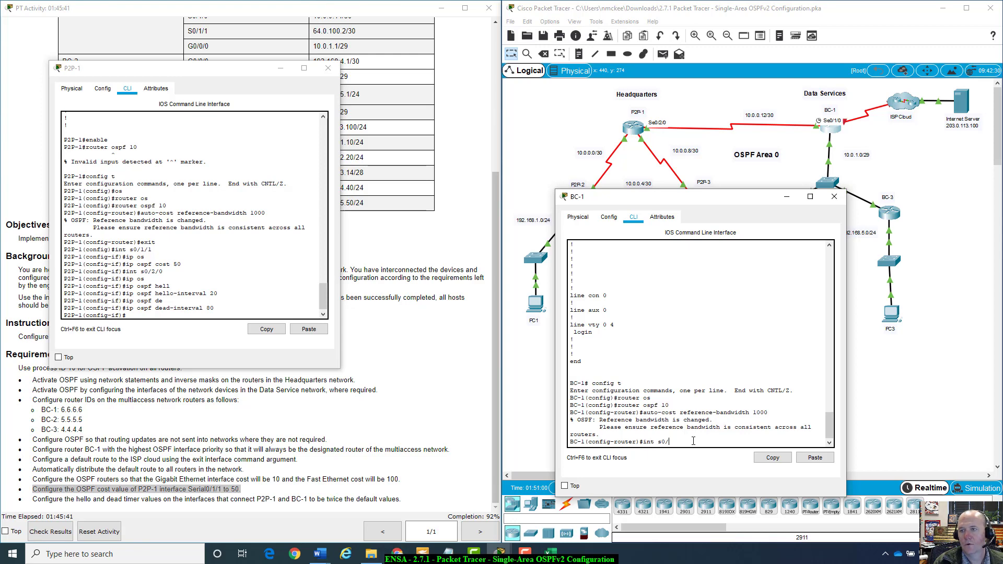
key("Return")
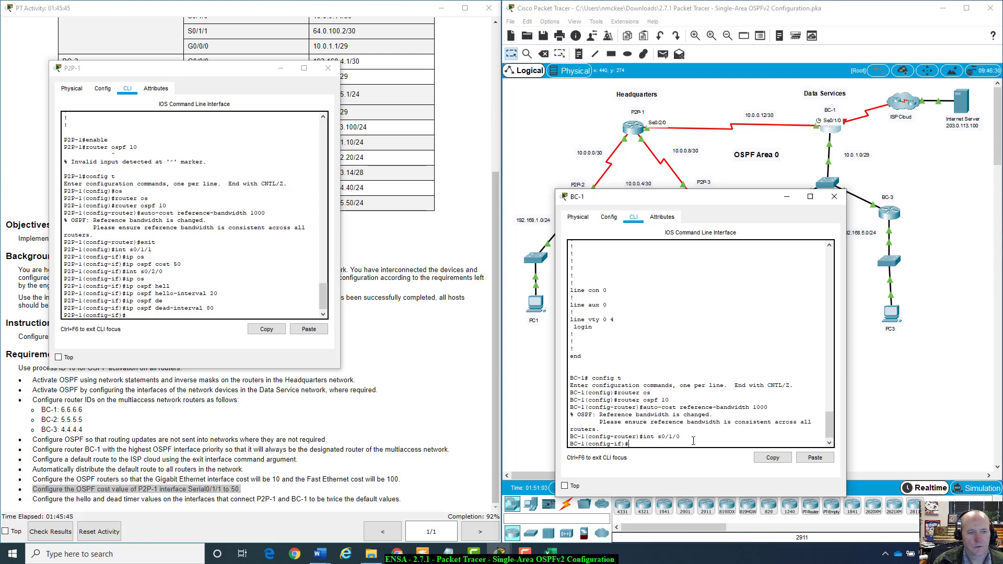
type("ip o")
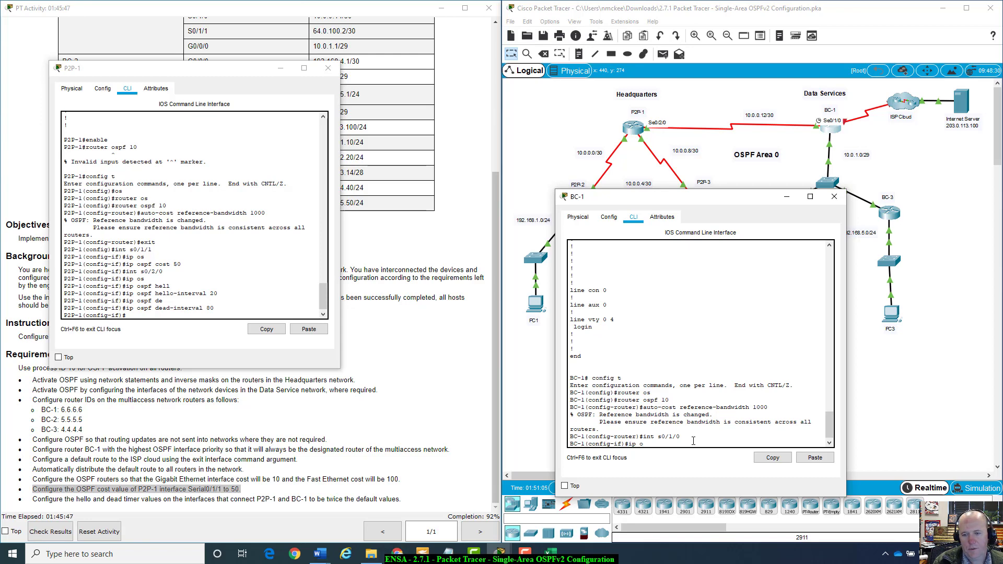
type("s")
key("Tab")
type("he")
key("Tab")
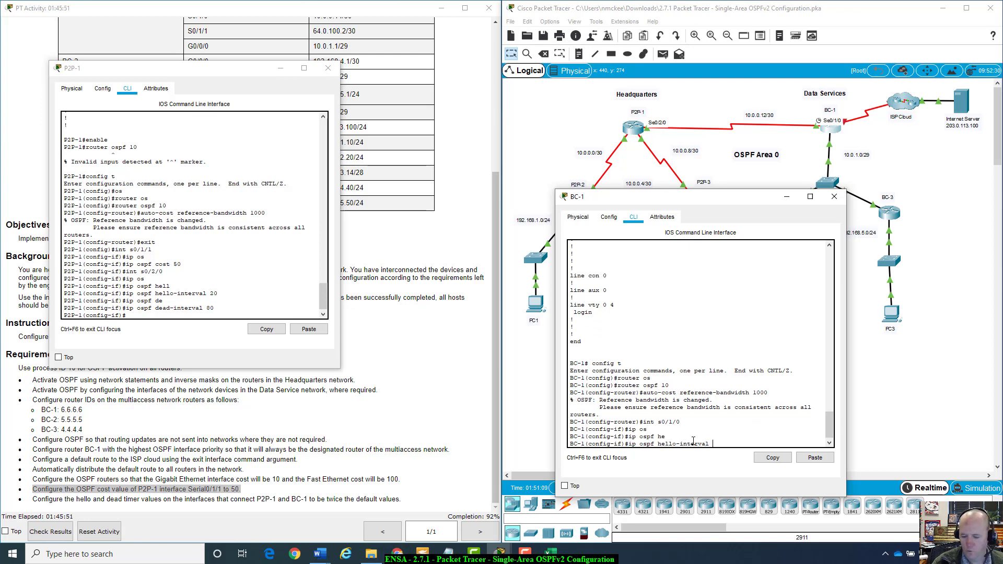
type("20")
key("Return")
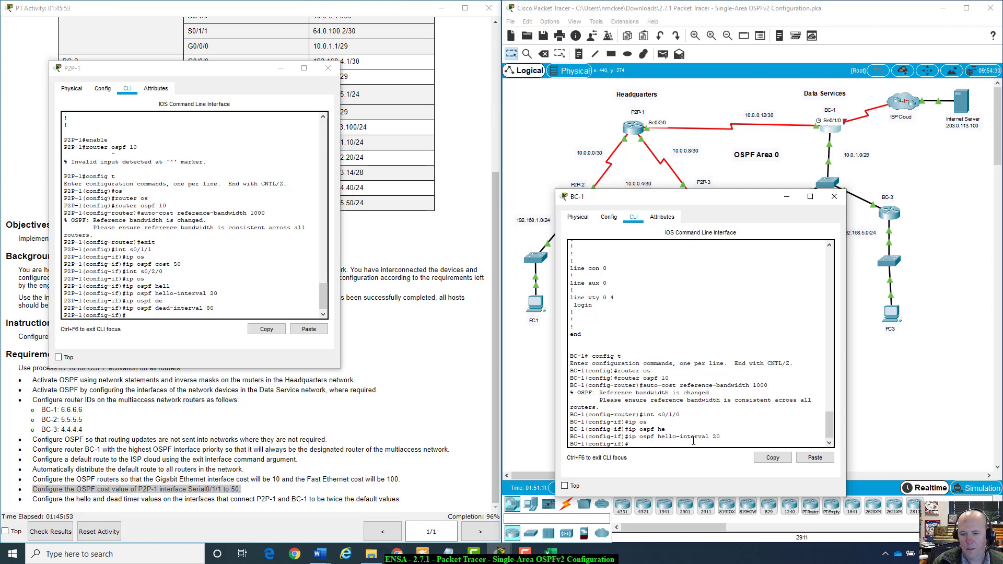
- Set ip ospf dead-interval 80 on BC-1's s0/1/0 interface, and close the BC-1 and P2P-1 windows
key("Up")
key("BackSpace")
key("BackSpace")
key("BackSpace")
key("BackSpace")
key("BackSpace")
key("BackSpace")
key("BackSpace")
key("BackSpace")
key("BackSpace")
key("BackSpace")
key("BackSpace")
key("BackSpace")
key("BackSpace")
key("BackSpace")
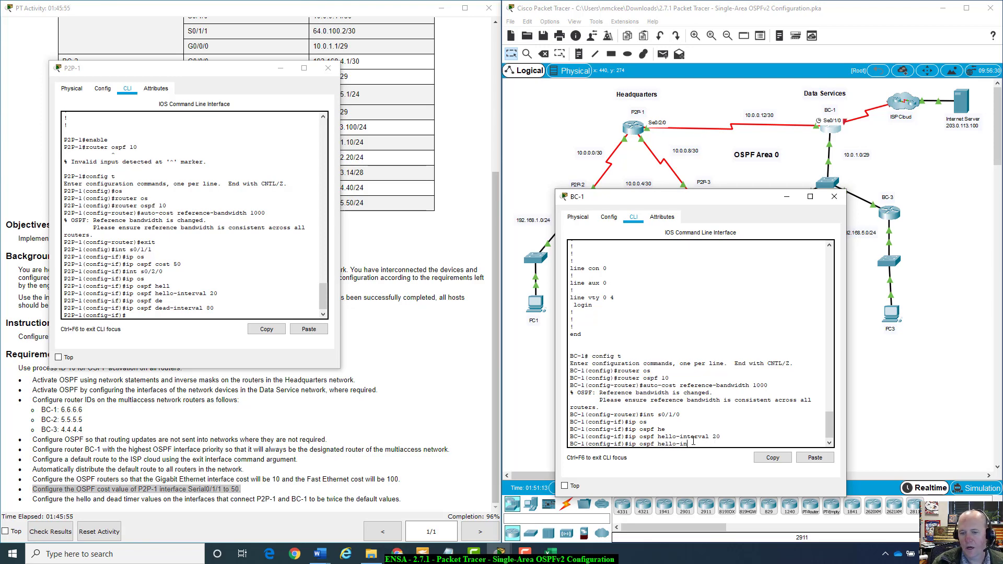
type("de")
key("Tab")
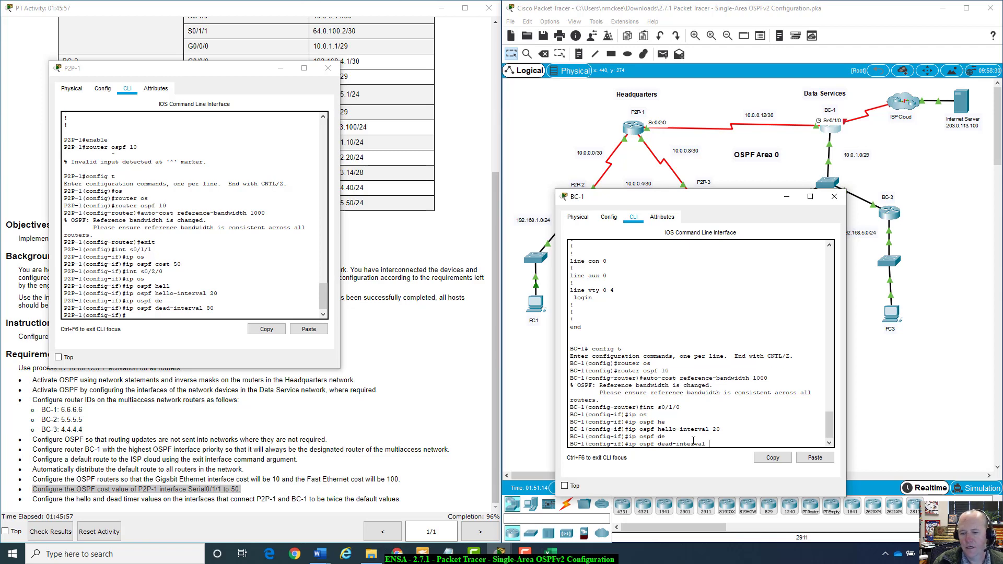
type("80")
key("Return")
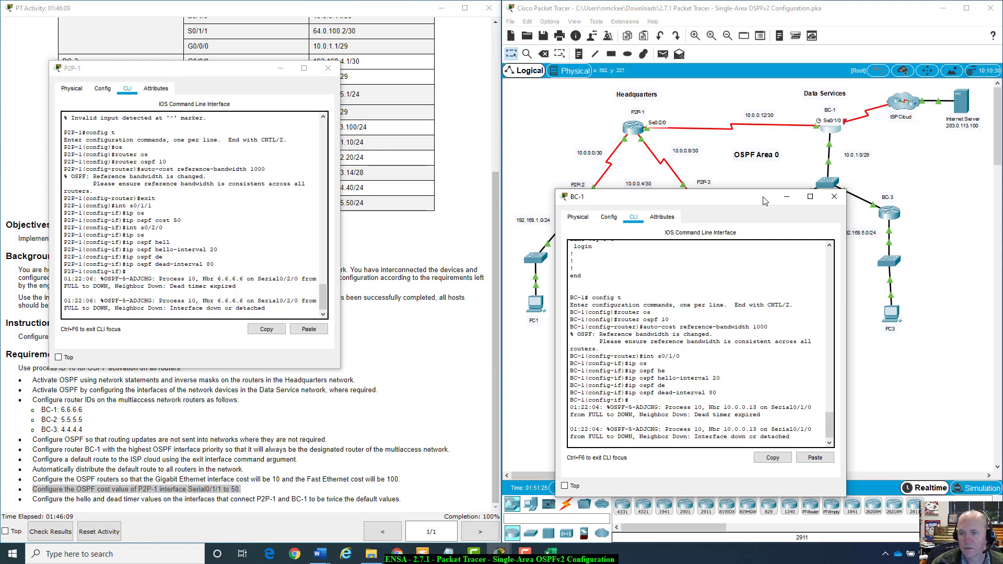
left_click_drag(768, 201, 817, 201)
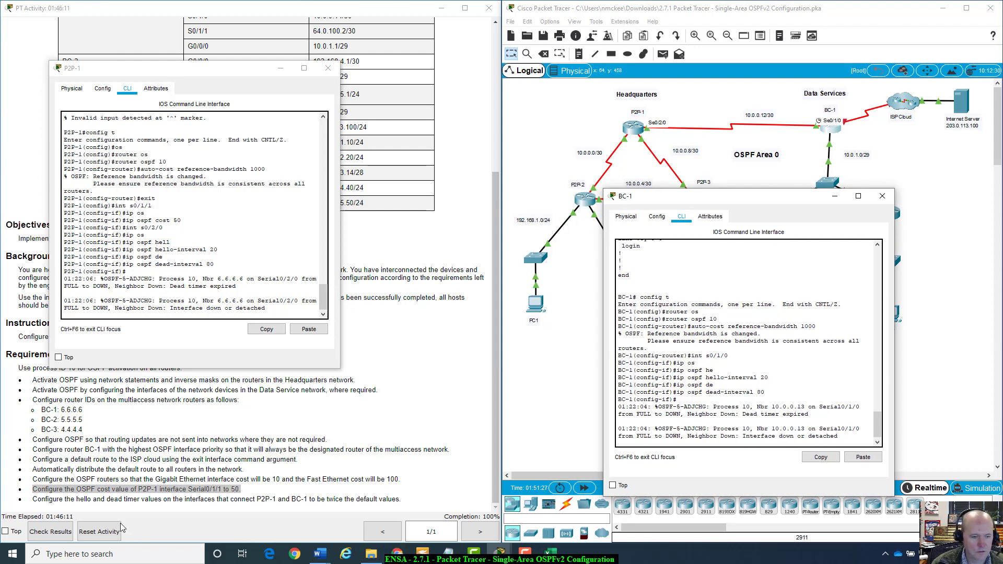
left_click(882, 196)
left_click(327, 71)
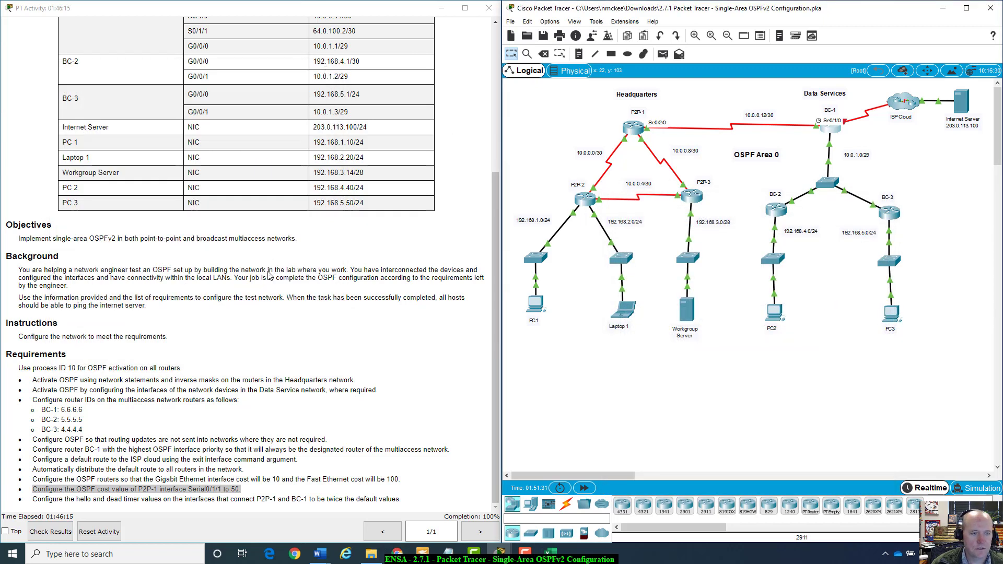
- Check the activity results and examine the assessment items for each router's OSPF configuration
left_click(50, 532)
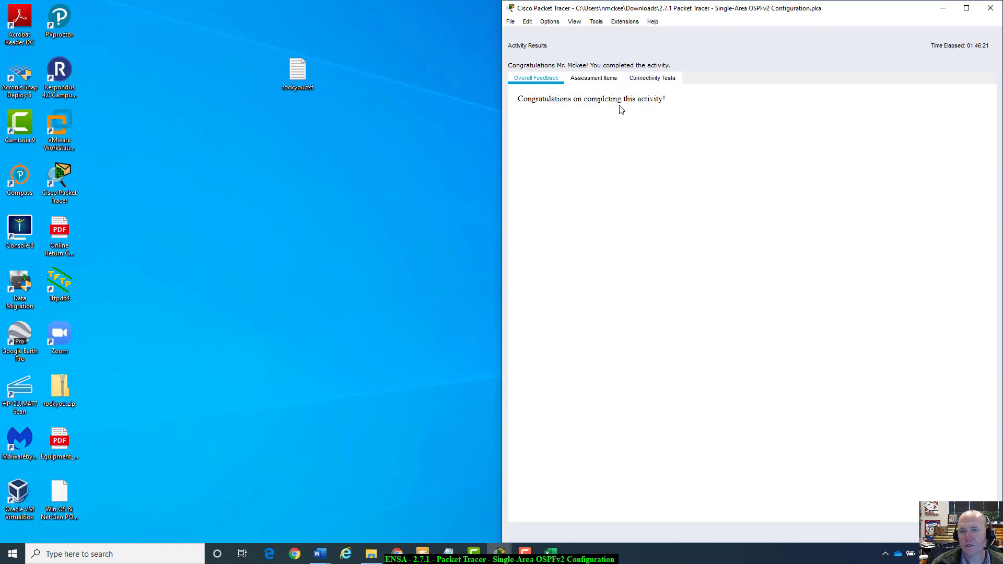
left_click(597, 83)
scroll(586, 185, "down", 2)
scroll(589, 192, "up", 2)
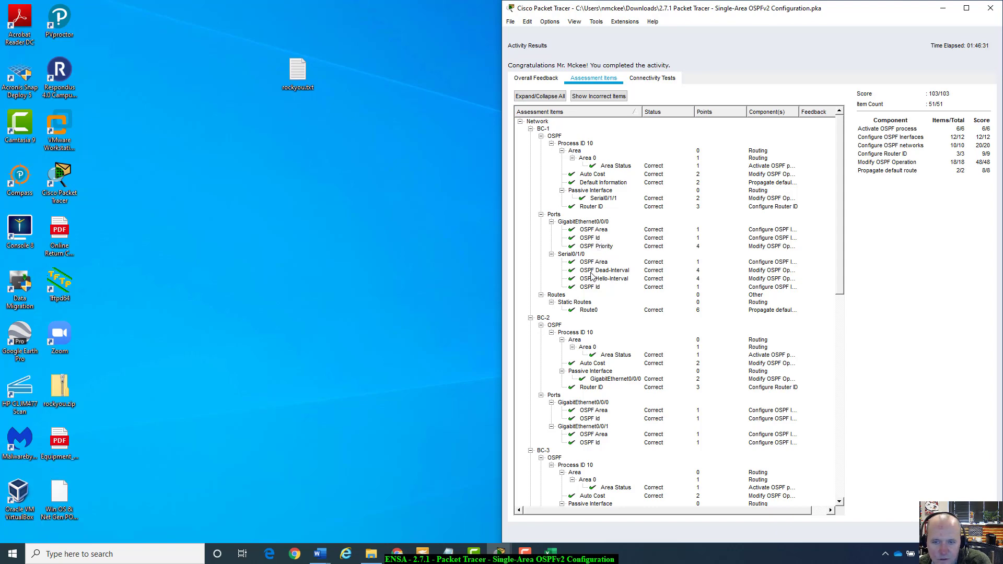
- Review the remaining assessment items down to router P2P-3, and close the activity results to return to the network topology
scroll(589, 182, "down", 2)
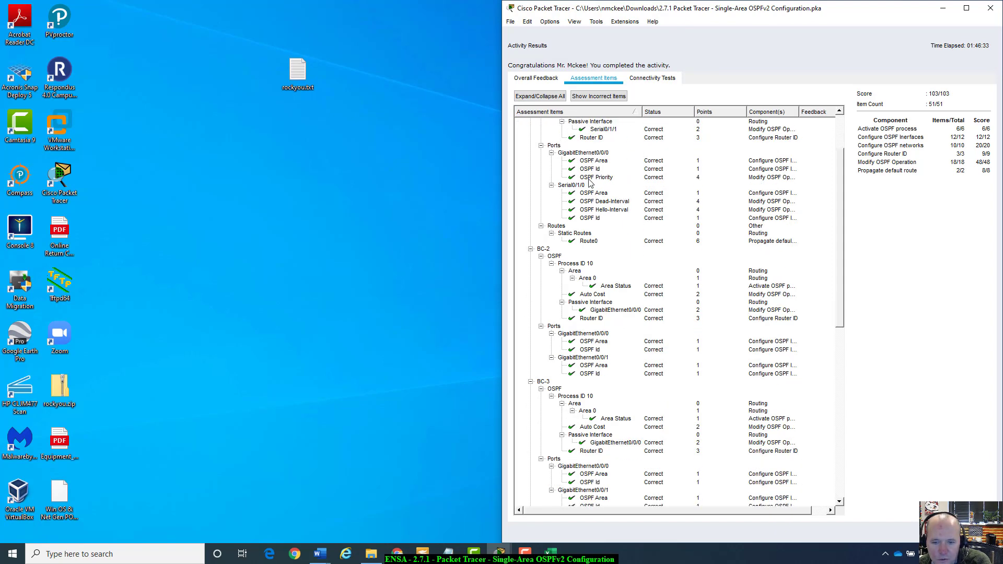
scroll(590, 182, "down", 15)
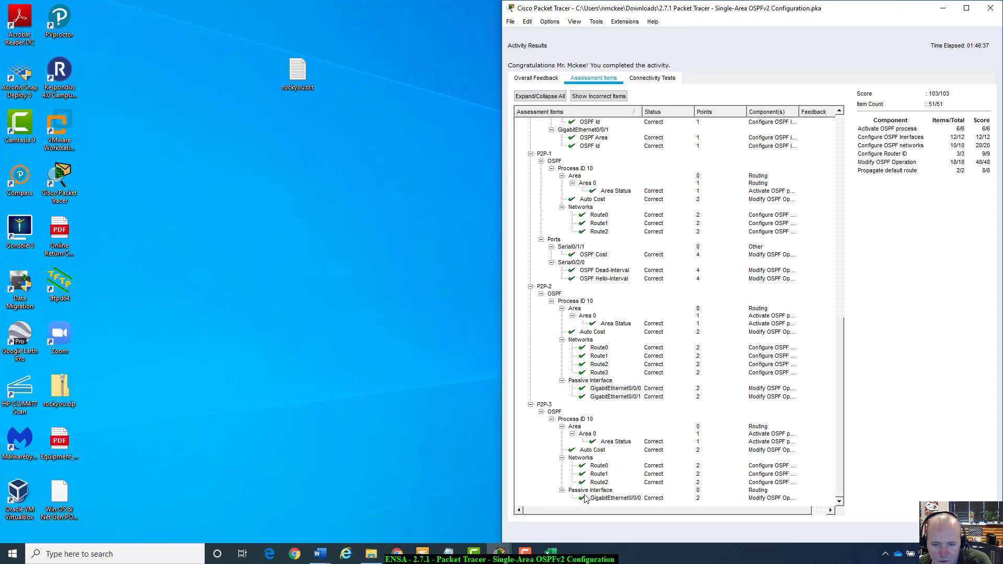
scroll(585, 499, "up", 17)
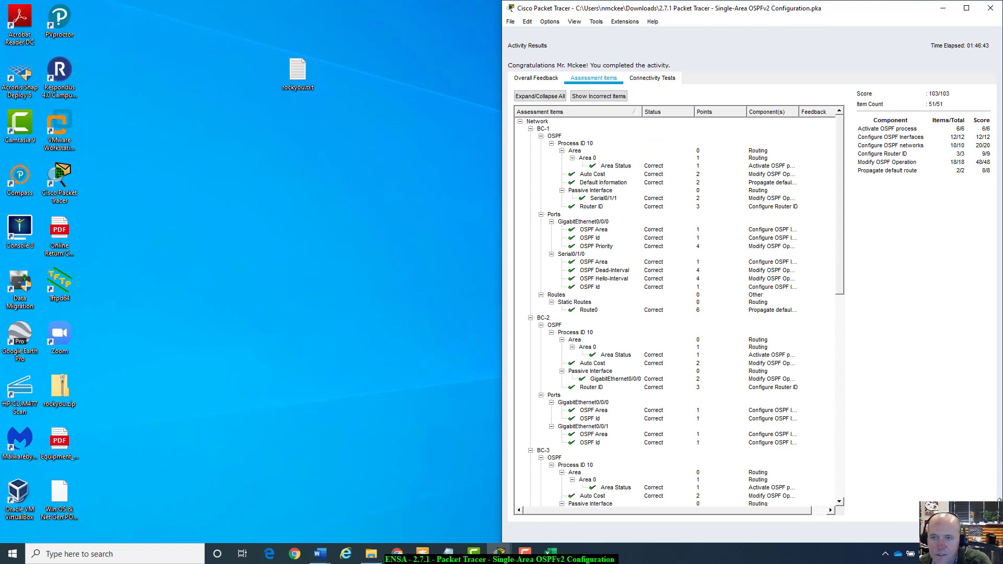
left_click(973, 532)
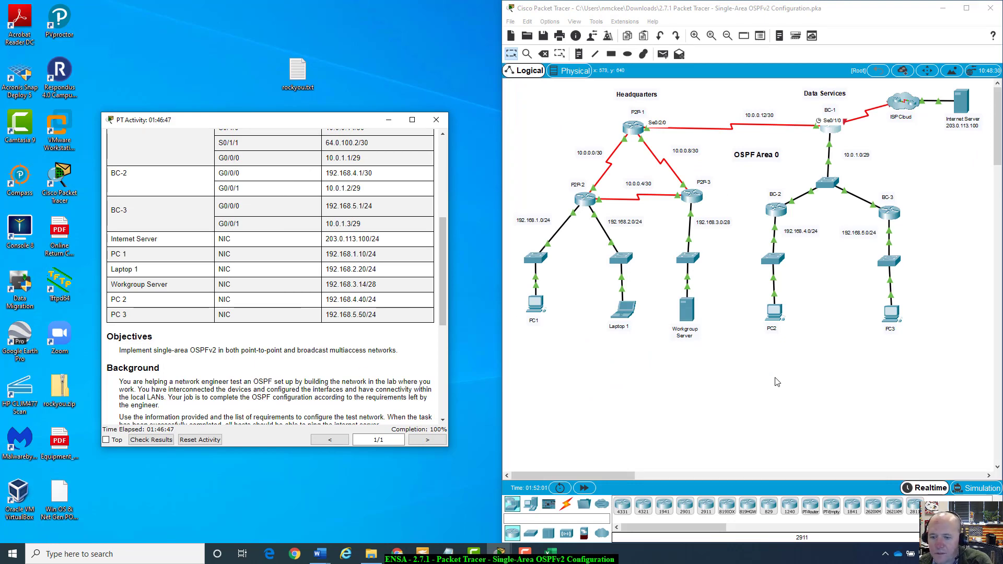
- Return to the Addressing Table at the start of the activity instructions and reposition the instructions window slightly
left_click_drag(443, 288, 444, 165)
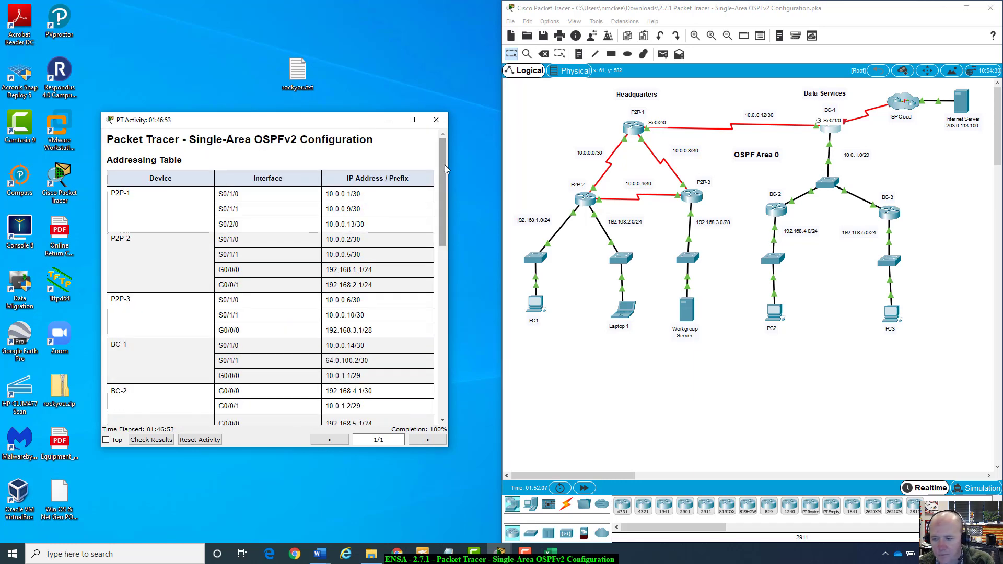
mouse_move(353, 113)
left_mouse_down()
mouse_move(544, 126)
mouse_move(404, 76)
mouse_move(364, 103)
left_mouse_up()
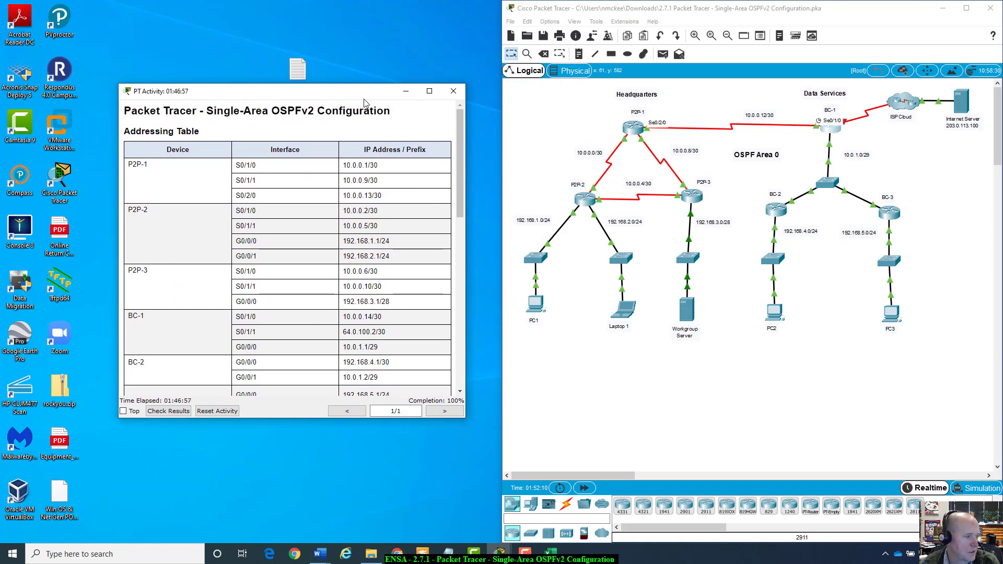